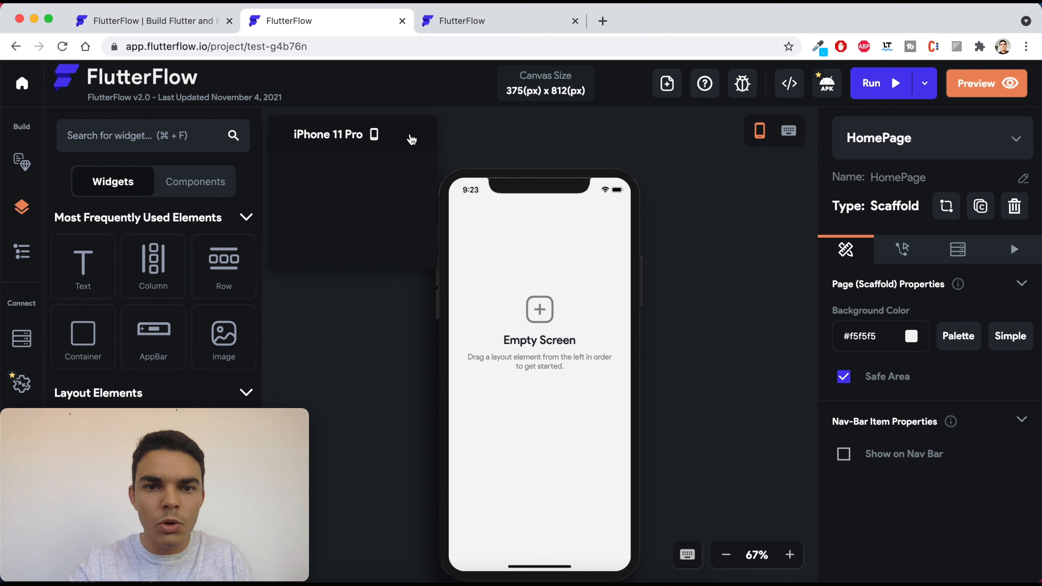
- Set the canvas preview device to iPhone 12
{"action": "left_click", "coordinate": [359, 172]}
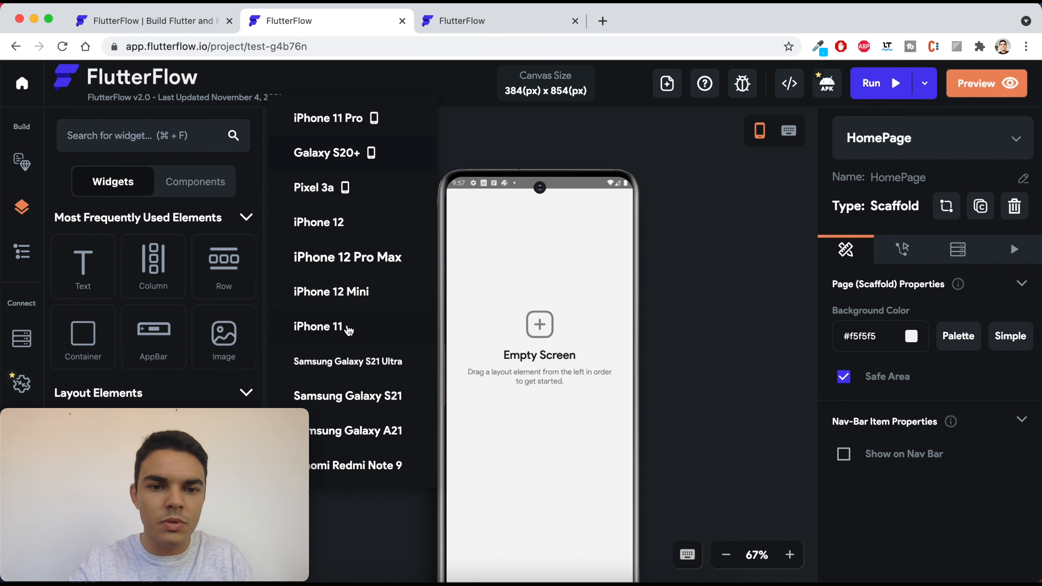
{"action": "left_click", "coordinate": [348, 223]}
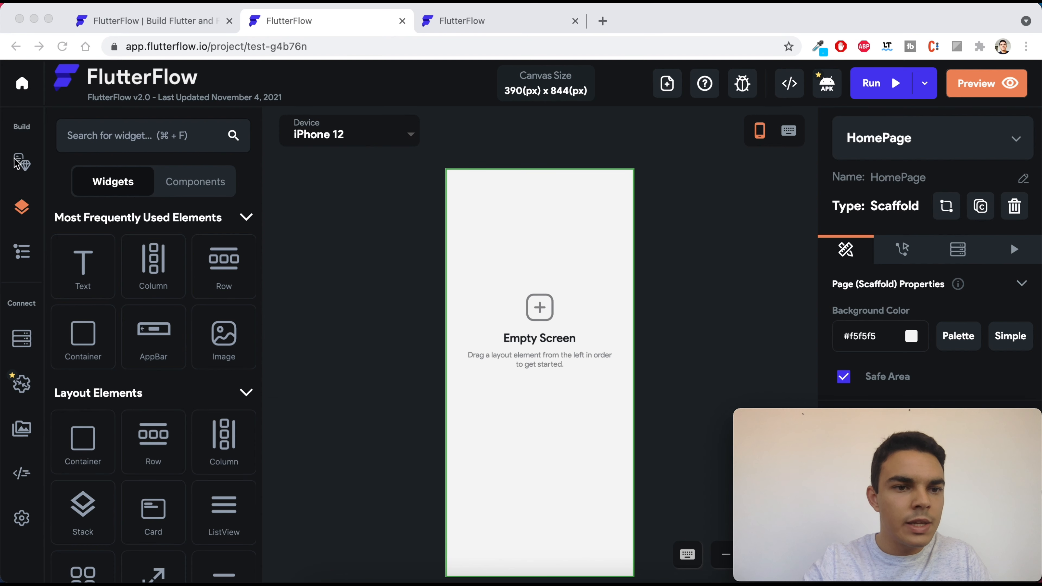
- Examine the project's page list and the widget palette, from the most frequently used elements down to the base elements
{"action": "left_click", "coordinate": [19, 162]}
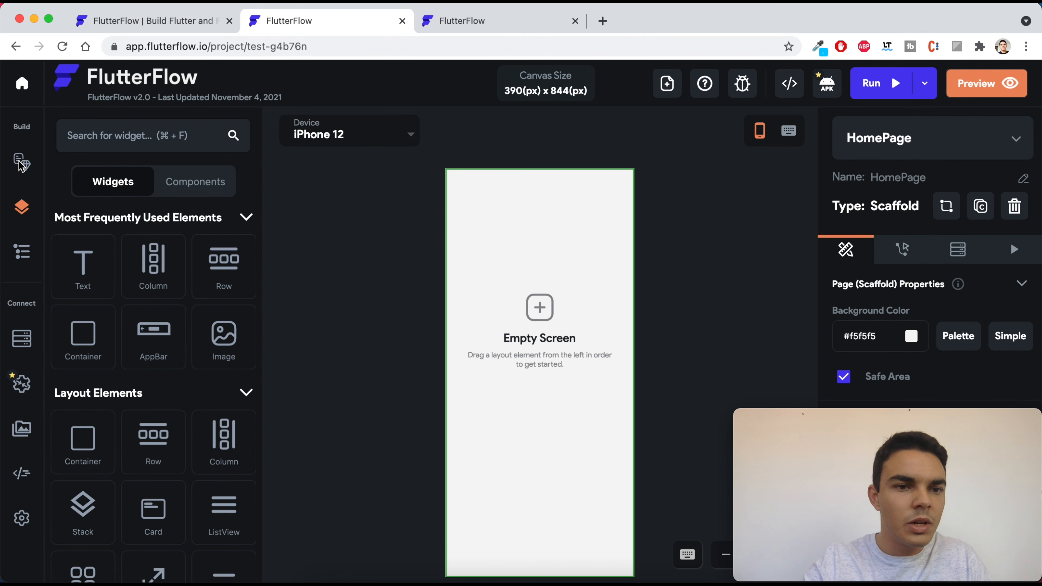
{"action": "left_click", "coordinate": [25, 165]}
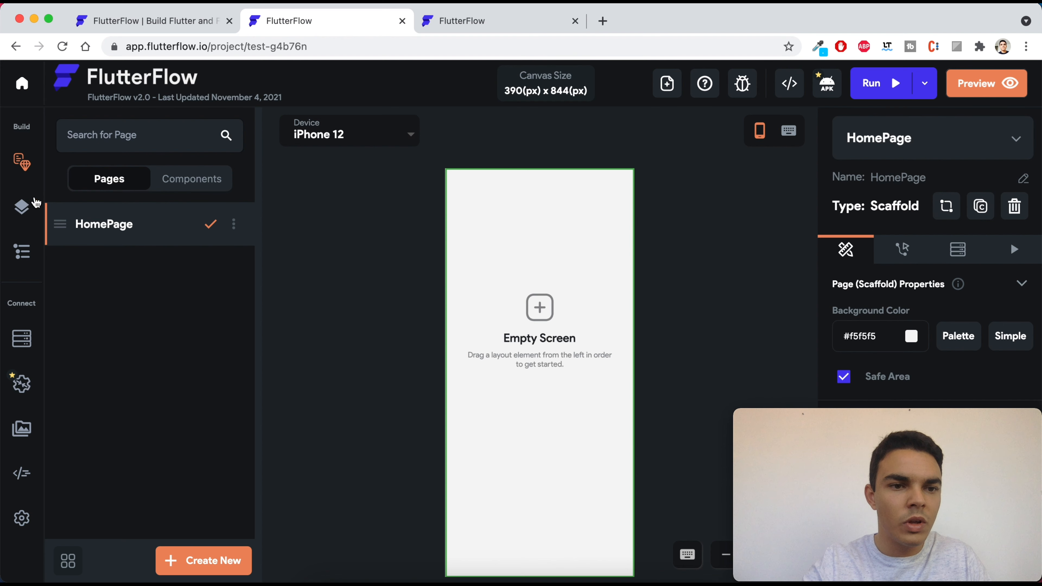
{"action": "left_click", "coordinate": [23, 208]}
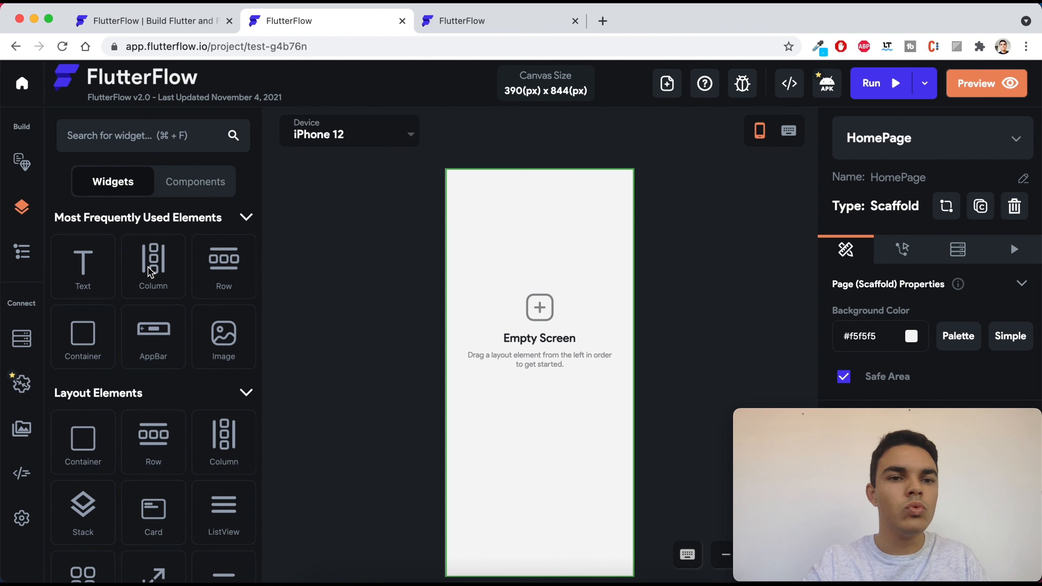
{"action": "scroll", "coordinate": [150, 272], "scroll_direction": "down", "scroll_amount": 3}
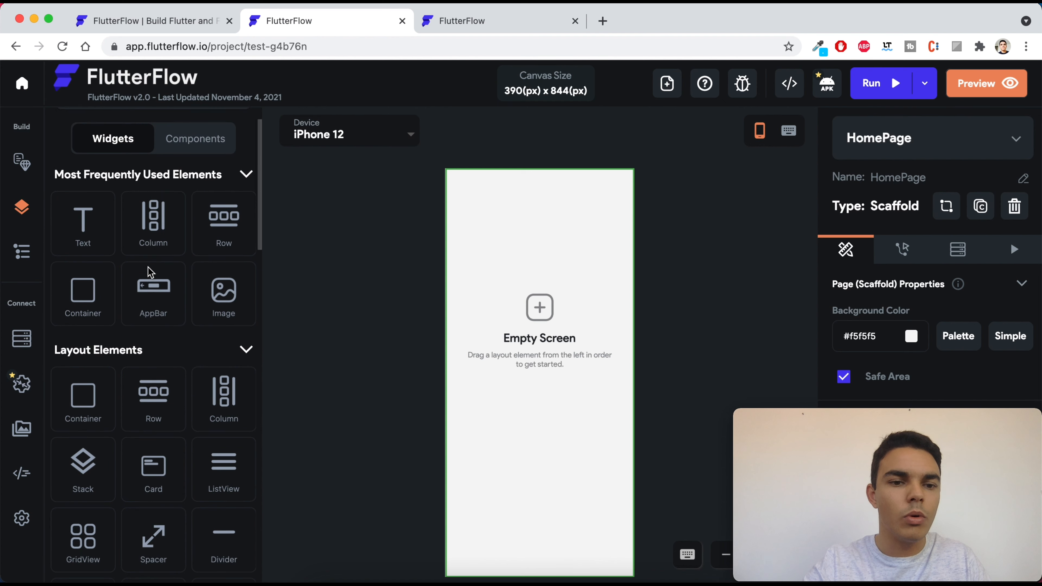
{"action": "scroll", "coordinate": [151, 273], "scroll_direction": "down", "scroll_amount": 3}
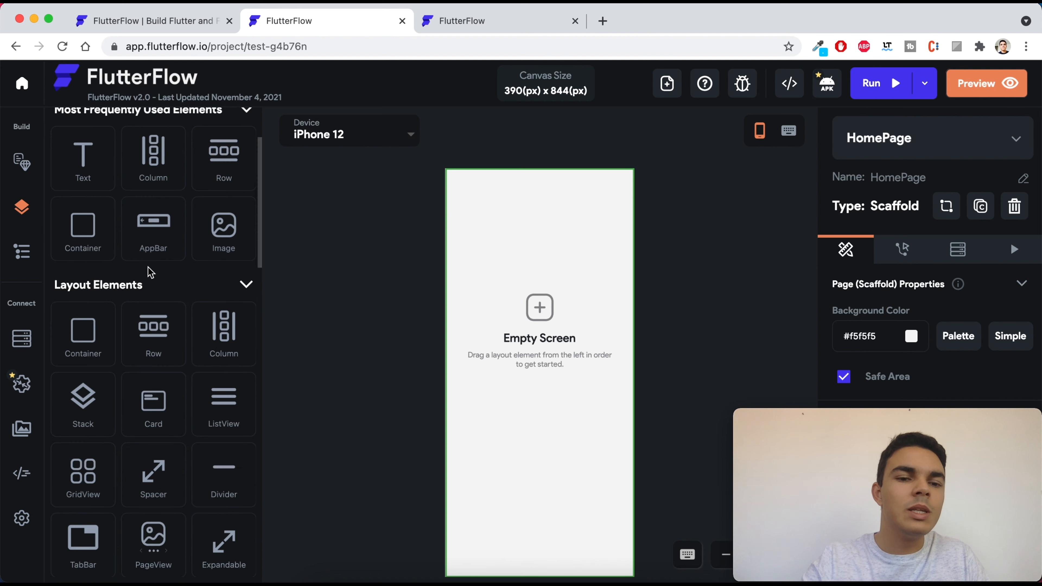
{"action": "scroll", "coordinate": [150, 272], "scroll_direction": "down", "scroll_amount": 7}
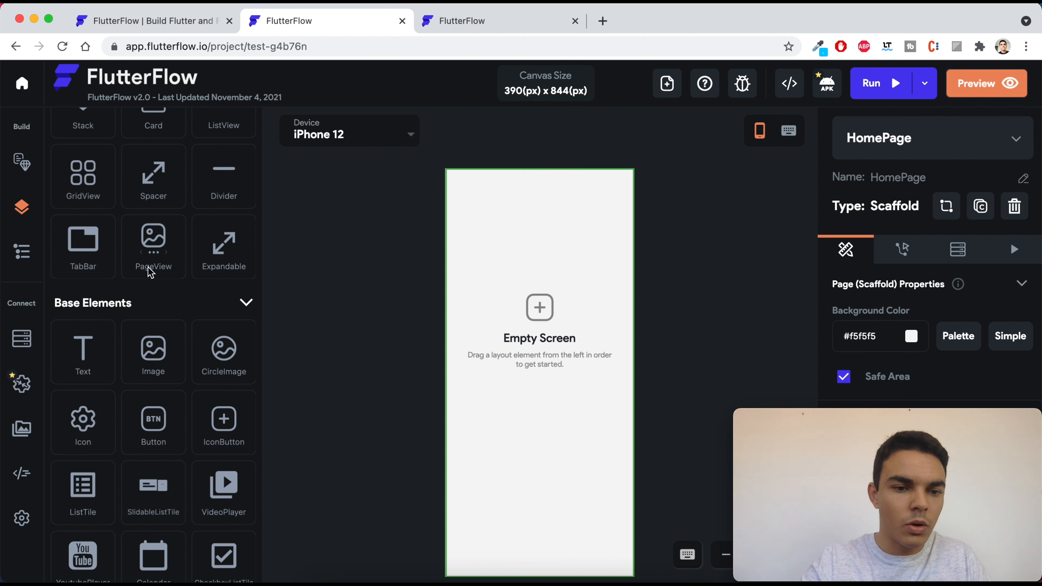
{"action": "scroll", "coordinate": [148, 268], "scroll_direction": "down", "scroll_amount": 4}
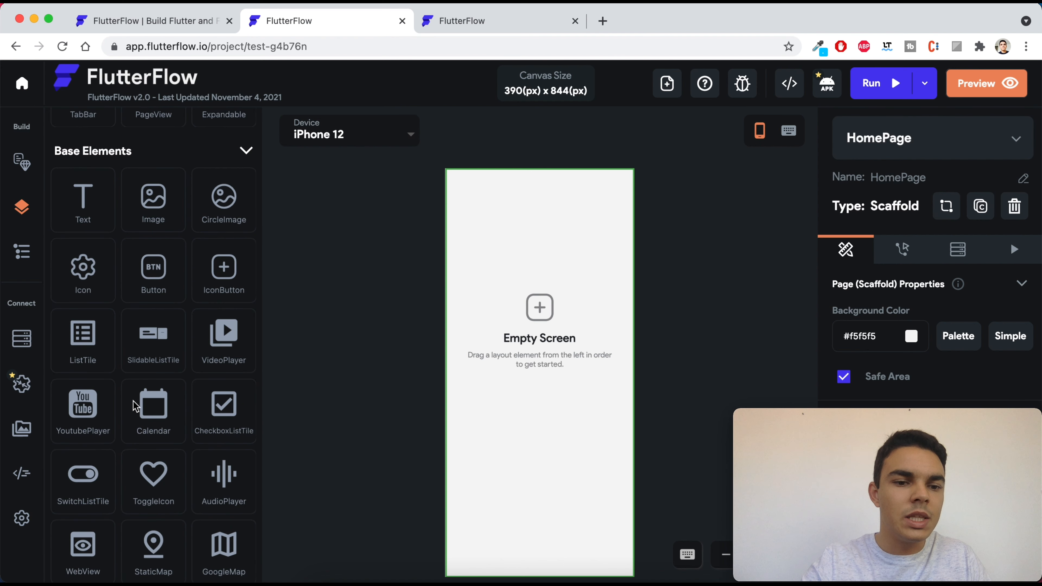
{"action": "scroll", "coordinate": [93, 402], "scroll_direction": "down", "scroll_amount": 3}
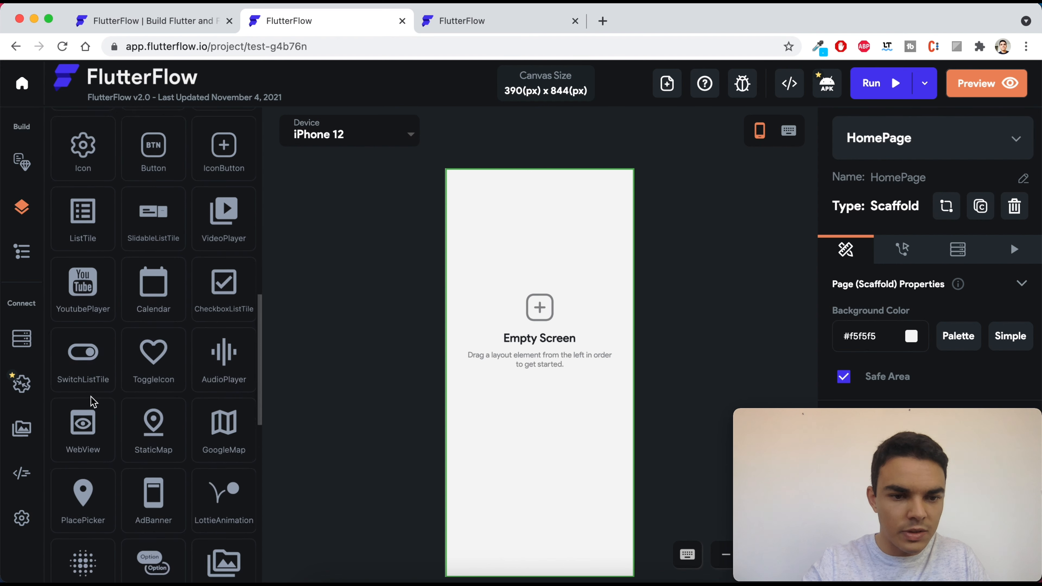
{"action": "scroll", "coordinate": [93, 402], "scroll_direction": "up", "scroll_amount": 10}
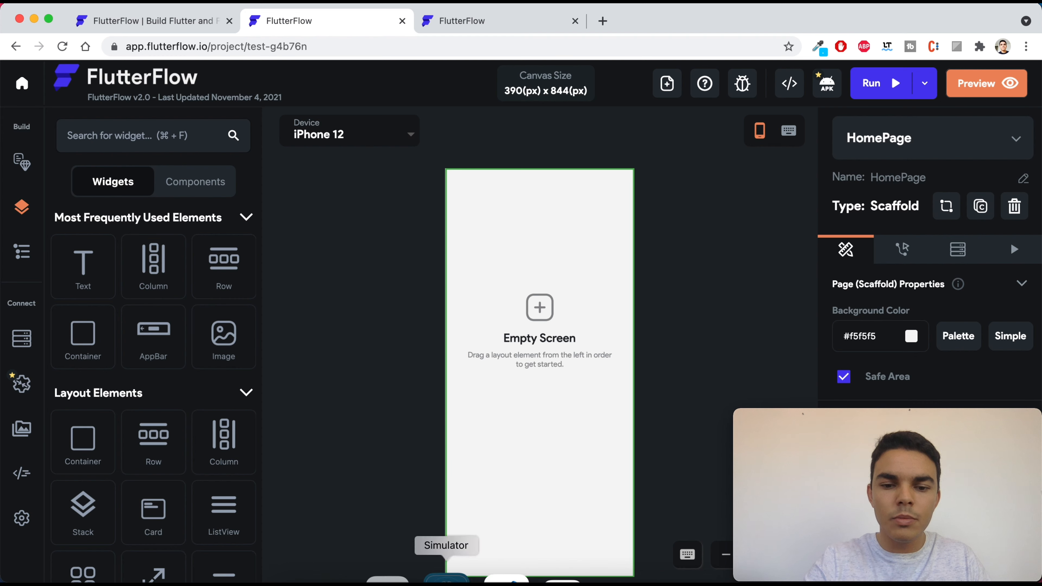
- Switch to the Simulator, browse the Instagram app's stories row and post feed, and return to FlutterFlow
{"action": "left_click", "coordinate": [444, 577]}
{"action": "left_click_drag", "start_coordinate": [921, 23], "coordinate": [544, 23]}
{"action": "left_click_drag", "start_coordinate": [537, 208], "coordinate": [549, 349]}
{"action": "left_click_drag", "start_coordinate": [607, 144], "coordinate": [509, 142]}
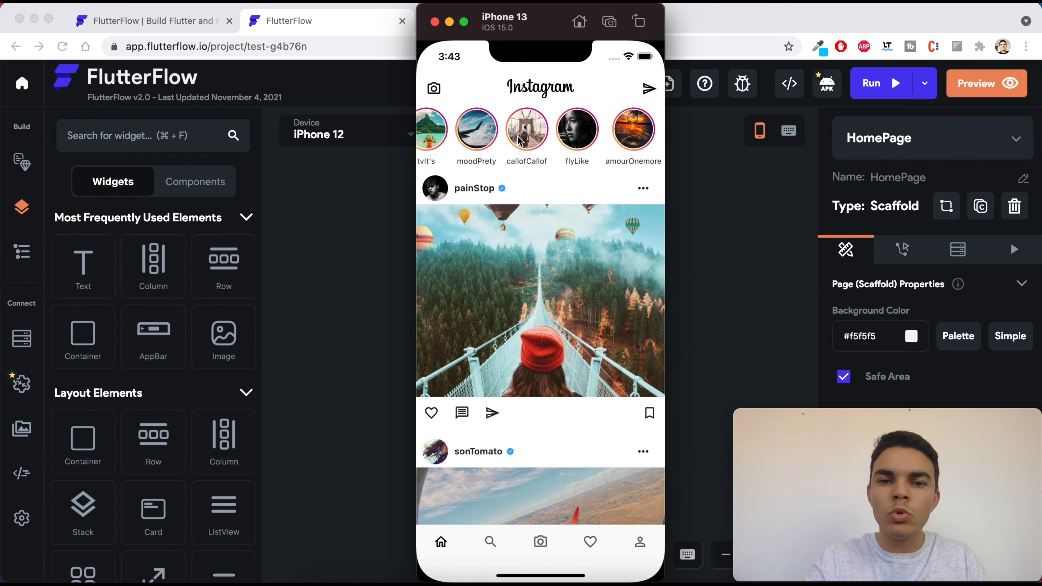
{"action": "mouse_move", "coordinate": [461, 125]}
{"action": "left_mouse_down"}
{"action": "mouse_move", "coordinate": [591, 124]}
{"action": "mouse_move", "coordinate": [467, 121]}
{"action": "left_mouse_up"}
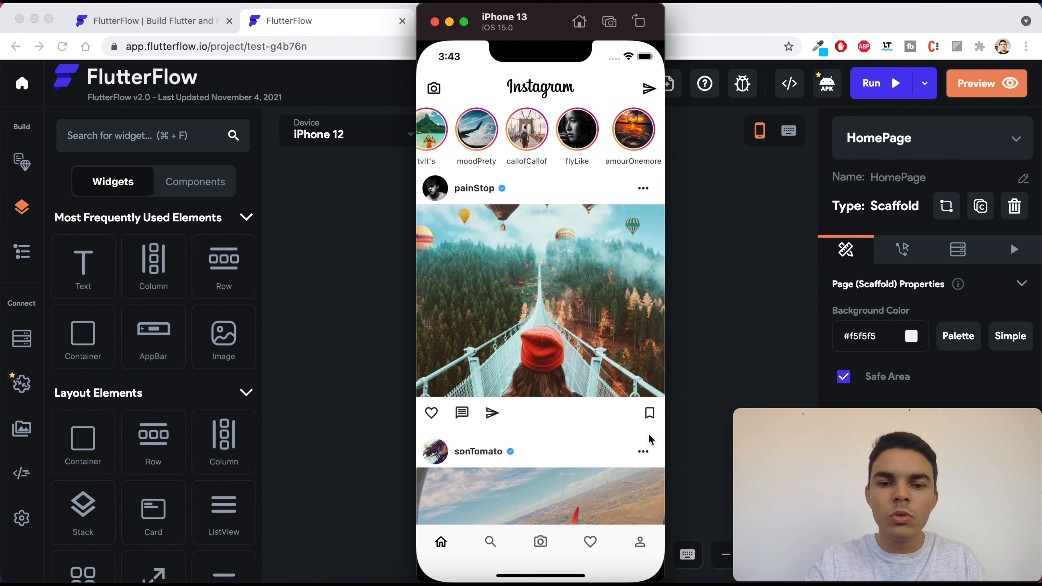
{"action": "left_click_drag", "start_coordinate": [507, 433], "coordinate": [526, 298]}
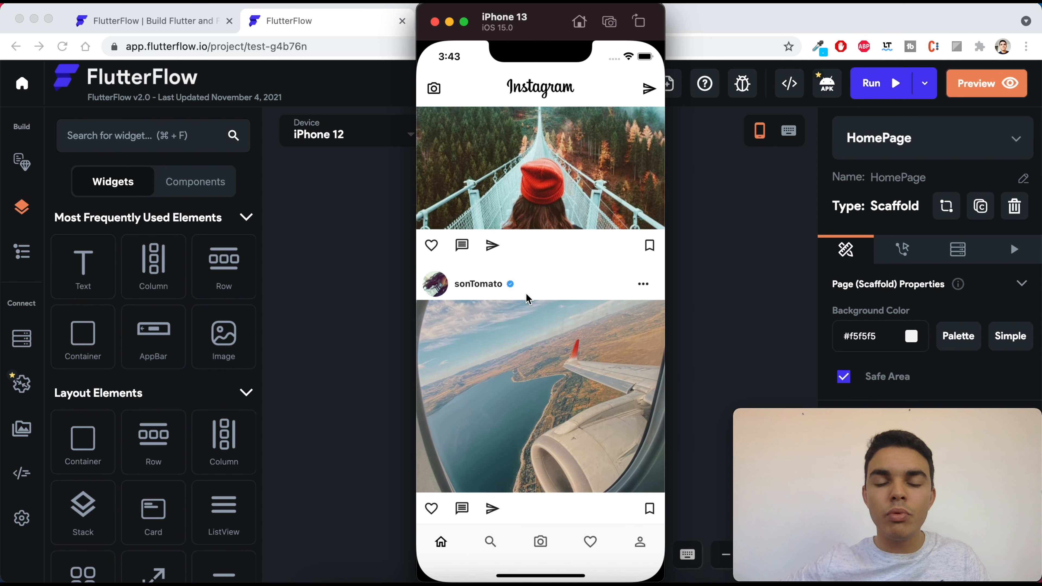
{"action": "left_click_drag", "start_coordinate": [532, 419], "coordinate": [605, 522]}
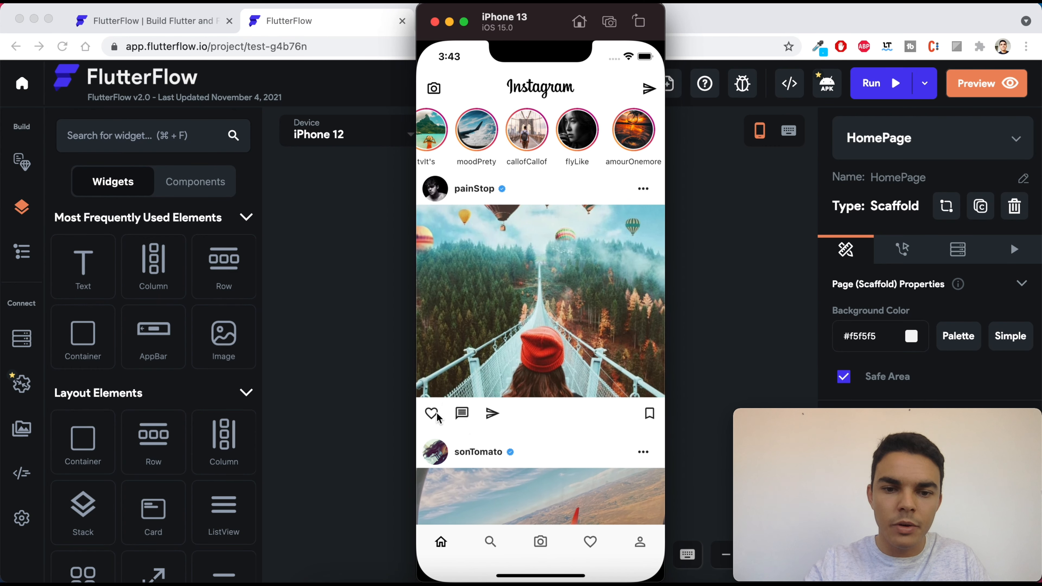
{"action": "left_click_drag", "start_coordinate": [511, 150], "coordinate": [640, 148]}
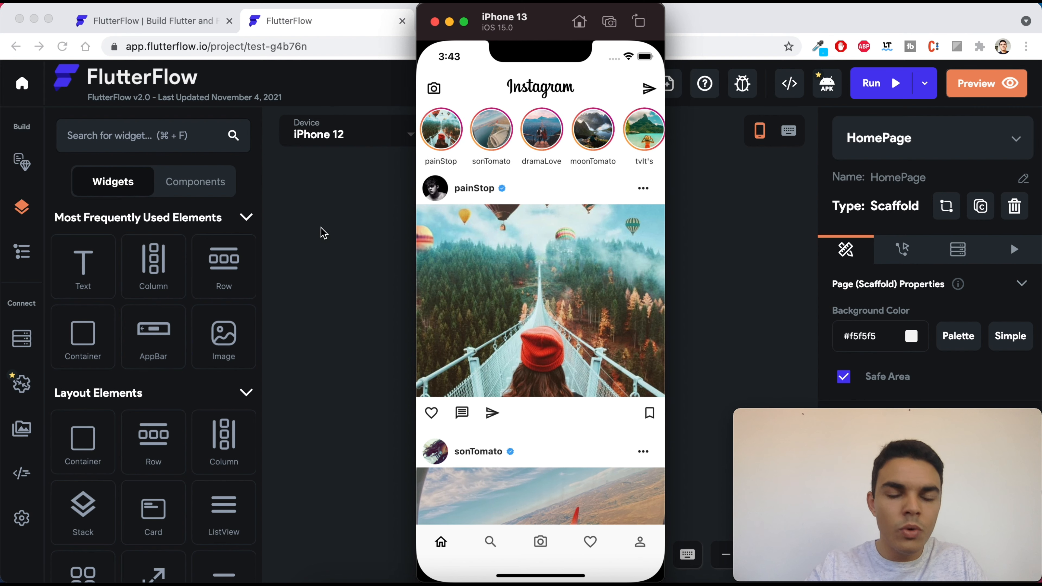
{"action": "left_click", "coordinate": [364, 325]}
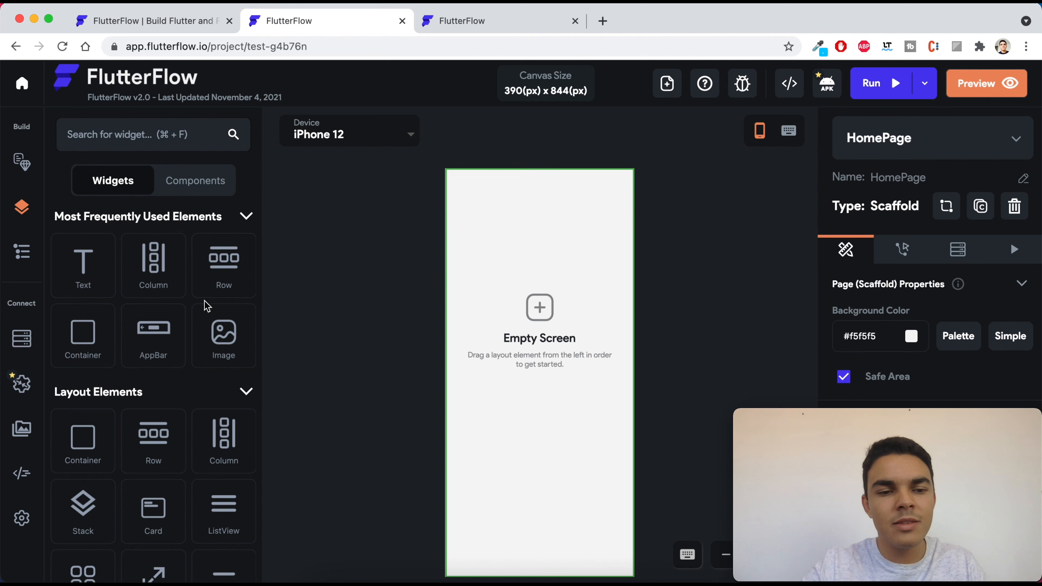
- Look through the layout elements in the widget palette and view the HomePage widget tree
{"action": "scroll", "coordinate": [207, 306], "scroll_direction": "down", "scroll_amount": 5}
{"action": "scroll", "coordinate": [207, 306], "scroll_direction": "down", "scroll_amount": 1}
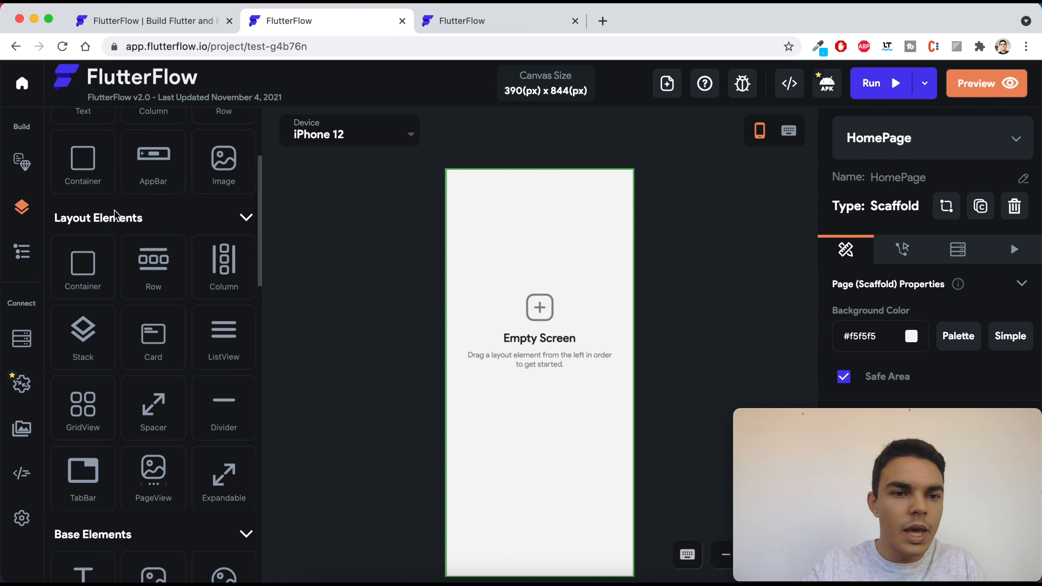
{"action": "scroll", "coordinate": [146, 295], "scroll_direction": "down", "scroll_amount": 2}
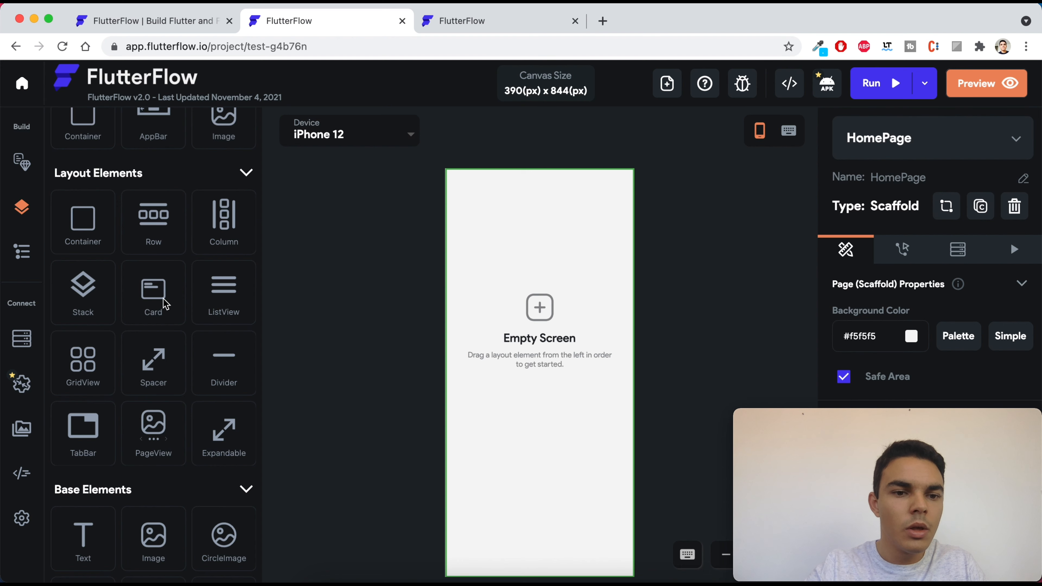
{"action": "scroll", "coordinate": [147, 411], "scroll_direction": "down", "scroll_amount": 3}
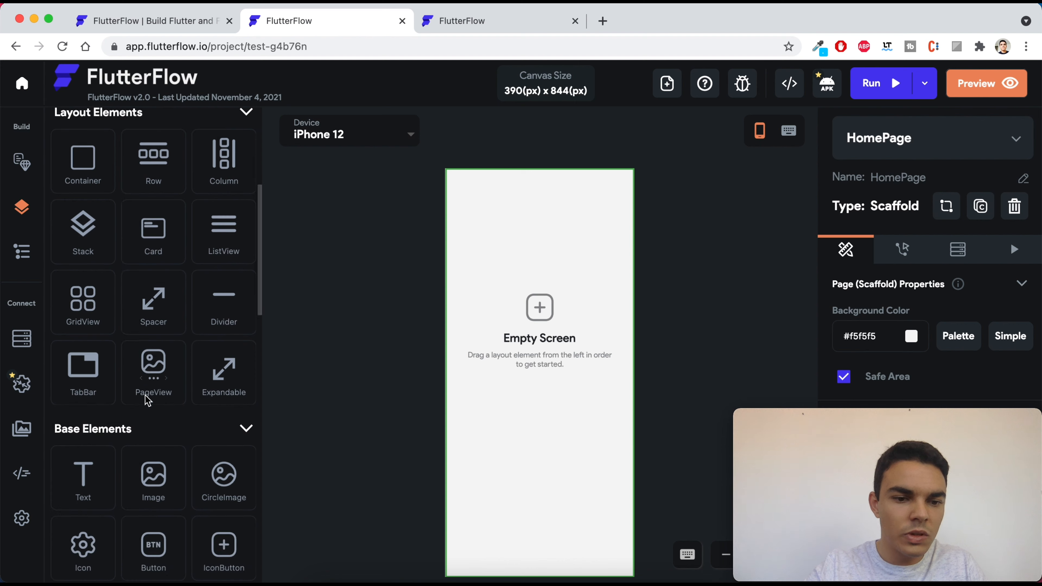
{"action": "left_click", "coordinate": [21, 252]}
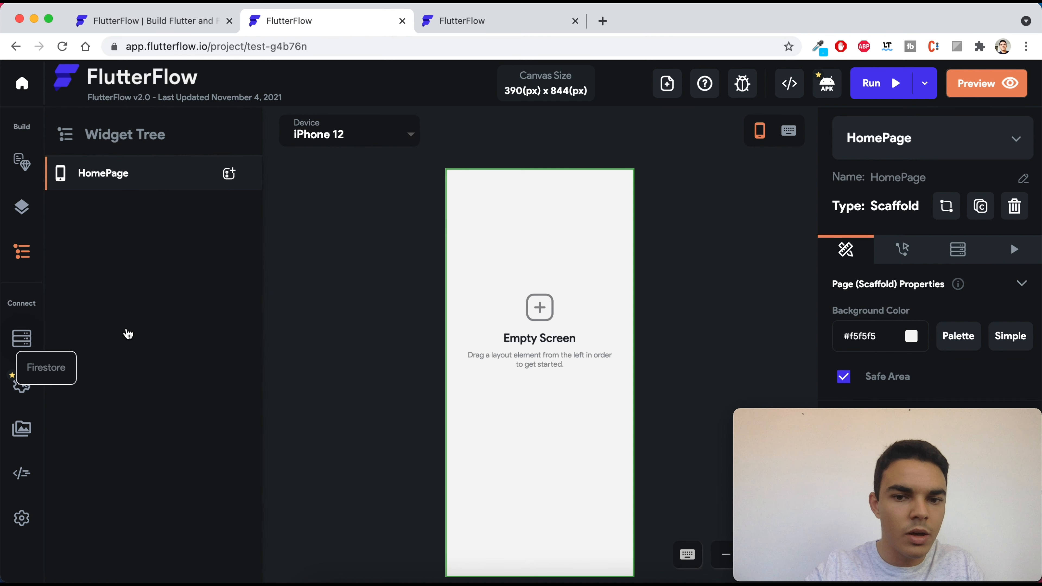
- Review the Firestore collections page and the API Configuration page
{"action": "left_click", "coordinate": [21, 345]}
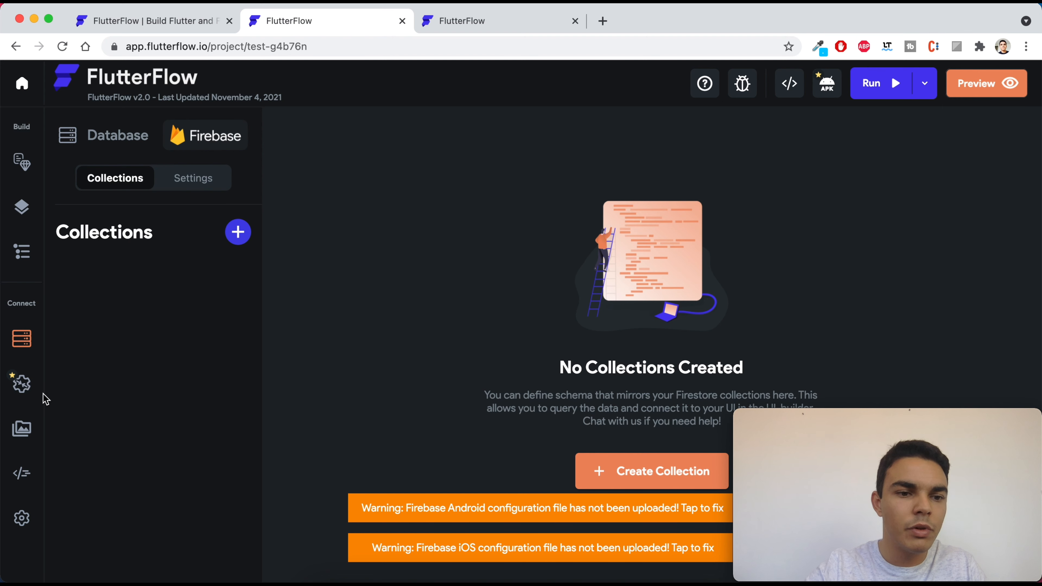
{"action": "left_click", "coordinate": [22, 384]}
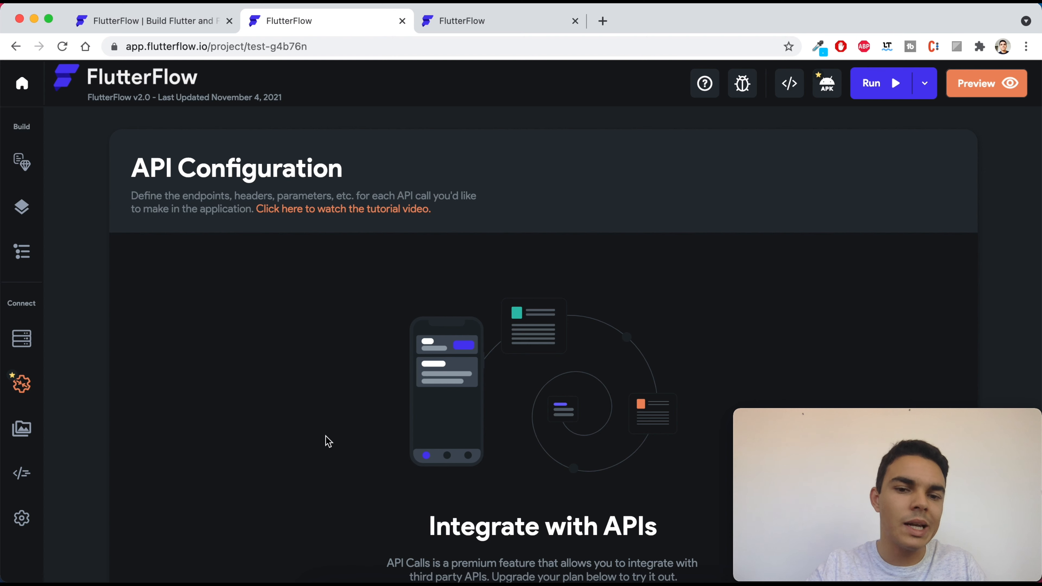
{"action": "scroll", "coordinate": [328, 441], "scroll_direction": "down", "scroll_amount": 2}
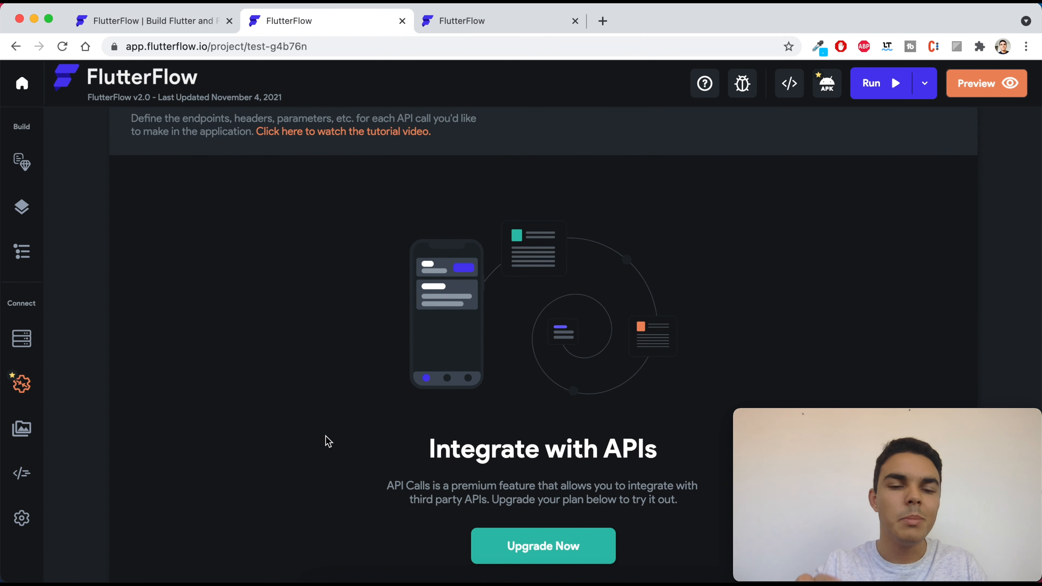
{"action": "scroll", "coordinate": [328, 442], "scroll_direction": "up", "scroll_amount": 2}
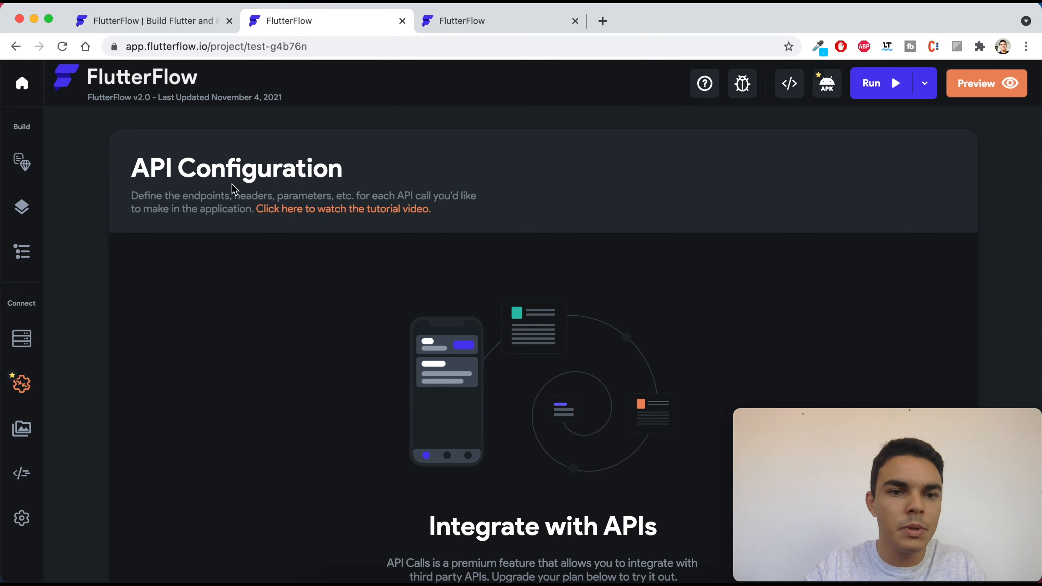
{"action": "scroll", "coordinate": [336, 274], "scroll_direction": "down", "scroll_amount": 5}
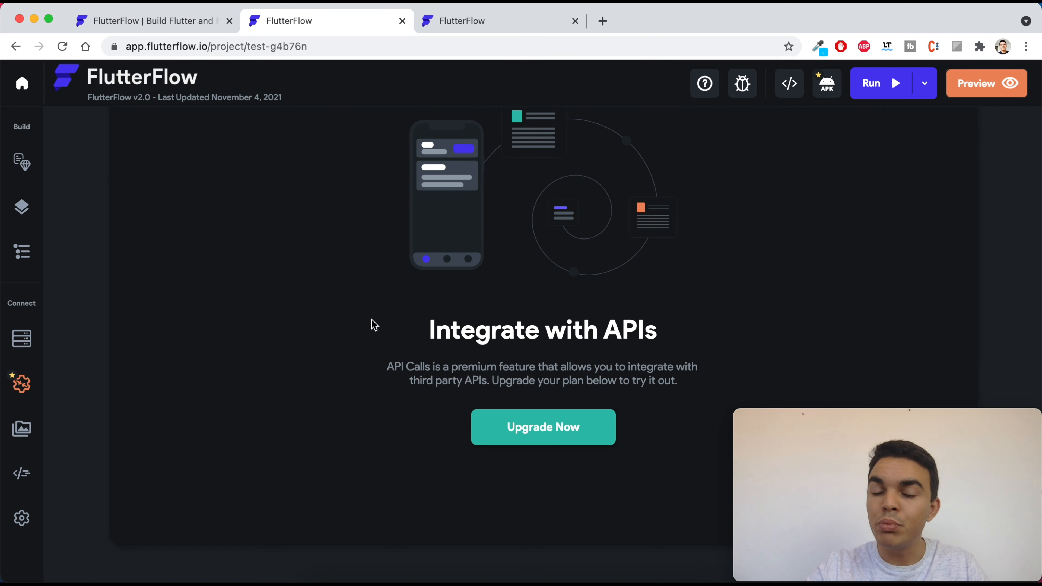
- Switch to the Simulator, leave the Instagram app and look through the course list in the courses app
{"action": "mouse_move", "coordinate": [493, 582]}
{"action": "left_click", "coordinate": [448, 580]}
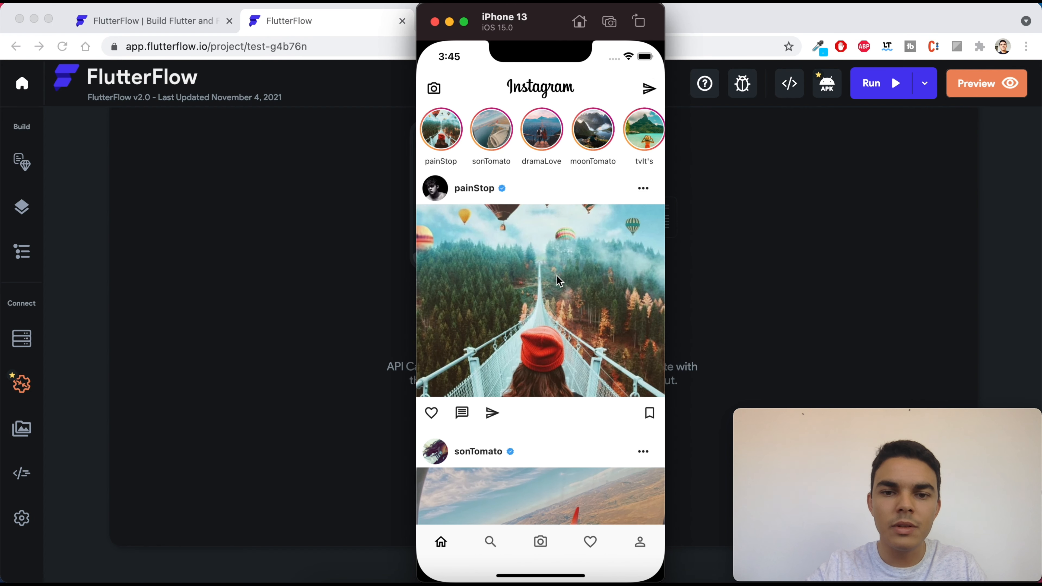
{"action": "left_click", "coordinate": [579, 22]}
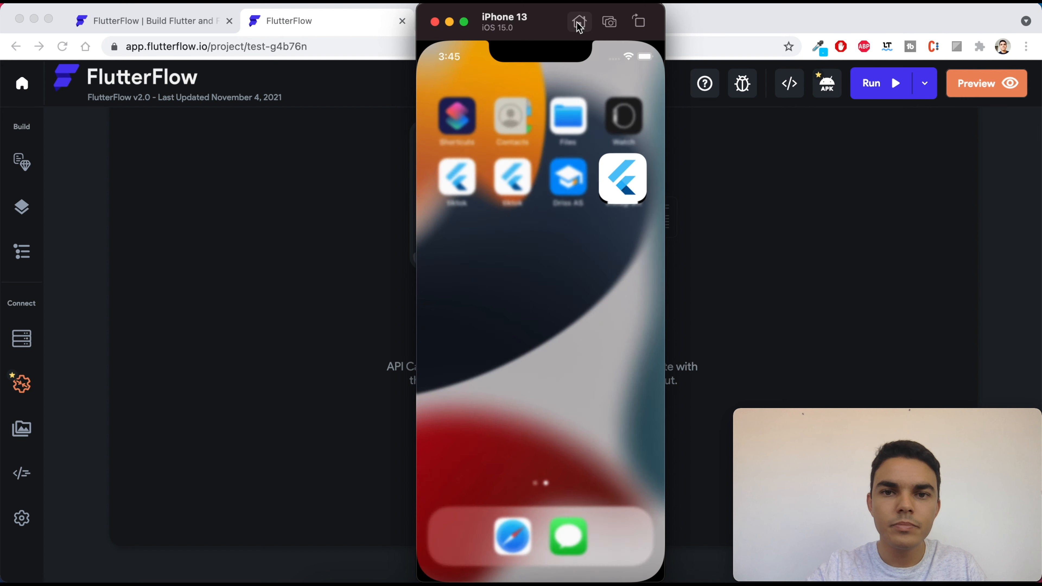
{"action": "left_click", "coordinate": [573, 179]}
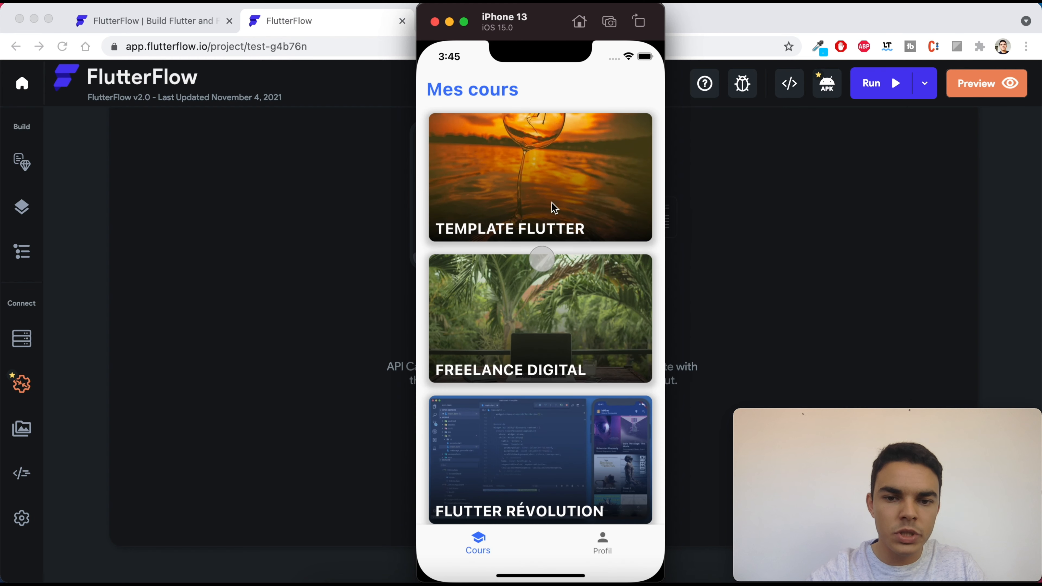
{"action": "left_click_drag", "start_coordinate": [534, 273], "coordinate": [565, 154]}
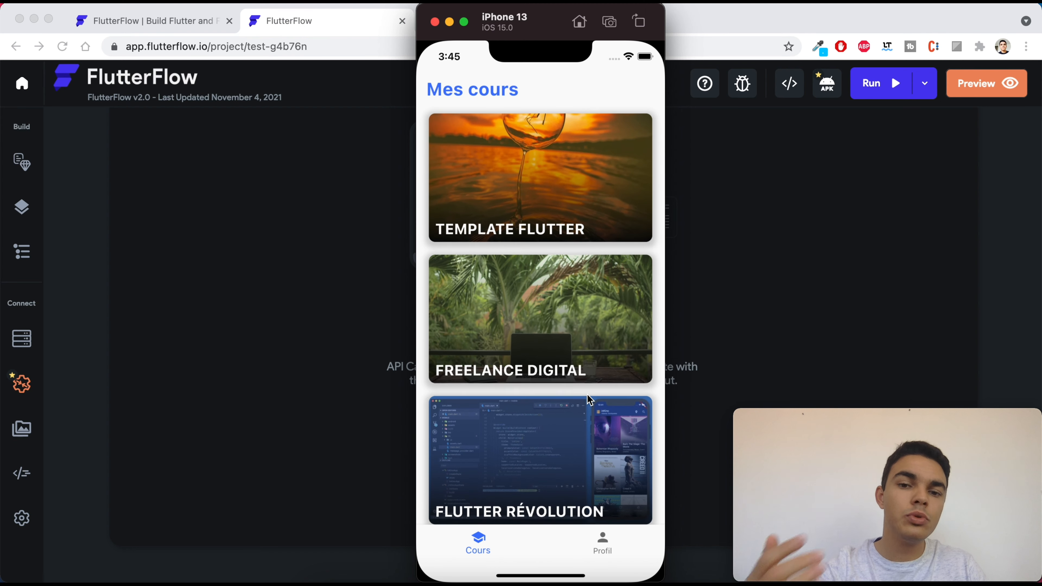
- Move the Simulator window aside, open the Flutter Révolution course, and return to FlutterFlow's API Configuration page
{"action": "left_click_drag", "start_coordinate": [527, 26], "coordinate": [126, 6]}
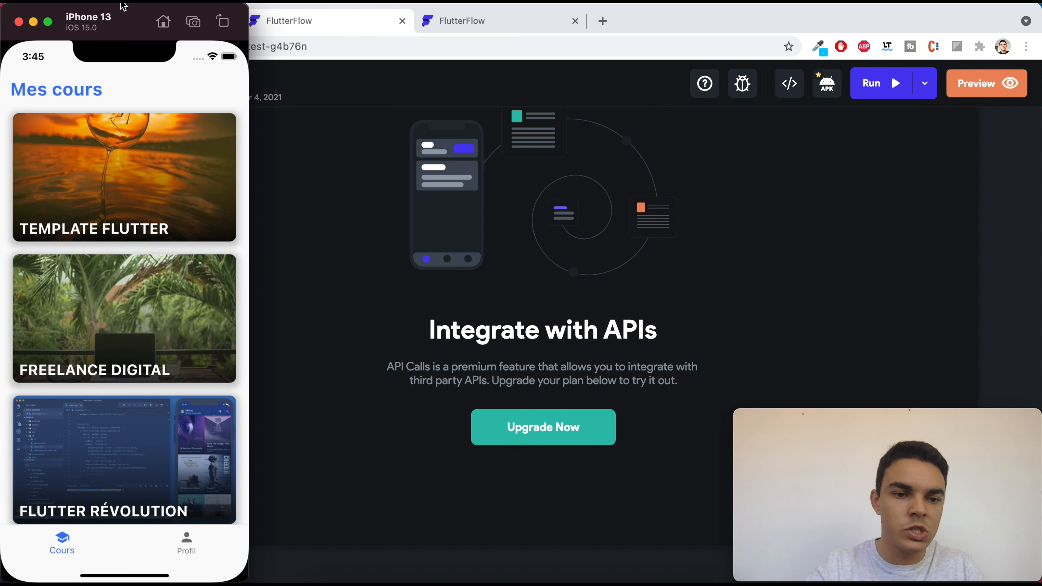
{"action": "left_click_drag", "start_coordinate": [102, 390], "coordinate": [140, 358]}
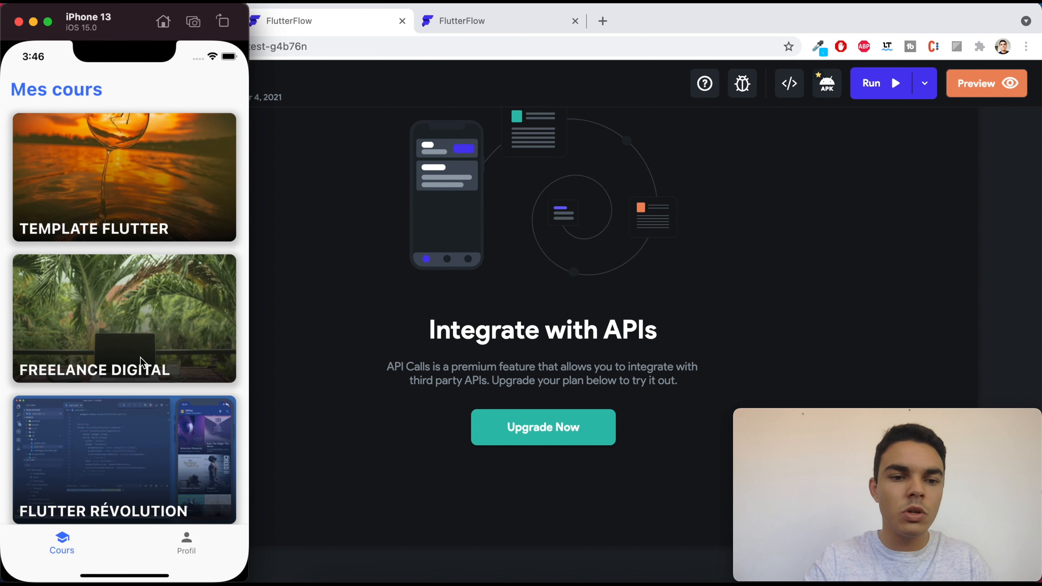
{"action": "left_click", "coordinate": [132, 425]}
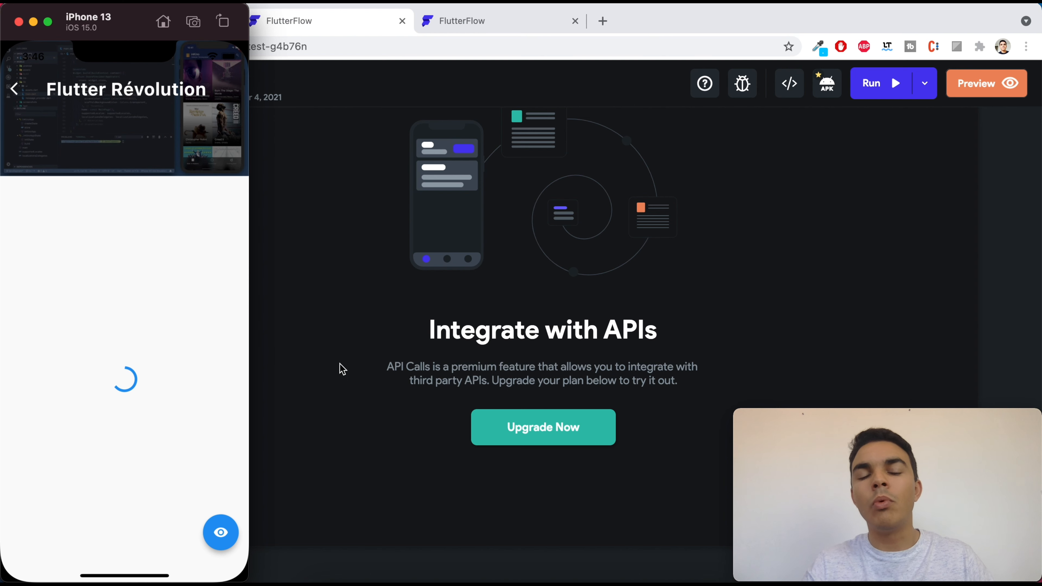
{"action": "left_click", "coordinate": [405, 337]}
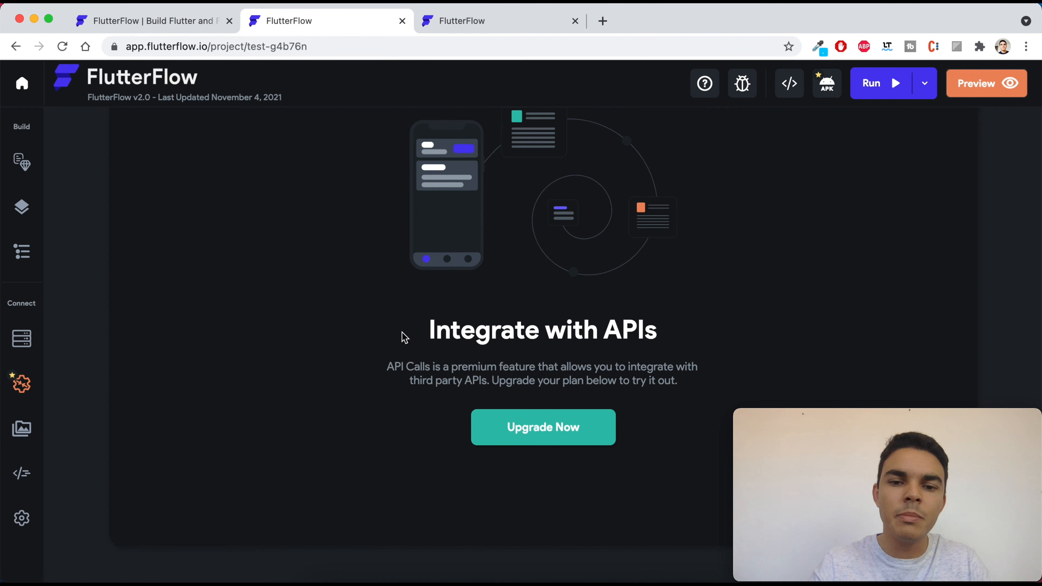
{"action": "scroll", "coordinate": [404, 337], "scroll_direction": "up", "scroll_amount": 3}
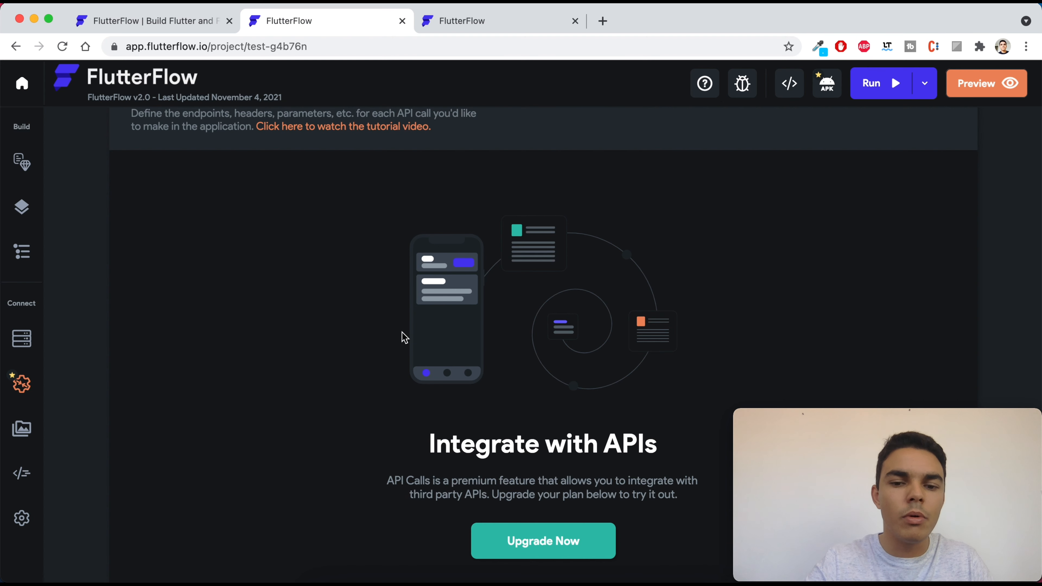
- Switch to the Simulator, look through chapters 1 and 2 of the Flutter Révolution course, and return to FlutterFlow
{"action": "scroll", "coordinate": [405, 338], "scroll_direction": "down", "scroll_amount": 3}
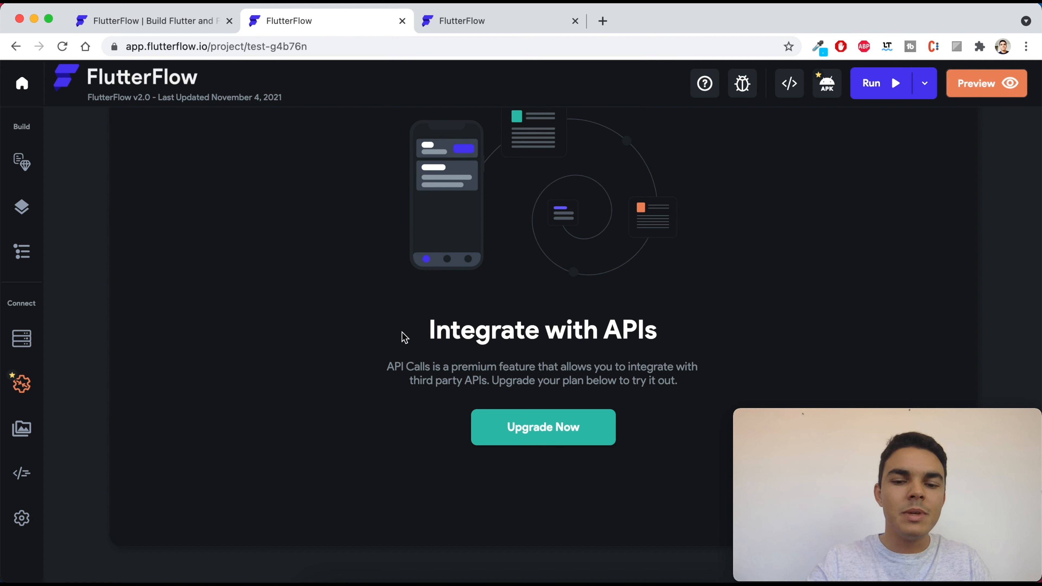
{"action": "scroll", "coordinate": [400, 337], "scroll_direction": "up", "scroll_amount": 2}
{"action": "left_click", "coordinate": [448, 579]}
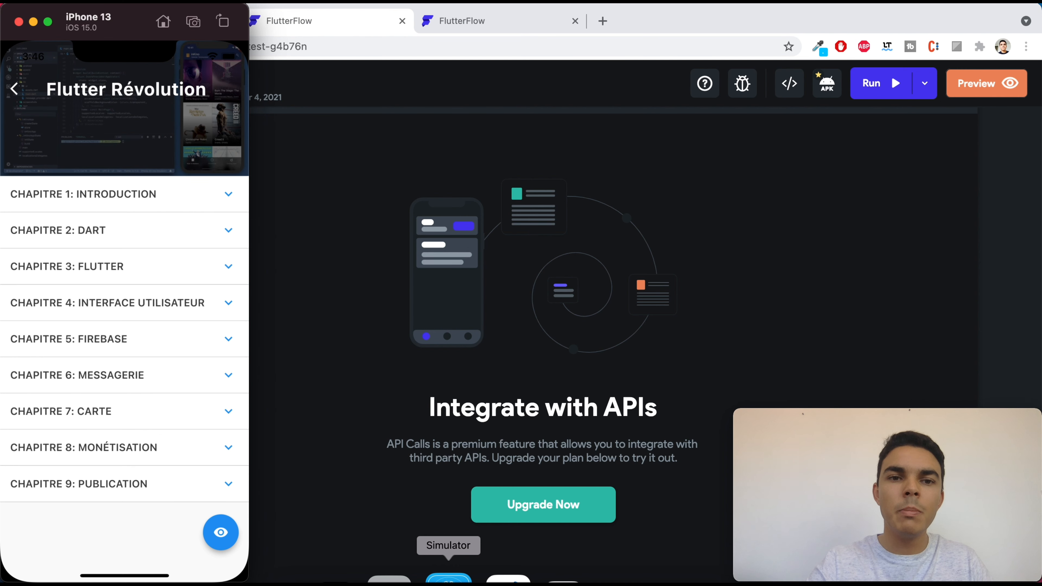
{"action": "left_click", "coordinate": [229, 199]}
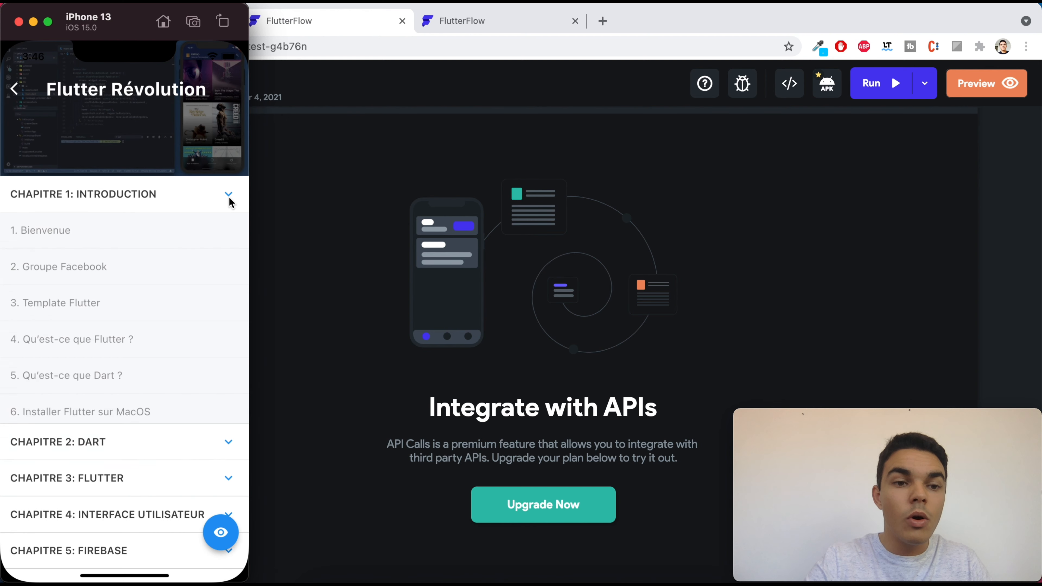
{"action": "left_click", "coordinate": [229, 200]}
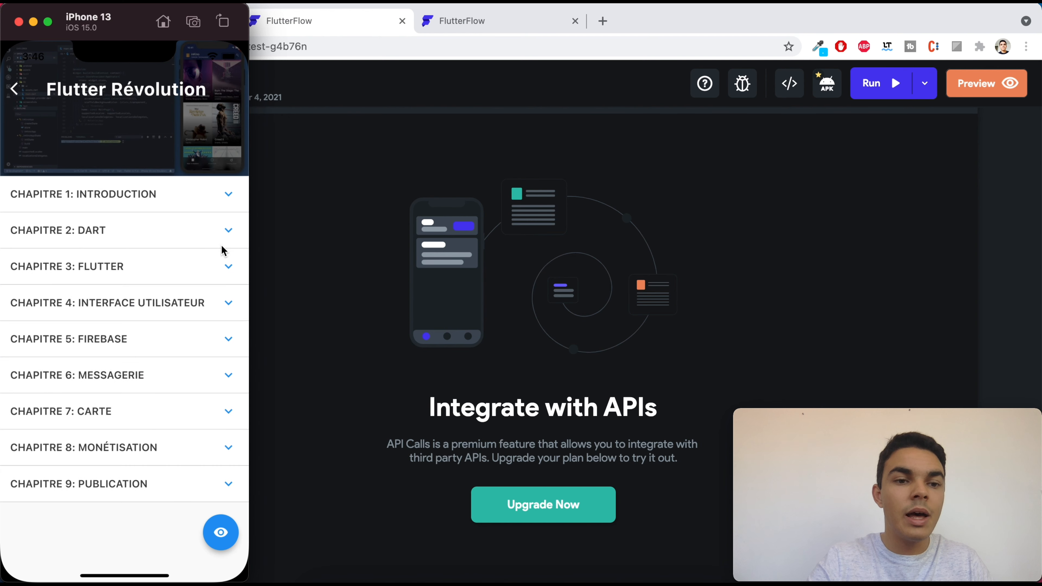
{"action": "left_click", "coordinate": [231, 238]}
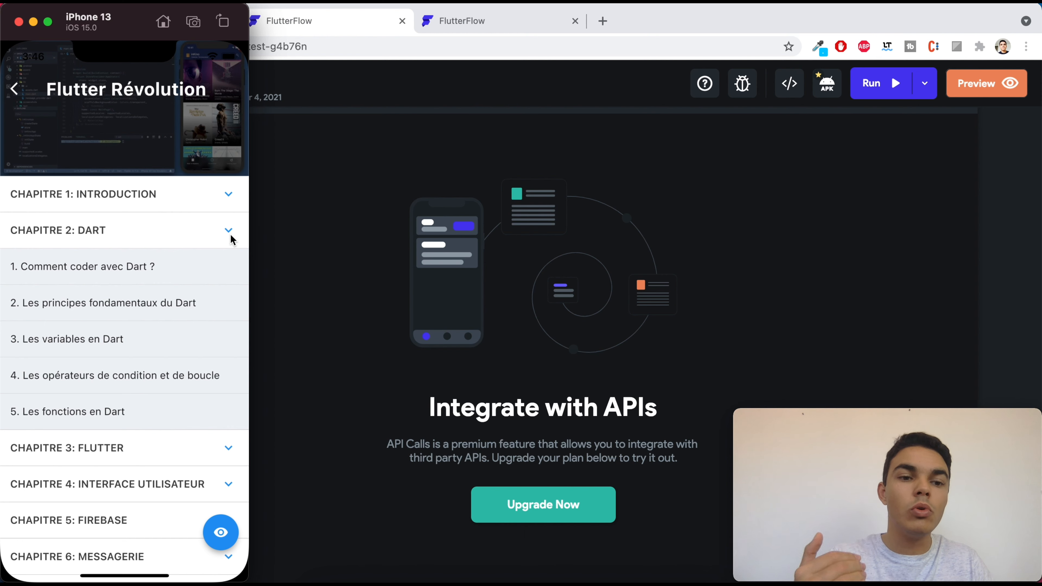
{"action": "left_click", "coordinate": [404, 316]}
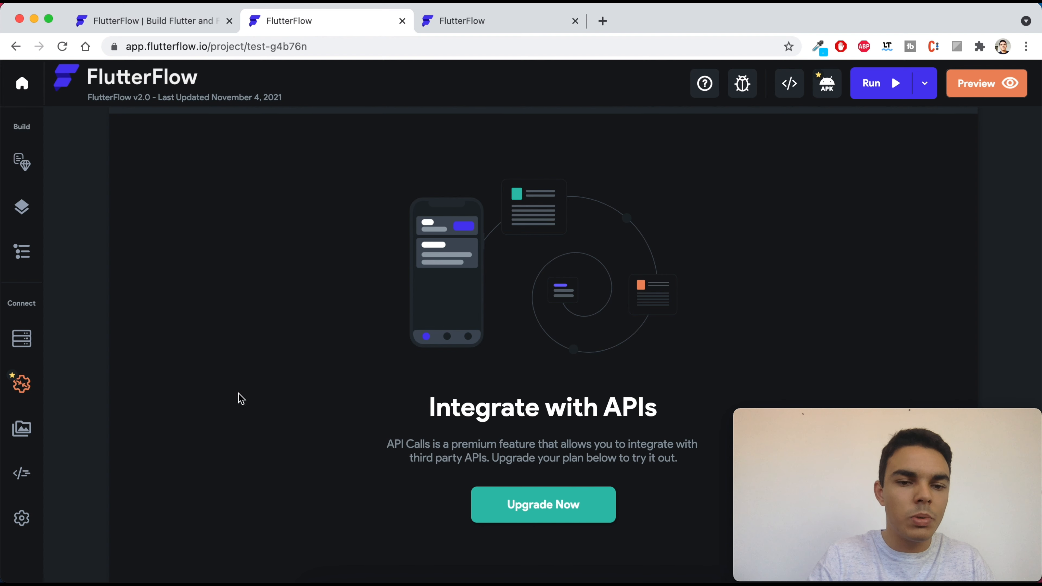
- Review the Project Media page and the Custom Functions page
{"action": "left_click", "coordinate": [23, 430]}
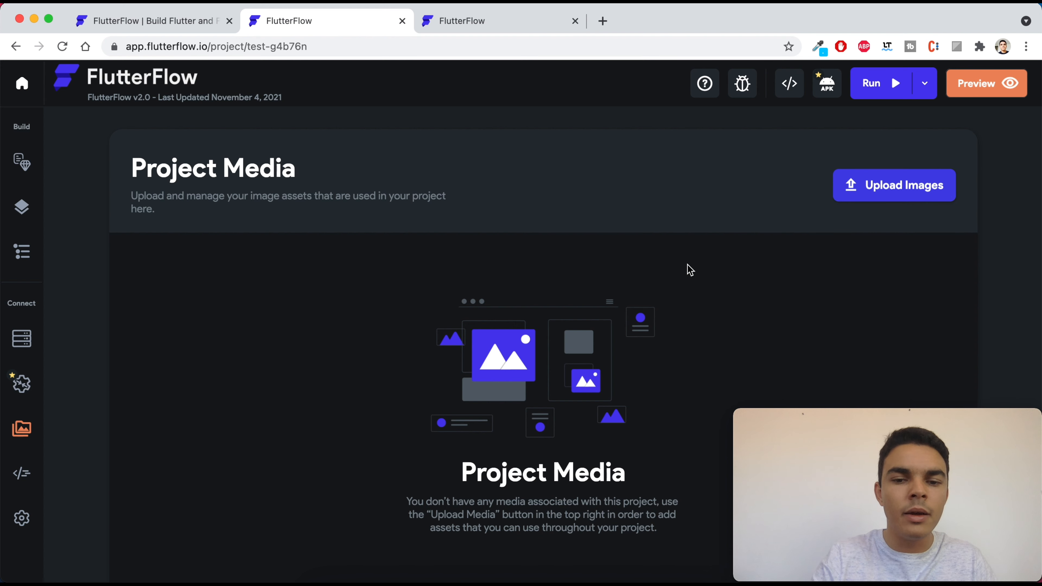
{"action": "left_click", "coordinate": [21, 477]}
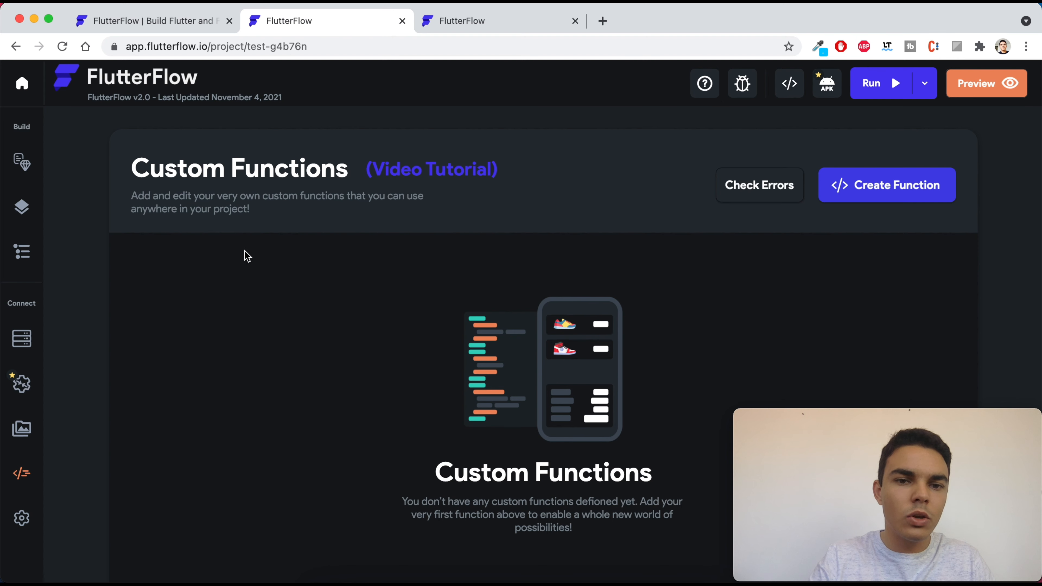
{"action": "scroll", "coordinate": [248, 257], "scroll_direction": "down", "scroll_amount": 2}
{"action": "scroll", "coordinate": [248, 256], "scroll_direction": "up", "scroll_amount": 2}
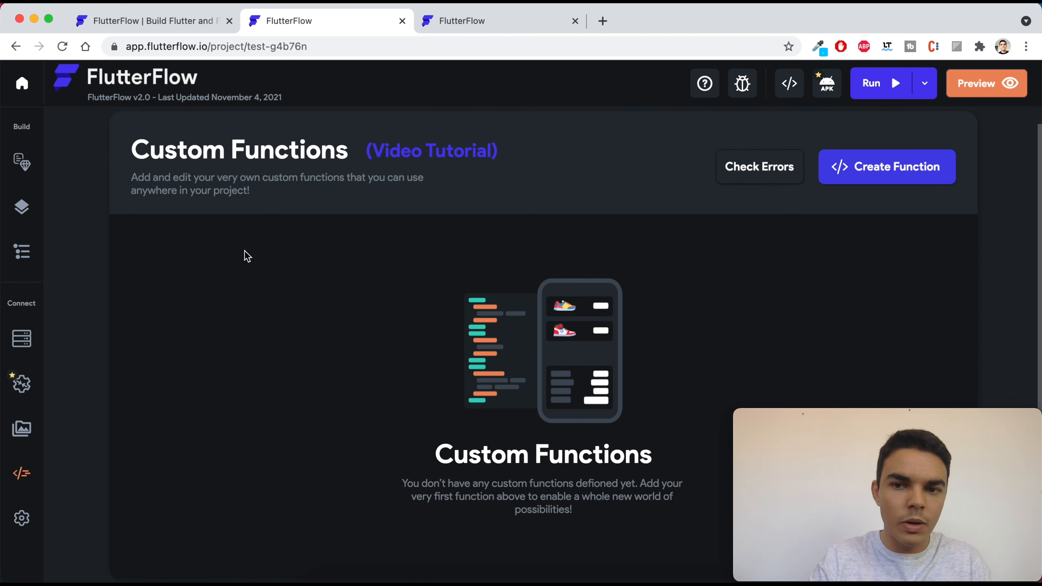
- Open Settings and Integrations and review the General project settings, including app assets, entry page, navigation transition and language
{"action": "left_click", "coordinate": [20, 518]}
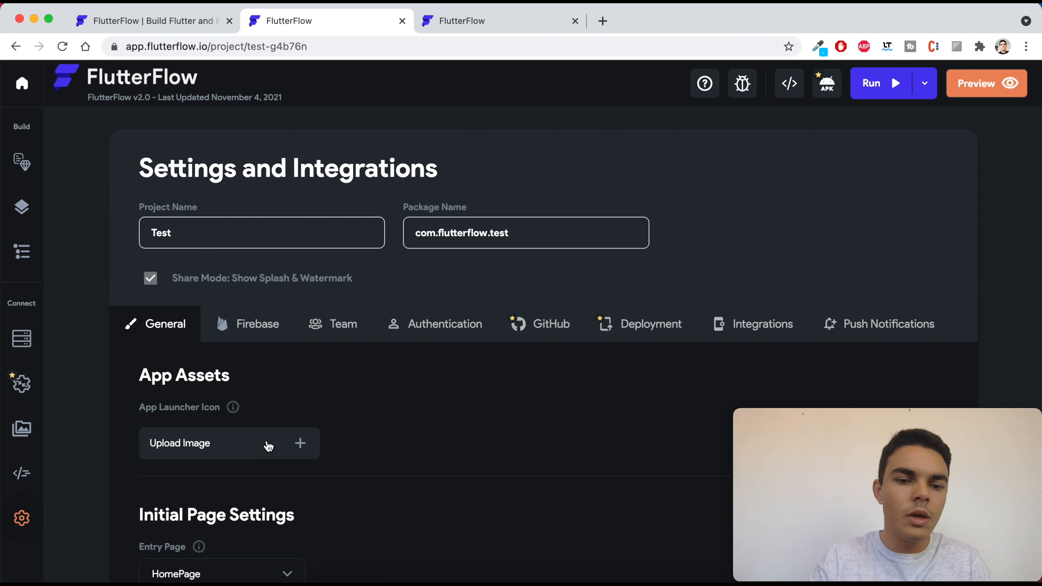
{"action": "scroll", "coordinate": [268, 446], "scroll_direction": "down", "scroll_amount": 2}
{"action": "scroll", "coordinate": [269, 446], "scroll_direction": "down", "scroll_amount": 2}
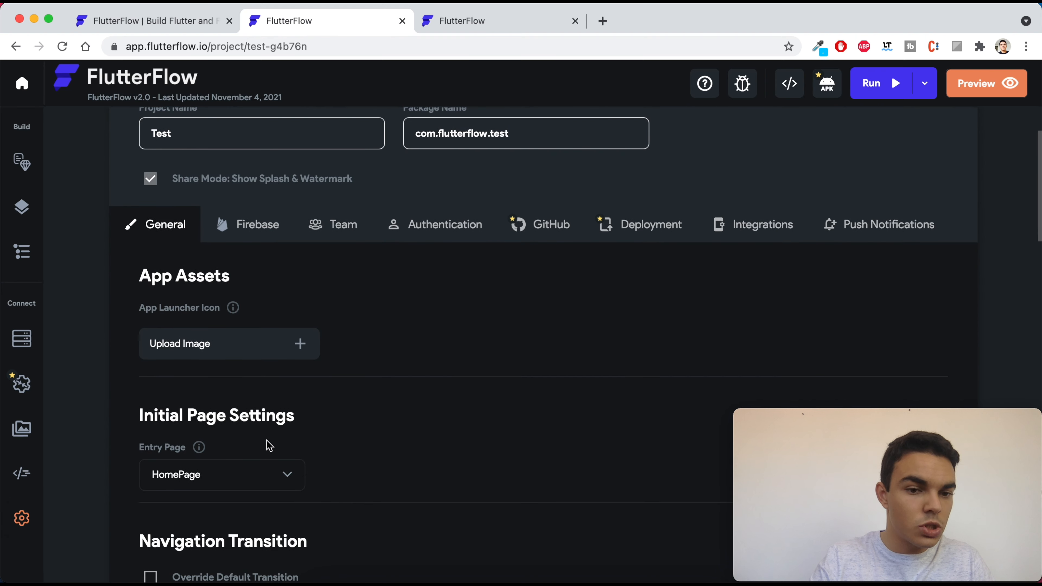
{"action": "scroll", "coordinate": [269, 447], "scroll_direction": "up", "scroll_amount": 4}
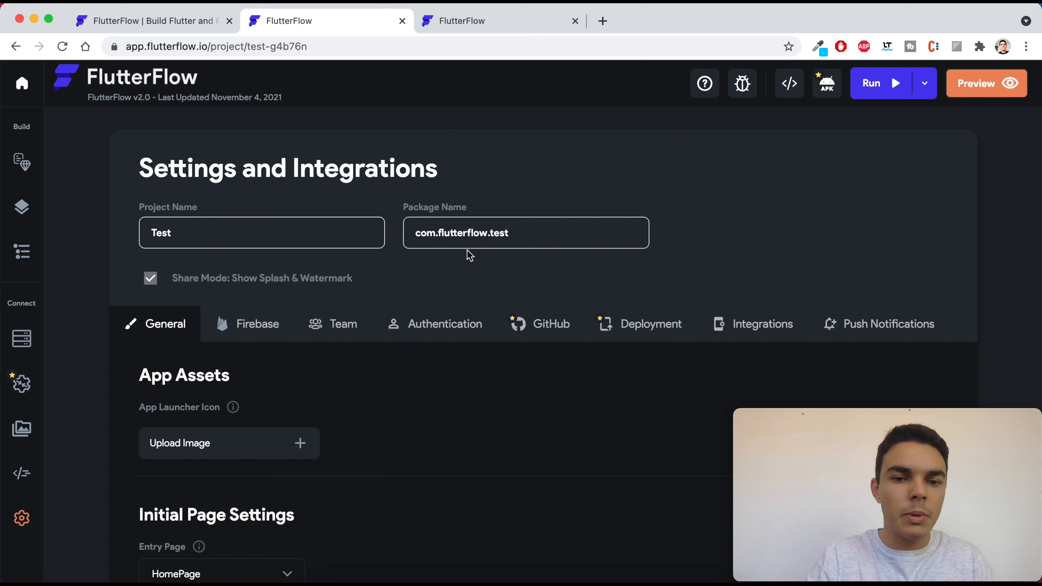
{"action": "scroll", "coordinate": [470, 256], "scroll_direction": "down", "scroll_amount": 2}
{"action": "scroll", "coordinate": [295, 309], "scroll_direction": "down", "scroll_amount": 3}
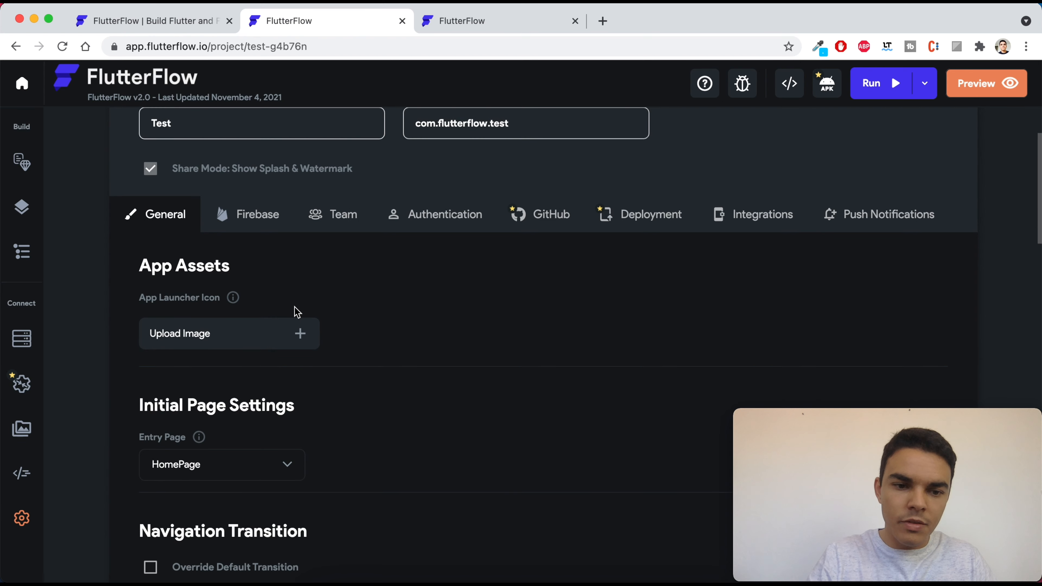
{"action": "scroll", "coordinate": [298, 312], "scroll_direction": "down", "scroll_amount": 6}
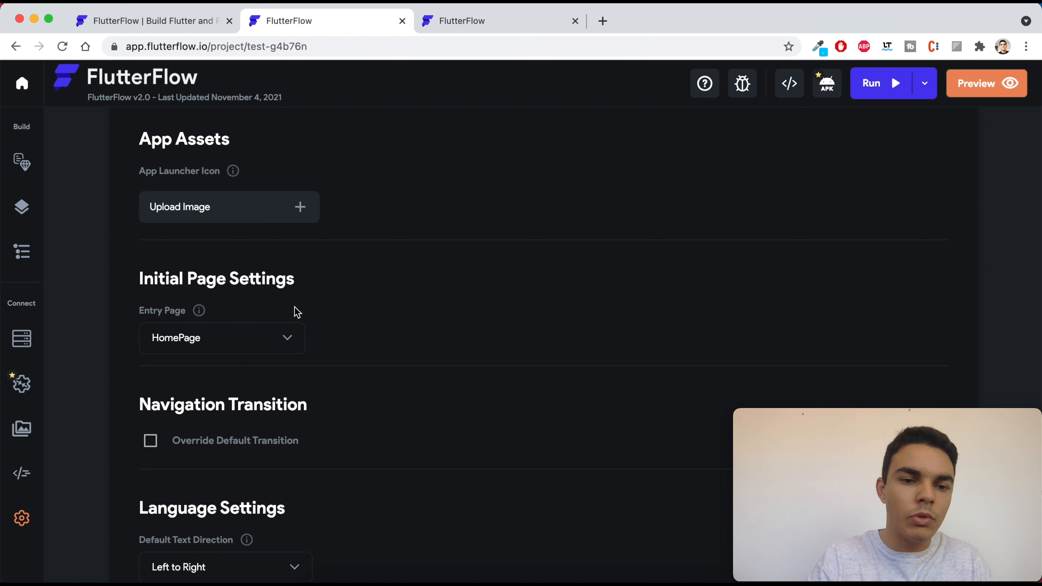
{"action": "scroll", "coordinate": [296, 311], "scroll_direction": "up", "scroll_amount": 6}
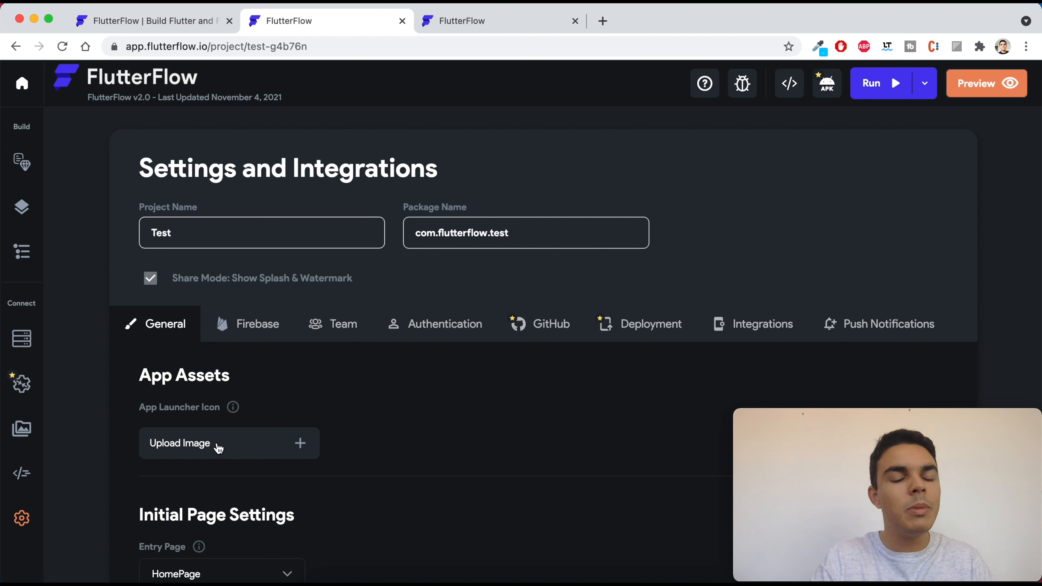
- View the project's page list and look through the layout elements in the widget palette
{"action": "left_click", "coordinate": [16, 167]}
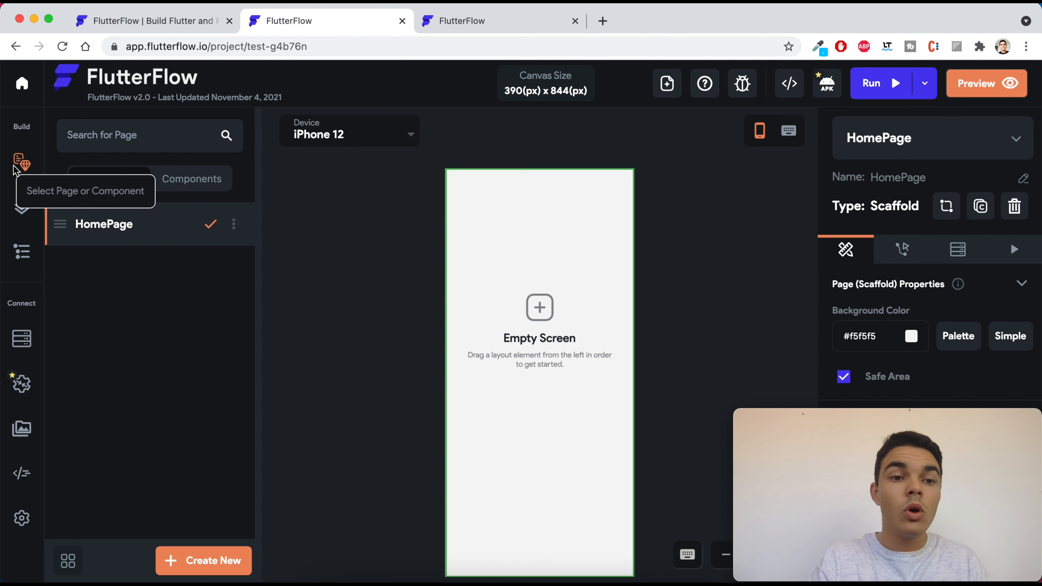
{"action": "left_click", "coordinate": [22, 222]}
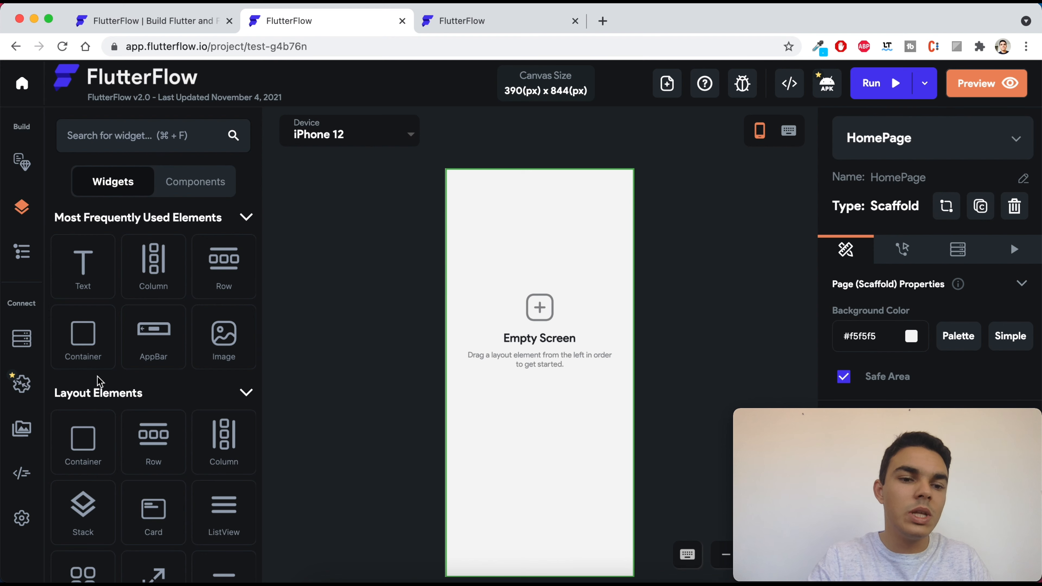
{"action": "scroll", "coordinate": [97, 382], "scroll_direction": "down", "scroll_amount": 5}
{"action": "scroll", "coordinate": [99, 382], "scroll_direction": "down", "scroll_amount": 4}
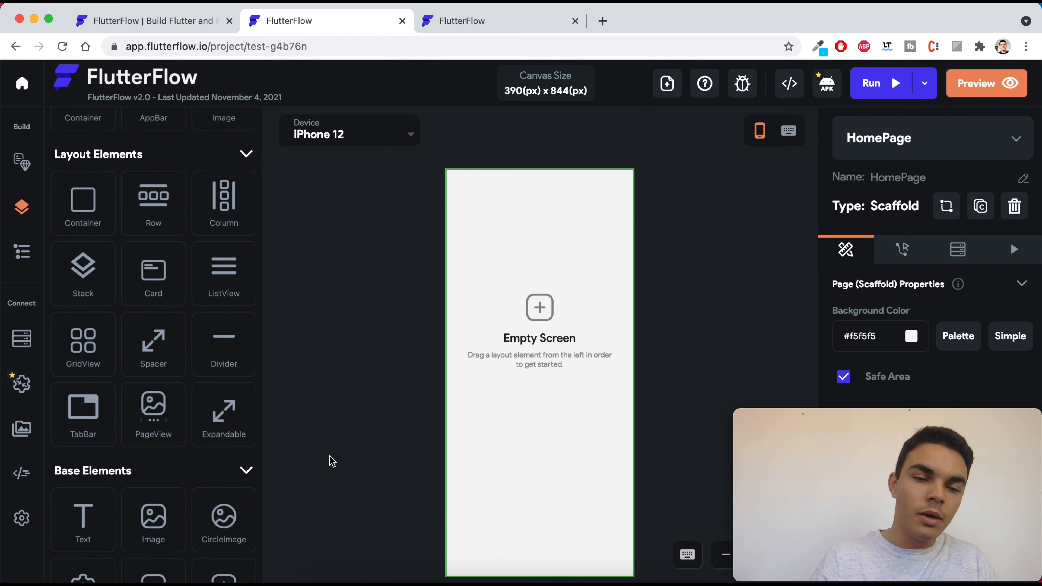
- Switch to the Simulator, open the Instagram app, and look through its stories row and post feed
{"action": "left_click", "coordinate": [457, 575]}
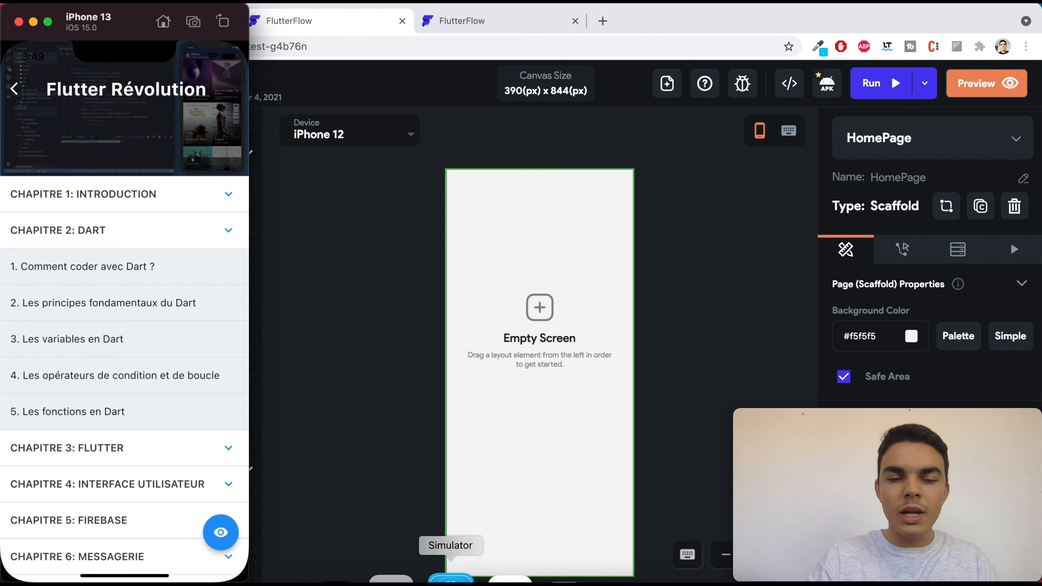
{"action": "left_click", "coordinate": [163, 21]}
{"action": "left_click", "coordinate": [218, 178]}
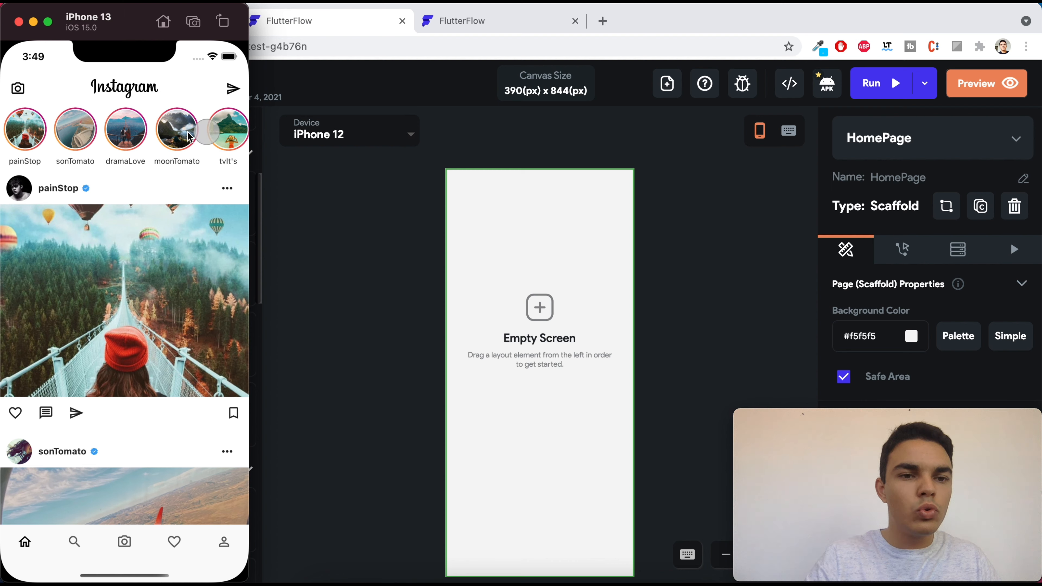
{"action": "scroll", "coordinate": [205, 132], "scroll_direction": "right", "scroll_amount": 3}
{"action": "scroll", "coordinate": [170, 400], "scroll_direction": "down", "scroll_amount": 5}
{"action": "scroll", "coordinate": [169, 325], "scroll_direction": "up", "scroll_amount": 5}
{"action": "left_click_drag", "start_coordinate": [224, 134], "coordinate": [248, 117]}
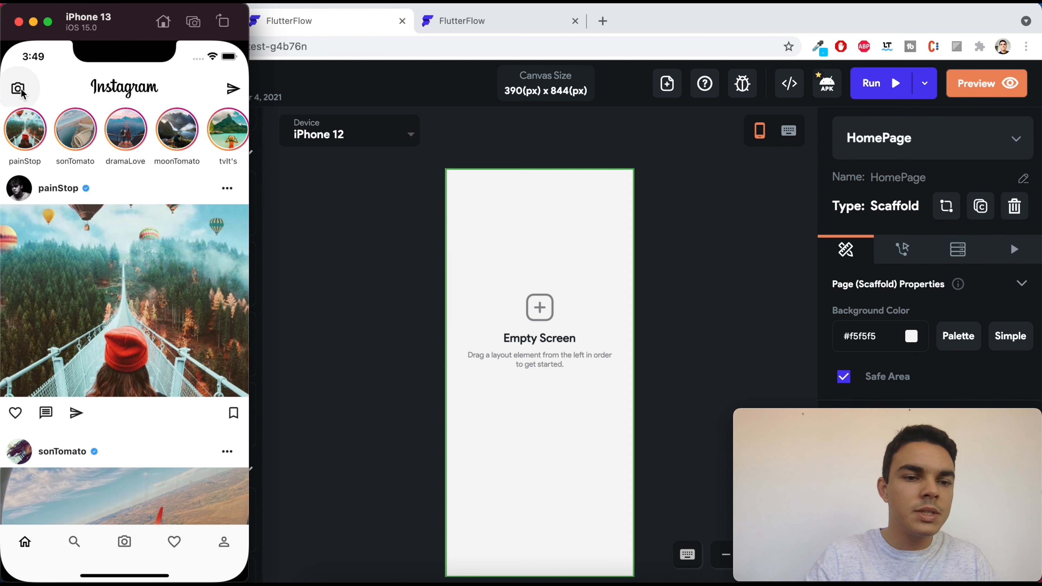
- Examine the Instagram app's post layout, action icons and stories row, and return to FlutterFlow's widget palette
{"action": "scroll", "coordinate": [156, 197], "scroll_direction": "down", "scroll_amount": 5}
{"action": "scroll", "coordinate": [156, 197], "scroll_direction": "up", "scroll_amount": 5}
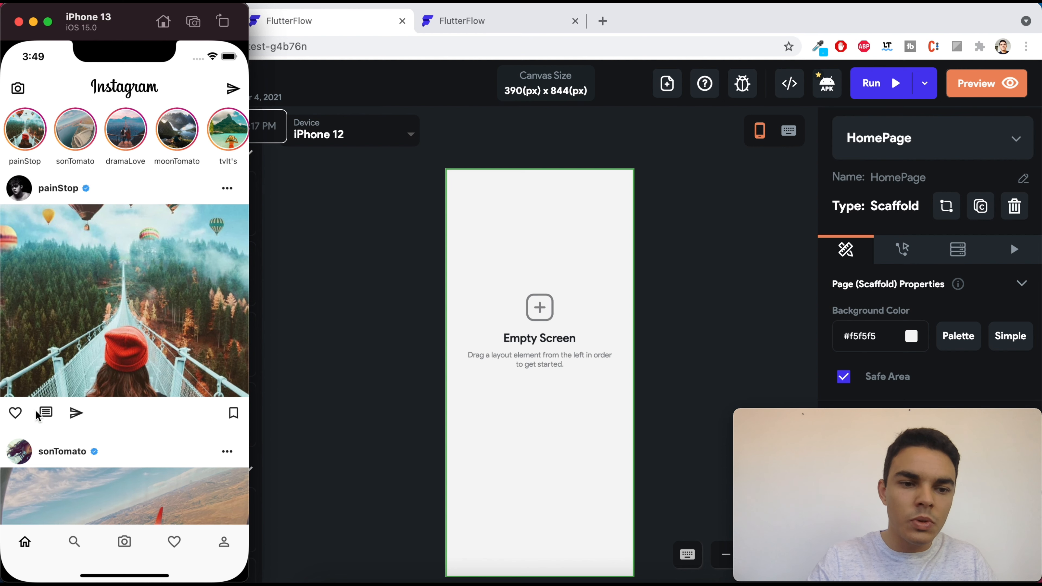
{"action": "left_click", "coordinate": [52, 416]}
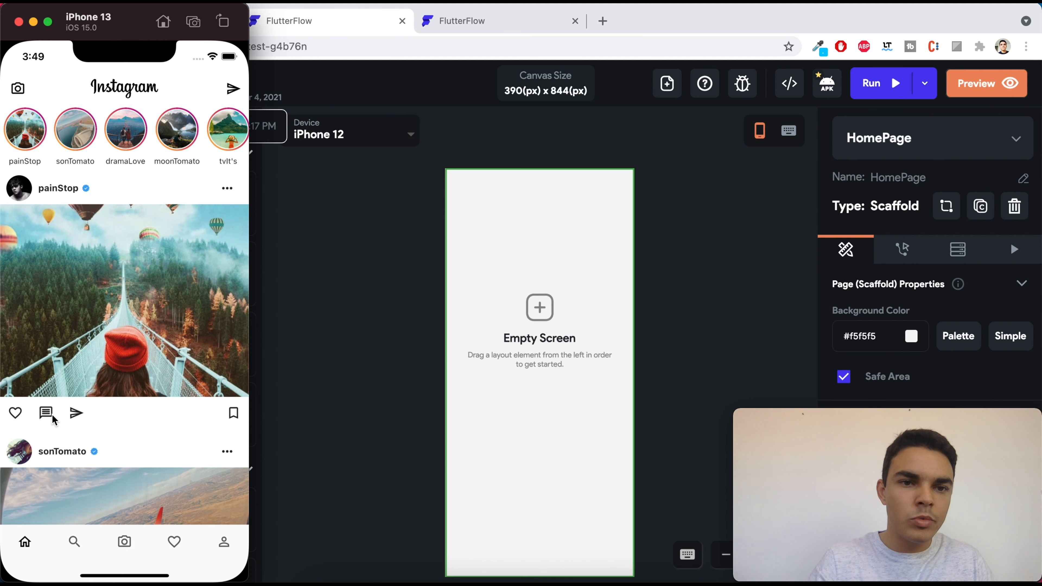
{"action": "left_click_drag", "start_coordinate": [176, 138], "coordinate": [43, 146]}
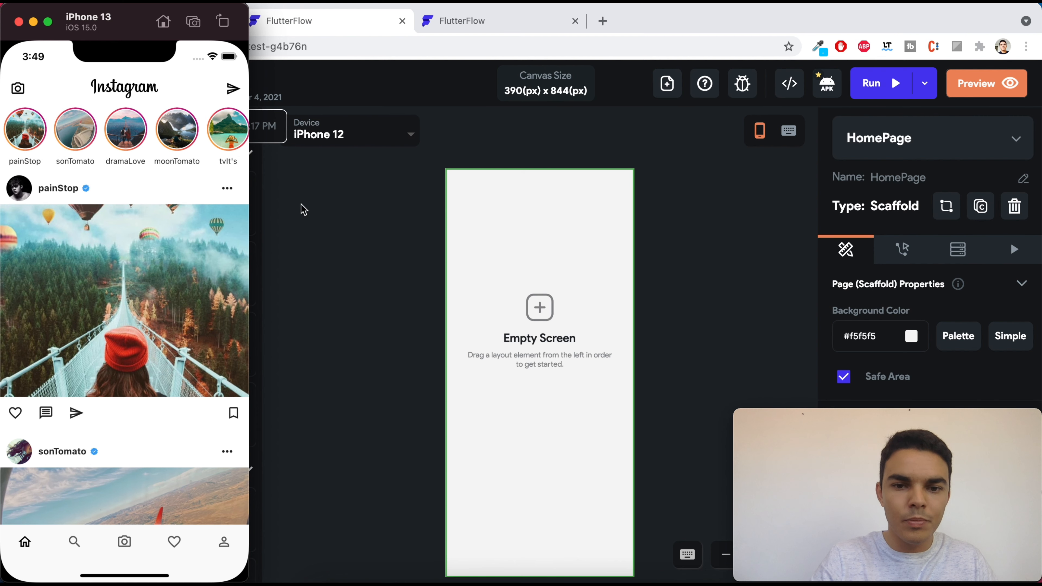
{"action": "left_click", "coordinate": [356, 300]}
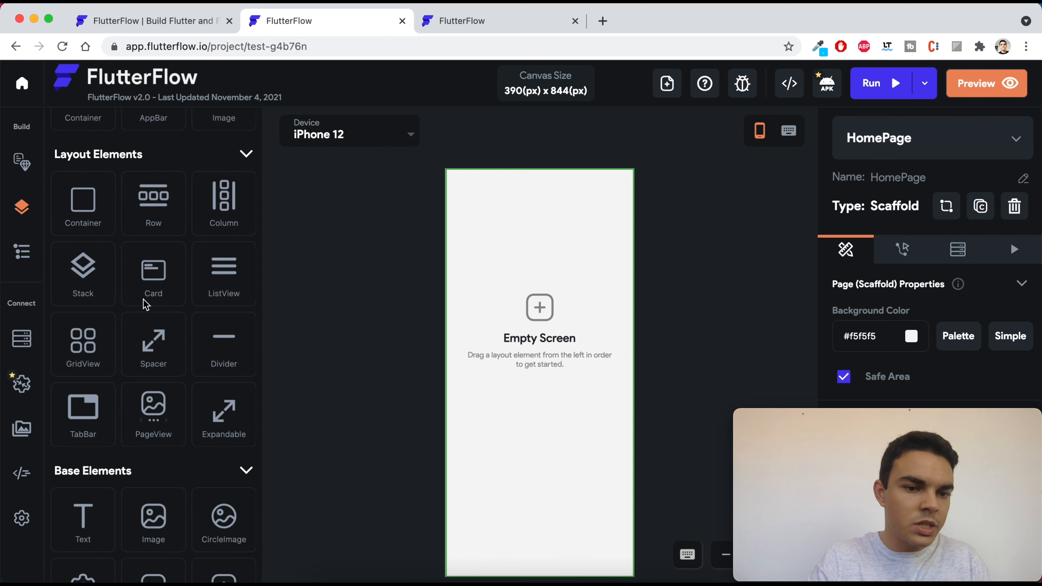
- Look through the base, page and form elements in the widget palette, referring to the Instagram app in the Simulator
{"action": "scroll", "coordinate": [143, 300], "scroll_direction": "down", "scroll_amount": 2}
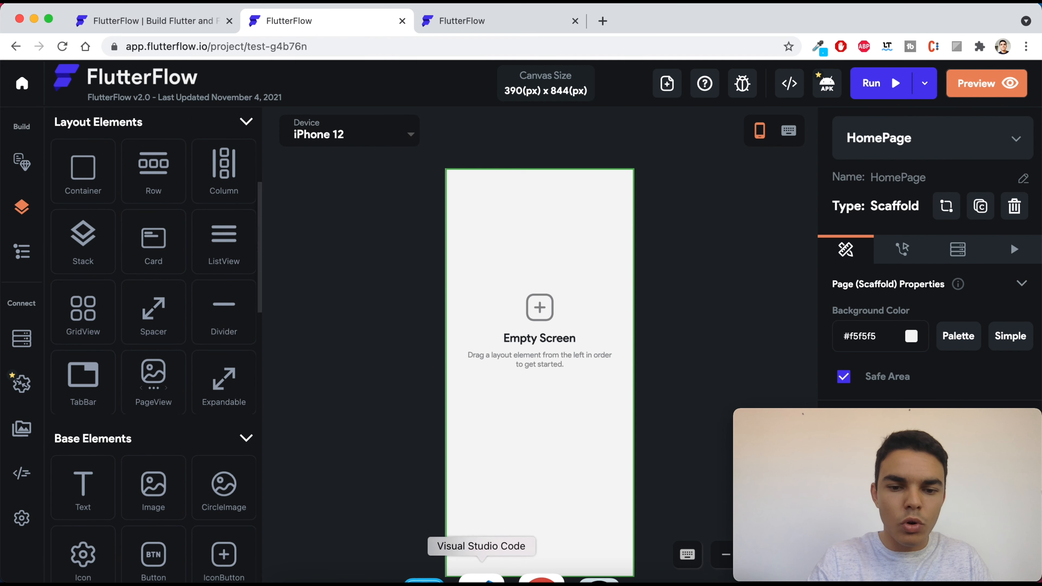
{"action": "left_click", "coordinate": [441, 575]}
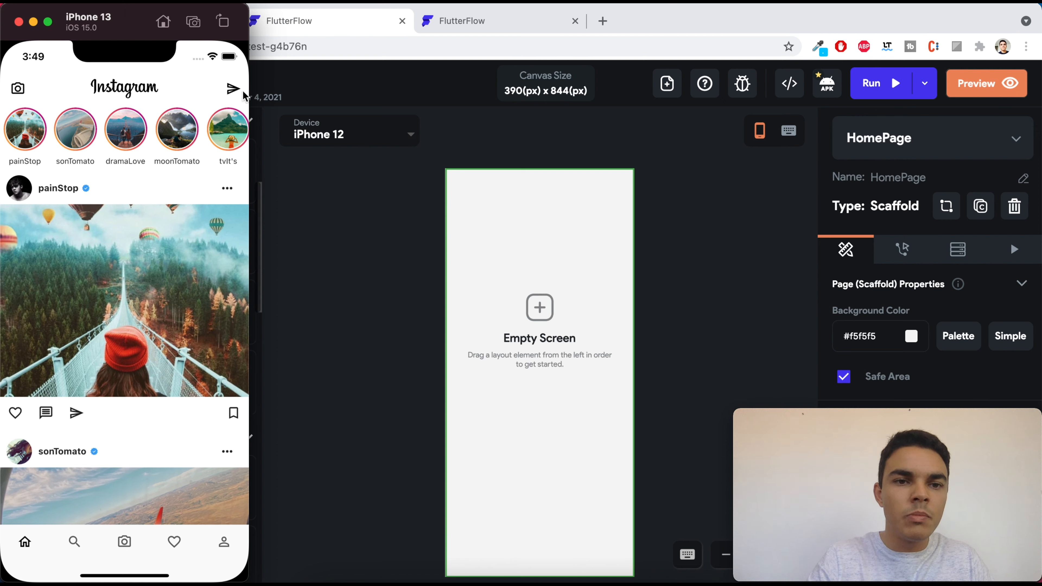
{"action": "left_click", "coordinate": [332, 279]}
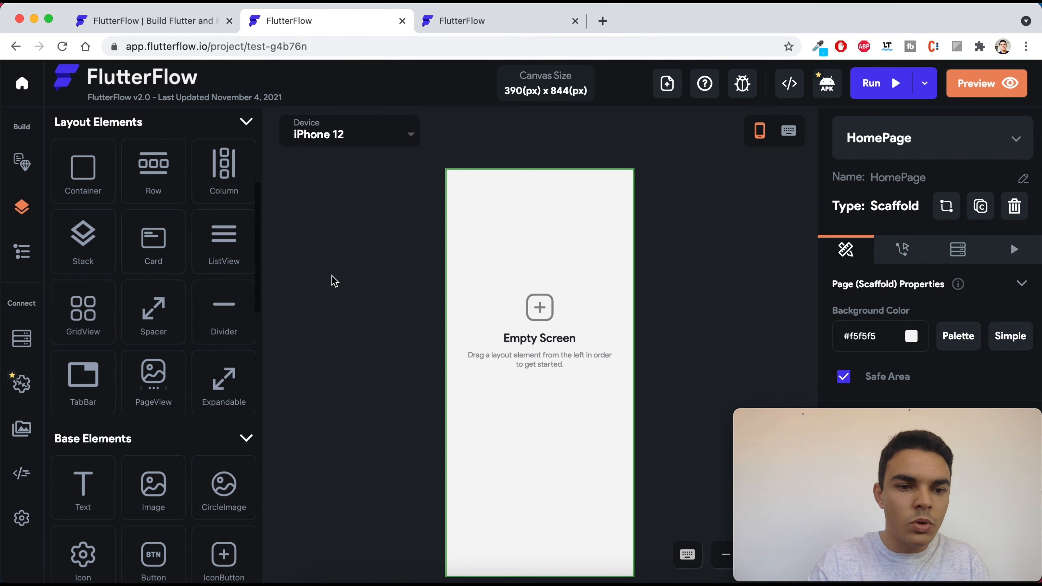
{"action": "scroll", "coordinate": [139, 426], "scroll_direction": "down", "scroll_amount": 3}
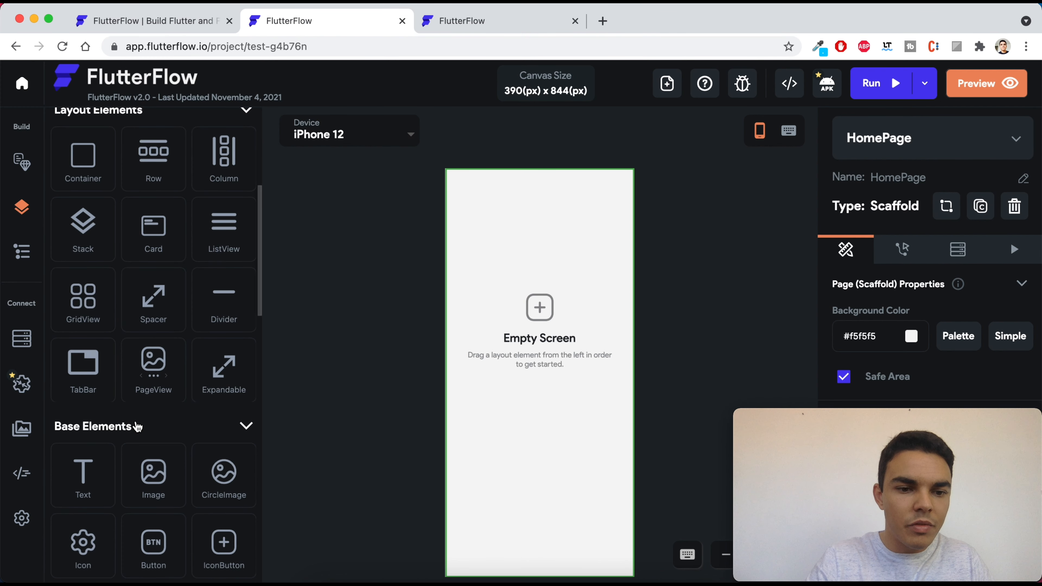
{"action": "scroll", "coordinate": [136, 421], "scroll_direction": "down", "scroll_amount": 4}
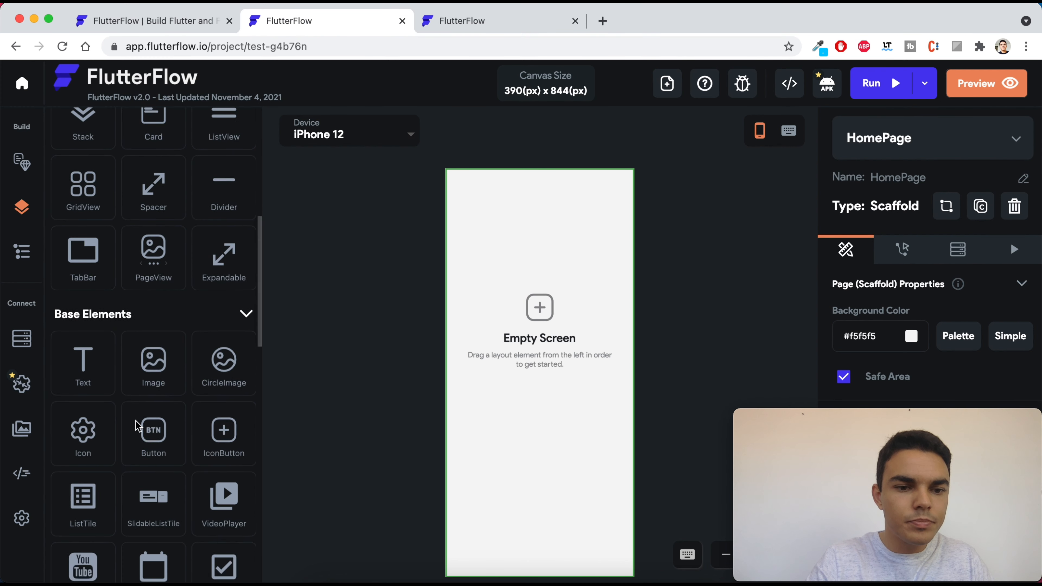
{"action": "scroll", "coordinate": [136, 421], "scroll_direction": "down", "scroll_amount": 20}
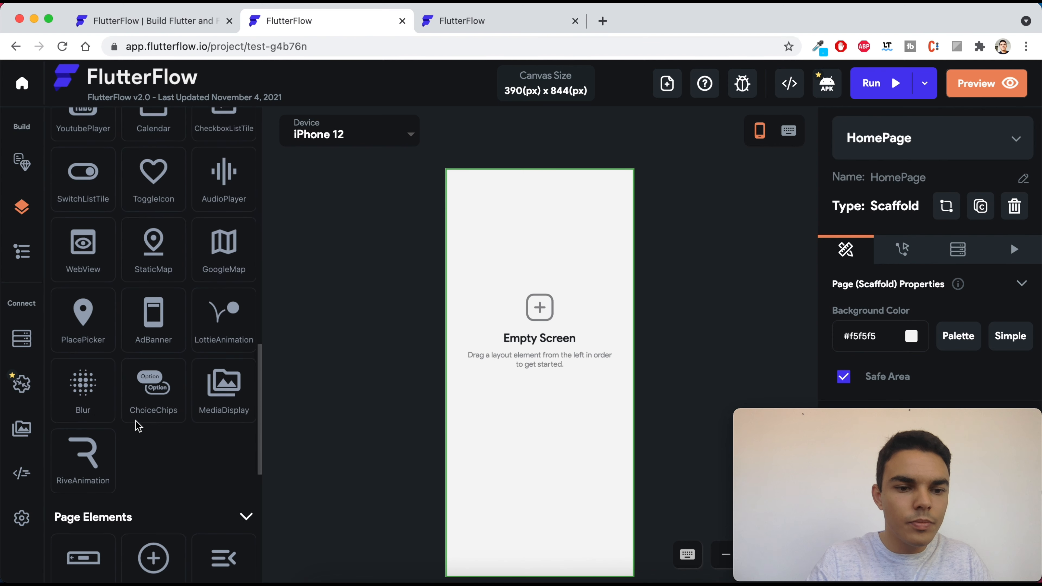
{"action": "scroll", "coordinate": [182, 407], "scroll_direction": "down", "scroll_amount": 10}
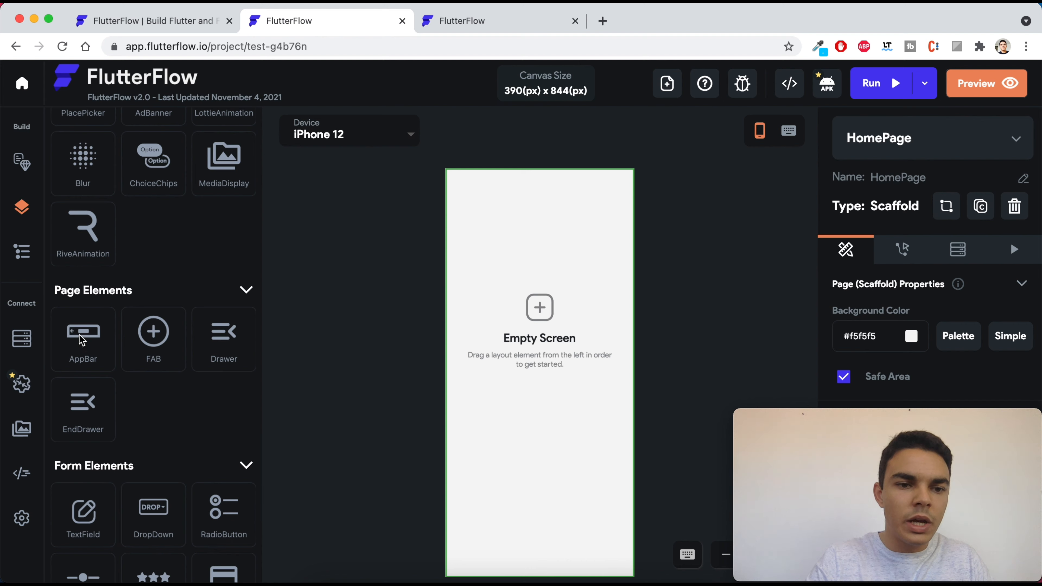
- Add an AppBar to the HomePage and set its background color to white (#ffffff)
{"action": "left_click_drag", "start_coordinate": [78, 335], "coordinate": [526, 196]}
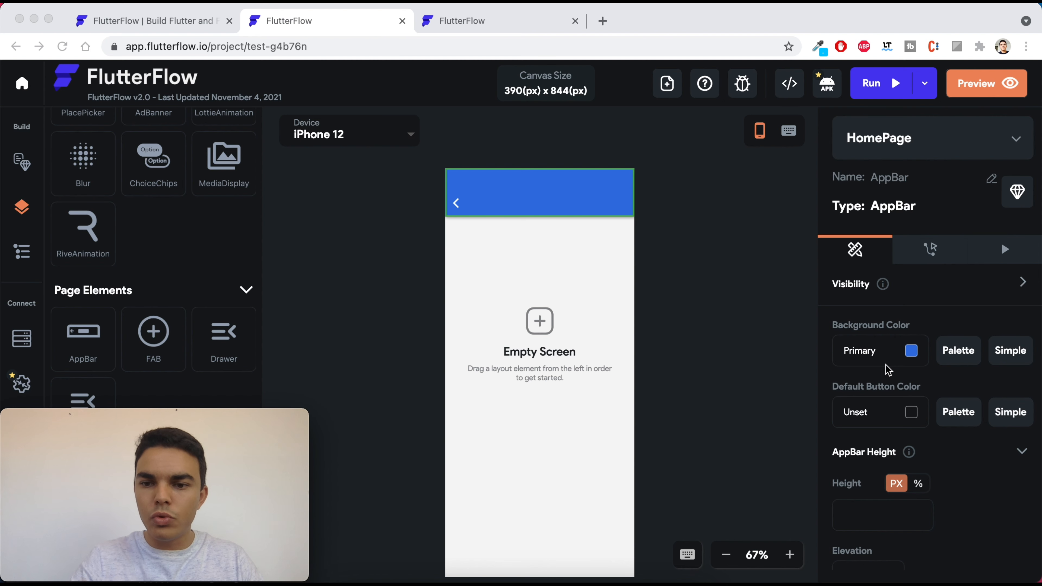
{"action": "left_click", "coordinate": [912, 355]}
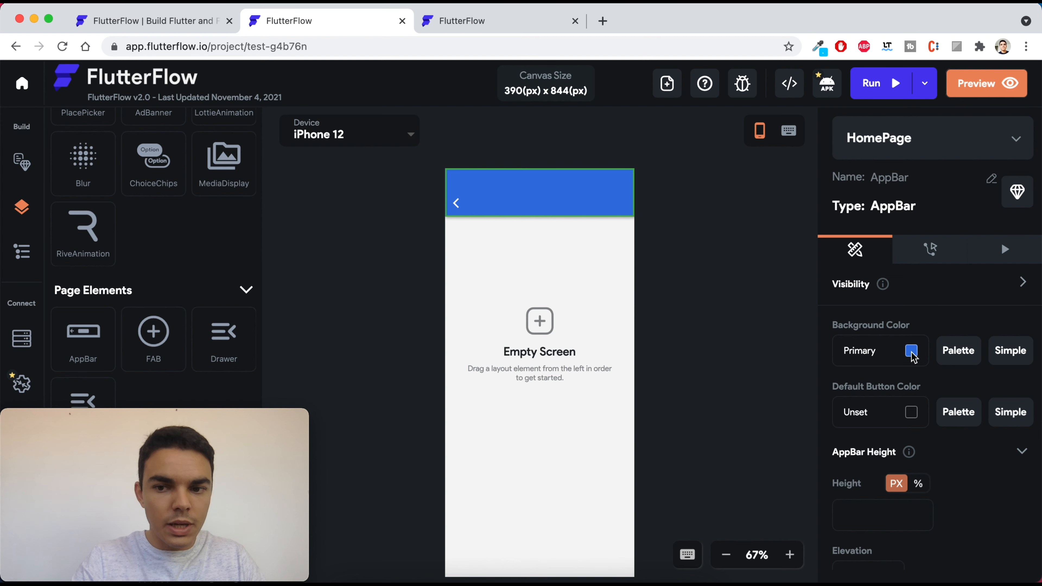
{"action": "left_click", "coordinate": [911, 353]}
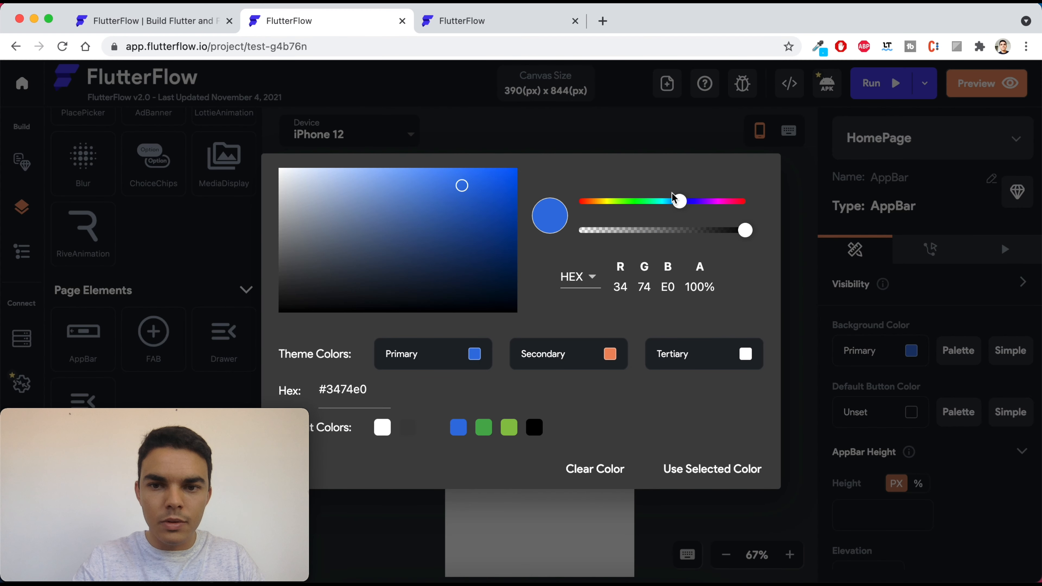
{"action": "left_click", "coordinate": [476, 227]}
{"action": "left_click", "coordinate": [342, 186]}
{"action": "left_click_drag", "start_coordinate": [263, 162], "coordinate": [263, 163]}
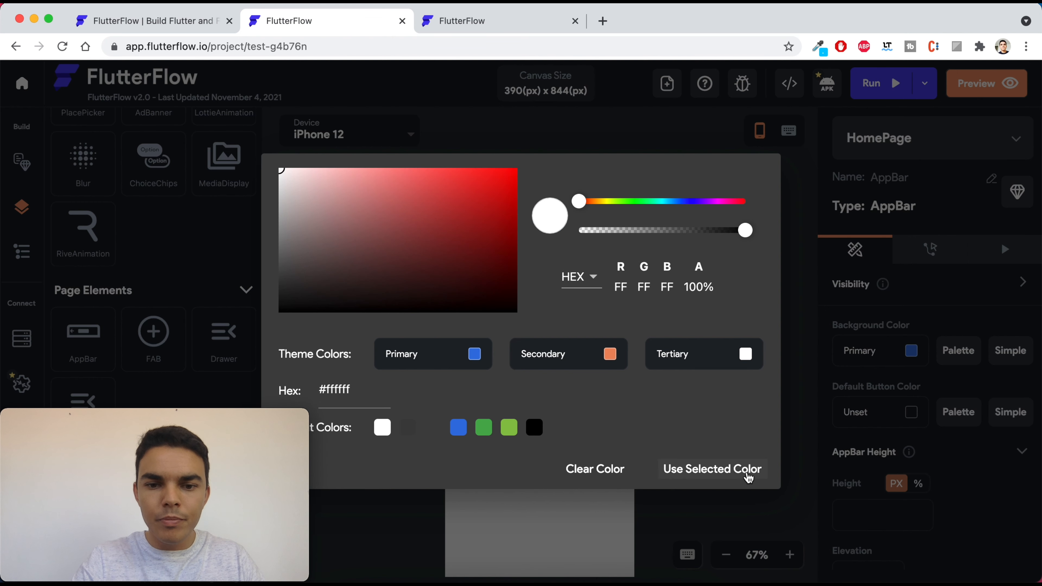
{"action": "left_click", "coordinate": [751, 476]}
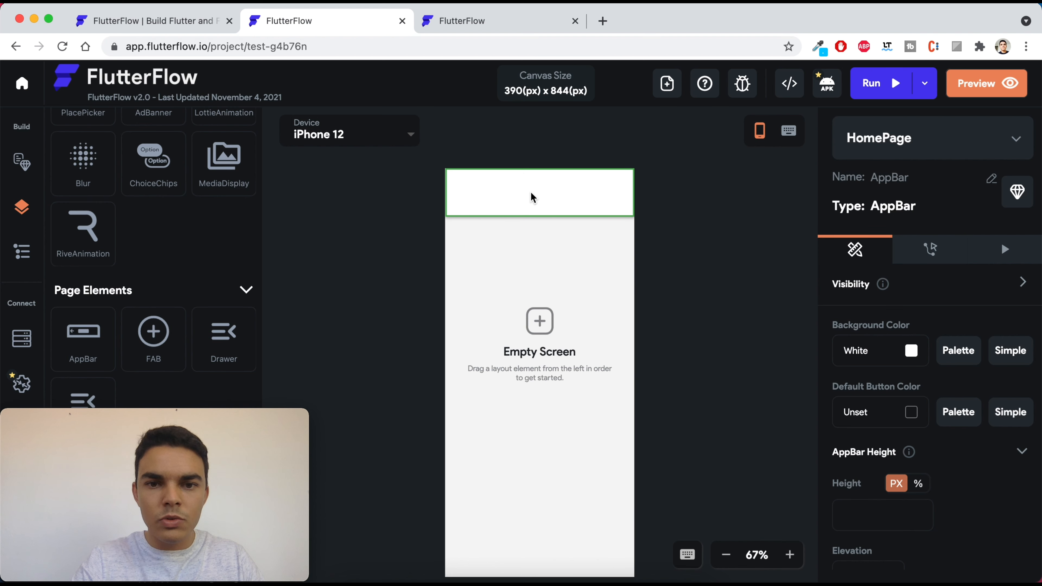
{"action": "left_click", "coordinate": [422, 211]}
{"action": "left_click", "coordinate": [467, 198]}
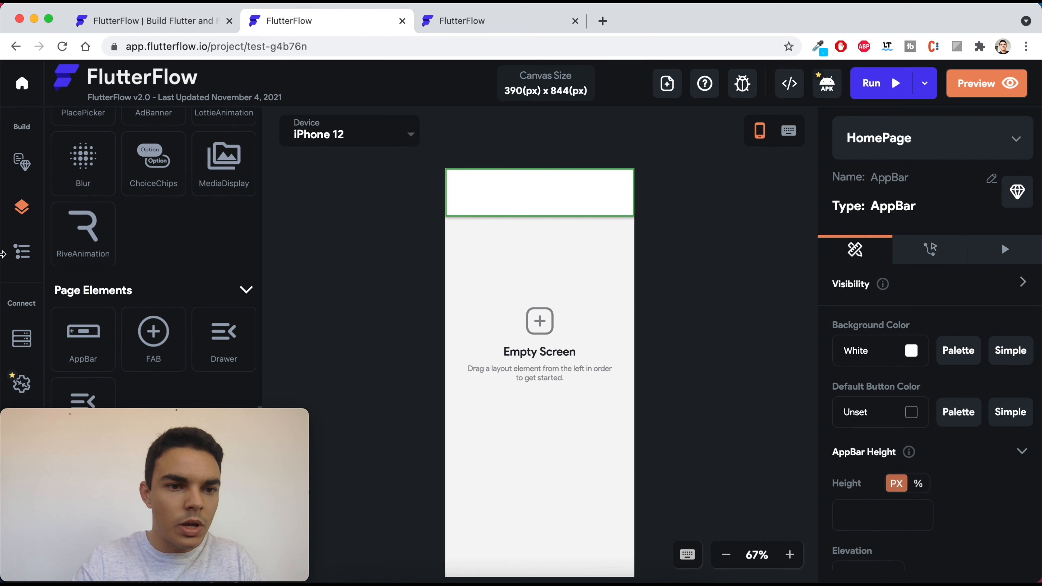
- Show the page's widget tree and set the AppBar's default button color to black from the color palette
{"action": "left_click", "coordinate": [23, 259]}
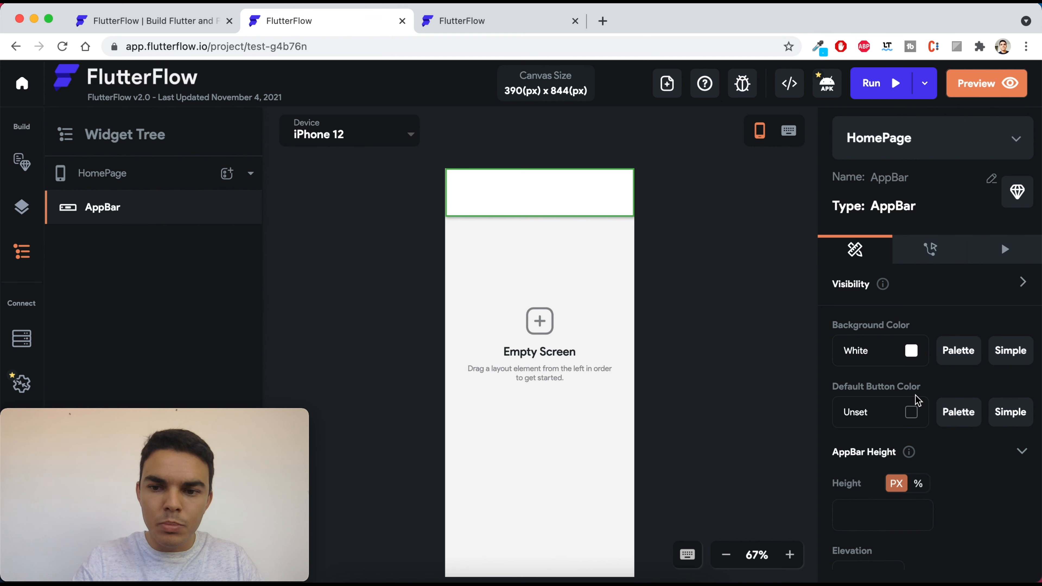
{"action": "left_click", "coordinate": [958, 413]}
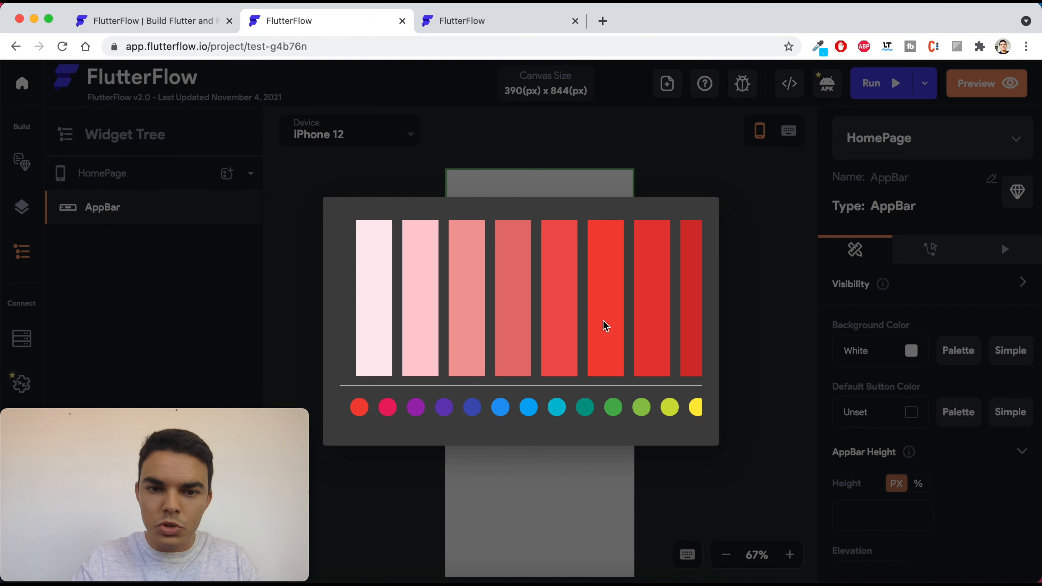
{"action": "scroll", "coordinate": [623, 415], "scroll_direction": "right", "scroll_amount": 5}
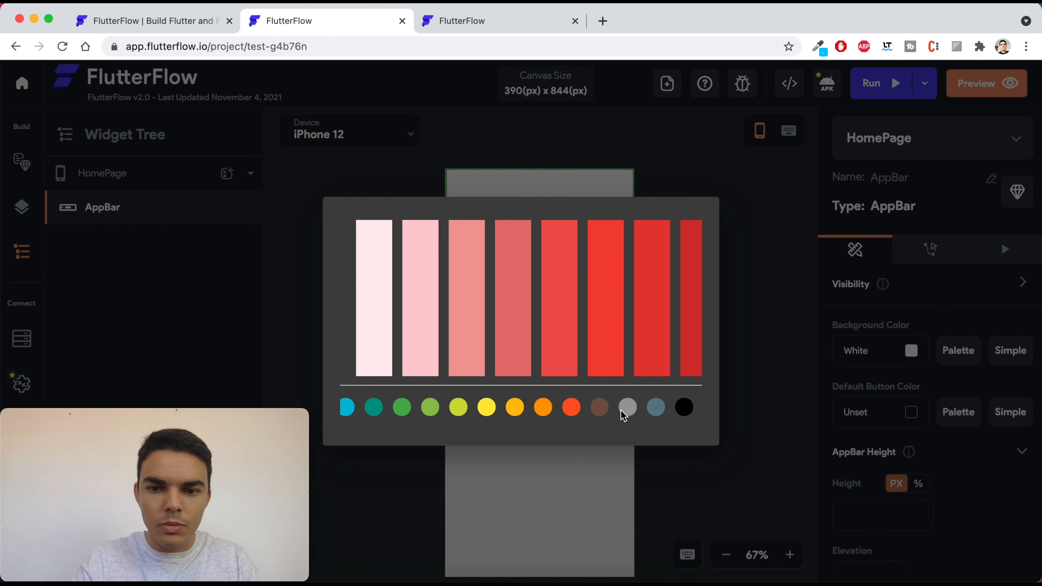
{"action": "left_click", "coordinate": [683, 410]}
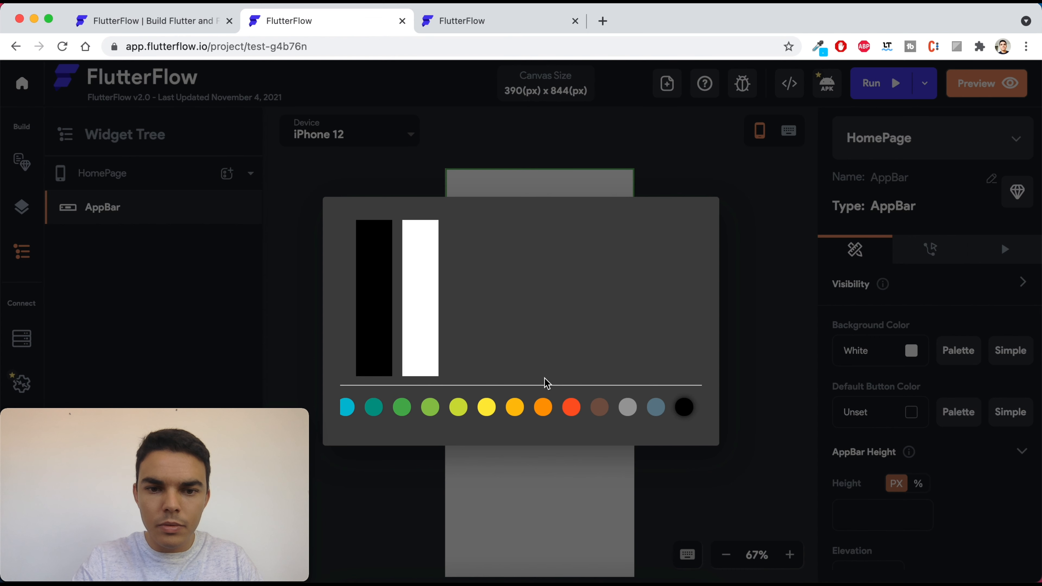
{"action": "left_click", "coordinate": [374, 355]}
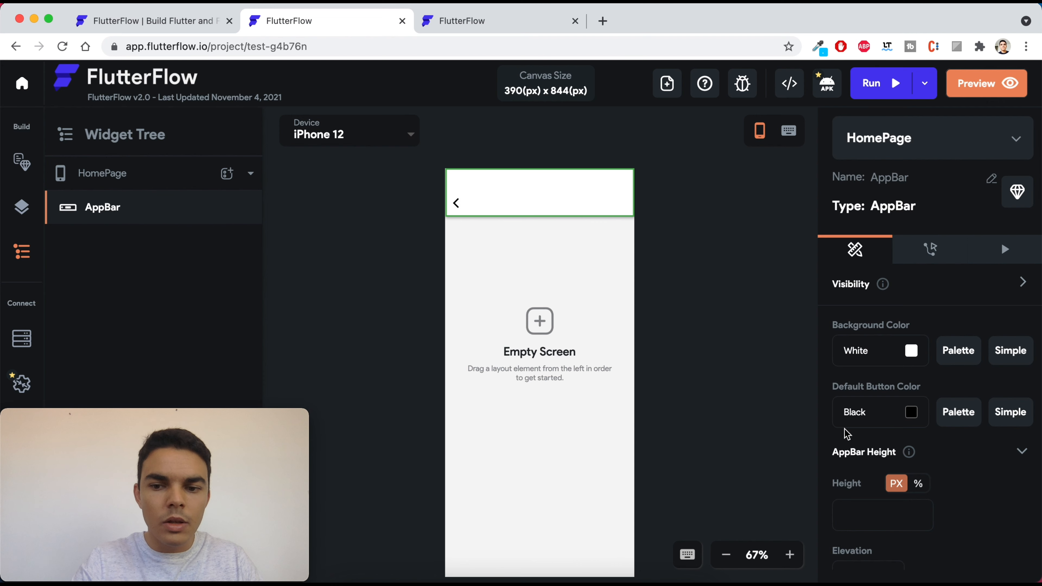
- Check the Instagram app's header in the Simulator, return to FlutterFlow and place an Image element in the AppBar's title area
{"action": "scroll", "coordinate": [847, 433], "scroll_direction": "down", "scroll_amount": 3}
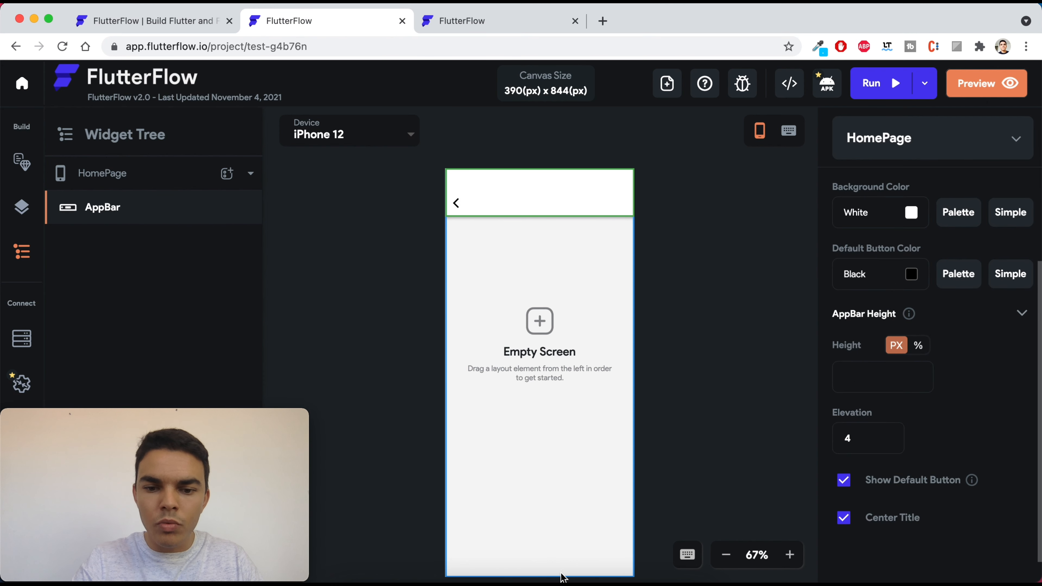
{"action": "left_click", "coordinate": [466, 579]}
{"action": "left_click_drag", "start_coordinate": [169, 10], "coordinate": [939, 22]}
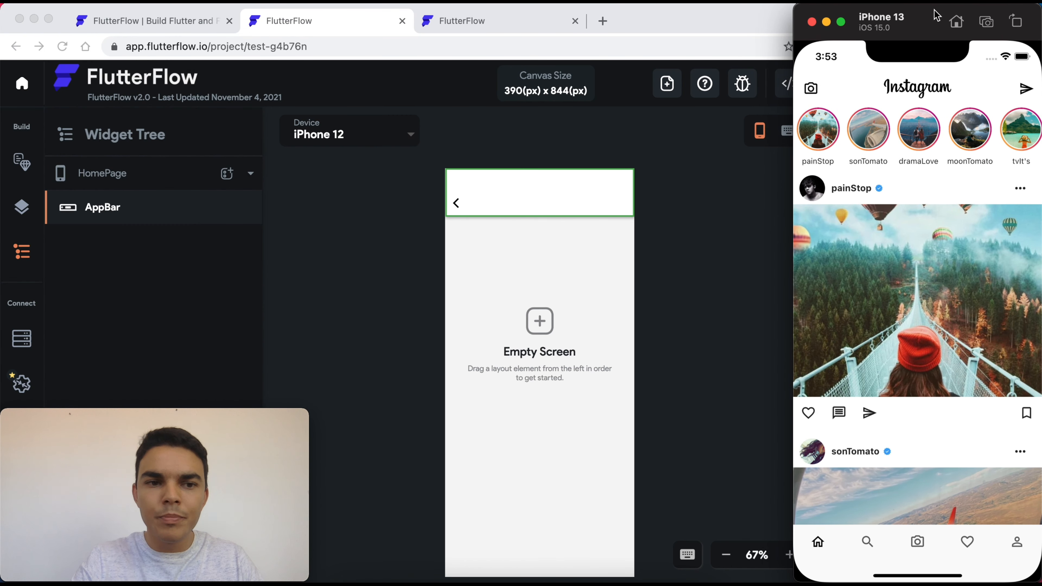
{"action": "left_click", "coordinate": [401, 271]}
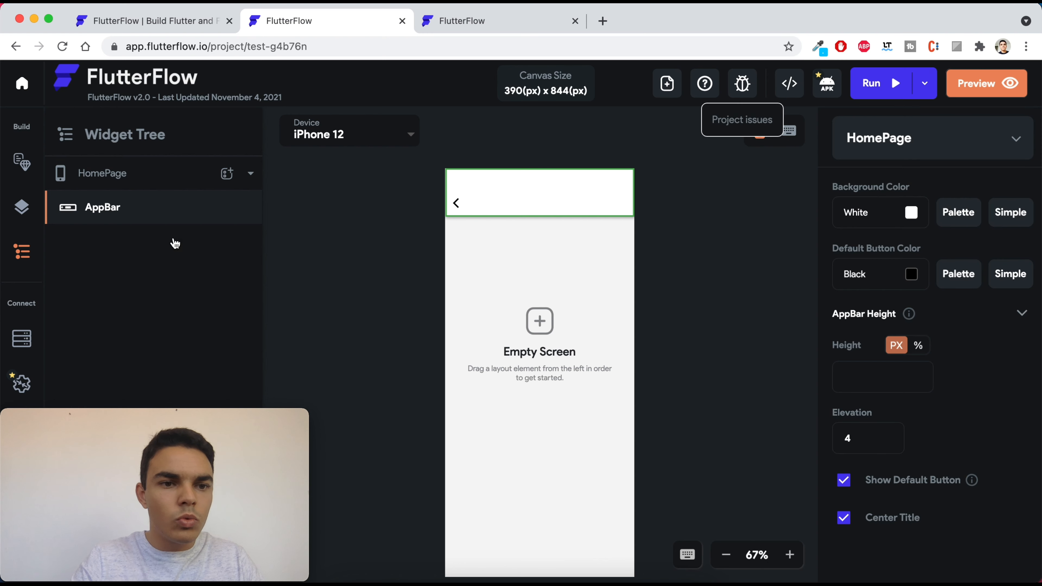
{"action": "left_click", "coordinate": [22, 214]}
{"action": "scroll", "coordinate": [132, 296], "scroll_direction": "down", "scroll_amount": 1}
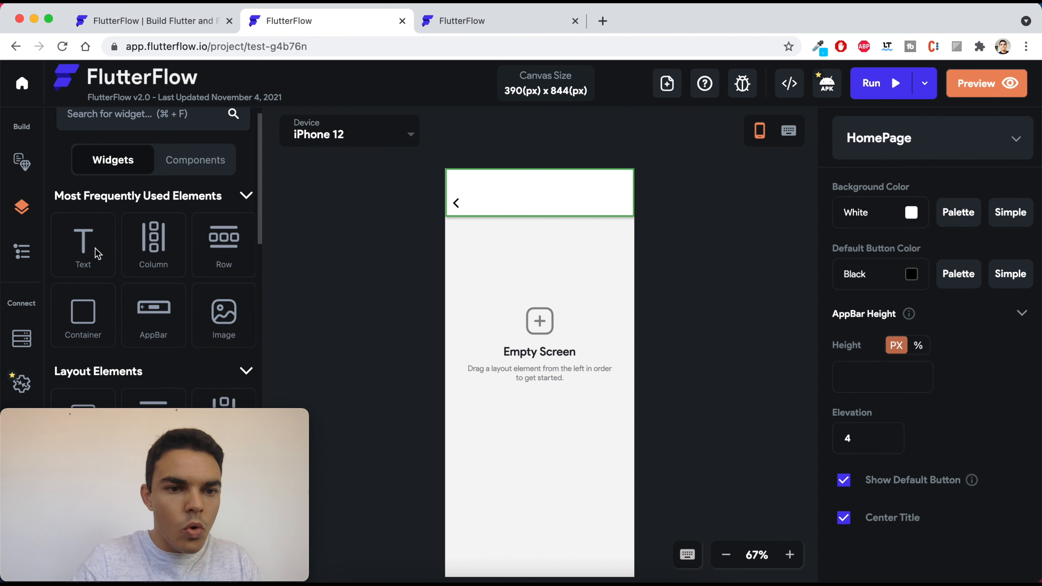
{"action": "scroll", "coordinate": [156, 311], "scroll_direction": "down", "scroll_amount": 4}
{"action": "scroll", "coordinate": [160, 316], "scroll_direction": "down", "scroll_amount": 12}
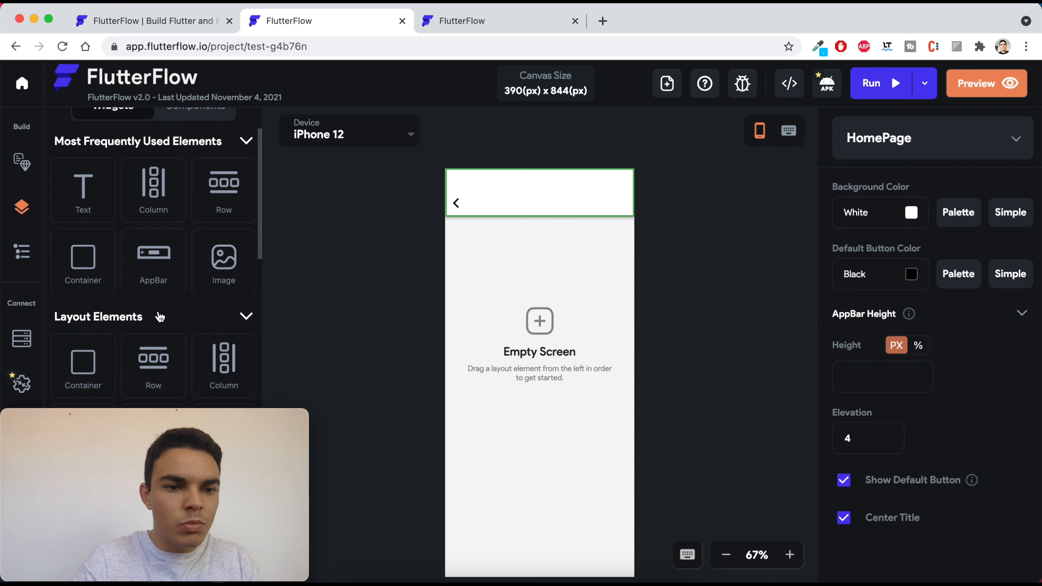
{"action": "scroll", "coordinate": [161, 316], "scroll_direction": "down", "scroll_amount": 2}
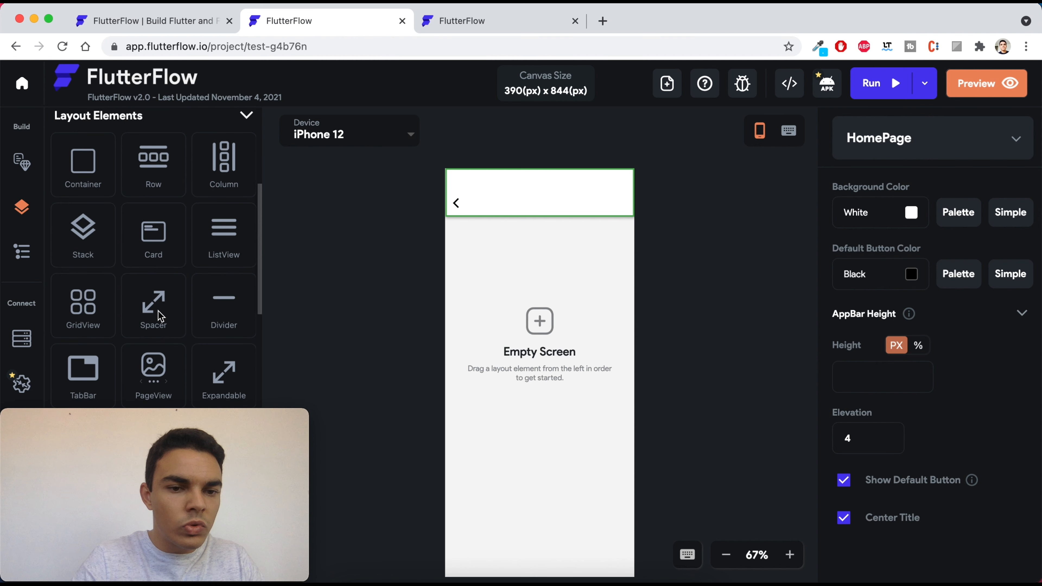
{"action": "scroll", "coordinate": [159, 313], "scroll_direction": "down", "scroll_amount": 13}
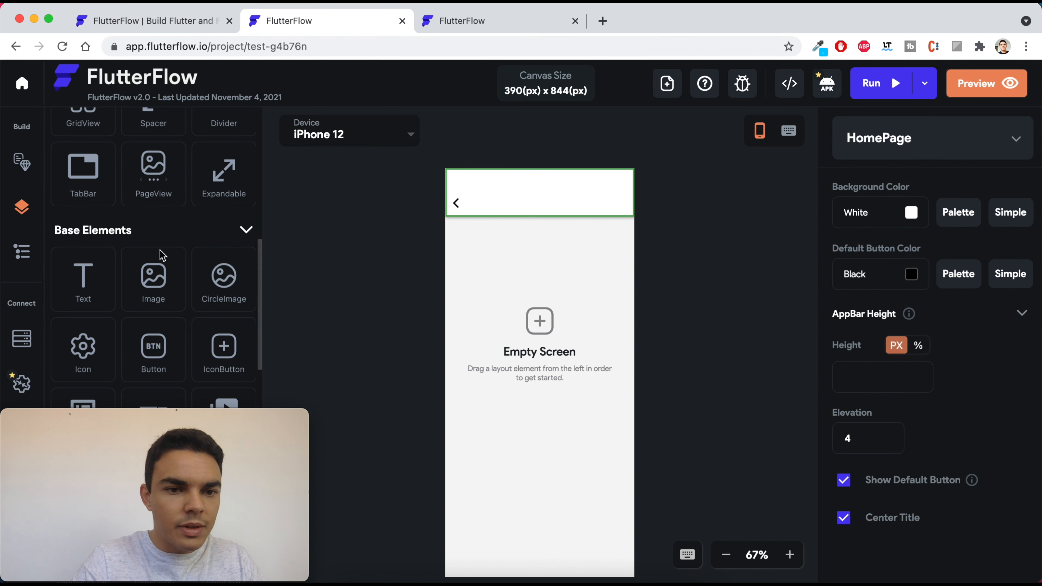
{"action": "left_click_drag", "start_coordinate": [156, 279], "coordinate": [530, 209]}
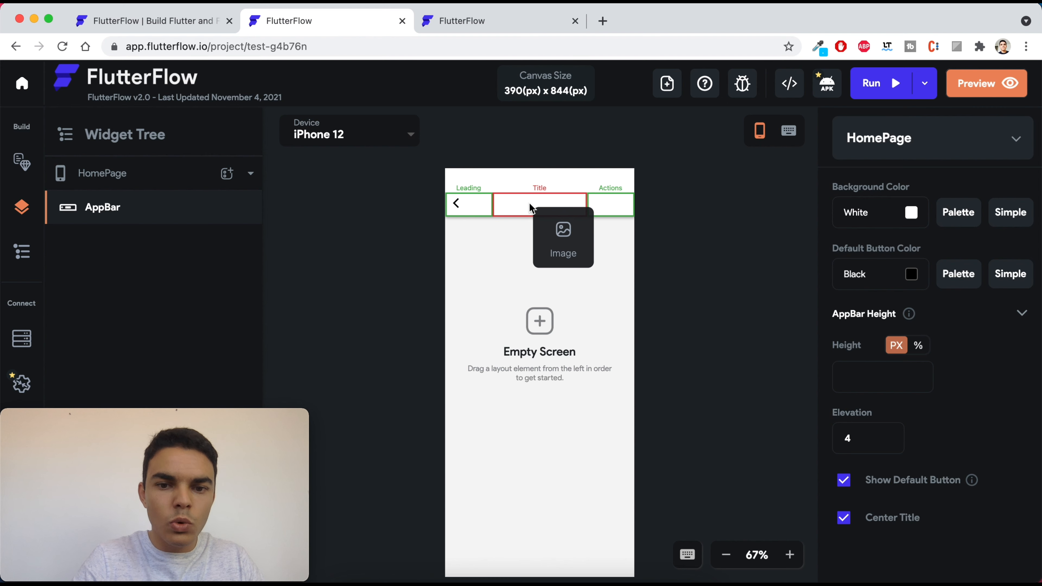
{"action": "left_click_drag", "start_coordinate": [530, 208], "coordinate": [530, 209]}
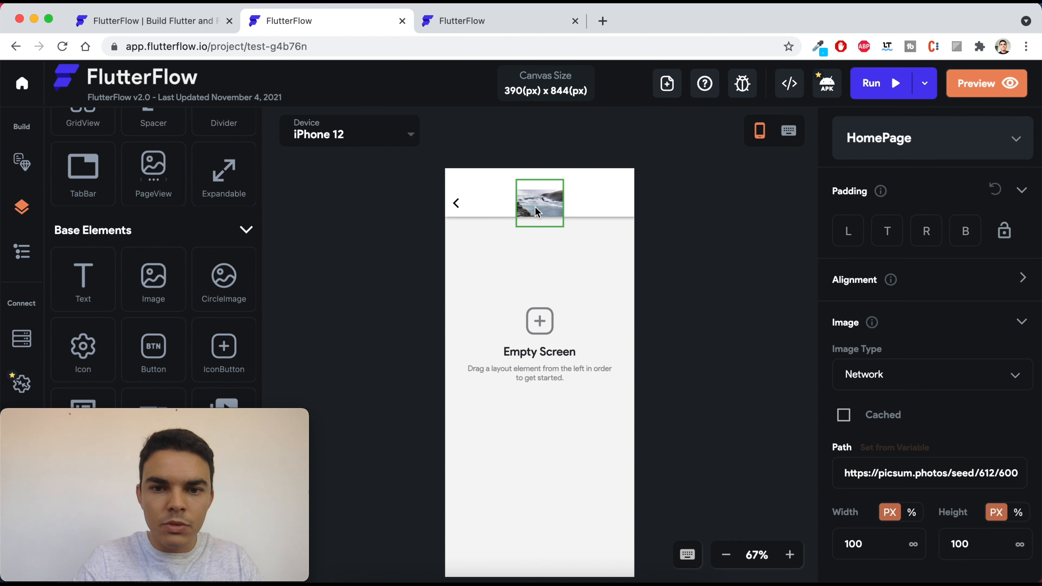
- Change the title image's type to Asset and upload instagram-logo.png from the instagram project's assets/images folder
{"action": "scroll", "coordinate": [911, 431], "scroll_direction": "down", "scroll_amount": 5}
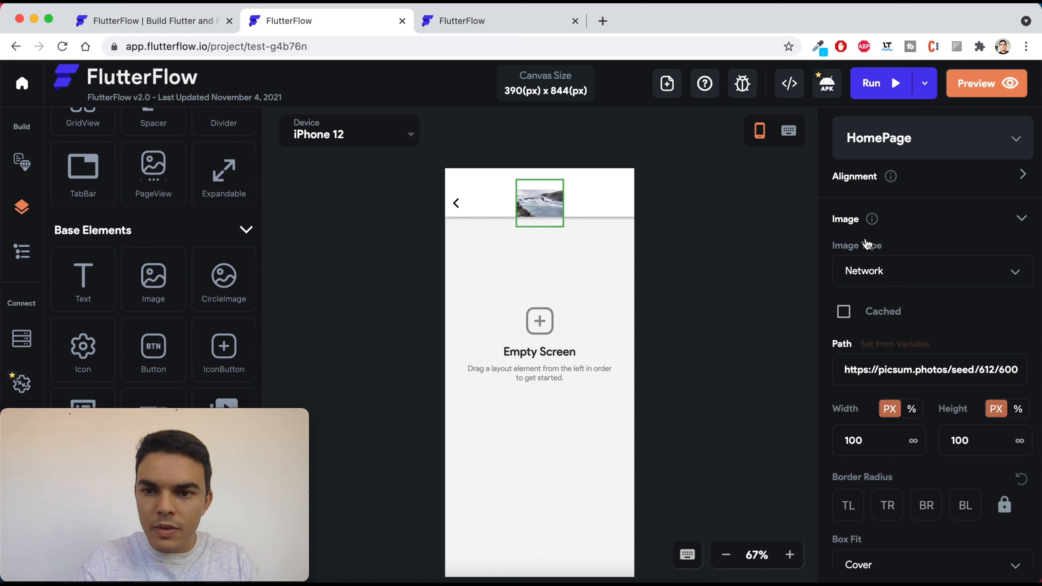
{"action": "left_click", "coordinate": [887, 277]}
{"action": "left_click", "coordinate": [869, 313]}
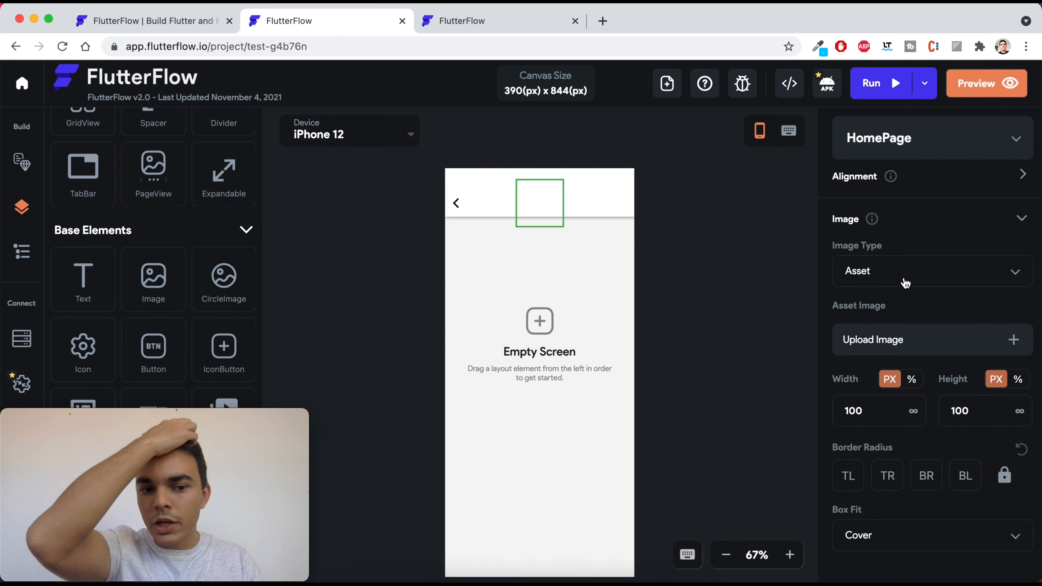
{"action": "left_click", "coordinate": [913, 349]}
{"action": "double_click", "coordinate": [385, 186]}
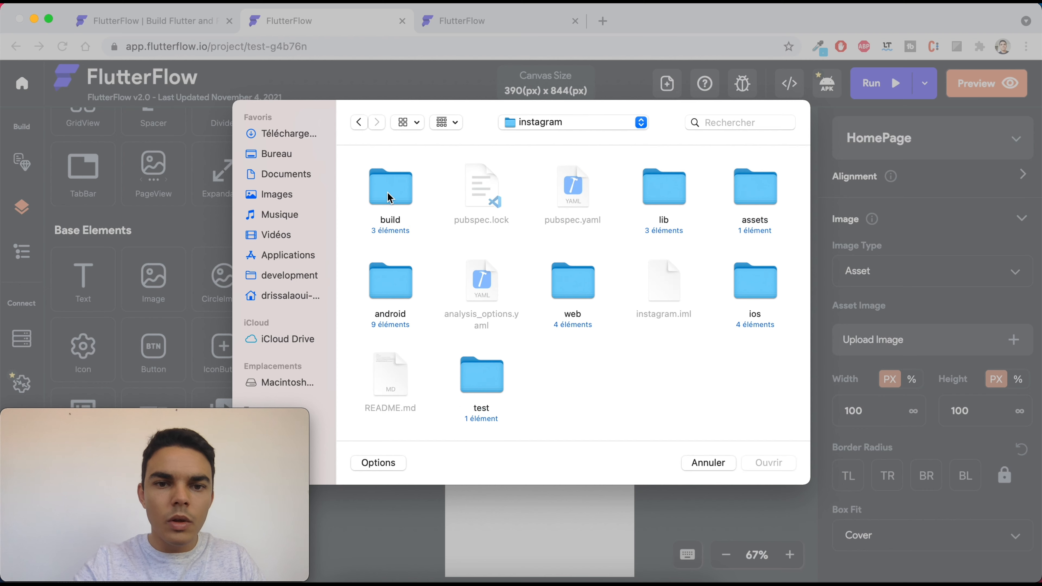
{"action": "double_click", "coordinate": [763, 193]}
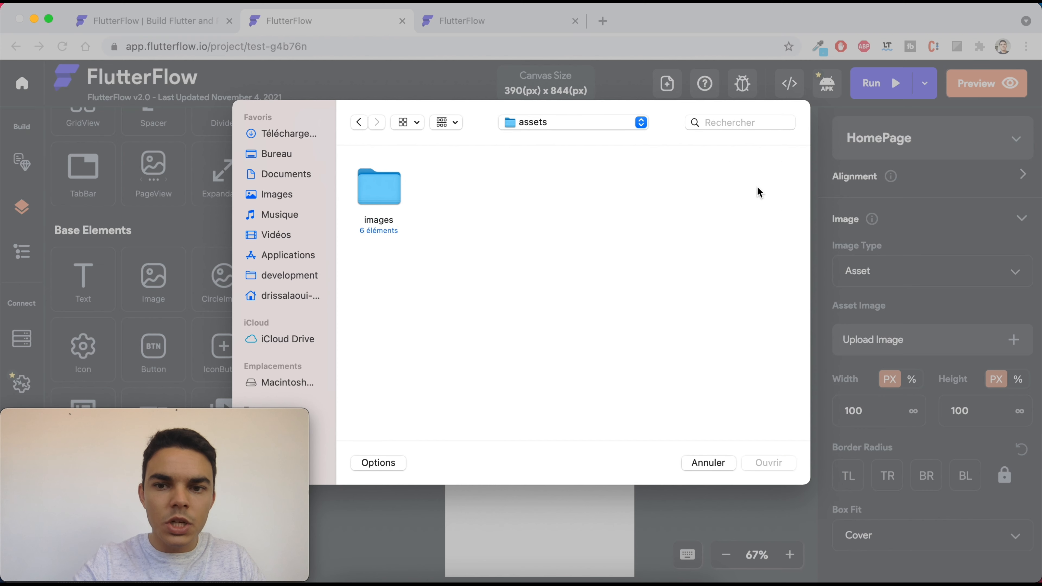
{"action": "double_click", "coordinate": [387, 193]}
{"action": "double_click", "coordinate": [661, 189]}
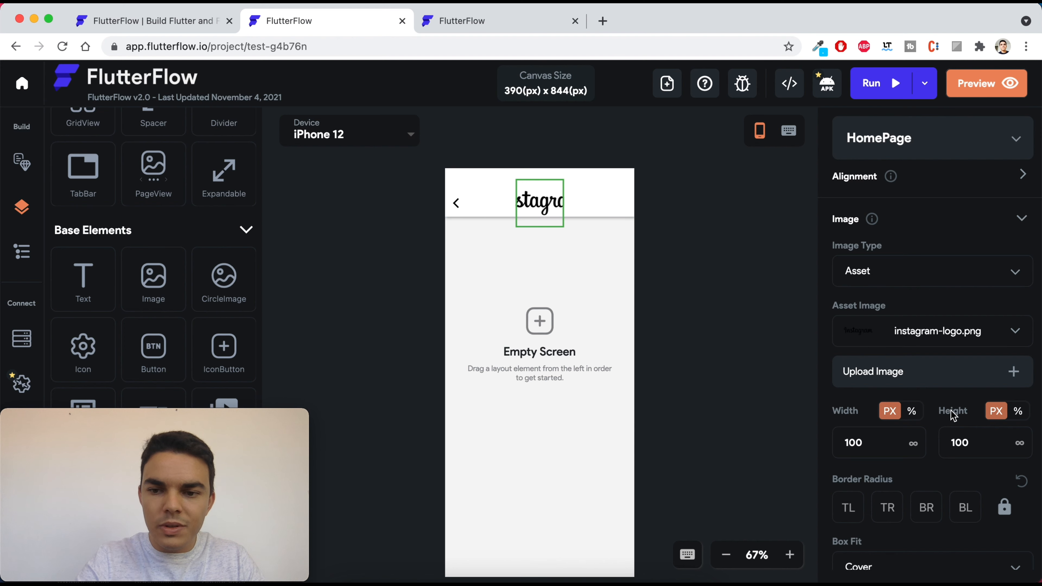
- Adjust the logo image's height through 40, 50 and 60 px, and settle on 70 px
{"action": "scroll", "coordinate": [923, 427], "scroll_direction": "down", "scroll_amount": 1}
{"action": "scroll", "coordinate": [922, 425], "scroll_direction": "up", "scroll_amount": 1}
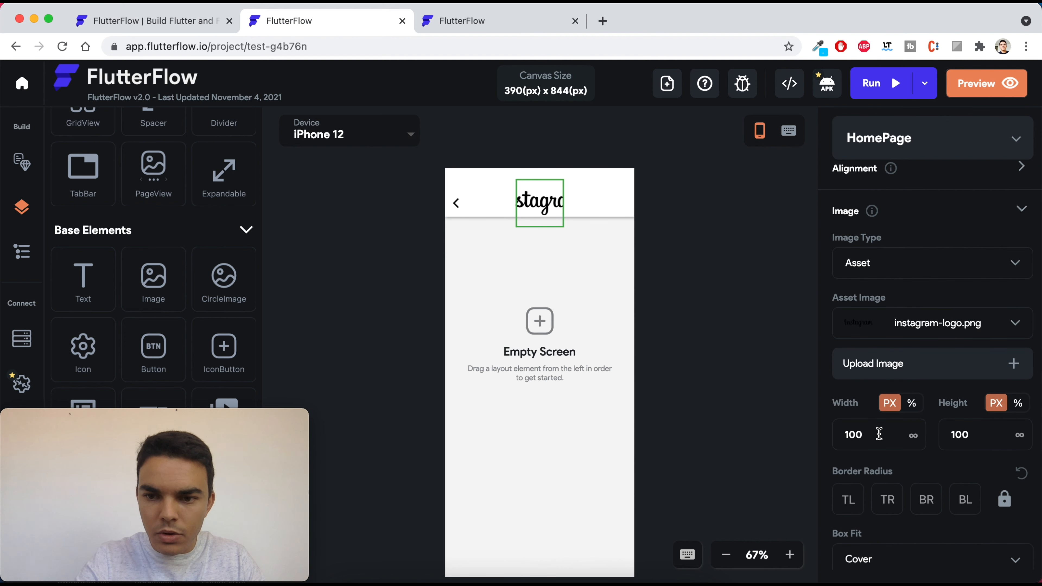
{"action": "left_click", "coordinate": [913, 405]}
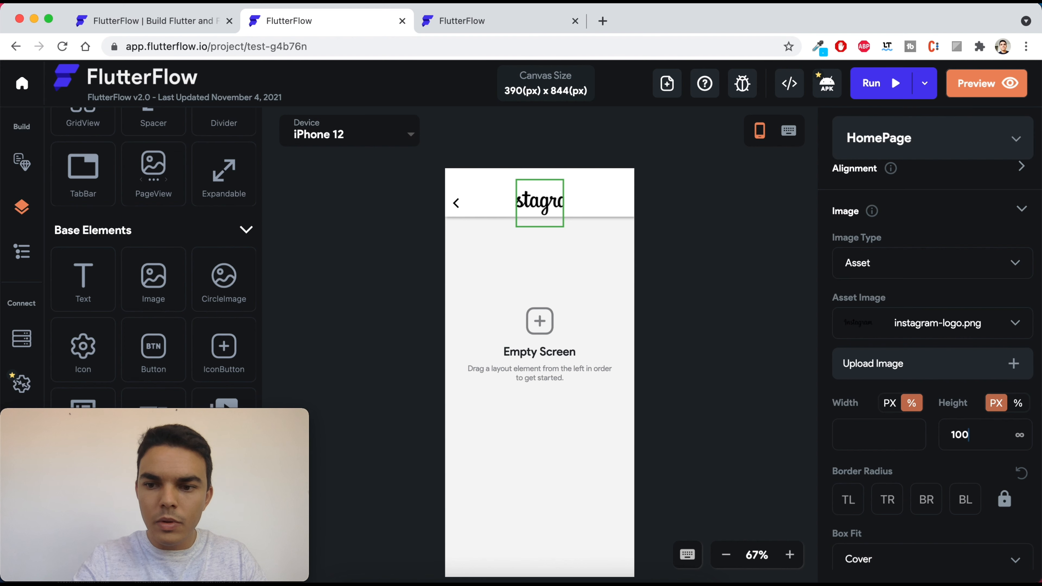
{"action": "key", "text": "BackSpace"}
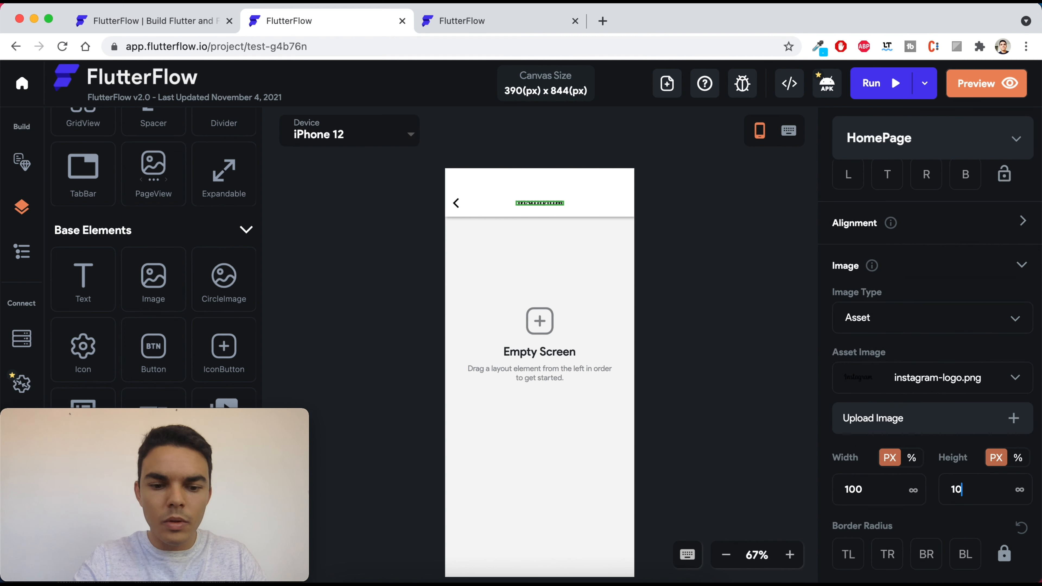
{"action": "key", "text": "BackSpace"}
{"action": "key", "text": "BackSpace"}
{"action": "type", "text": "40"}
{"action": "key", "text": "Left"}
{"action": "key", "text": "BackSpace"}
{"action": "type", "text": "5"}
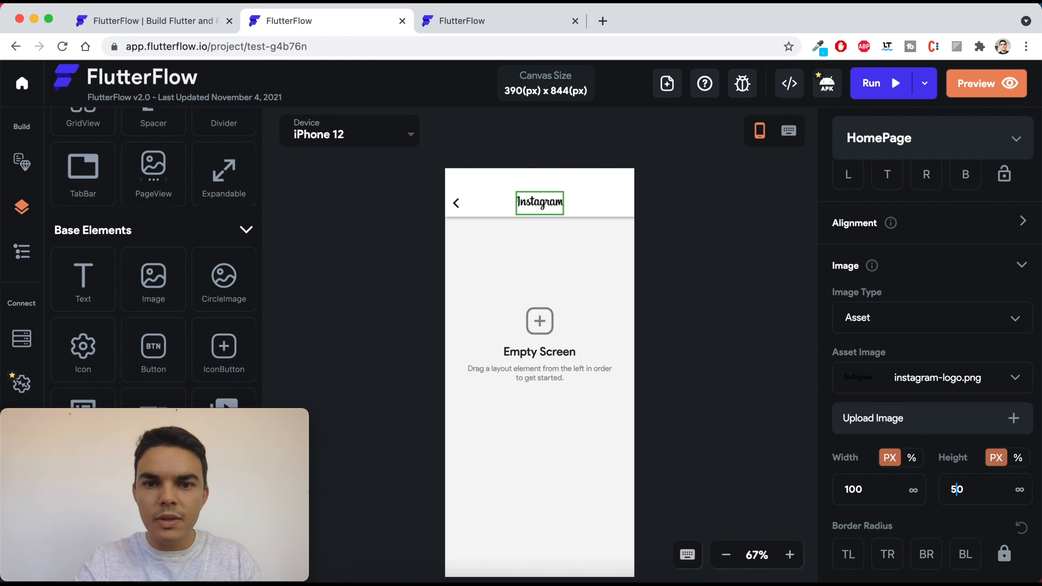
{"action": "key", "text": "BackSpace"}
{"action": "type", "text": "6"}
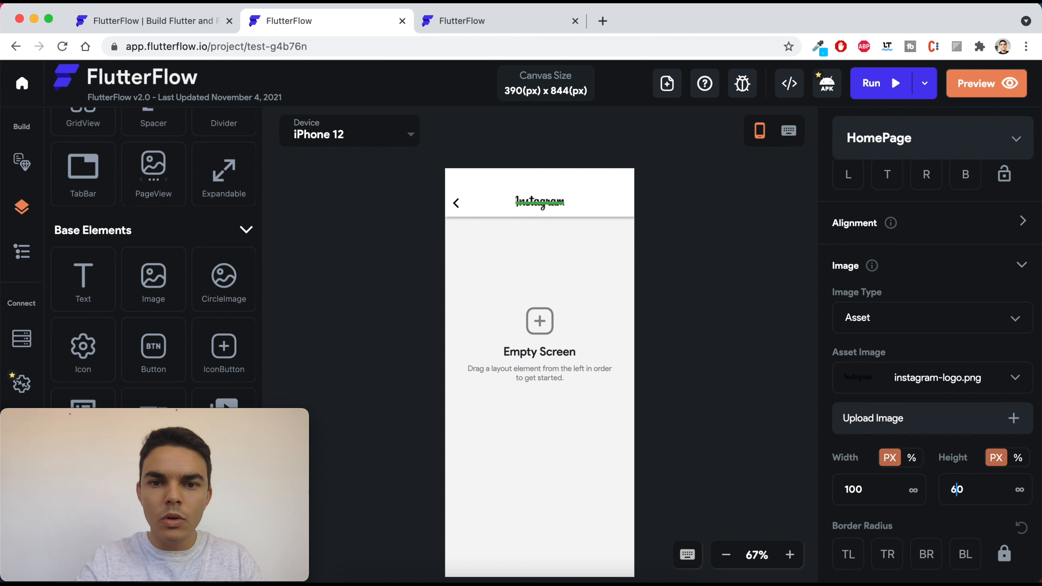
{"action": "key", "text": "BackSpace"}
{"action": "type", "text": "7"}
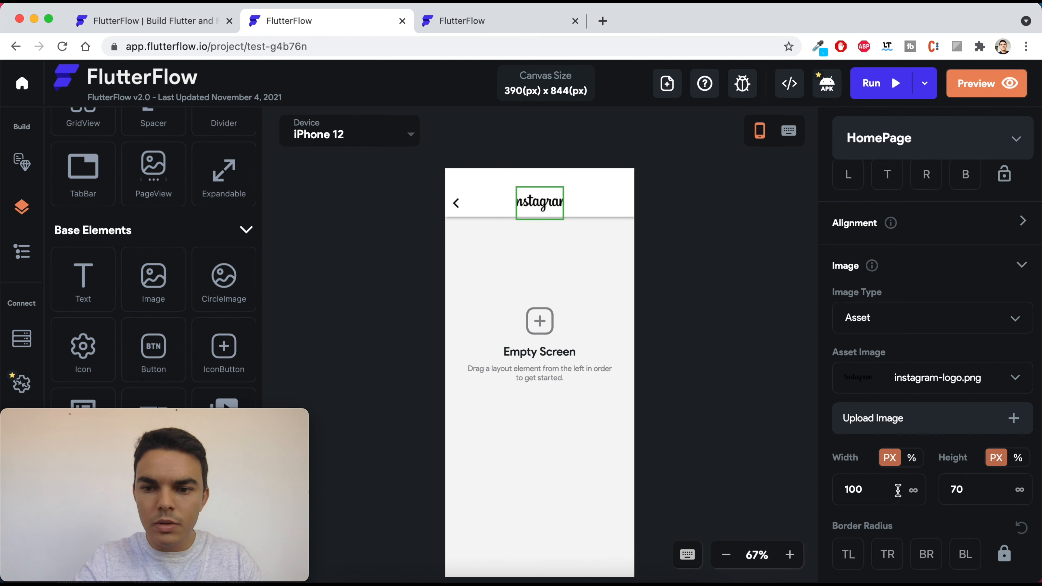
- Clear the logo image's width value and deselect the image
{"action": "key", "text": "BackSpace"}
{"action": "key", "text": "BackSpace"}
{"action": "key", "text": "BackSpace"}
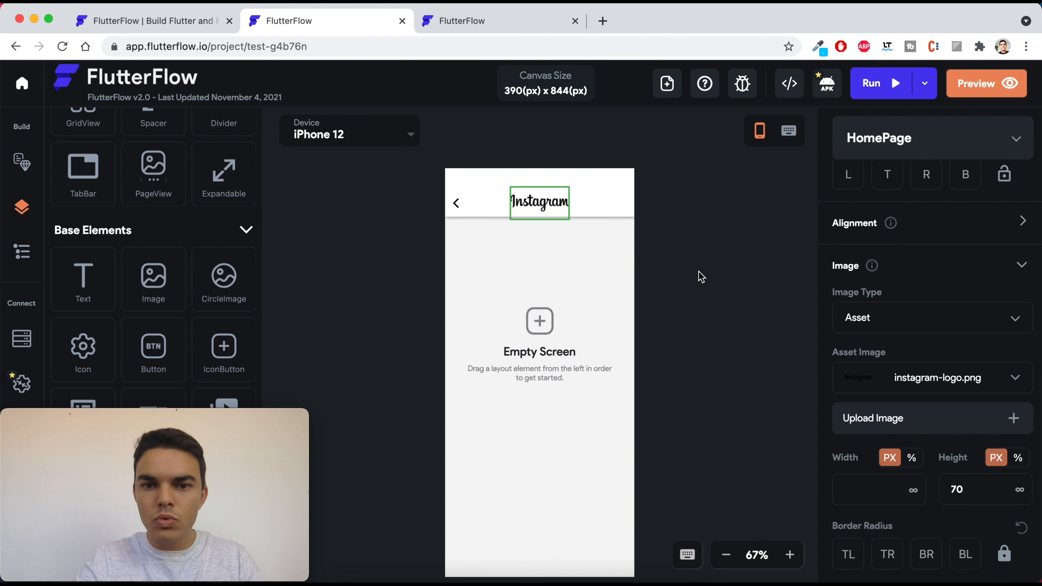
{"action": "left_click", "coordinate": [636, 284]}
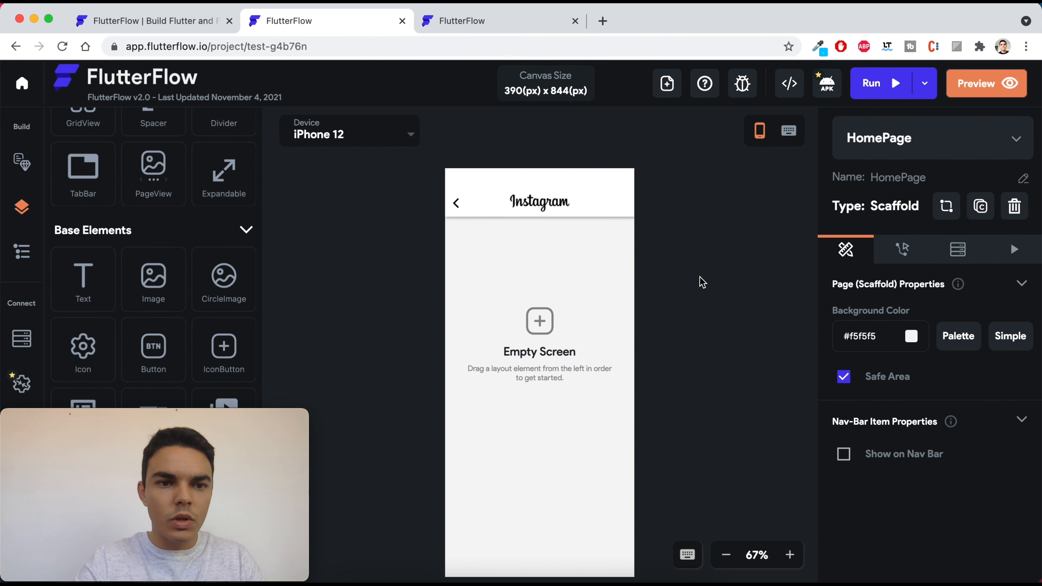
- Add an IconButton to the AppBar's actions area beside the Instagram logo
{"action": "scroll", "coordinate": [174, 307], "scroll_direction": "down", "scroll_amount": 3}
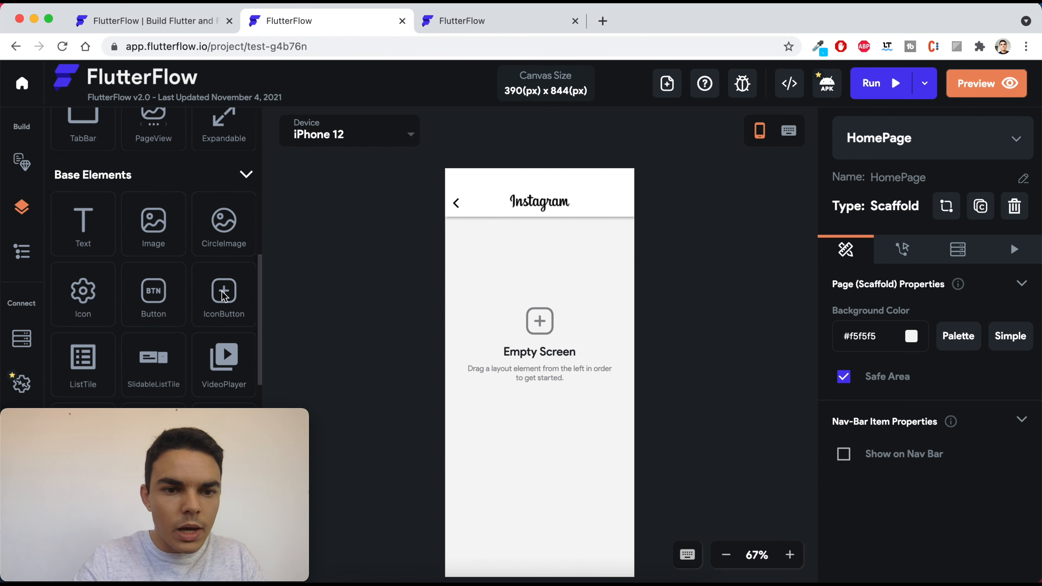
{"action": "left_click_drag", "start_coordinate": [235, 294], "coordinate": [615, 204]}
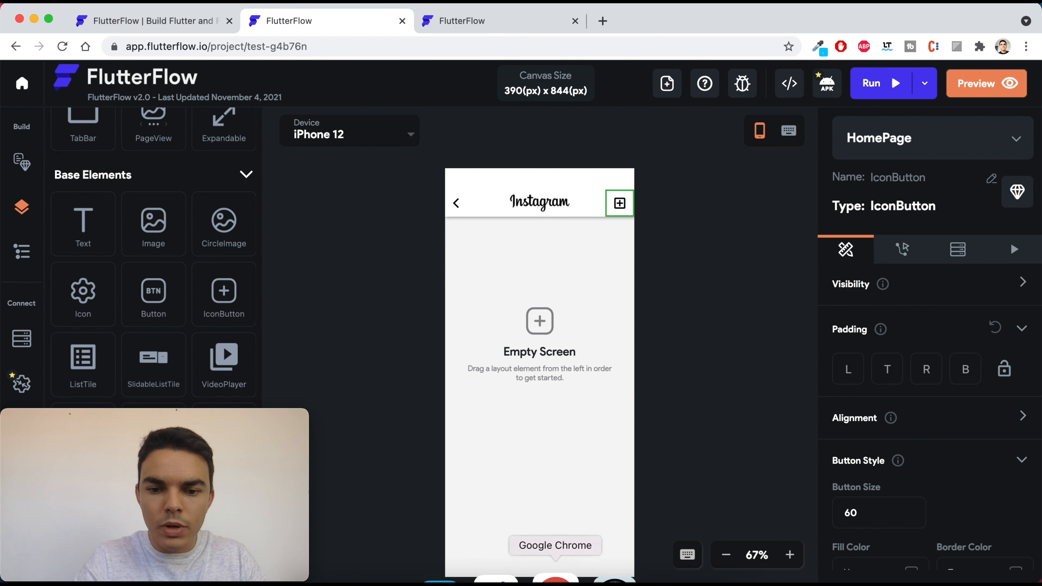
- Compare with the reference app in Simulator, and change the AppBar action button's icon to Send Outlined
{"action": "left_click", "coordinate": [471, 581]}
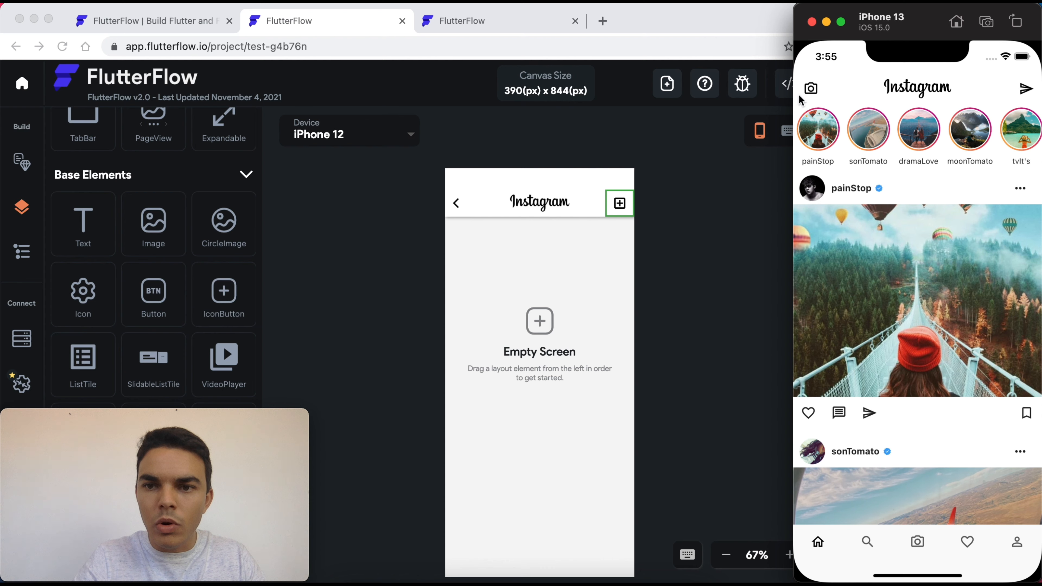
{"action": "left_click", "coordinate": [790, 99]}
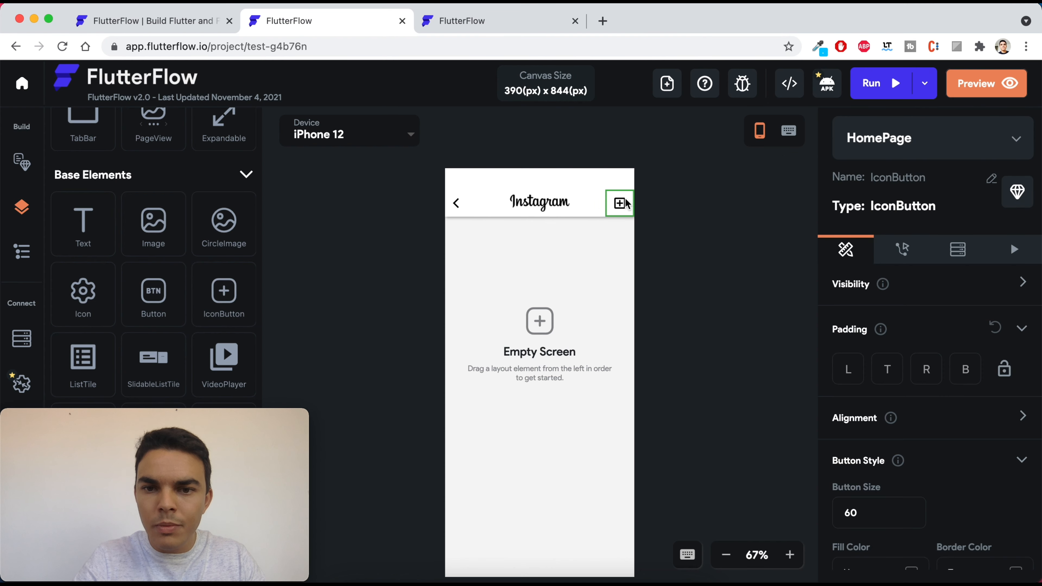
{"action": "scroll", "coordinate": [938, 354], "scroll_direction": "down", "scroll_amount": 5}
{"action": "scroll", "coordinate": [909, 438], "scroll_direction": "down", "scroll_amount": 3}
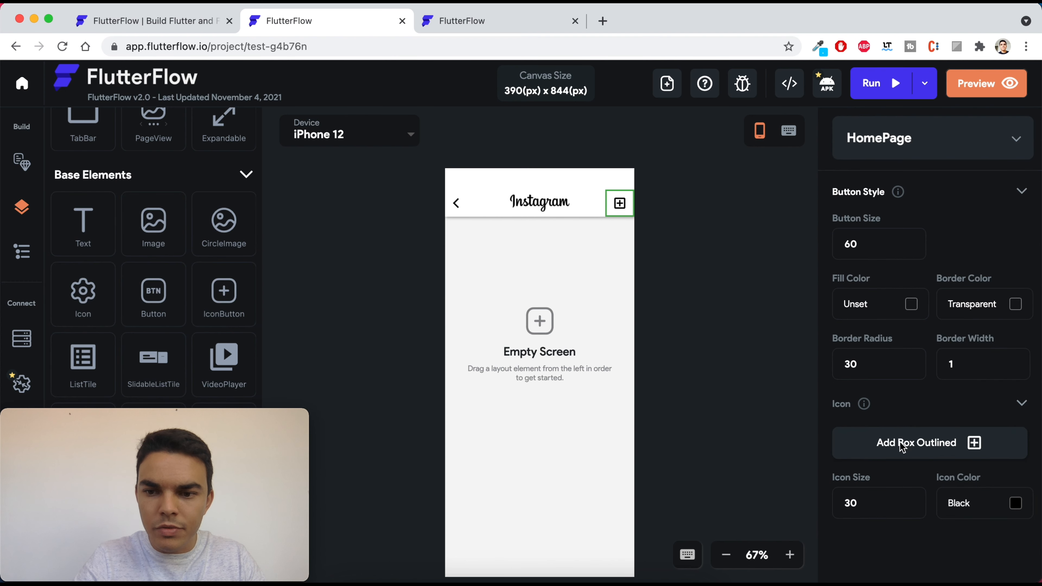
{"action": "left_click", "coordinate": [960, 451]}
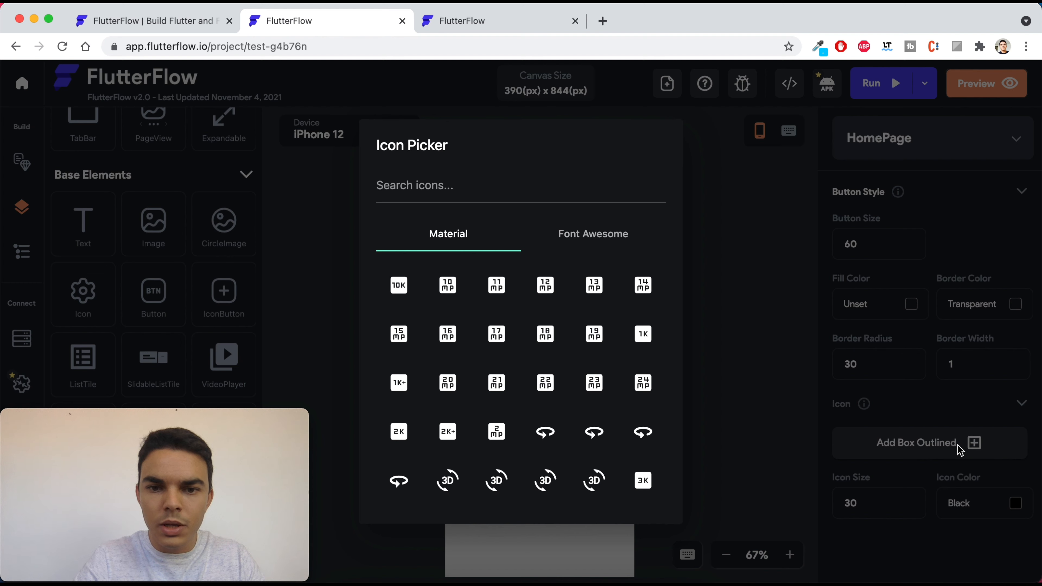
{"action": "left_click", "coordinate": [425, 185]}
{"action": "type", "text": "send"}
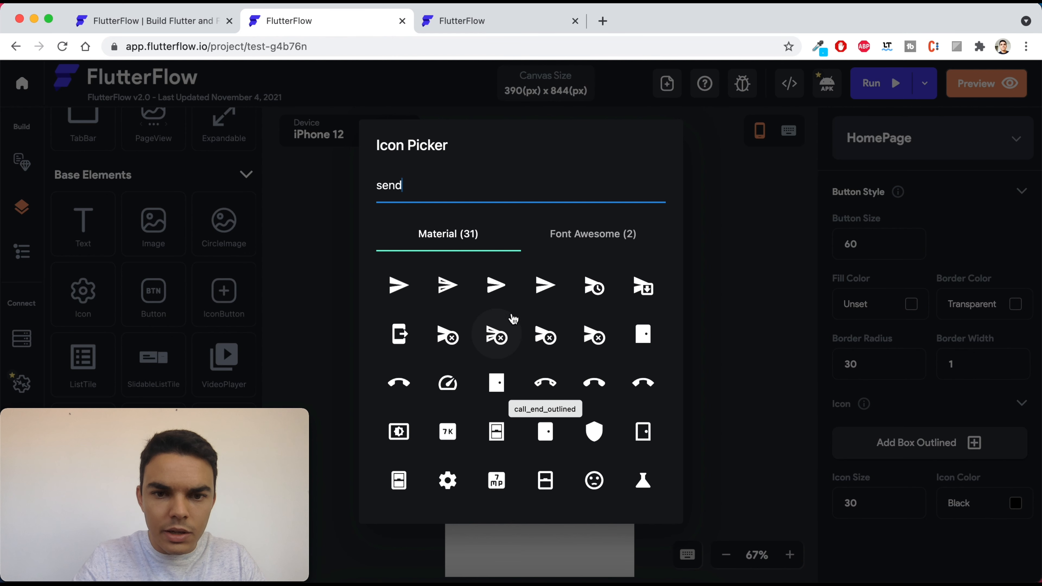
{"action": "left_click", "coordinate": [448, 284]}
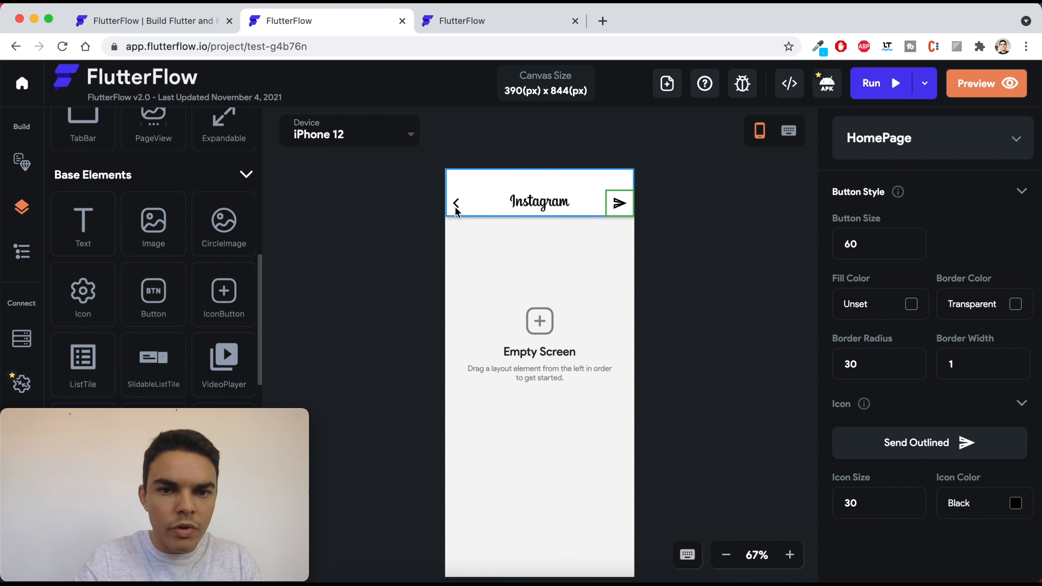
- Replace the AppBar's back arrow with an IconButton that uses the Camera Alt Outlined icon
{"action": "left_click_drag", "start_coordinate": [227, 303], "coordinate": [464, 213]}
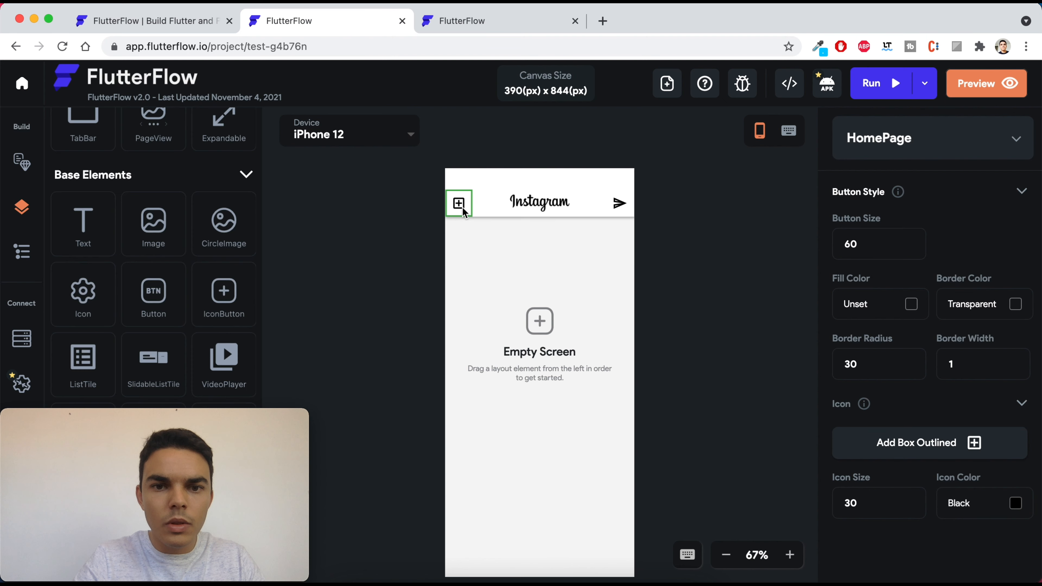
{"action": "left_click", "coordinate": [930, 447]}
{"action": "left_click", "coordinate": [415, 176]}
{"action": "type", "text": "came"}
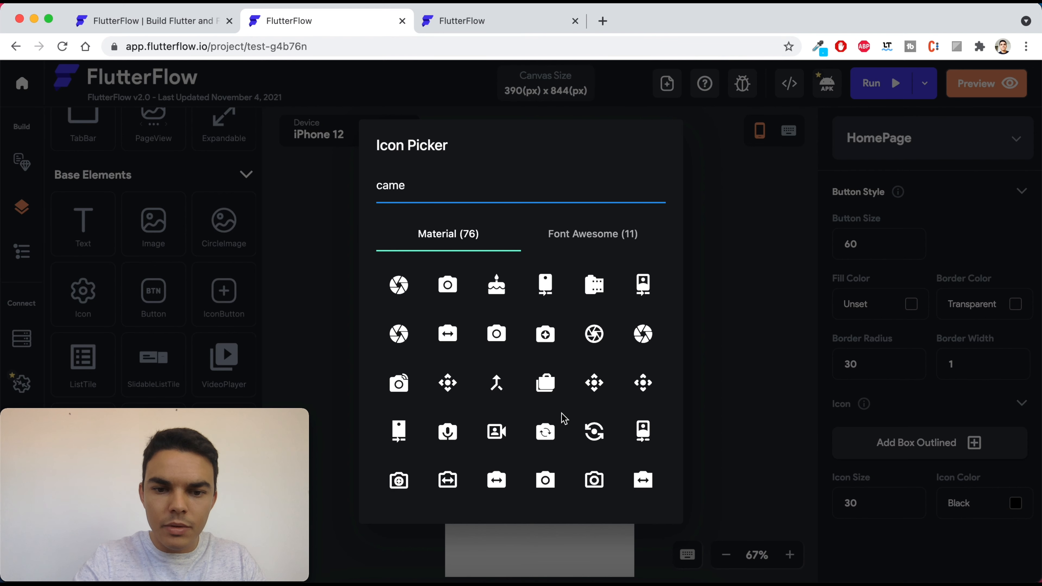
{"action": "left_click", "coordinate": [595, 479]}
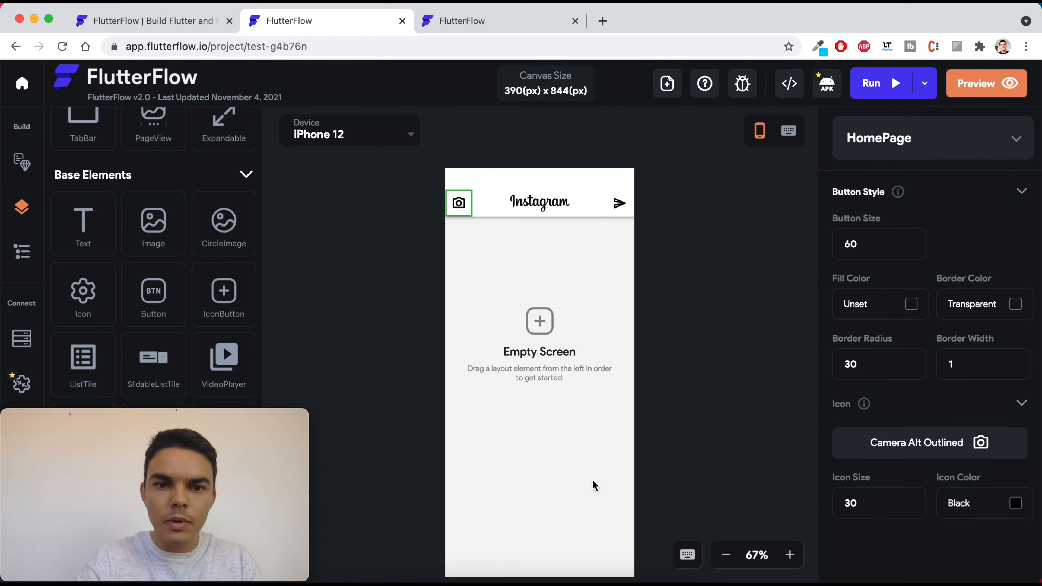
{"action": "left_click", "coordinate": [702, 314]}
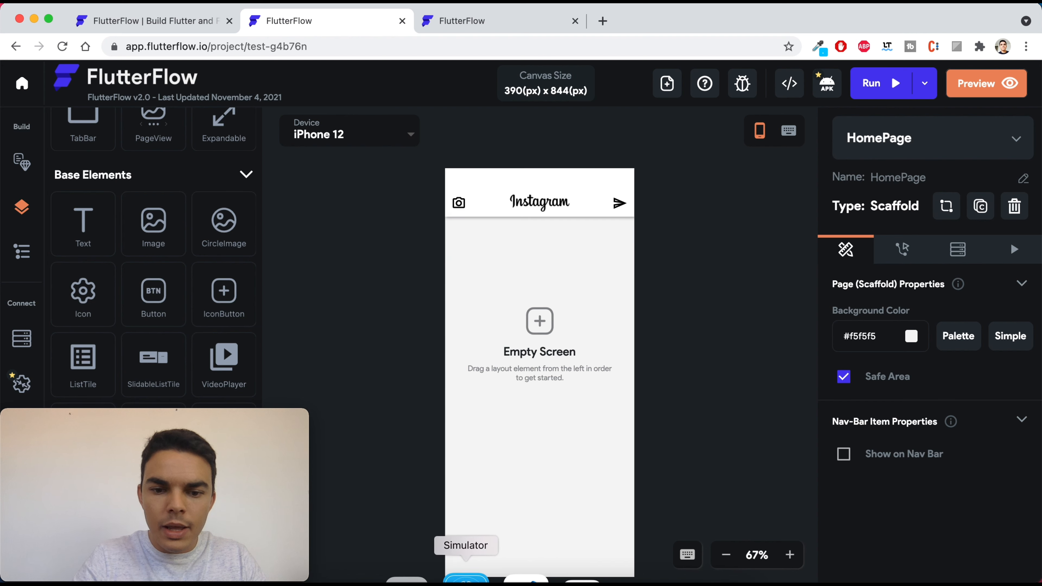
- Switch to Simulator and browse the horizontal stories row of the reference Instagram app
{"action": "left_click", "coordinate": [469, 577]}
{"action": "scroll", "coordinate": [847, 139], "scroll_direction": "right", "scroll_amount": 5}
{"action": "left_click_drag", "start_coordinate": [848, 139], "coordinate": [974, 133]}
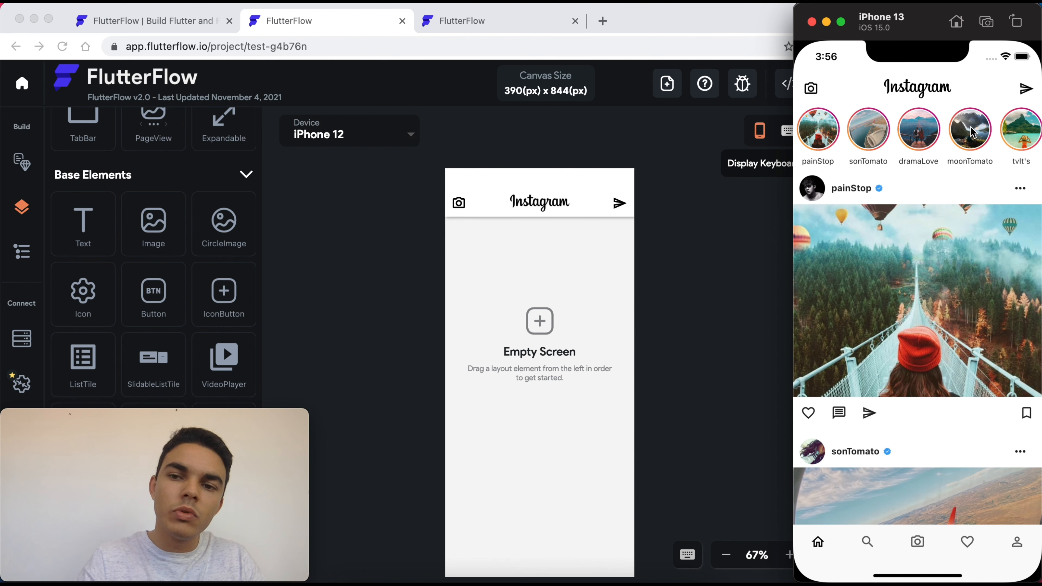
{"action": "scroll", "coordinate": [973, 133], "scroll_direction": "right", "scroll_amount": 5}
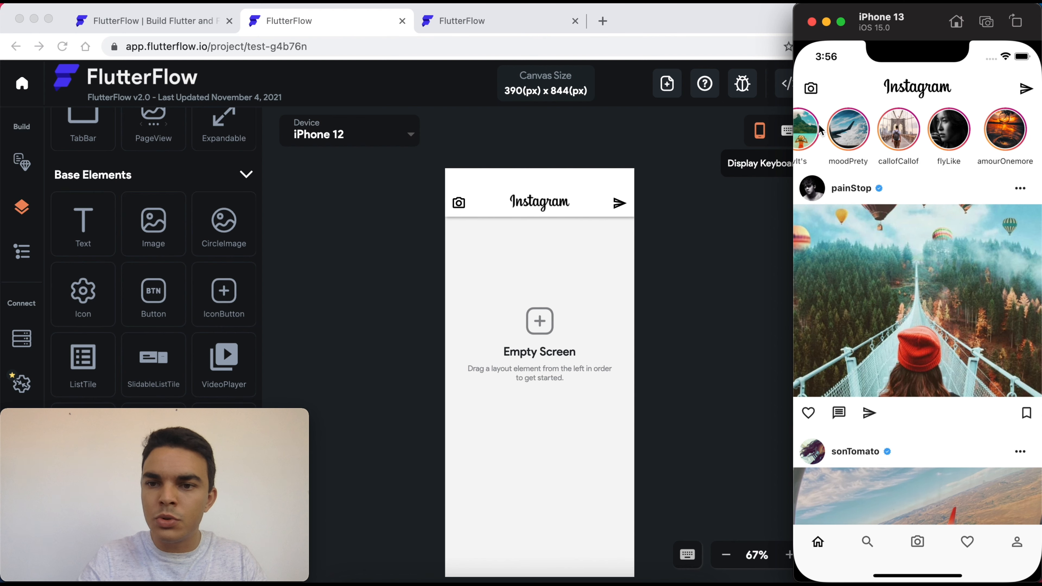
{"action": "scroll", "coordinate": [1012, 142], "scroll_direction": "left", "scroll_amount": 5}
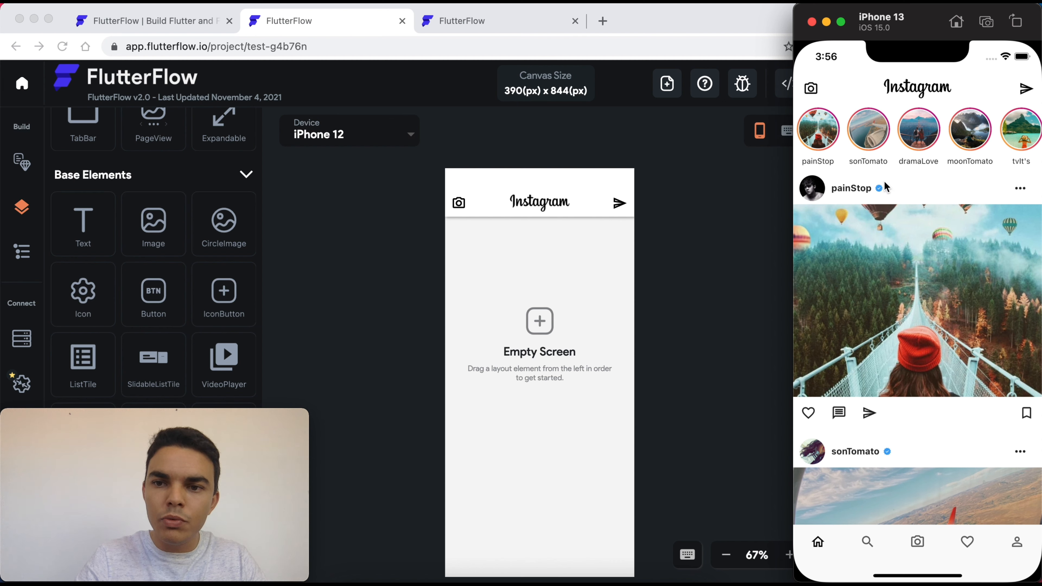
{"action": "left_click", "coordinate": [636, 181]}
- Set the AppBar's elevation to 0 to remove its shadow
{"action": "left_click", "coordinate": [619, 181]}
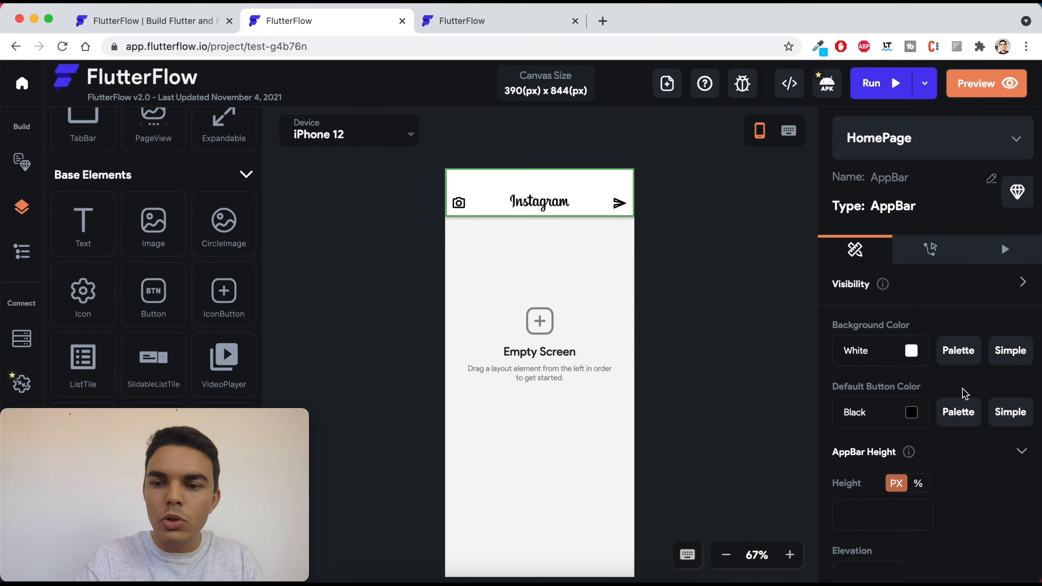
{"action": "scroll", "coordinate": [962, 394], "scroll_direction": "down", "scroll_amount": 4}
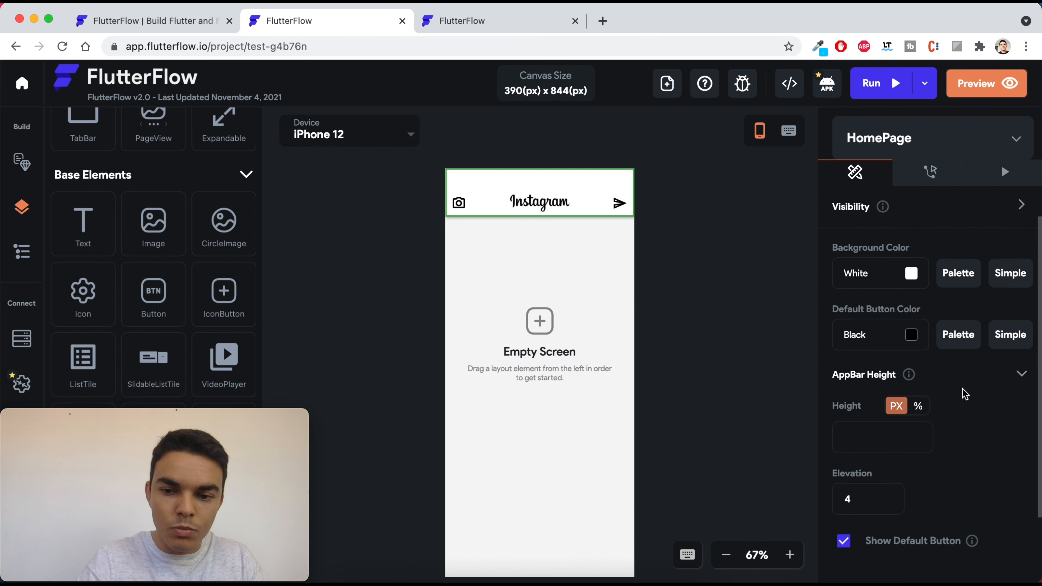
{"action": "left_click", "coordinate": [863, 441]}
{"action": "key", "text": "BackSpace"}
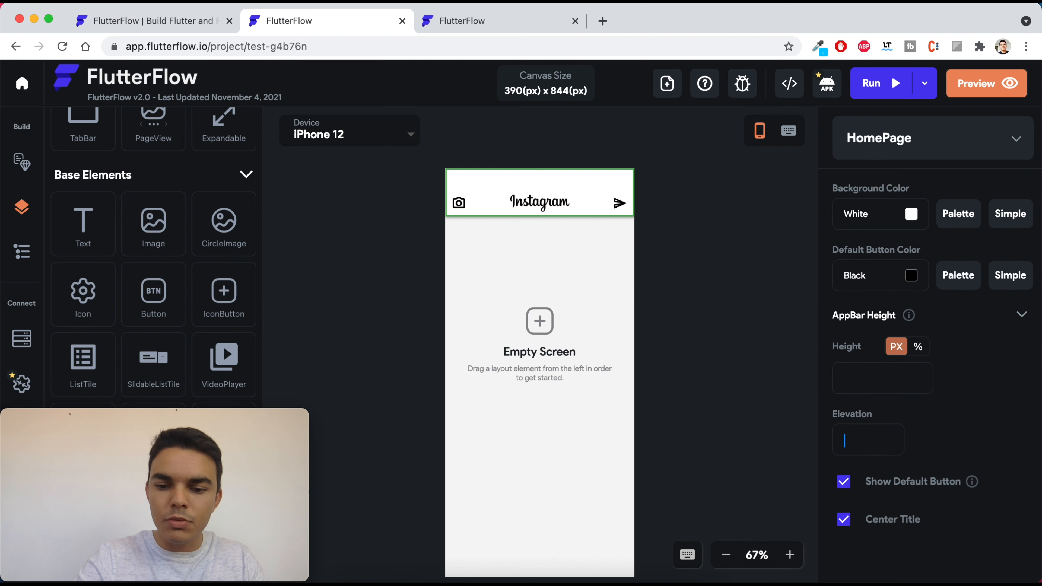
{"action": "type", "text": "0"}
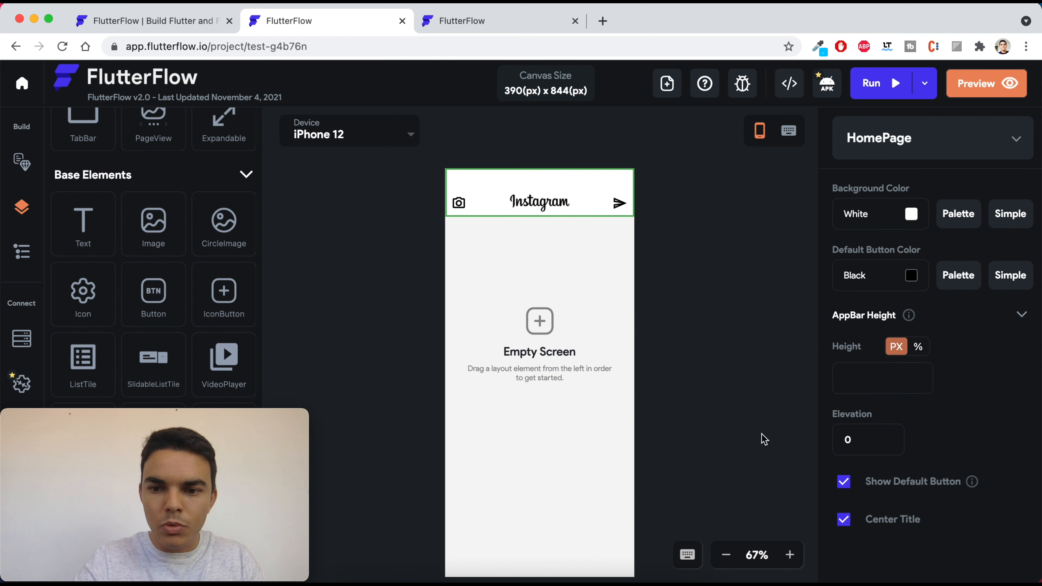
{"action": "left_click", "coordinate": [777, 448]}
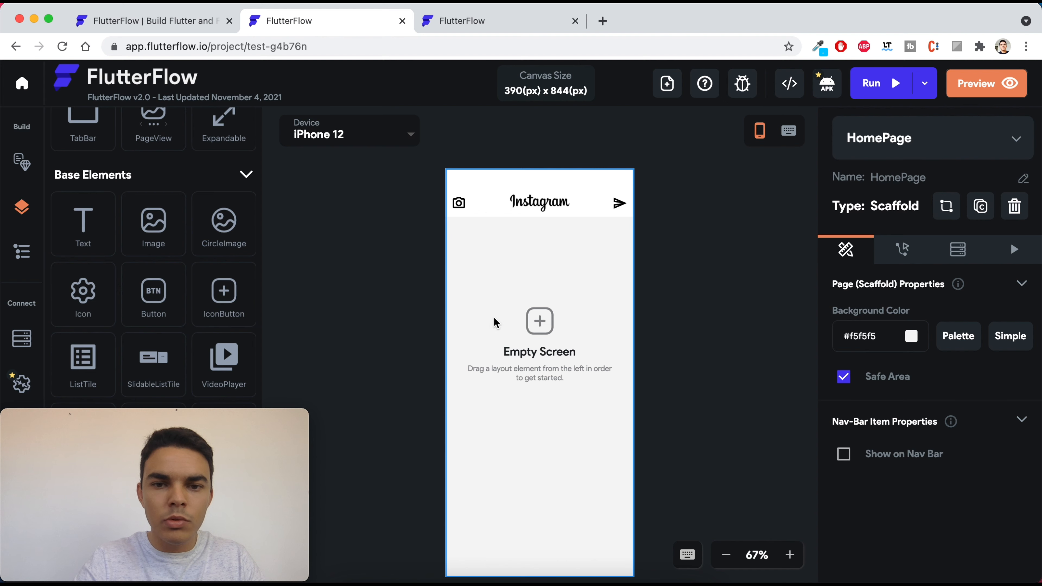
- Add a Column from the layout elements to the empty page body
{"action": "scroll", "coordinate": [111, 234], "scroll_direction": "up", "scroll_amount": 5}
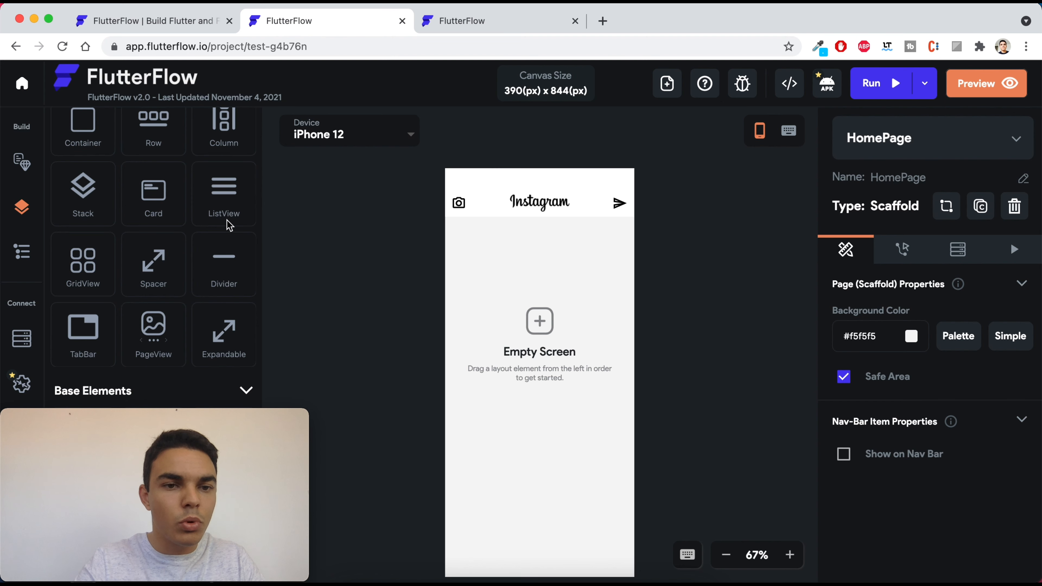
{"action": "scroll", "coordinate": [228, 223], "scroll_direction": "up", "scroll_amount": 3}
{"action": "scroll", "coordinate": [230, 225], "scroll_direction": "up", "scroll_amount": 1}
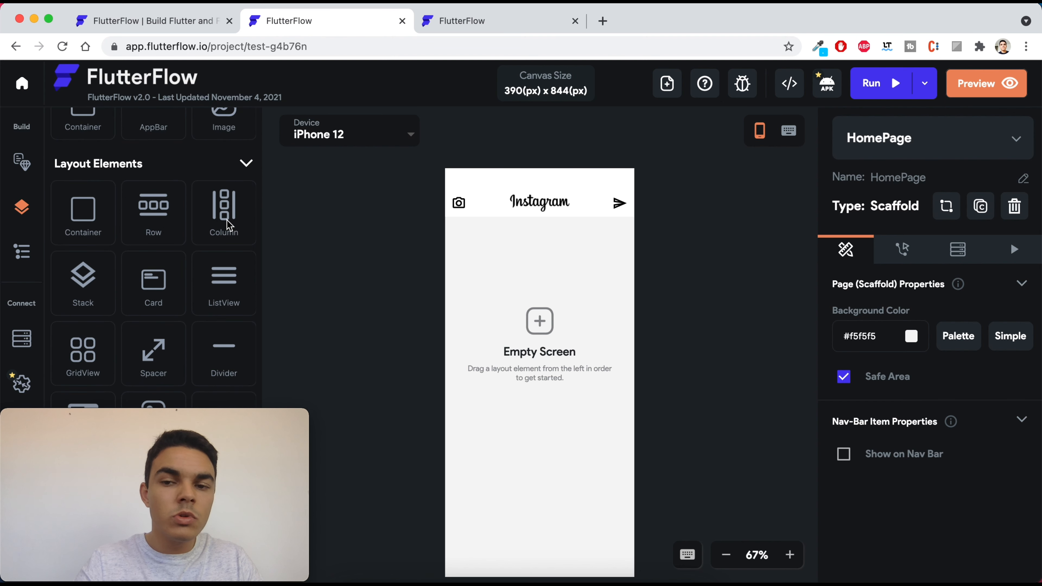
{"action": "scroll", "coordinate": [229, 225], "scroll_direction": "up", "scroll_amount": 3}
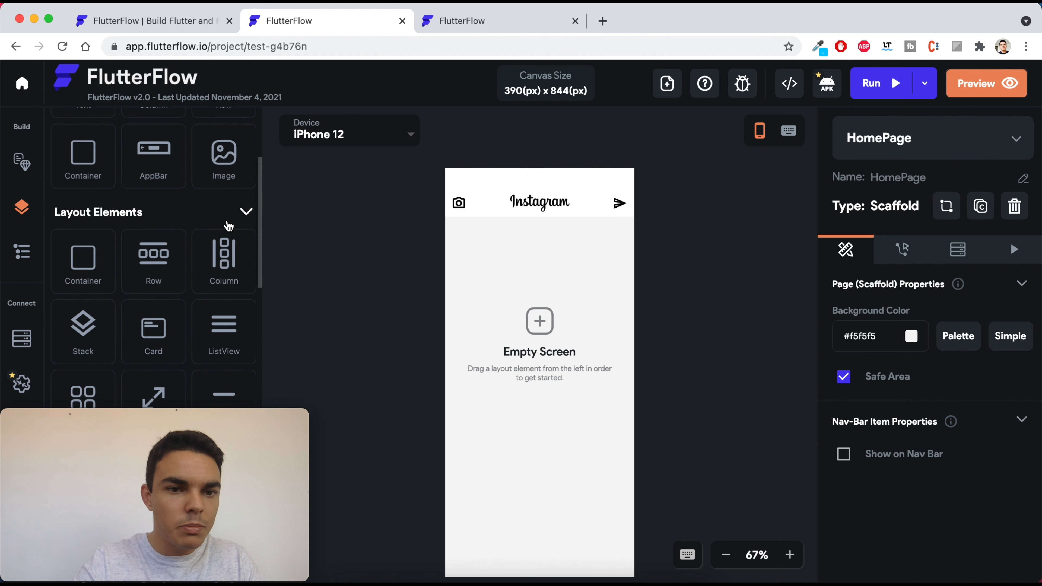
{"action": "left_click_drag", "start_coordinate": [227, 328], "coordinate": [506, 324]}
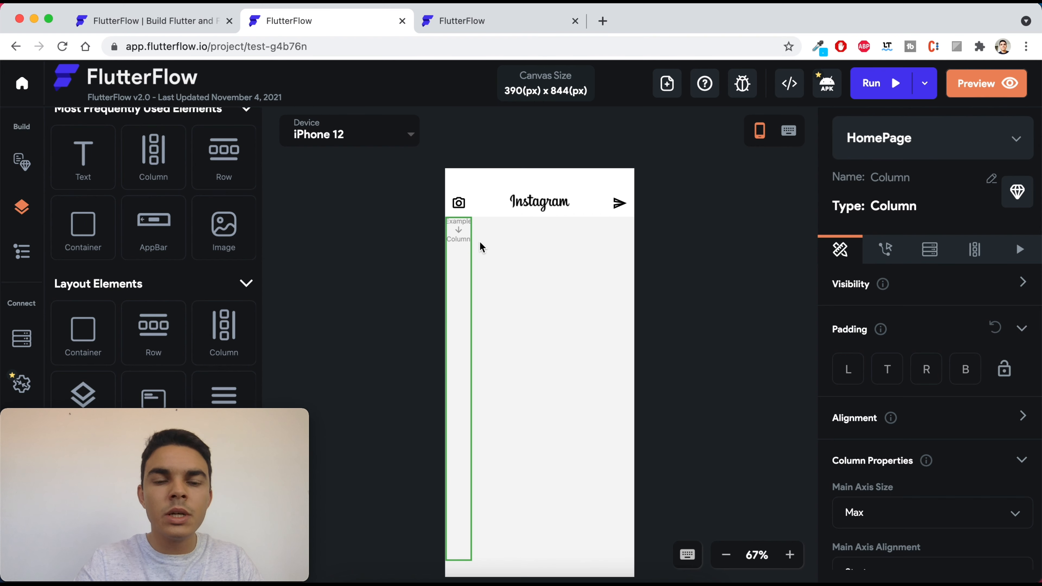
- Insert a Row from the layout elements inside the page's Column
{"action": "scroll", "coordinate": [177, 209], "scroll_direction": "up", "scroll_amount": 4}
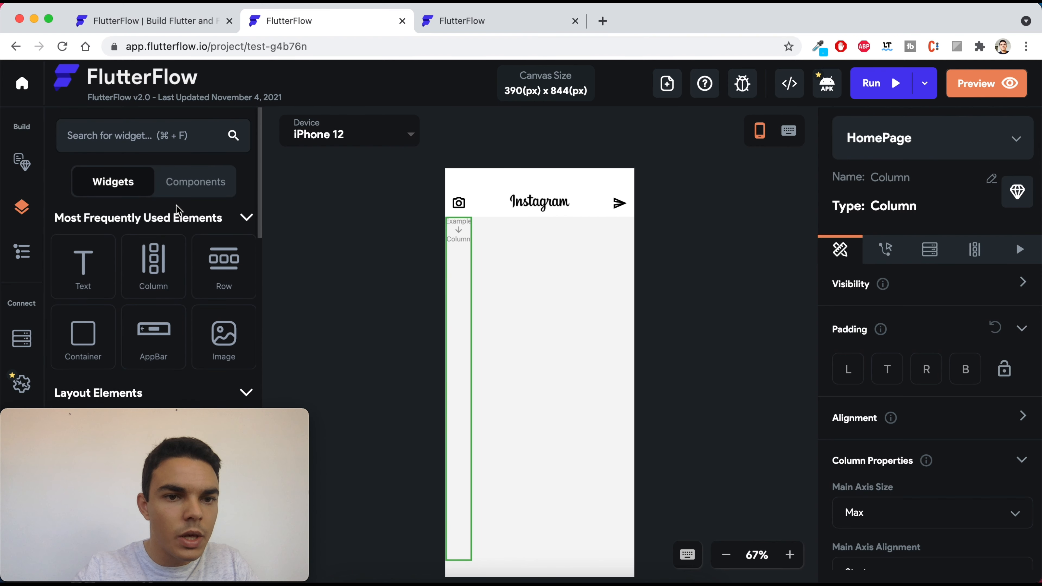
{"action": "scroll", "coordinate": [179, 210], "scroll_direction": "down", "scroll_amount": 5}
{"action": "scroll", "coordinate": [179, 210], "scroll_direction": "down", "scroll_amount": 4}
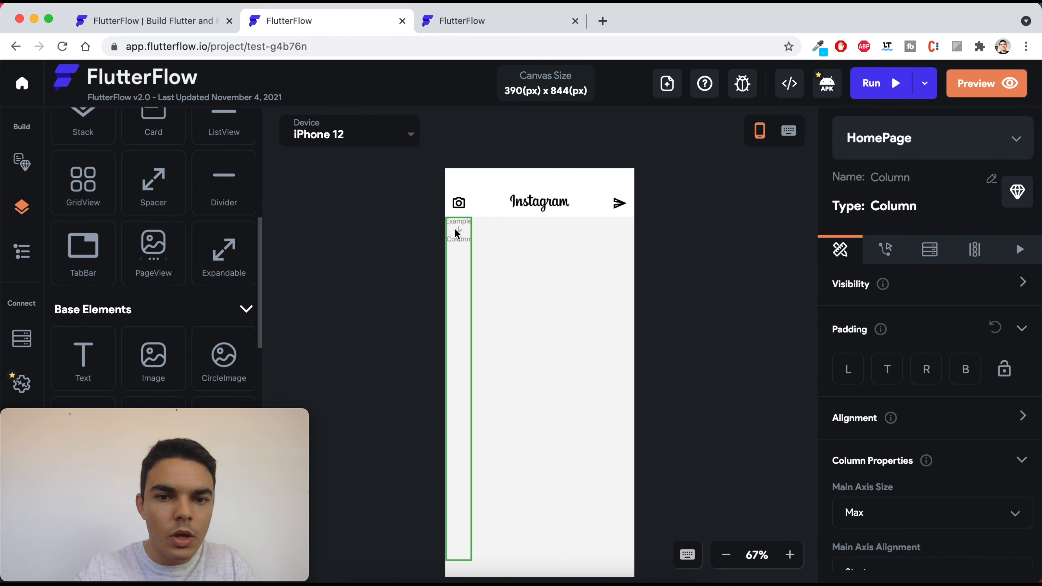
{"action": "scroll", "coordinate": [182, 204], "scroll_direction": "up", "scroll_amount": 2}
{"action": "scroll", "coordinate": [182, 204], "scroll_direction": "up", "scroll_amount": 3}
{"action": "left_click_drag", "start_coordinate": [156, 217], "coordinate": [460, 233]}
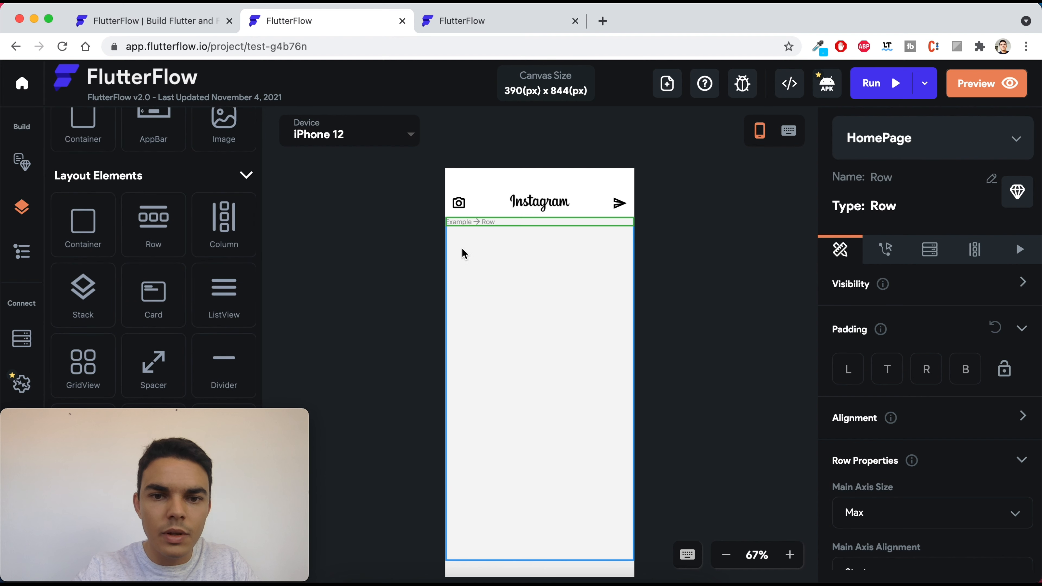
- Switch to Simulator and examine how the stories row and feed of the reference app are laid out and scroll
{"action": "left_click", "coordinate": [490, 580]}
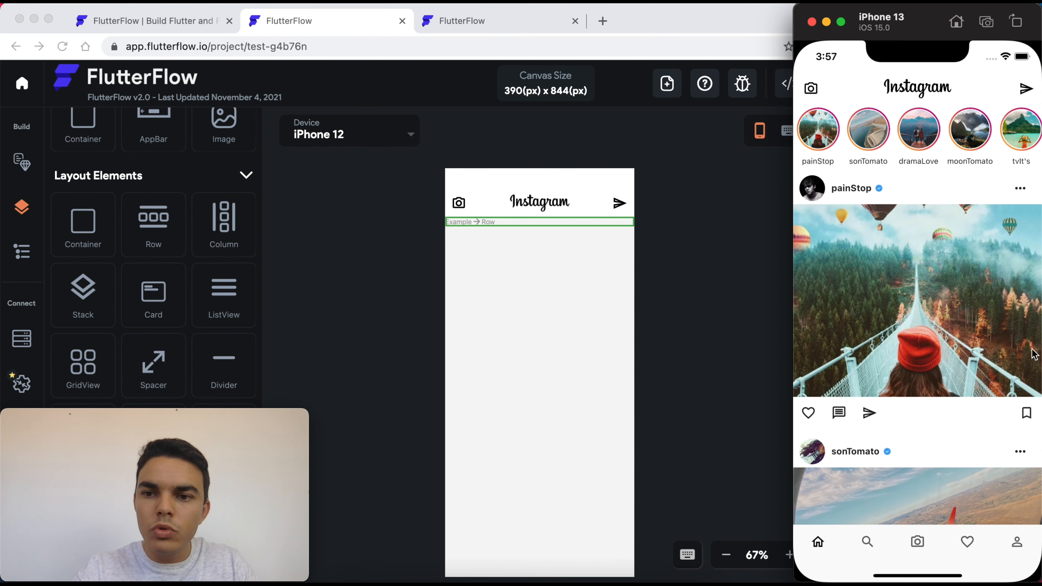
{"action": "scroll", "coordinate": [861, 424], "scroll_direction": "down", "scroll_amount": 5}
{"action": "scroll", "coordinate": [911, 160], "scroll_direction": "up", "scroll_amount": 5}
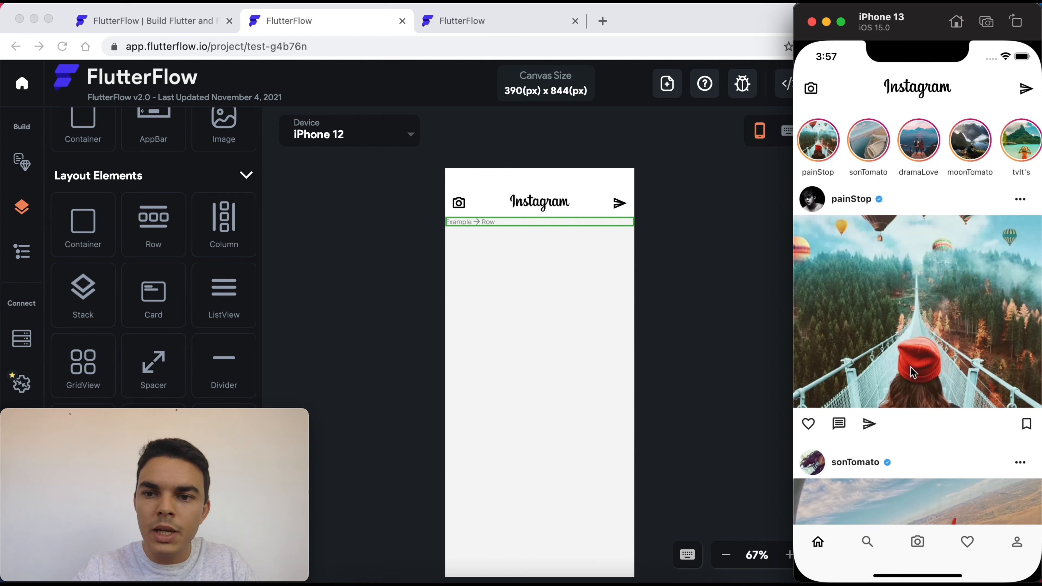
{"action": "left_click_drag", "start_coordinate": [955, 144], "coordinate": [952, 169]}
{"action": "left_click", "coordinate": [326, 246]}
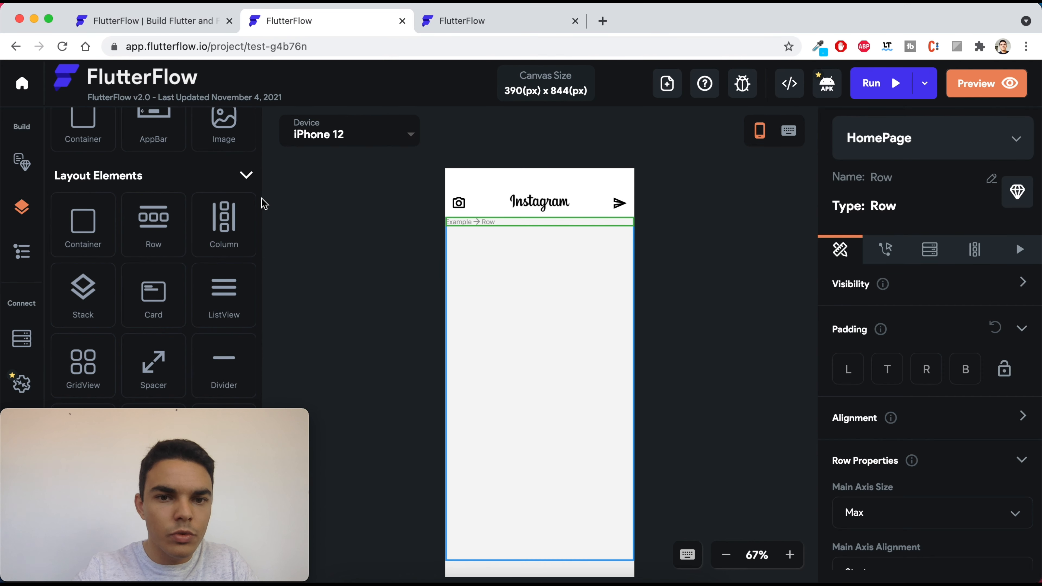
- Place a Container inside the Row and change its box shape to Circle
{"action": "left_click_drag", "start_coordinate": [83, 223], "coordinate": [466, 218]}
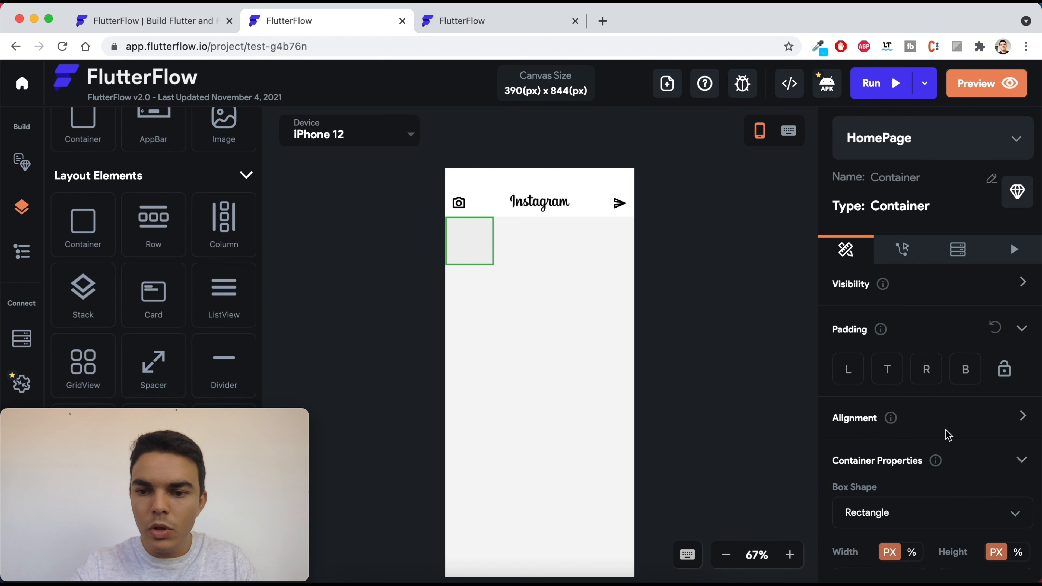
{"action": "scroll", "coordinate": [944, 429], "scroll_direction": "down", "scroll_amount": 3}
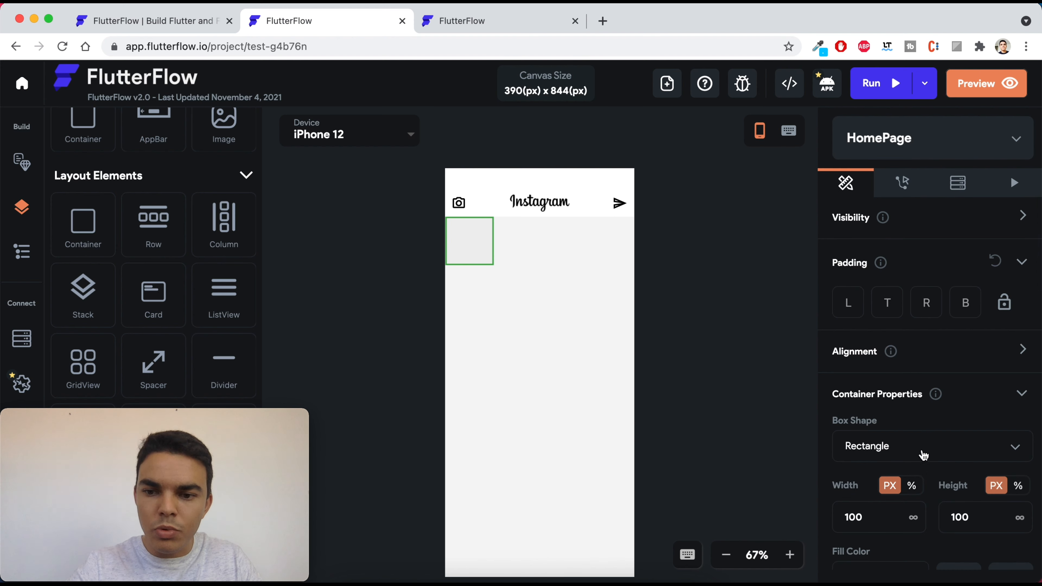
{"action": "scroll", "coordinate": [923, 455], "scroll_direction": "down", "scroll_amount": 2}
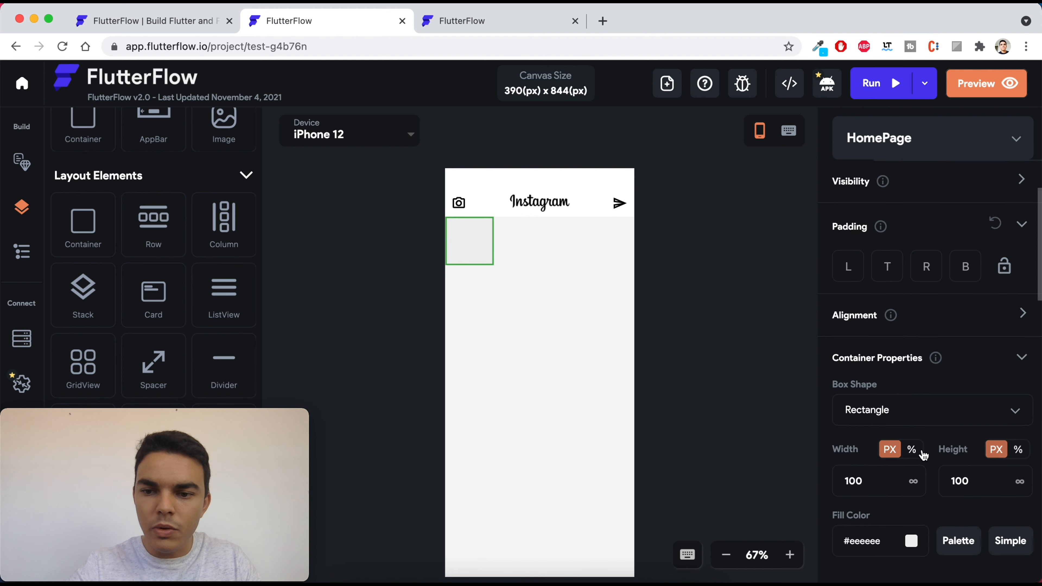
{"action": "left_click", "coordinate": [957, 409]}
{"action": "left_click", "coordinate": [907, 437]}
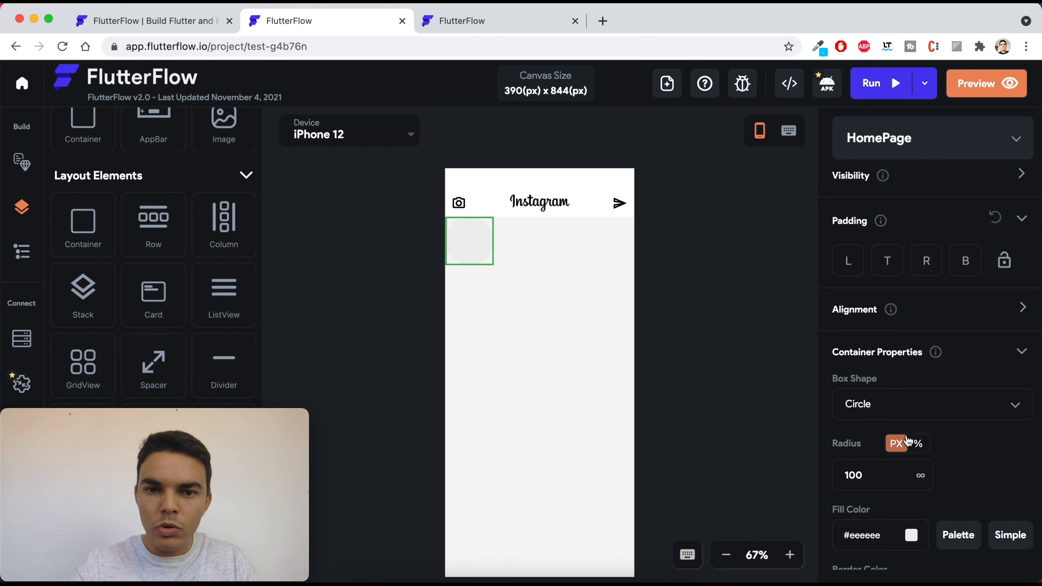
- Change the circular Container's fill color to the blue #3474e0
{"action": "scroll", "coordinate": [913, 468], "scroll_direction": "down", "scroll_amount": 3}
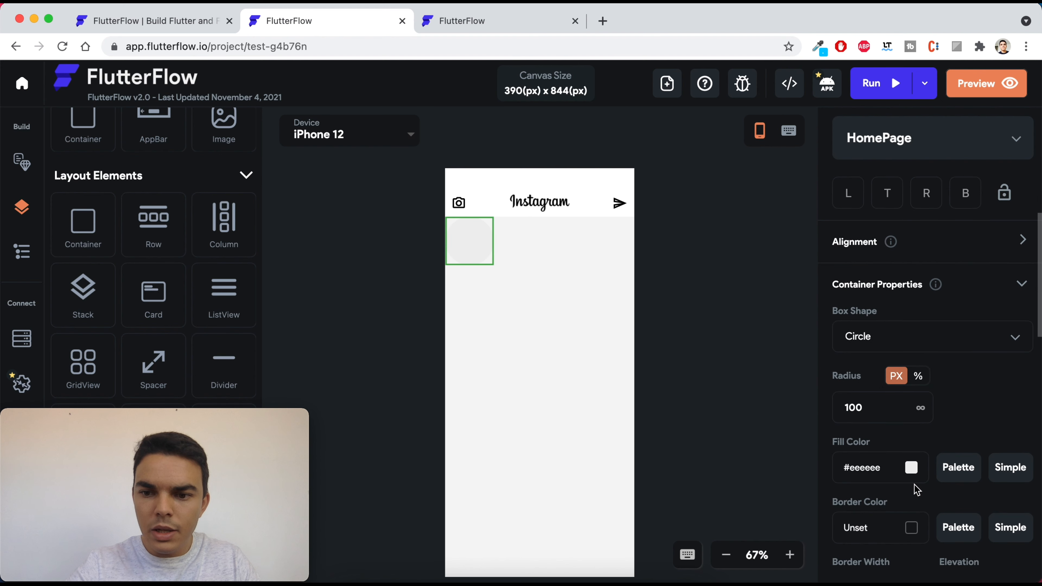
{"action": "left_click", "coordinate": [911, 468]}
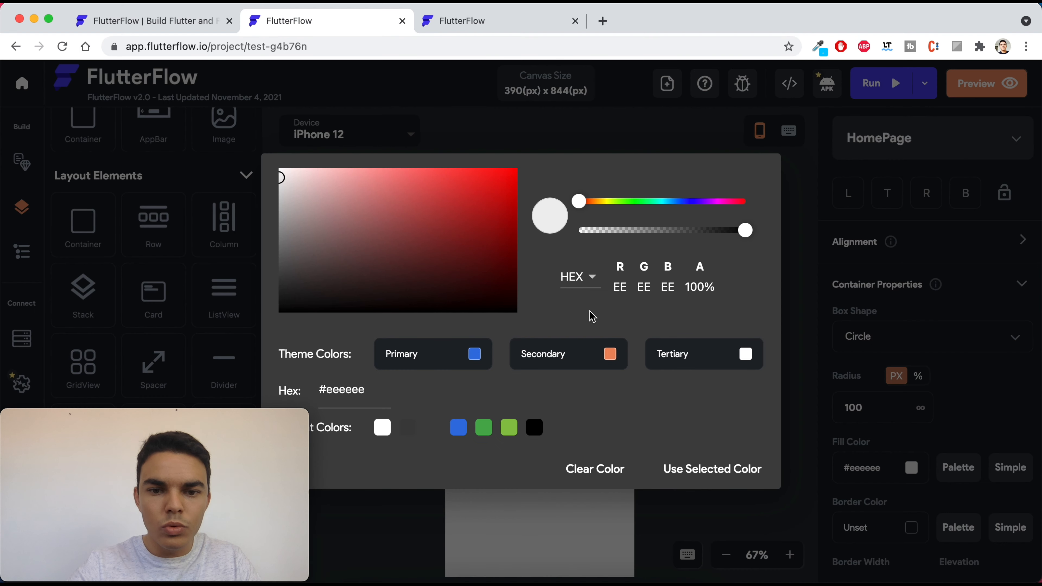
{"action": "left_click", "coordinate": [459, 428]}
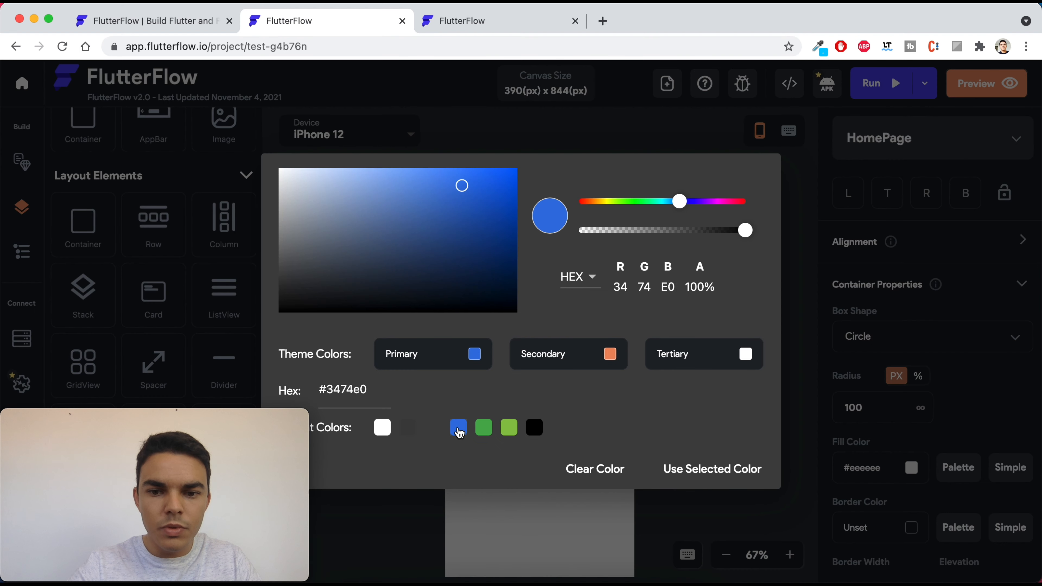
{"action": "left_click", "coordinate": [693, 470]}
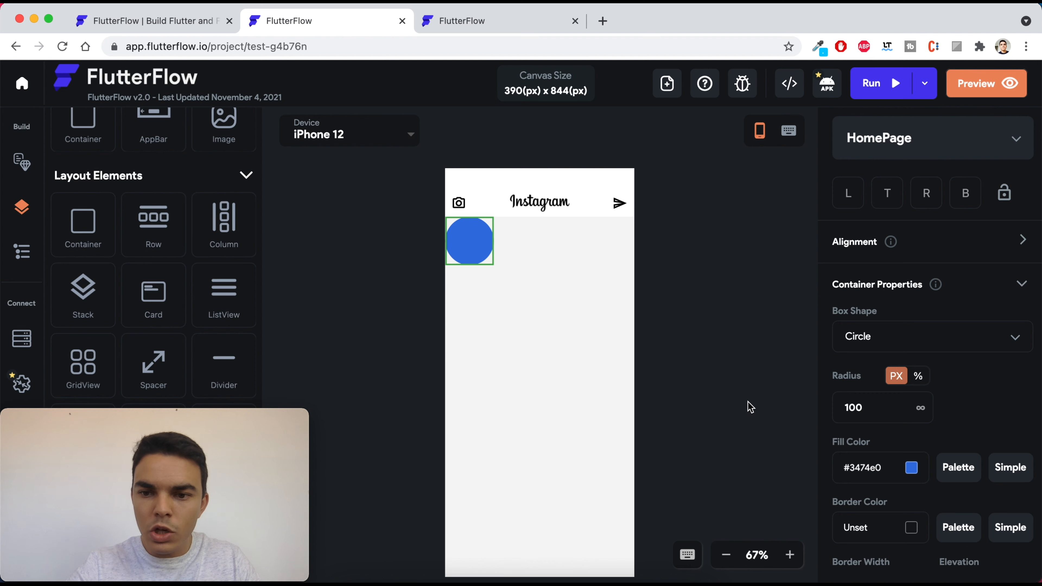
- Set the circular Container's radius to 80 px
{"action": "left_click", "coordinate": [880, 409]}
{"action": "key", "text": "BackSpace"}
{"action": "key", "text": "BackSpace"}
{"action": "key", "text": "BackSpace"}
{"action": "type", "text": "80"}
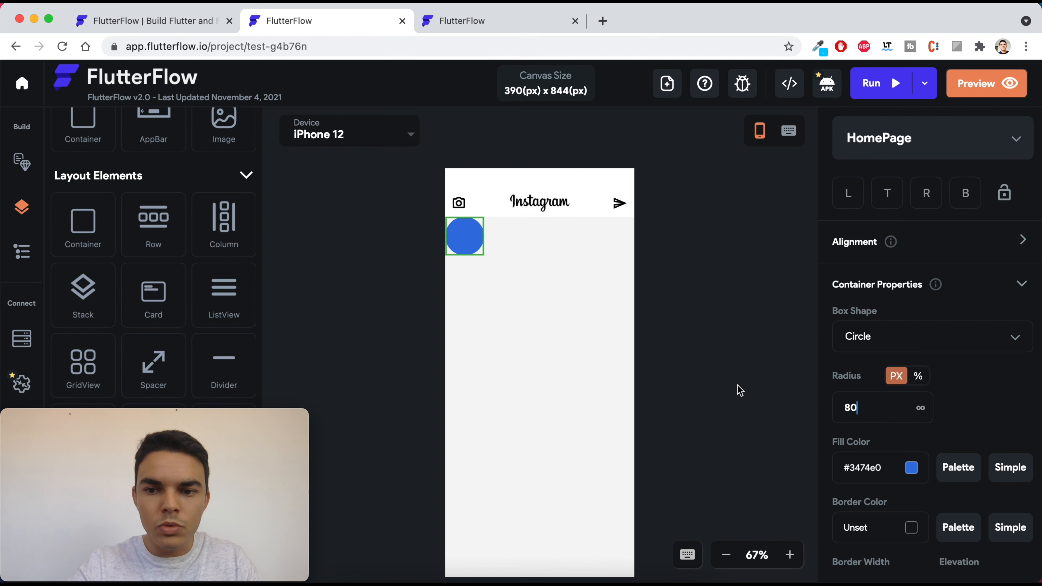
- Review the Container's place in the widget tree and its border, box shadow, gradient and background image settings
{"action": "left_click", "coordinate": [28, 263]}
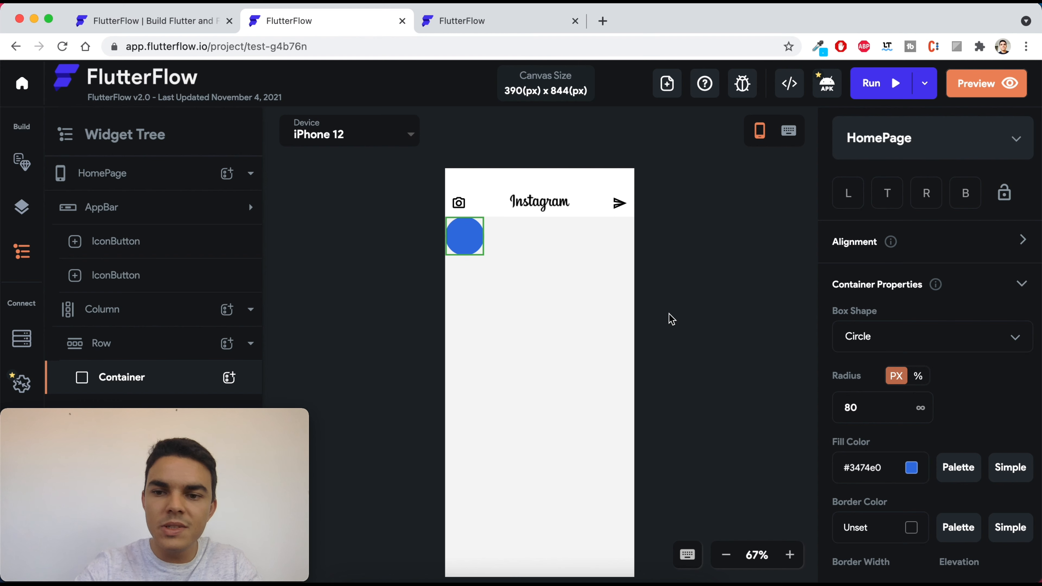
{"action": "scroll", "coordinate": [926, 391], "scroll_direction": "down", "scroll_amount": 2}
{"action": "scroll", "coordinate": [926, 391], "scroll_direction": "down", "scroll_amount": 4}
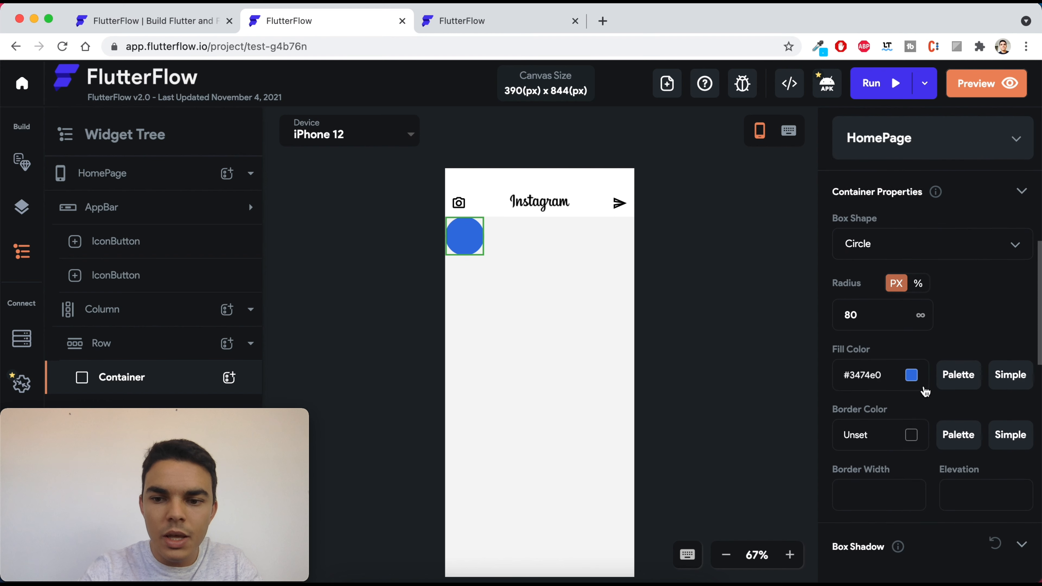
{"action": "scroll", "coordinate": [926, 391], "scroll_direction": "down", "scroll_amount": 6}
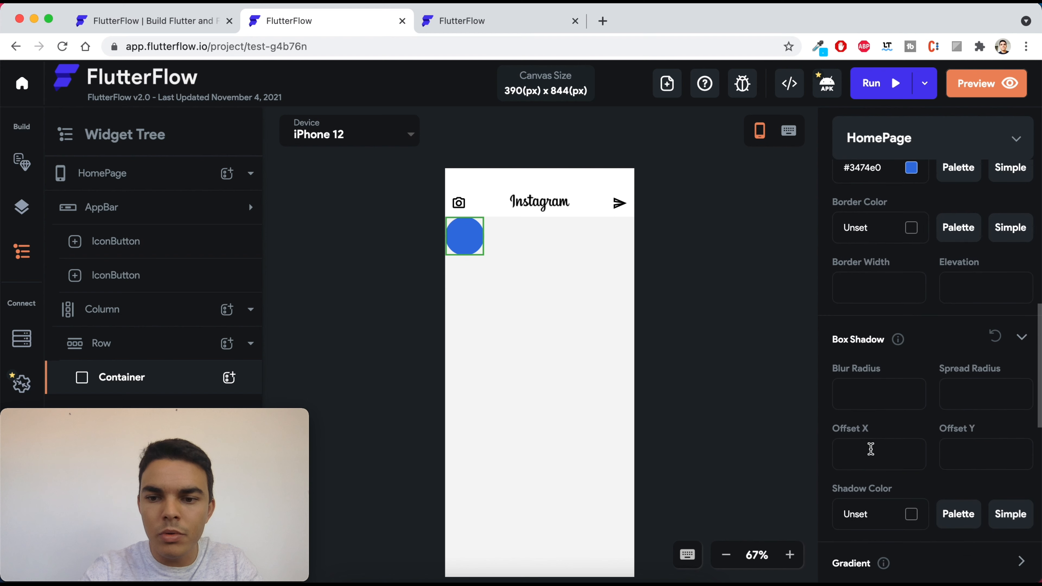
{"action": "scroll", "coordinate": [871, 489], "scroll_direction": "down", "scroll_amount": 9}
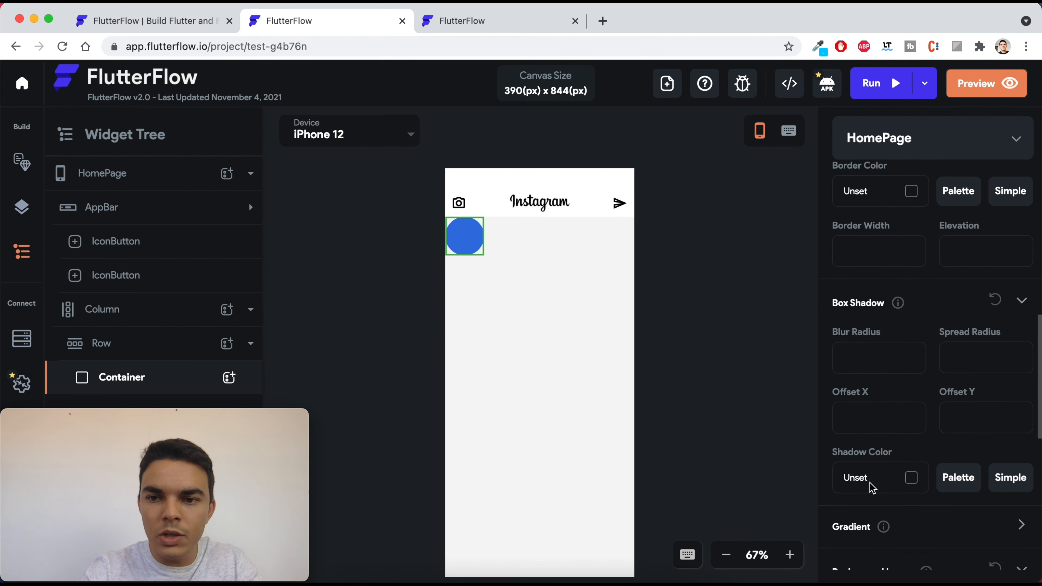
{"action": "scroll", "coordinate": [871, 488], "scroll_direction": "down", "scroll_amount": 2}
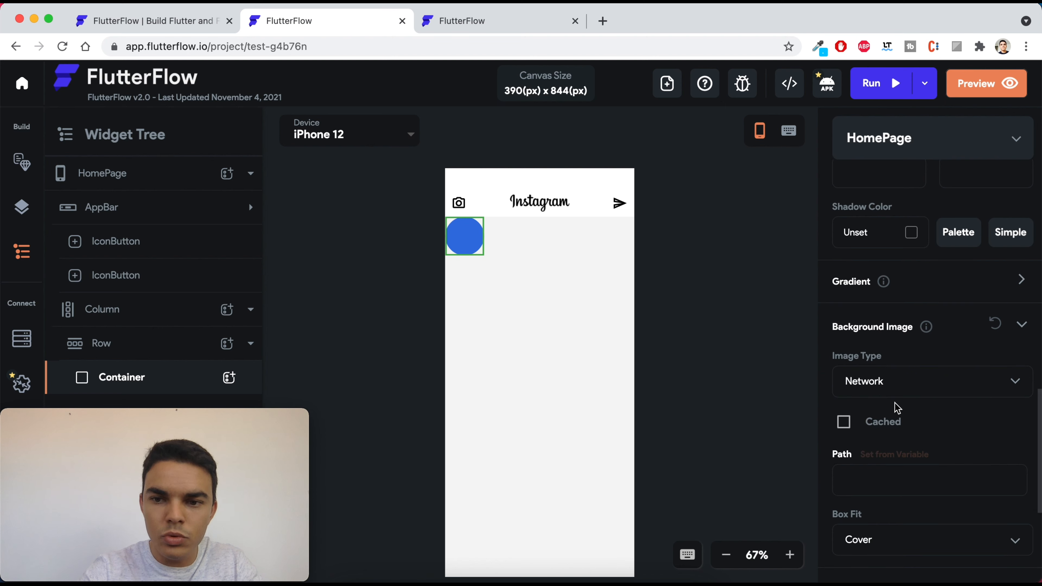
{"action": "scroll", "coordinate": [898, 408], "scroll_direction": "down", "scroll_amount": 2}
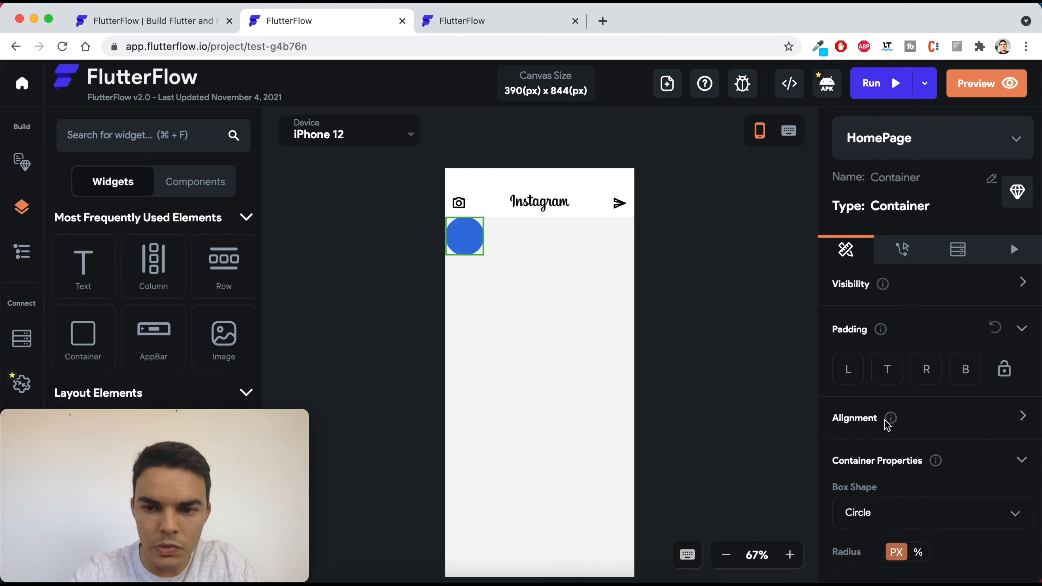
- Set the Container's background image type to Asset and upload photo-9.jpeg from the photo folder
{"action": "scroll", "coordinate": [866, 478], "scroll_direction": "down", "scroll_amount": 3}
{"action": "scroll", "coordinate": [869, 484], "scroll_direction": "down", "scroll_amount": 4}
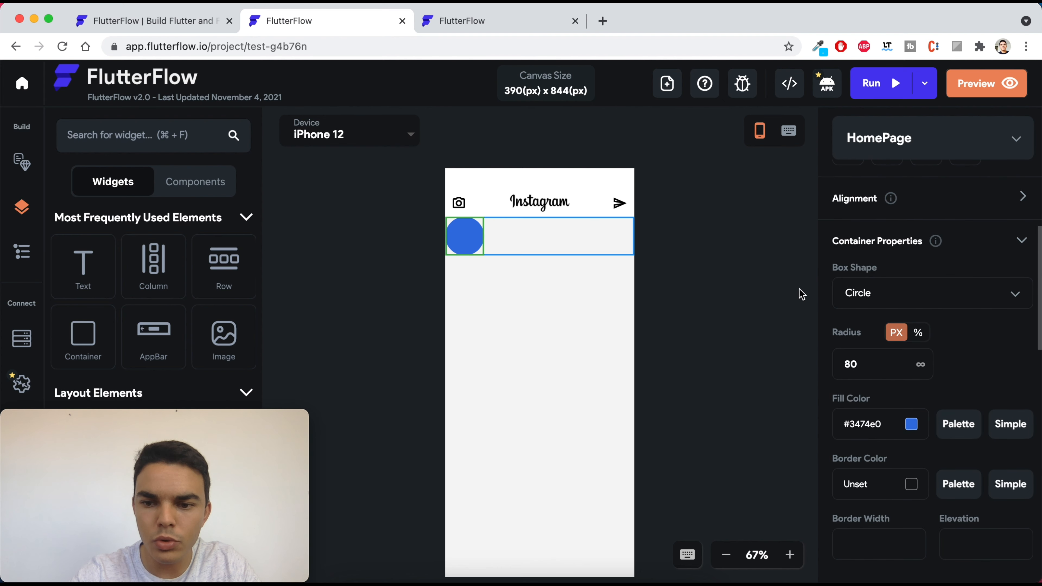
{"action": "scroll", "coordinate": [962, 384], "scroll_direction": "down", "scroll_amount": 2}
{"action": "scroll", "coordinate": [964, 385], "scroll_direction": "down", "scroll_amount": 6}
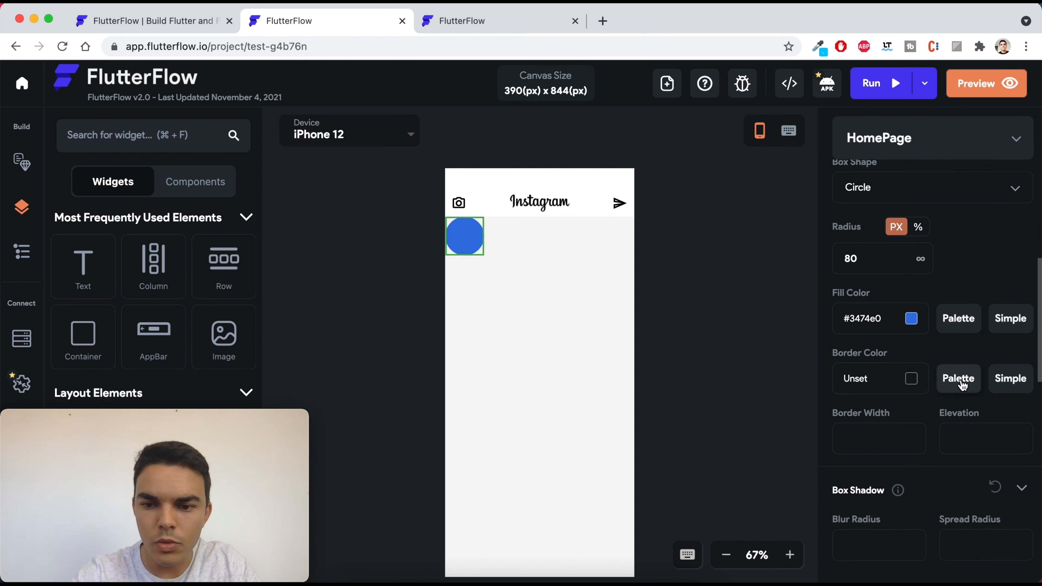
{"action": "scroll", "coordinate": [964, 385], "scroll_direction": "down", "scroll_amount": 5}
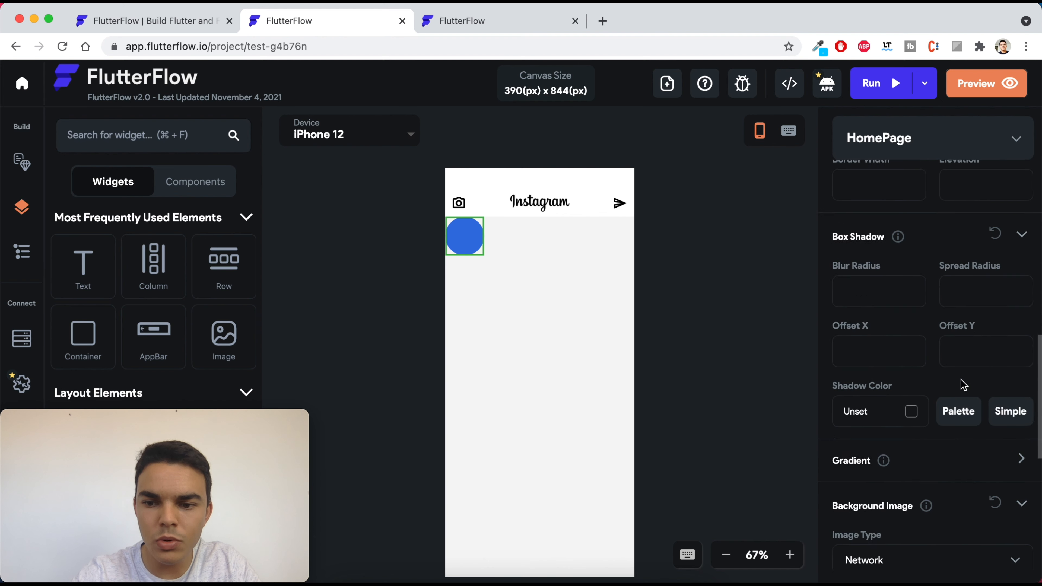
{"action": "left_click", "coordinate": [989, 418]}
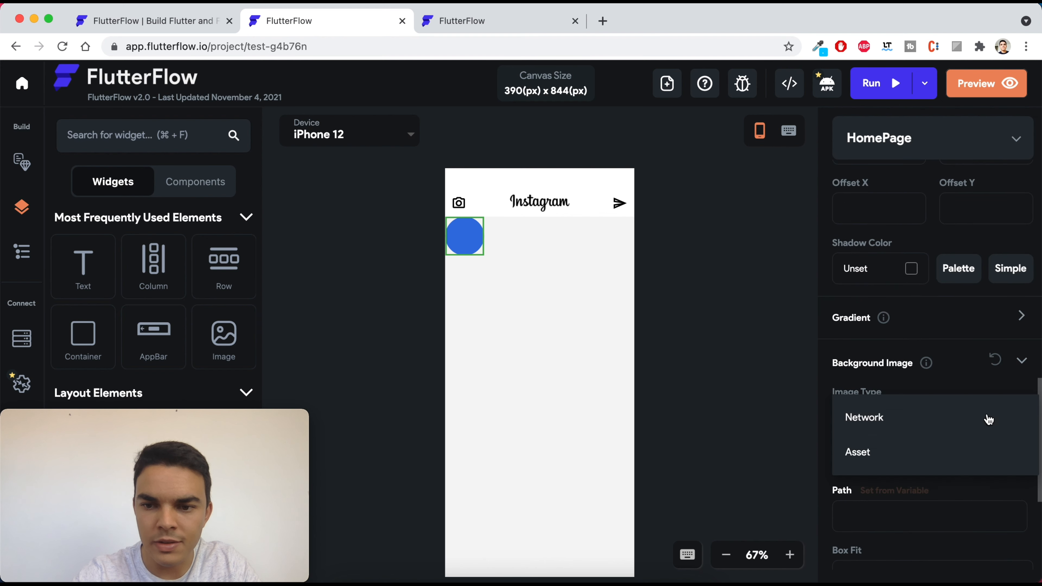
{"action": "left_click", "coordinate": [882, 465]}
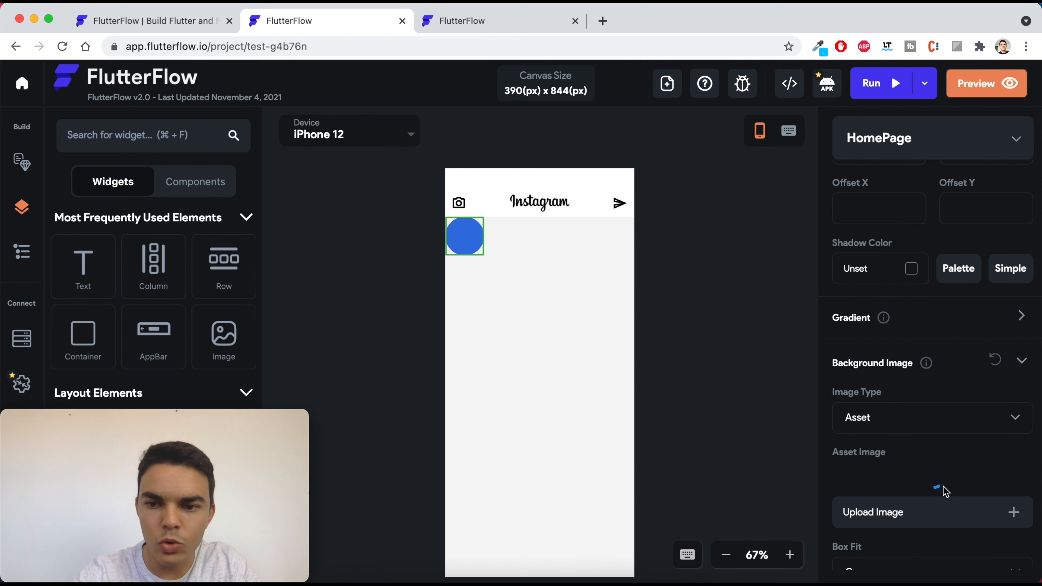
{"action": "left_click", "coordinate": [903, 521]}
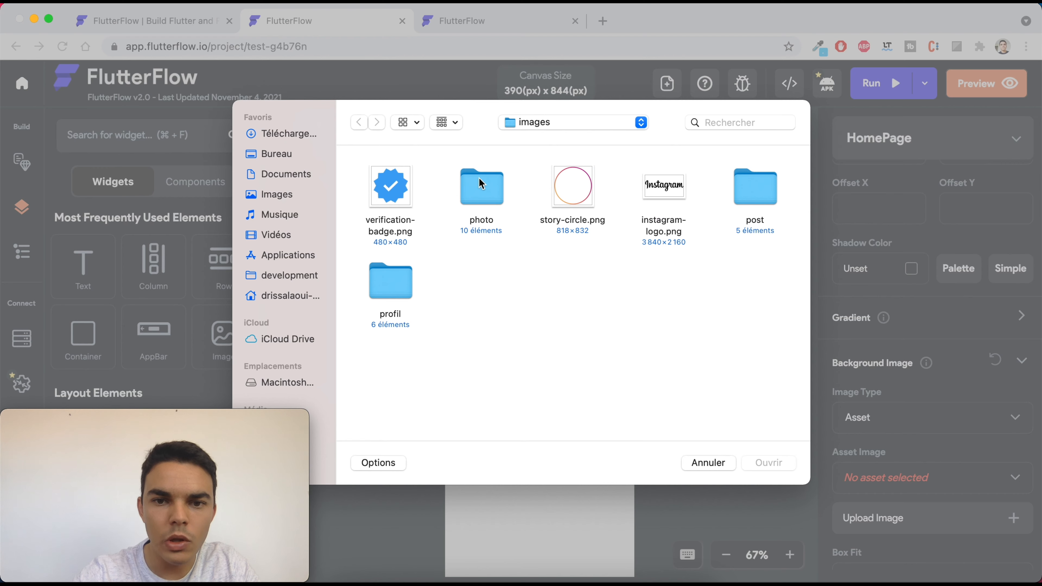
{"action": "double_click", "coordinate": [478, 204]}
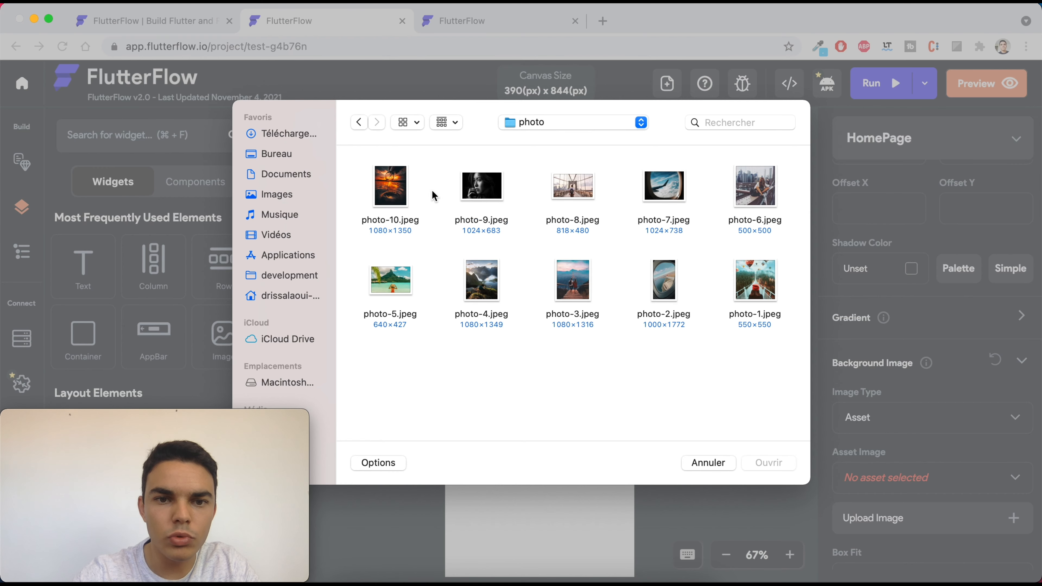
{"action": "double_click", "coordinate": [498, 188]}
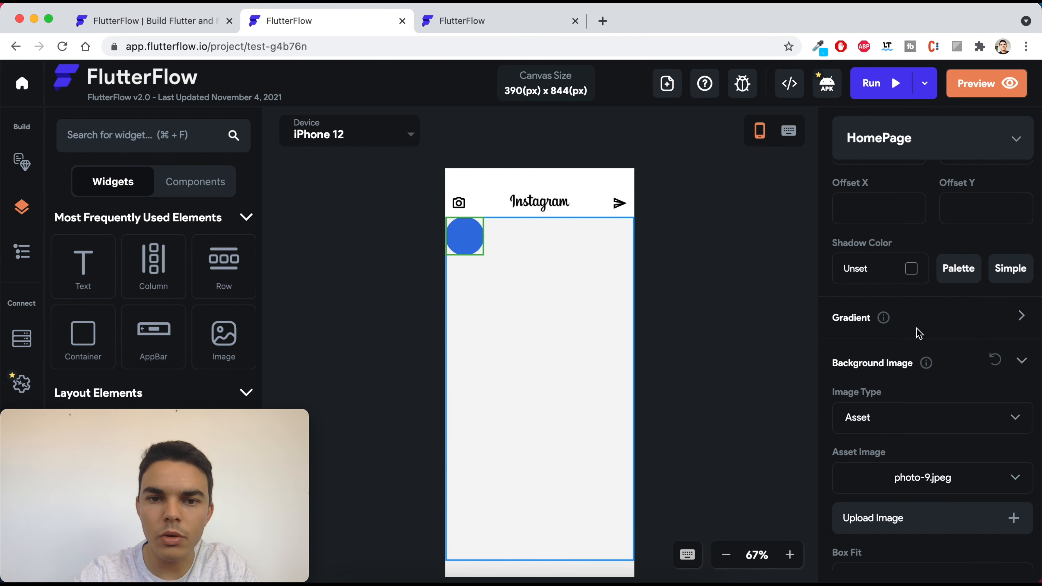
- Look over the photo Container's properties, from padding and box shape through to the background image's Box Fit
{"action": "scroll", "coordinate": [918, 331], "scroll_direction": "up", "scroll_amount": 7}
{"action": "scroll", "coordinate": [917, 331], "scroll_direction": "up", "scroll_amount": 6}
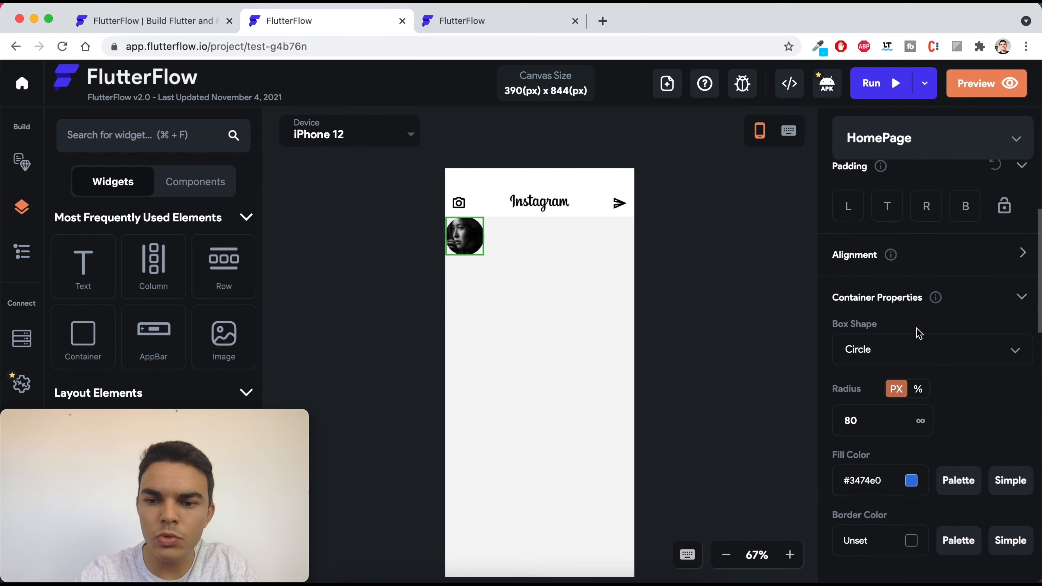
{"action": "scroll", "coordinate": [919, 333], "scroll_direction": "up", "scroll_amount": 3}
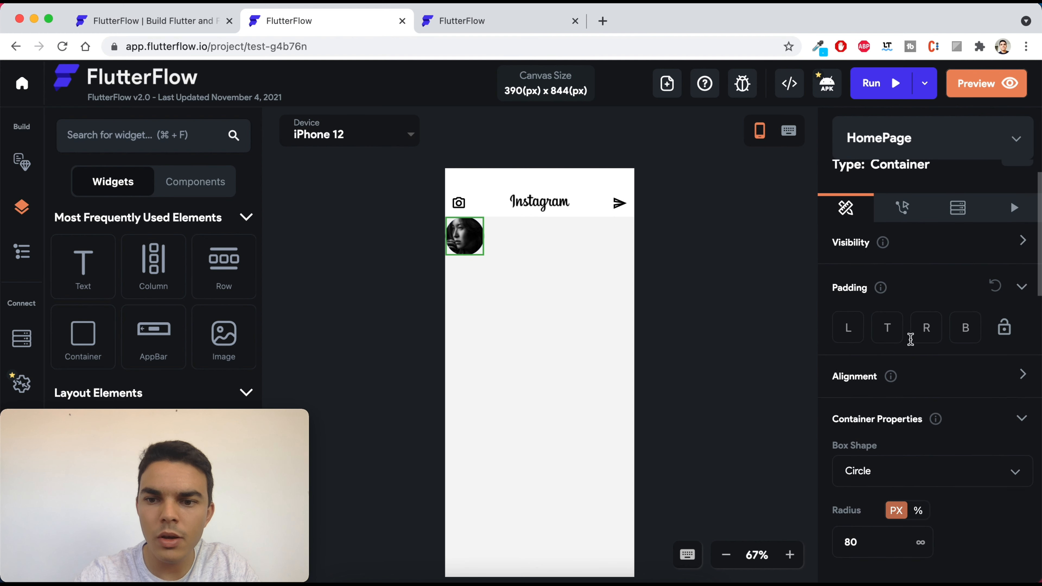
{"action": "scroll", "coordinate": [954, 421], "scroll_direction": "up", "scroll_amount": 2}
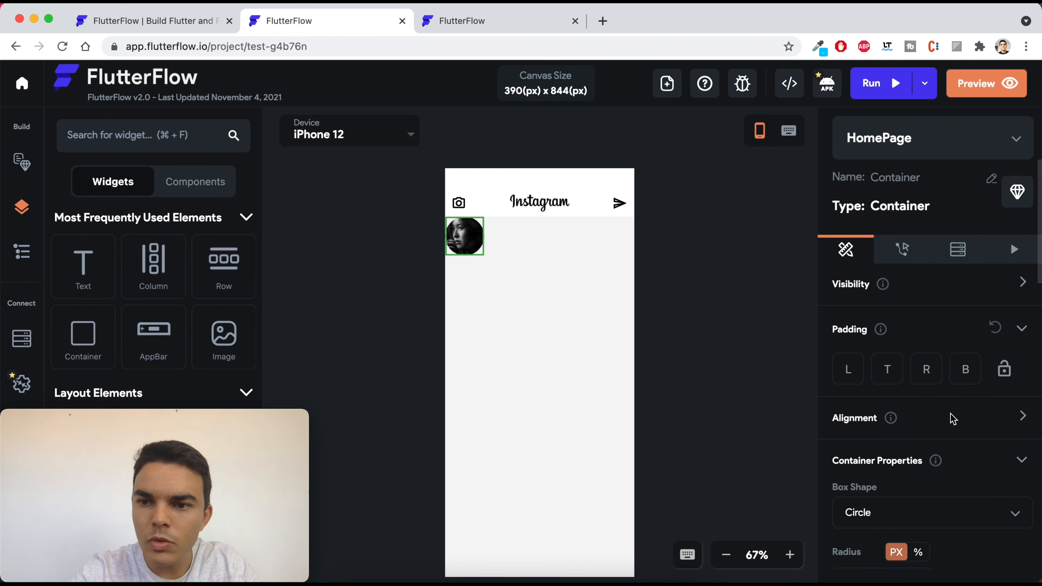
{"action": "scroll", "coordinate": [939, 419], "scroll_direction": "down", "scroll_amount": 3}
{"action": "mouse_move", "coordinate": [934, 417]}
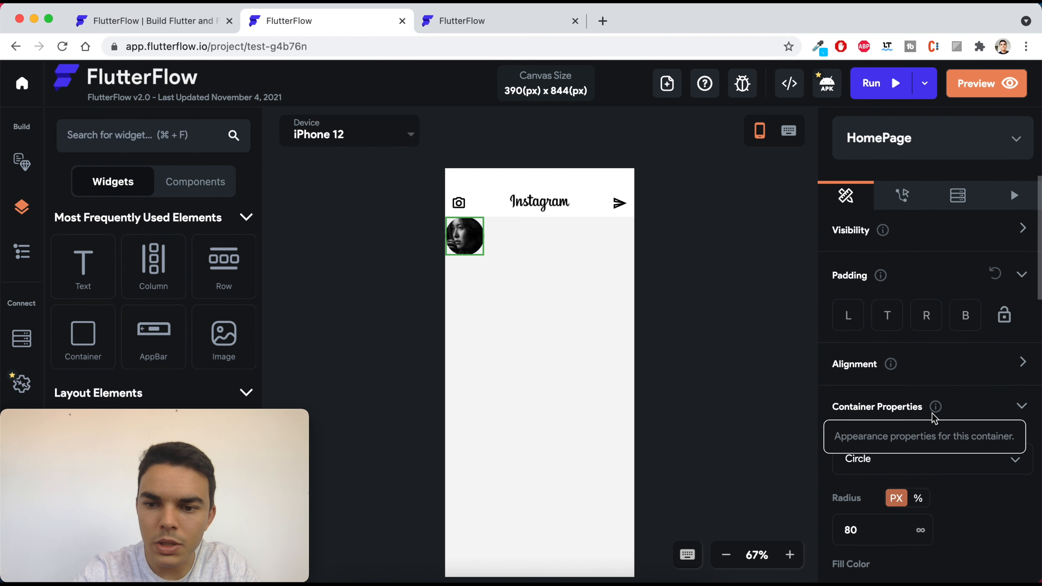
{"action": "scroll", "coordinate": [944, 484], "scroll_direction": "down", "scroll_amount": 5}
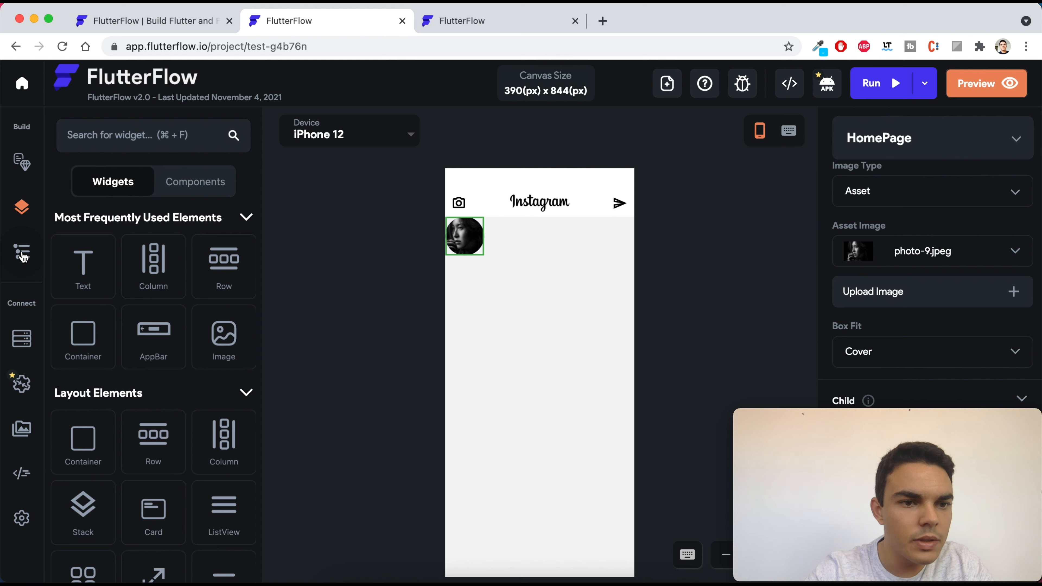
- Duplicate the circular photo Container inside the Row until the Row holds six of them
{"action": "left_click", "coordinate": [22, 253]}
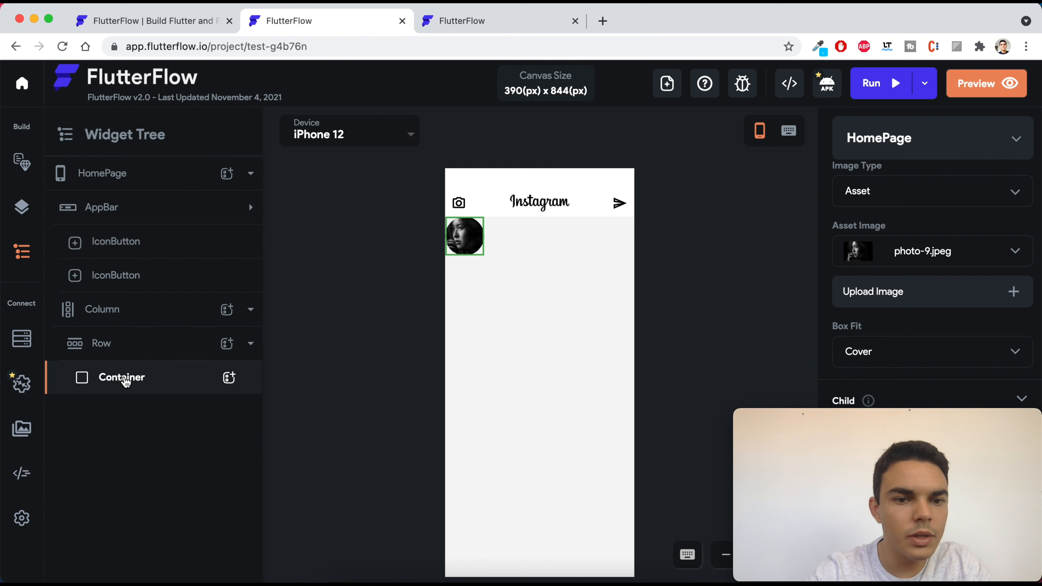
{"action": "key", "text": "super+c"}
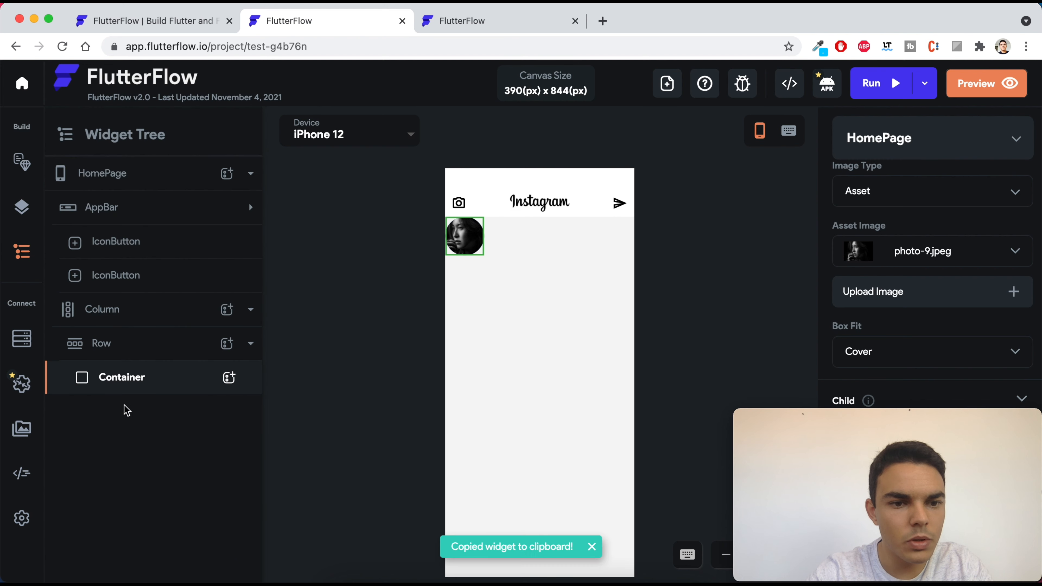
{"action": "key", "text": "super+c"}
{"action": "left_click", "coordinate": [251, 346]}
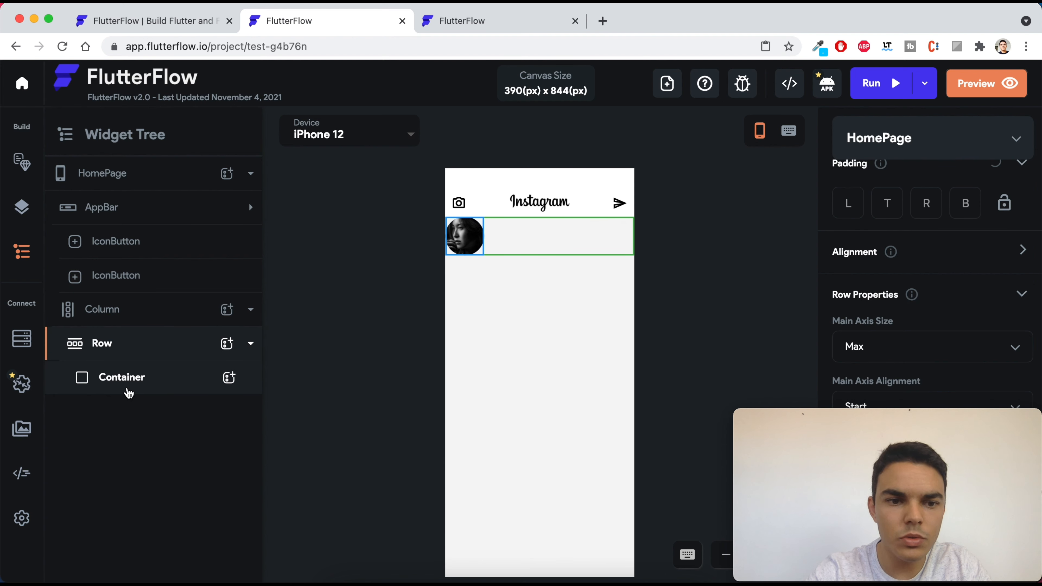
{"action": "right_click", "coordinate": [147, 387]}
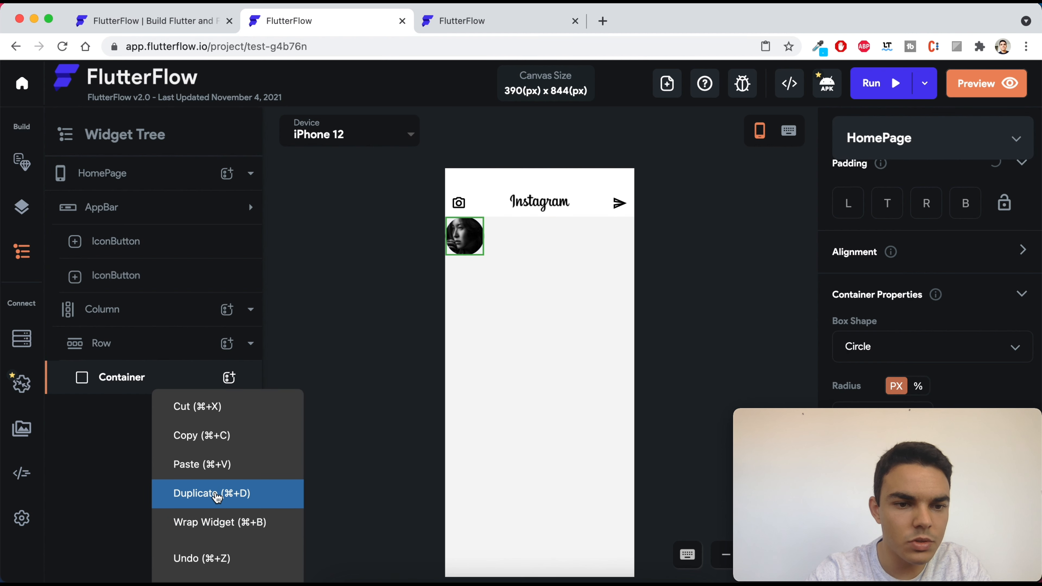
{"action": "left_click", "coordinate": [210, 493]}
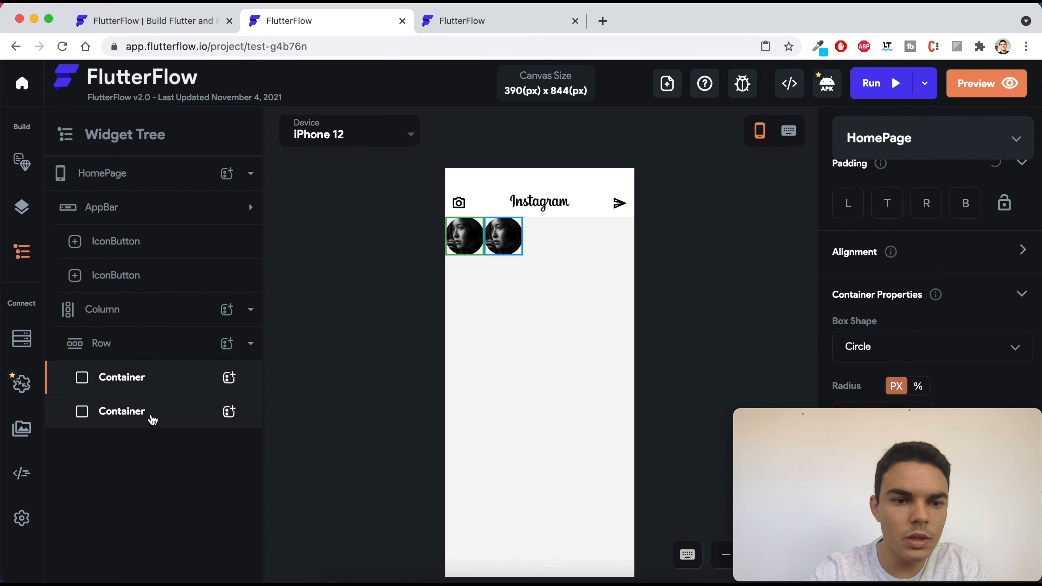
{"action": "left_click", "coordinate": [152, 420]}
{"action": "key", "text": "super+d"}
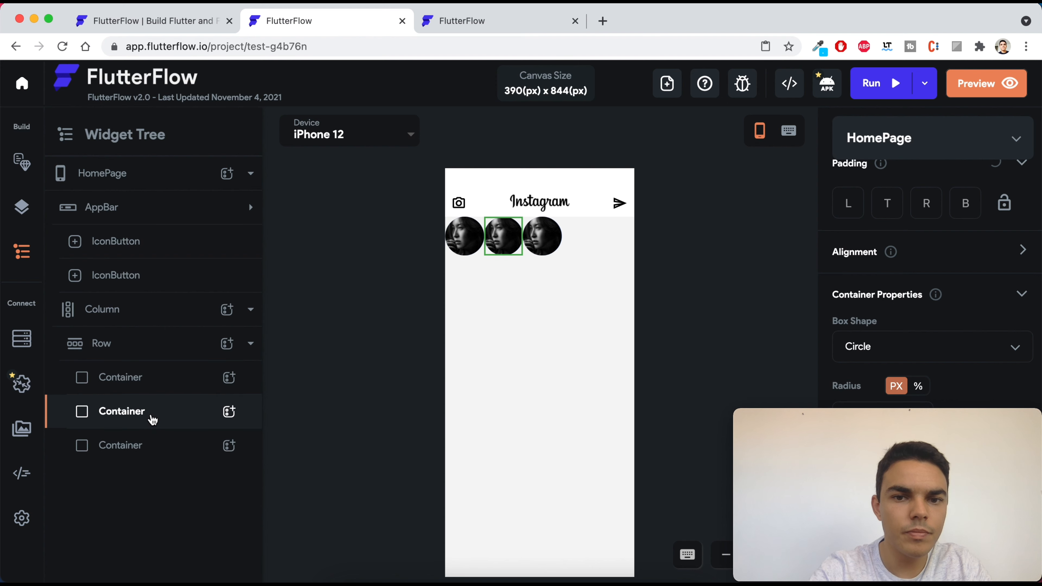
{"action": "key", "text": "super+d"}
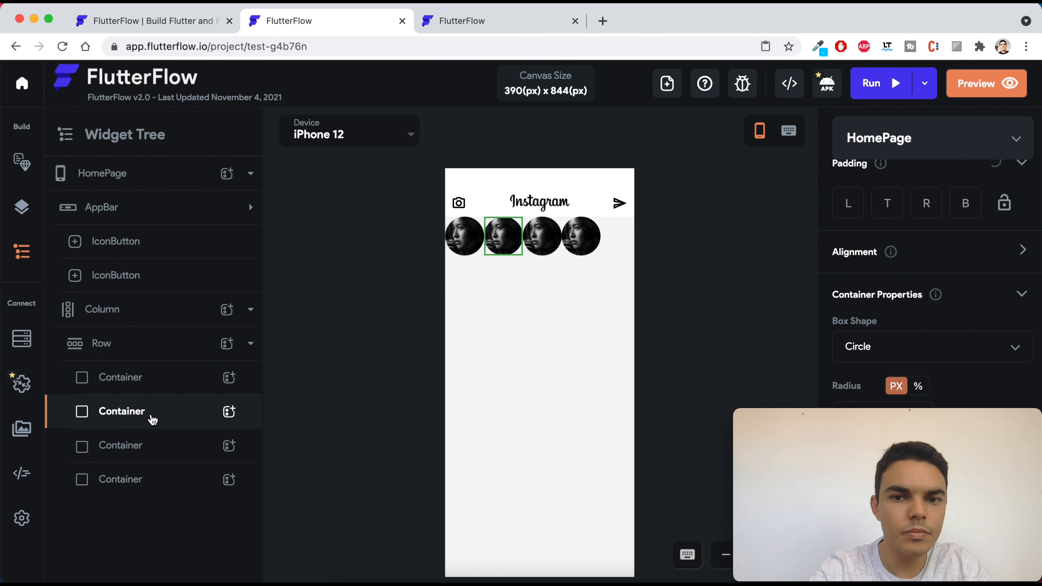
{"action": "key", "text": "super+d"}
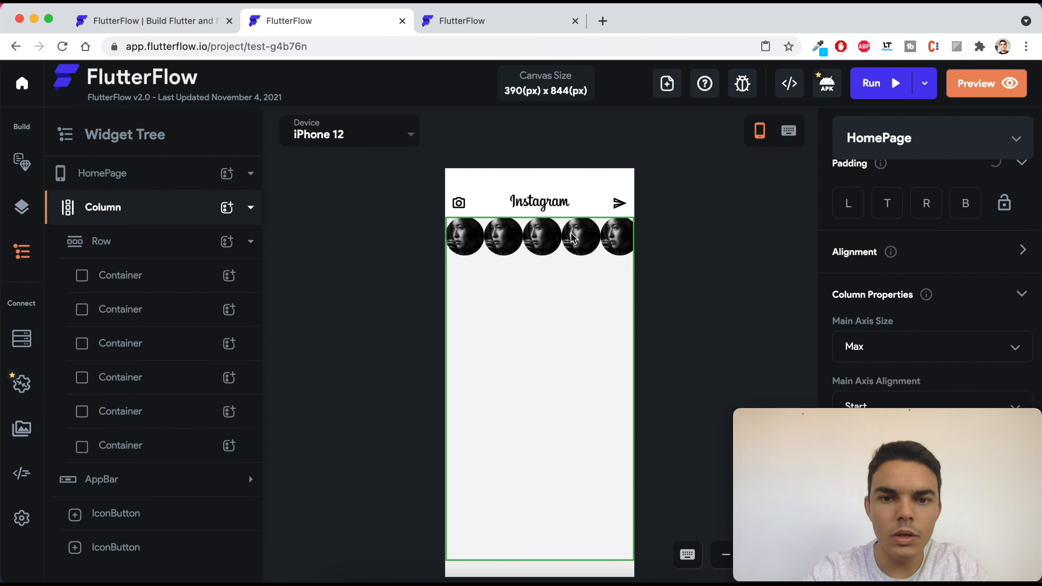
- Select the Row that holds the photo circles and make it scrollable
{"action": "left_click", "coordinate": [559, 252]}
{"action": "left_click", "coordinate": [560, 252]}
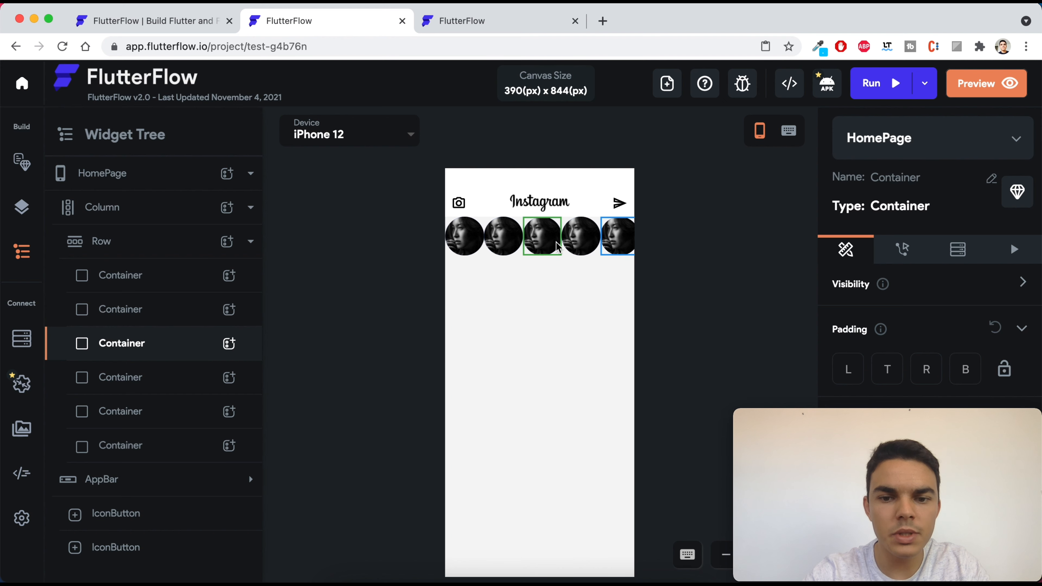
{"action": "left_click", "coordinate": [140, 245]}
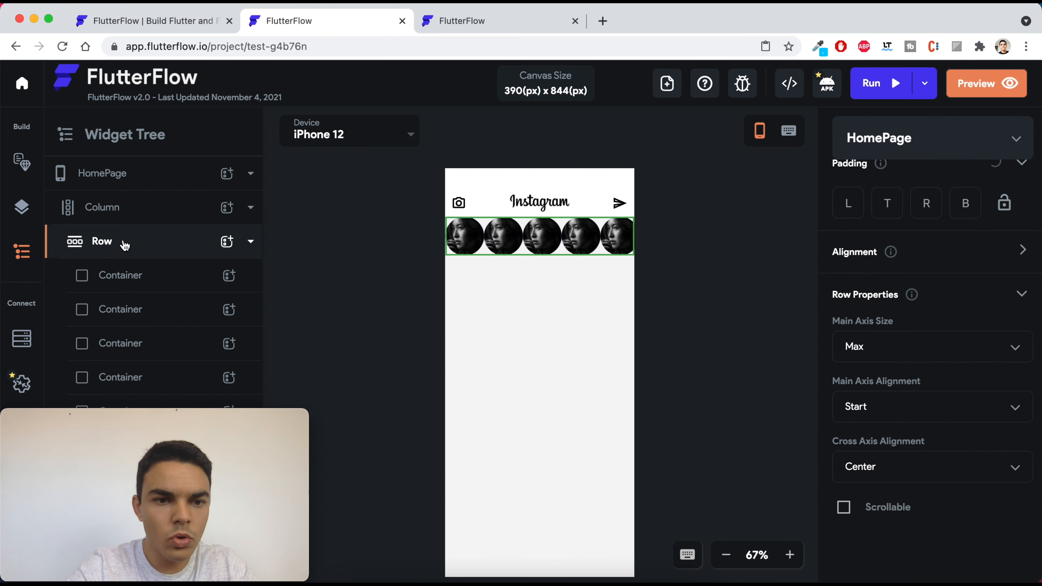
{"action": "left_click", "coordinate": [844, 509]}
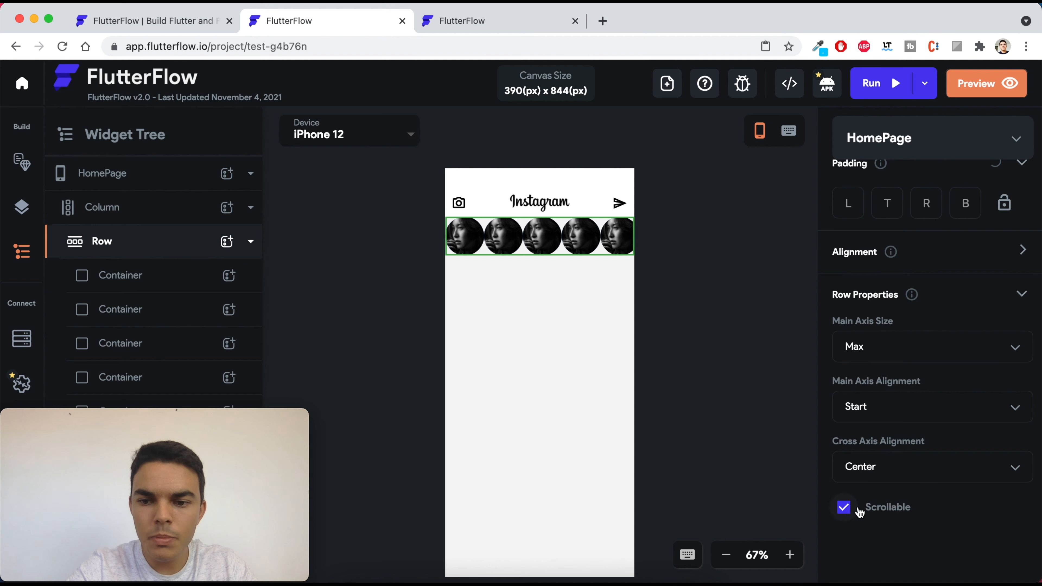
- Scroll the Row of photo circles sideways on the canvas and back to test its scrolling
{"action": "left_click", "coordinate": [767, 315]}
{"action": "scroll", "coordinate": [585, 245], "scroll_direction": "right", "scroll_amount": 1}
{"action": "scroll", "coordinate": [585, 245], "scroll_direction": "right", "scroll_amount": 1}
{"action": "scroll", "coordinate": [585, 245], "scroll_direction": "left", "scroll_amount": 2}
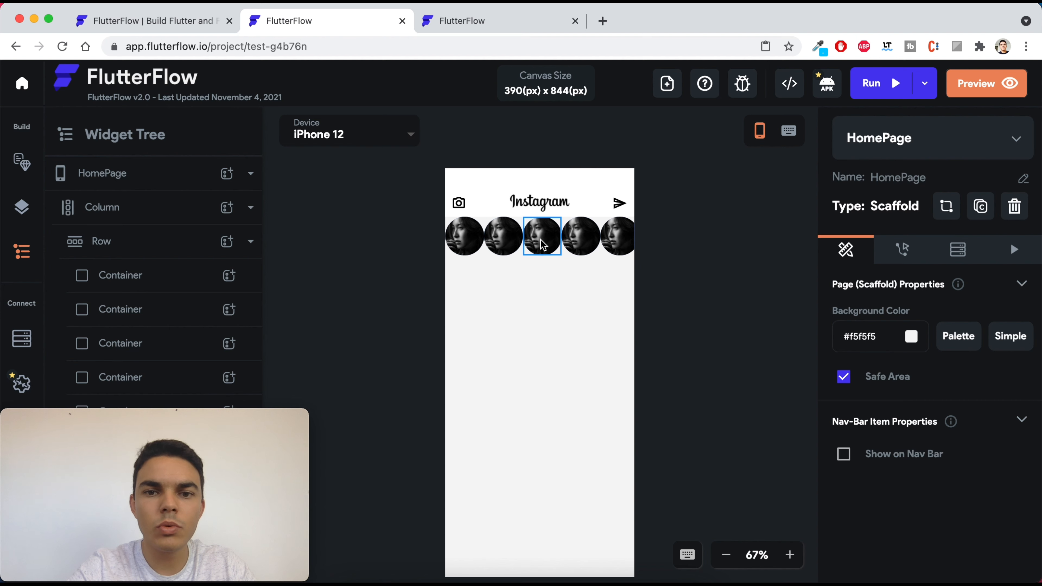
{"action": "scroll", "coordinate": [542, 245], "scroll_direction": "right", "scroll_amount": 1}
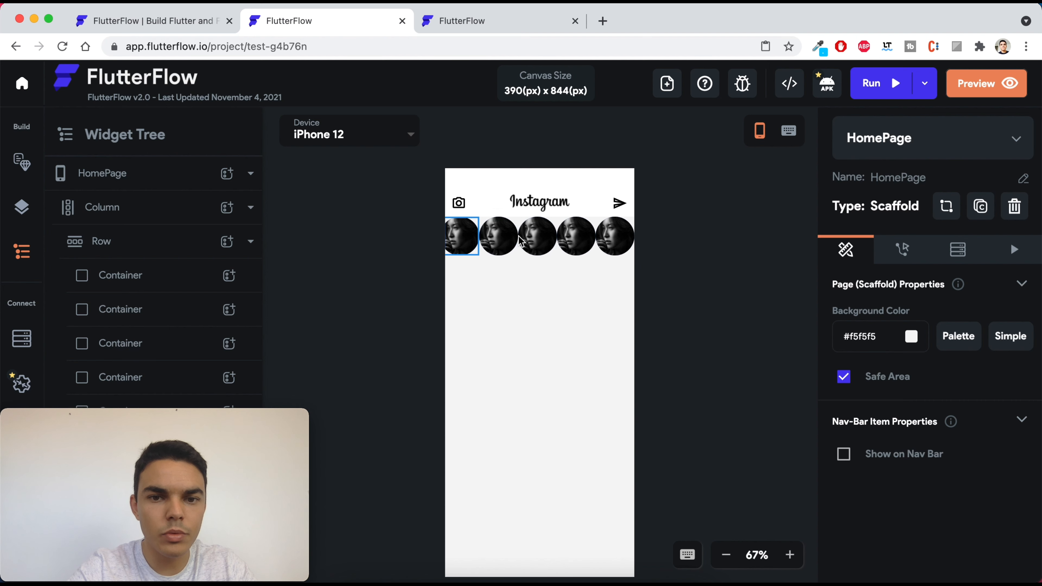
{"action": "scroll", "coordinate": [462, 247], "scroll_direction": "left", "scroll_amount": 2}
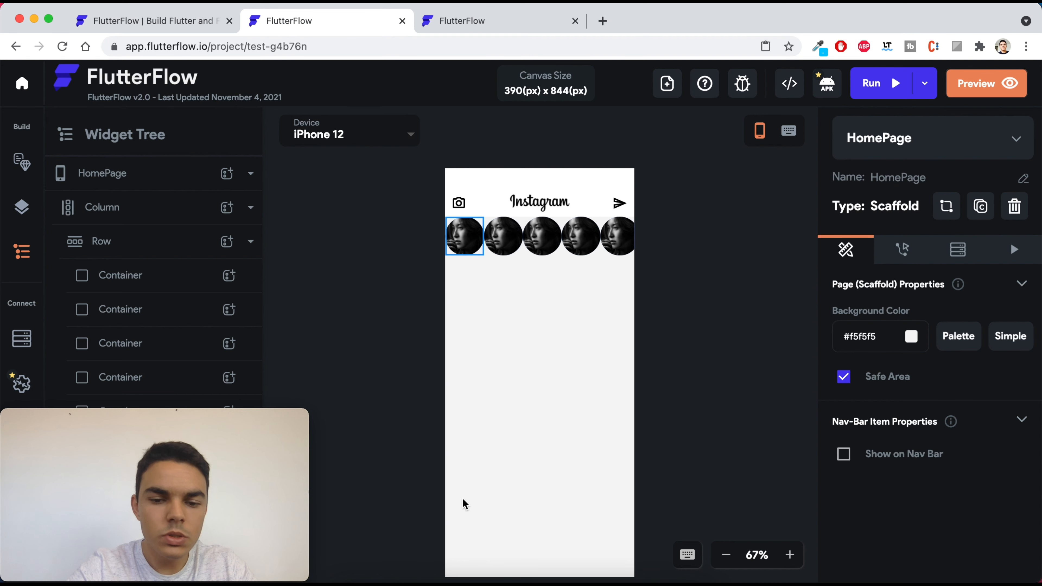
- Switch to the iPhone 13 simulator, scroll through the finished Instagram app's feed and stories for reference, and return to FlutterFlow
{"action": "mouse_move", "coordinate": [549, 583]}
{"action": "left_click", "coordinate": [477, 579]}
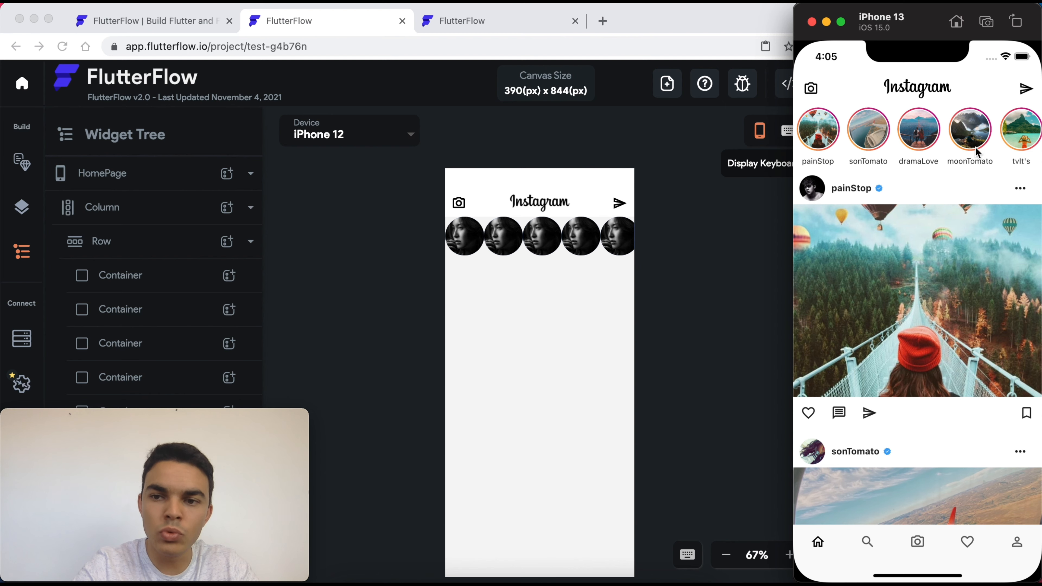
{"action": "left_click_drag", "start_coordinate": [961, 274], "coordinate": [1003, 172]}
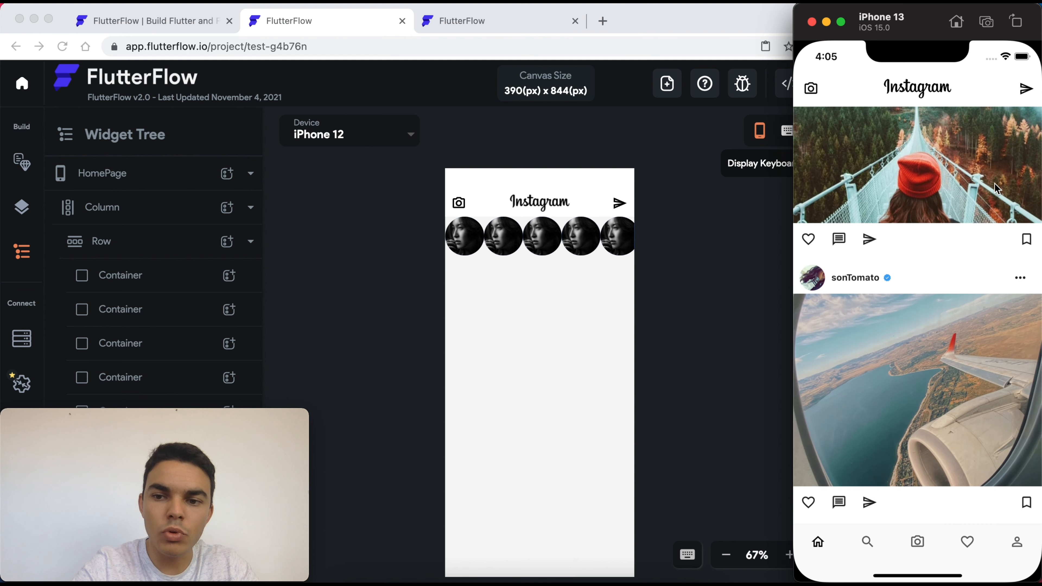
{"action": "left_click_drag", "start_coordinate": [951, 231], "coordinate": [951, 361]}
{"action": "left_click_drag", "start_coordinate": [999, 138], "coordinate": [882, 140]}
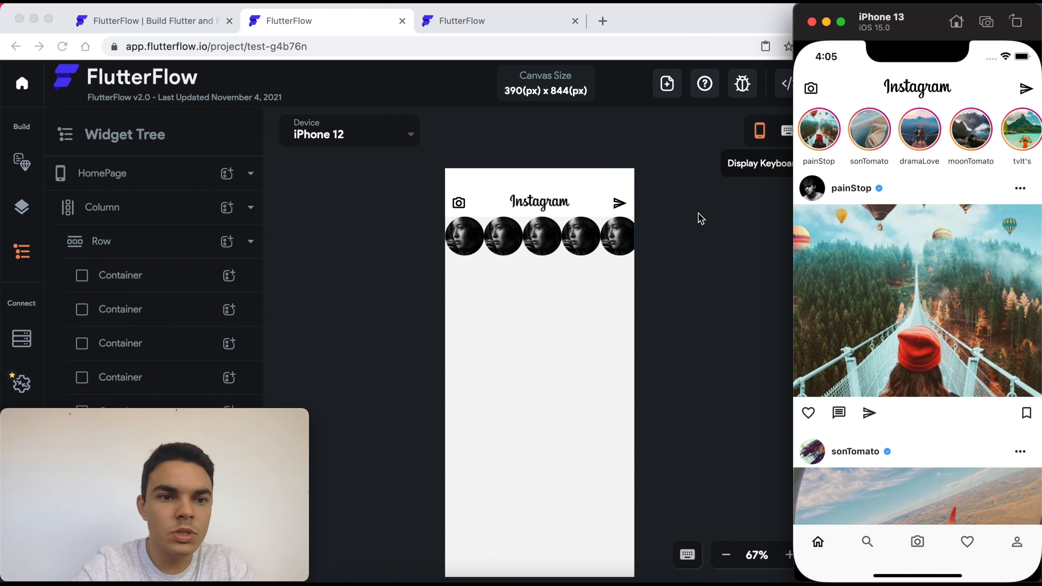
{"action": "left_click", "coordinate": [405, 328]}
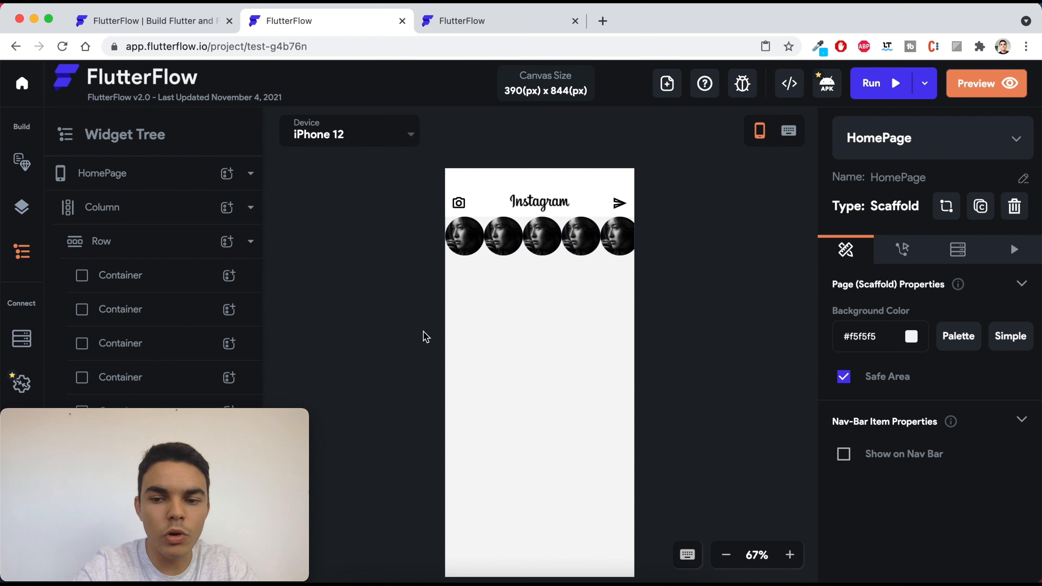
- View the Firebase database Collections and Firestore Settings, and return to the widget tree
{"action": "left_click", "coordinate": [470, 415]}
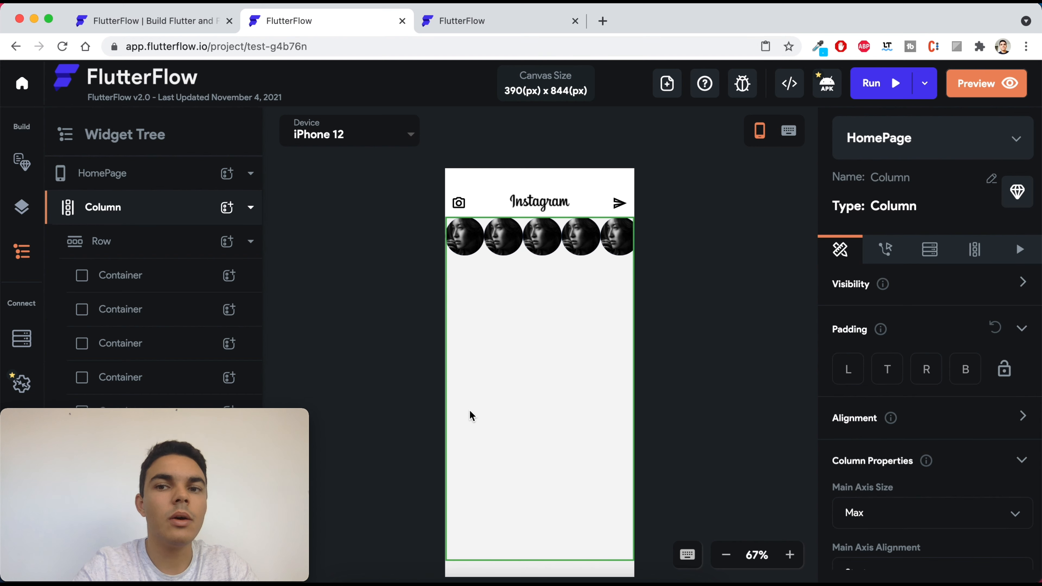
{"action": "left_click", "coordinate": [22, 340]}
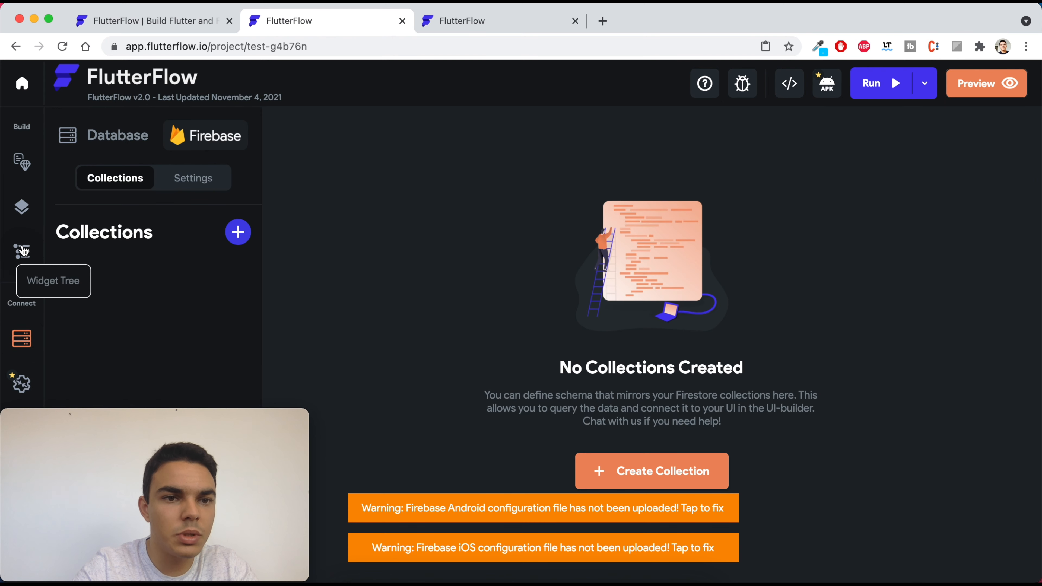
{"action": "left_click", "coordinate": [196, 181]}
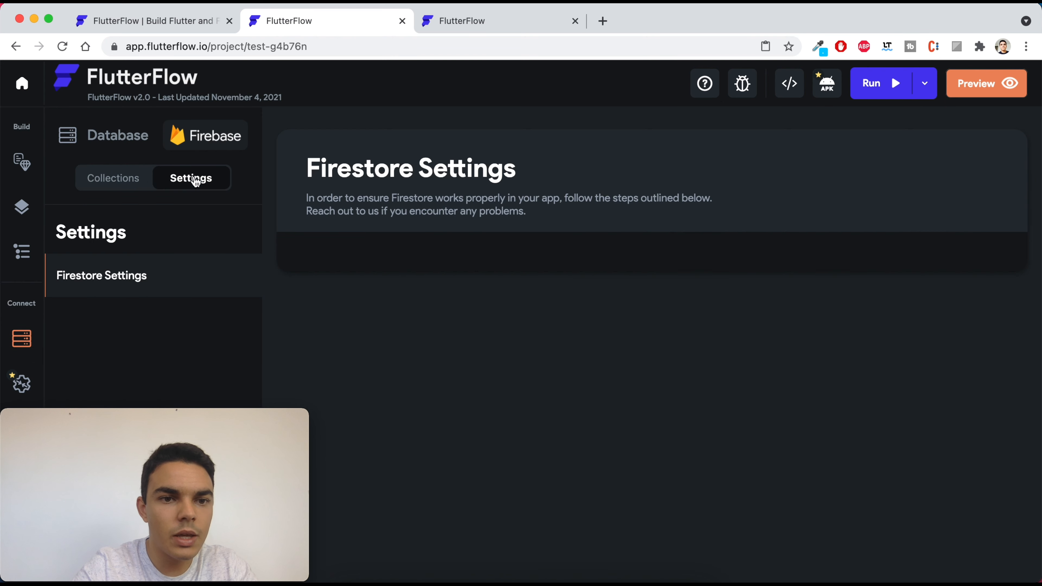
{"action": "left_click", "coordinate": [128, 185]}
{"action": "left_click", "coordinate": [25, 257]}
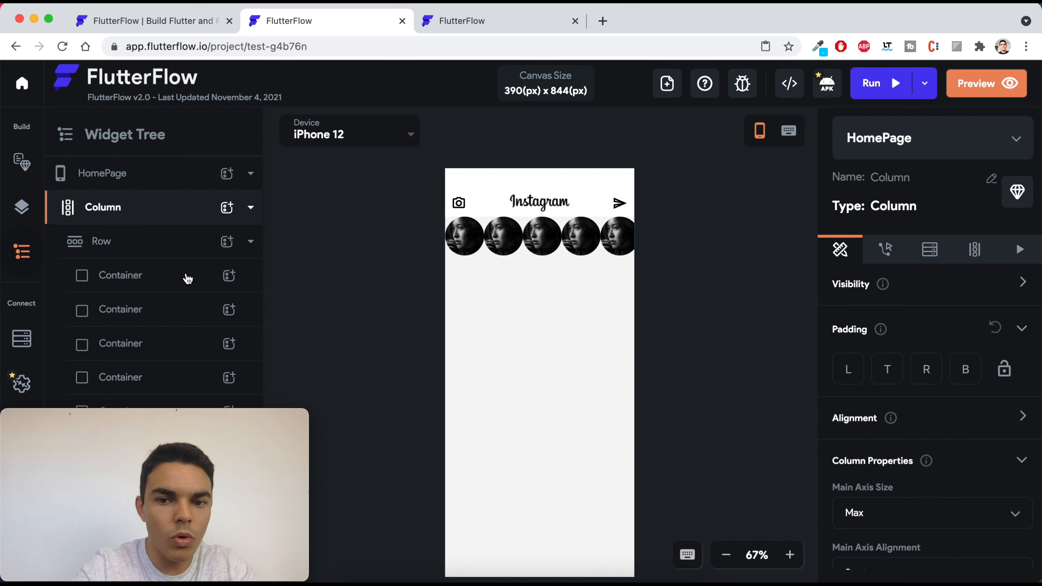
- Upload photo-8.jpeg as the background image of the second circular Container in the Row
{"action": "left_click", "coordinate": [508, 235]}
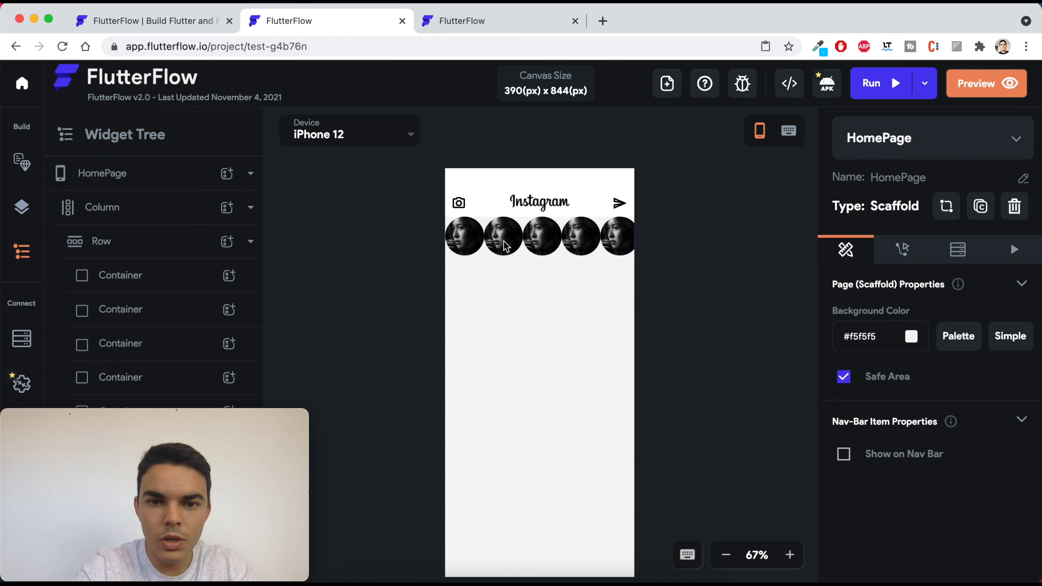
{"action": "left_click", "coordinate": [509, 243]}
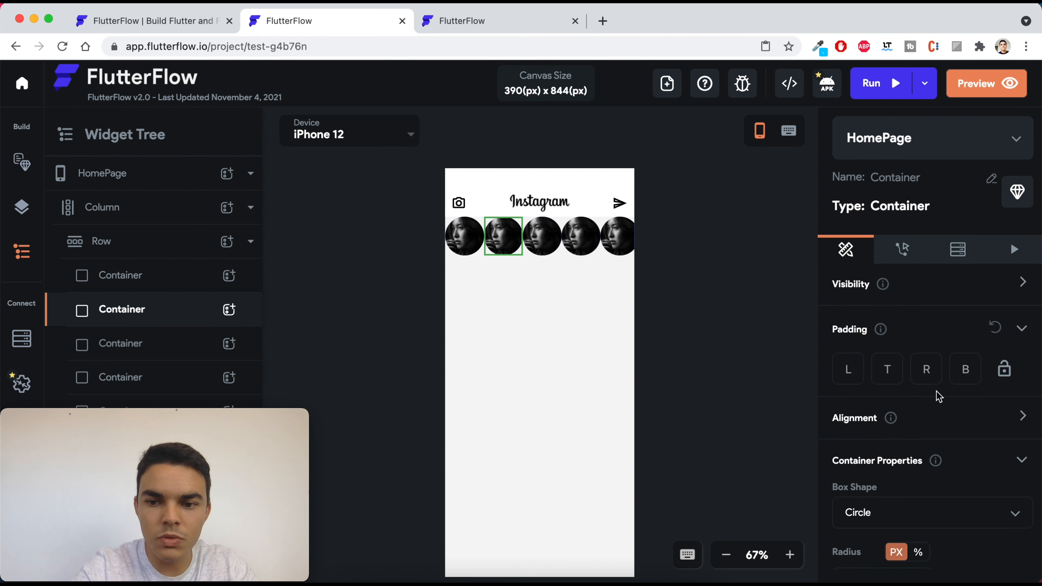
{"action": "scroll", "coordinate": [939, 396], "scroll_direction": "down", "scroll_amount": 10}
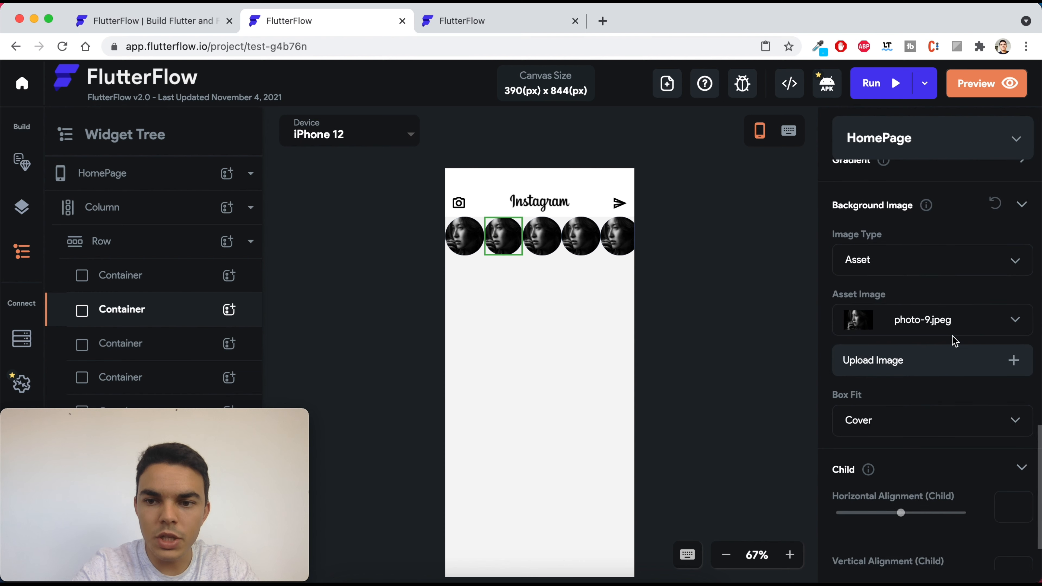
{"action": "scroll", "coordinate": [996, 321], "scroll_direction": "down", "scroll_amount": 1}
{"action": "left_click", "coordinate": [996, 320]}
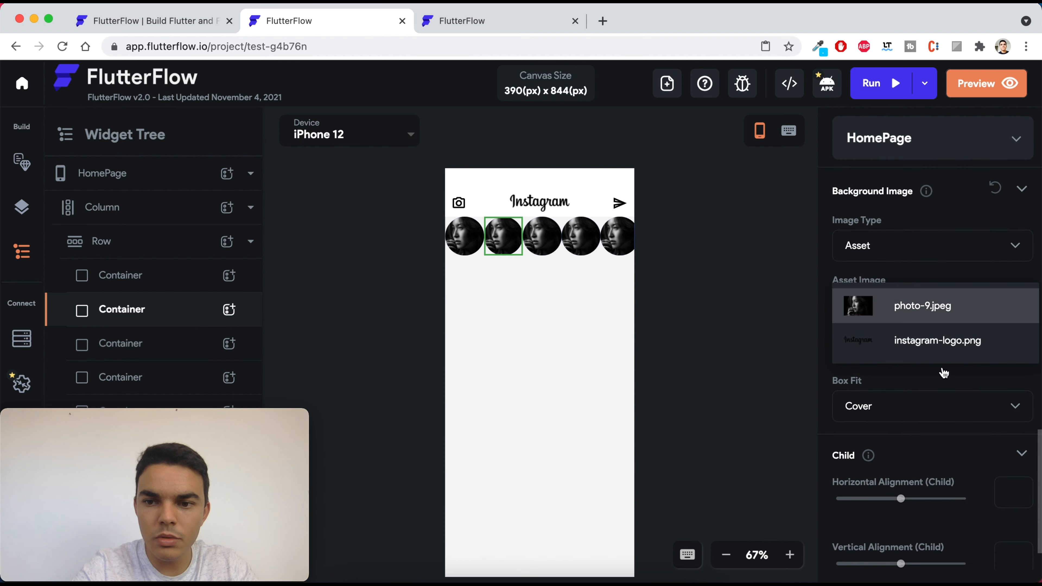
{"action": "left_click", "coordinate": [938, 378]}
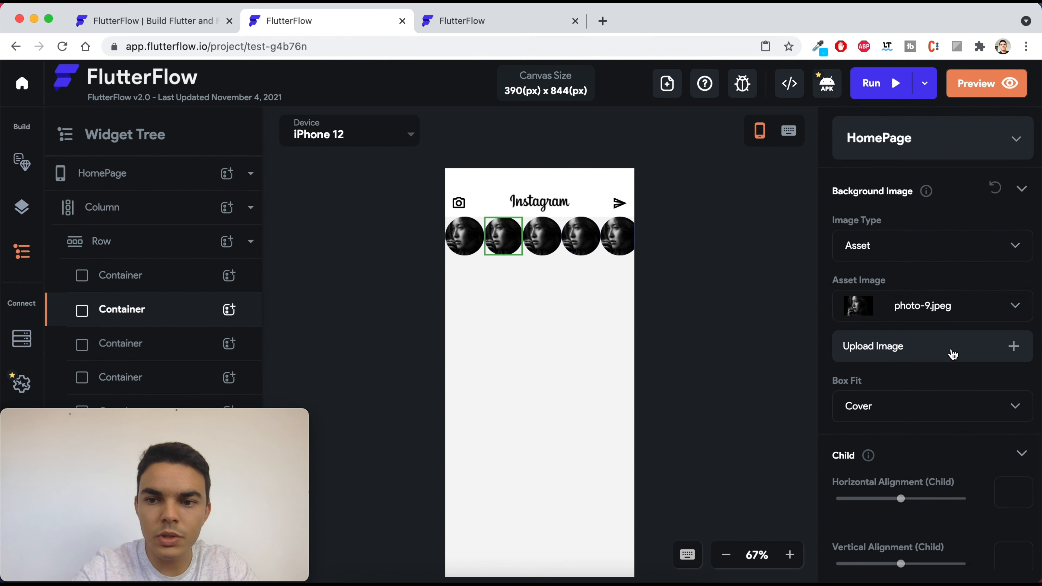
{"action": "left_click", "coordinate": [896, 355]}
{"action": "left_click", "coordinate": [583, 192]}
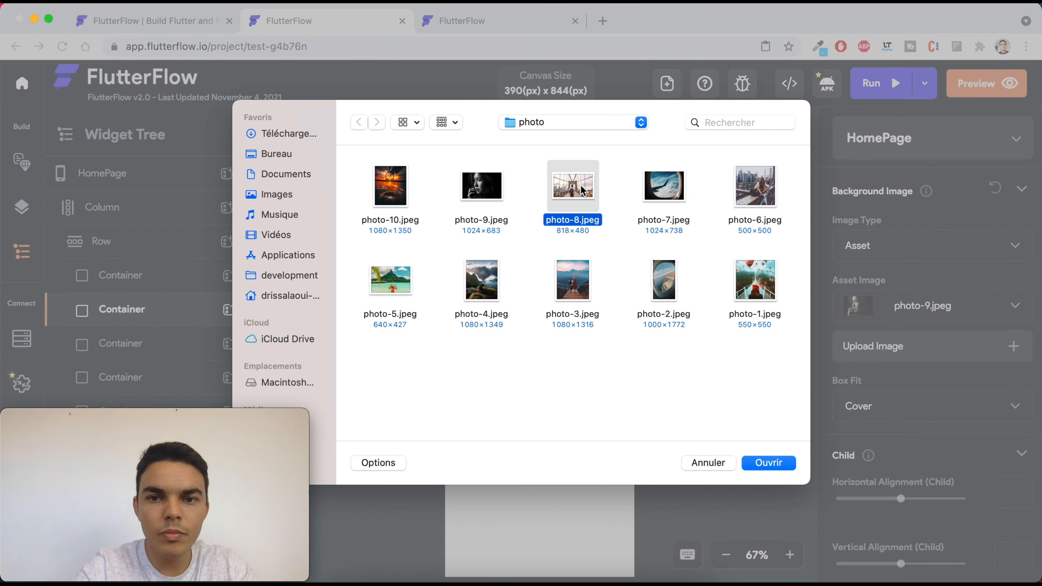
{"action": "double_click", "coordinate": [582, 192]}
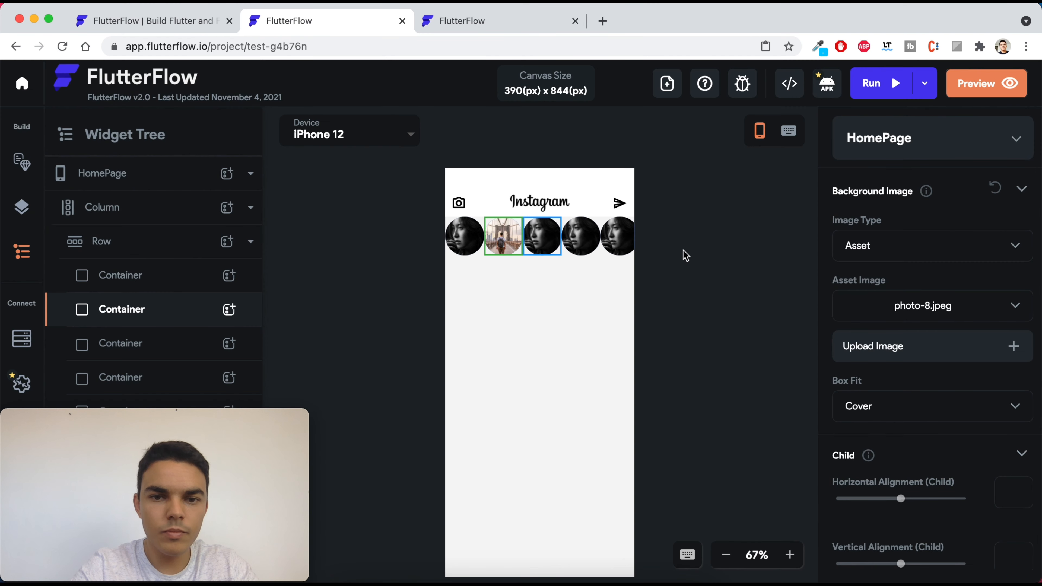
- Upload photo-7.jpeg as the background image of the third circular Container in the Row
{"action": "left_click", "coordinate": [539, 238]}
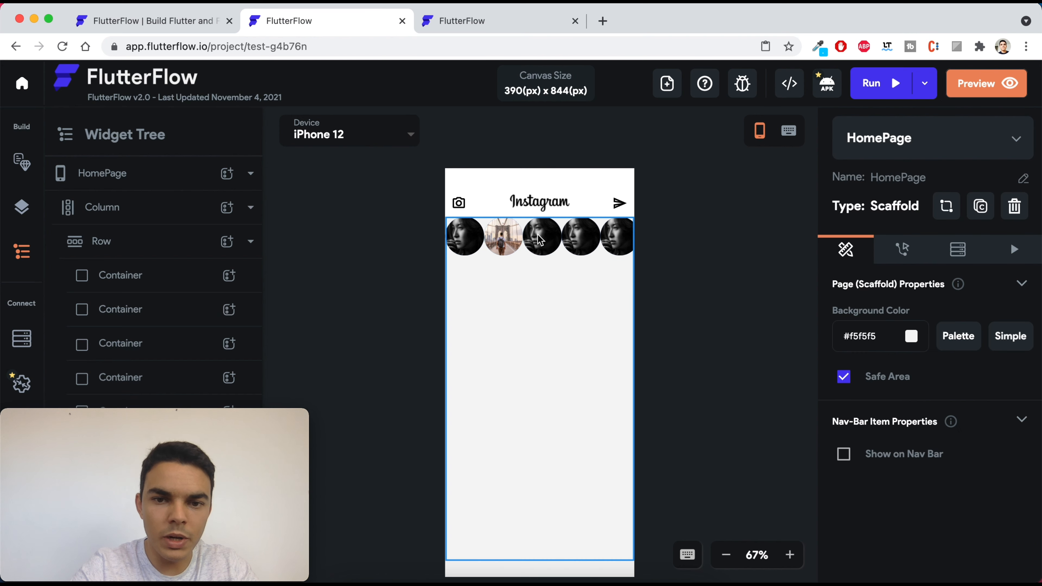
{"action": "left_click", "coordinate": [540, 237]}
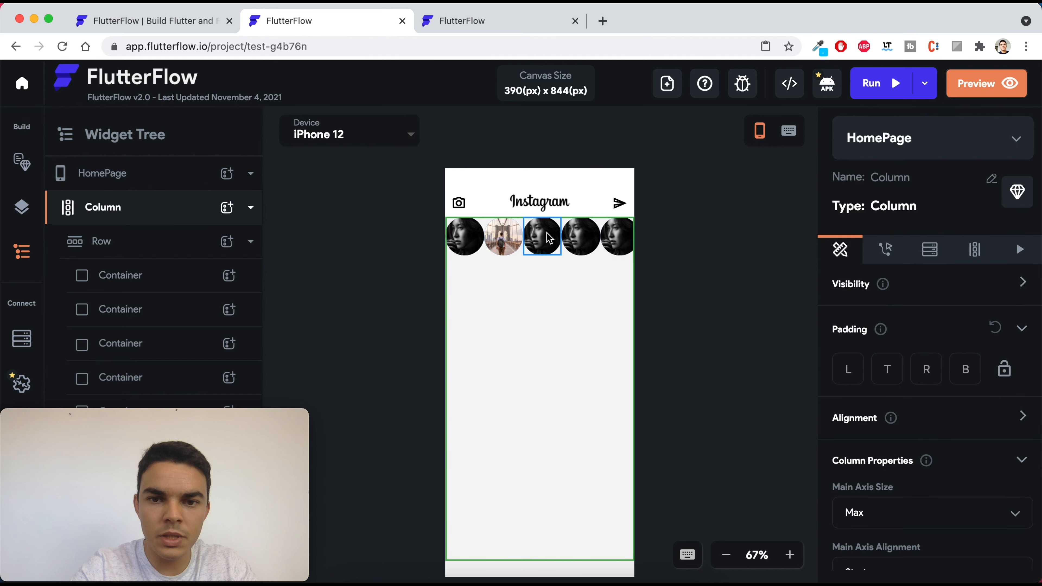
{"action": "left_click", "coordinate": [547, 233]}
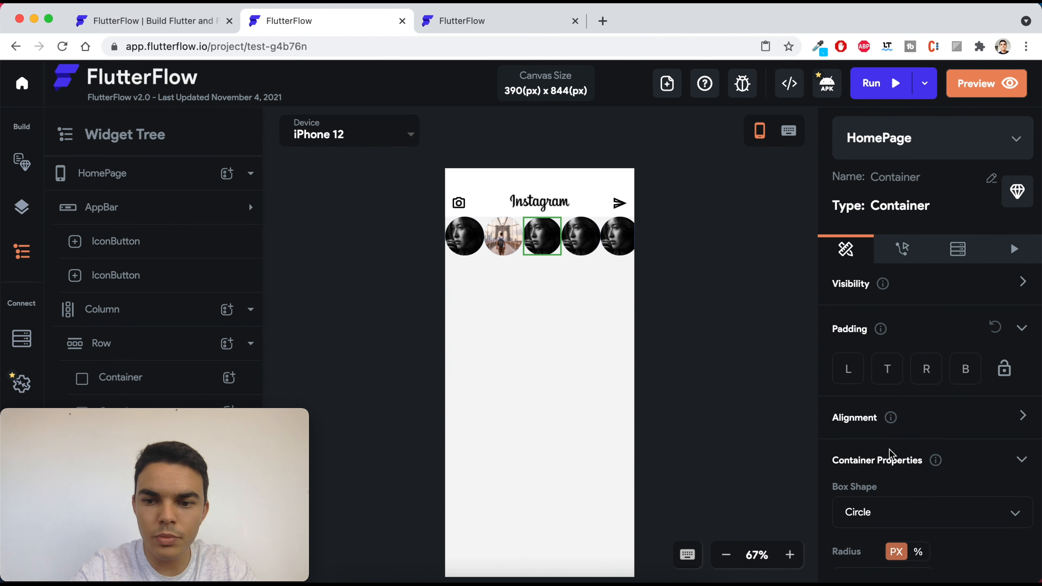
{"action": "scroll", "coordinate": [891, 458], "scroll_direction": "down", "scroll_amount": 10}
{"action": "scroll", "coordinate": [899, 486], "scroll_direction": "down", "scroll_amount": 8}
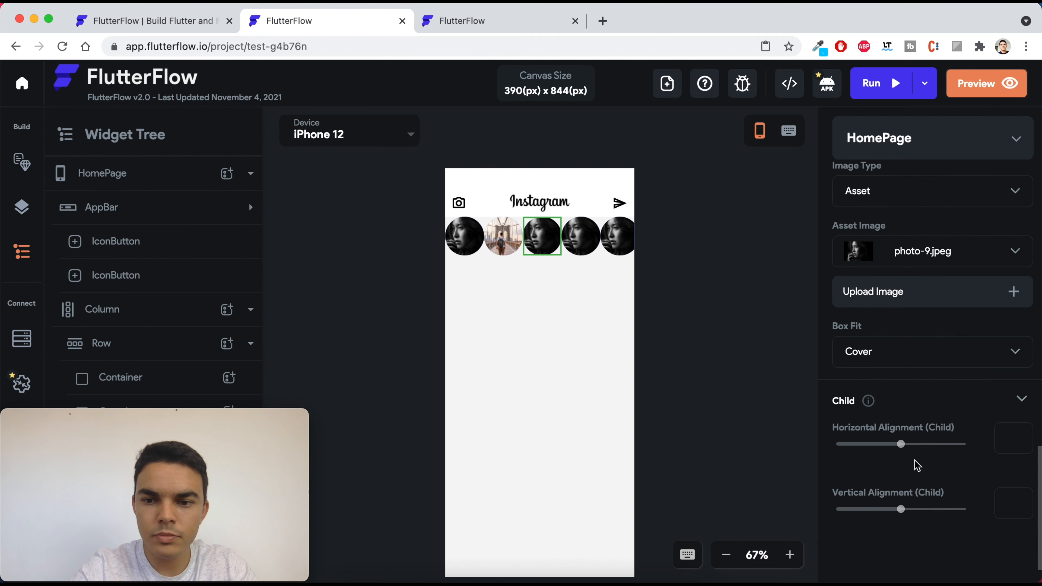
{"action": "left_click", "coordinate": [960, 299]}
{"action": "left_click", "coordinate": [592, 193]}
{"action": "double_click", "coordinate": [675, 183]}
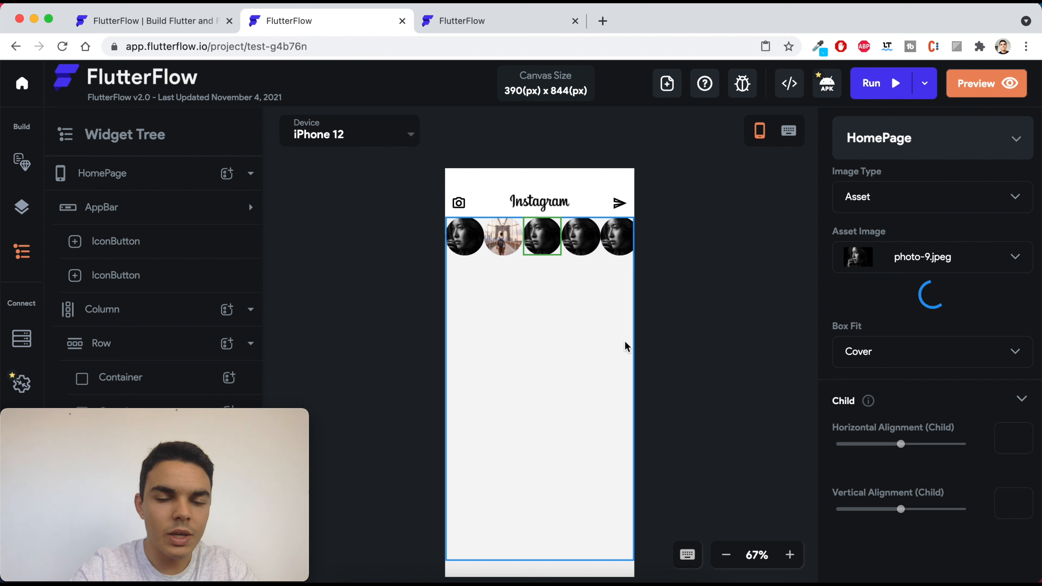
- Scroll the story Row to its end and back to check the replaced photos
{"action": "left_click", "coordinate": [660, 340]}
{"action": "scroll", "coordinate": [595, 236], "scroll_direction": "right", "scroll_amount": 2}
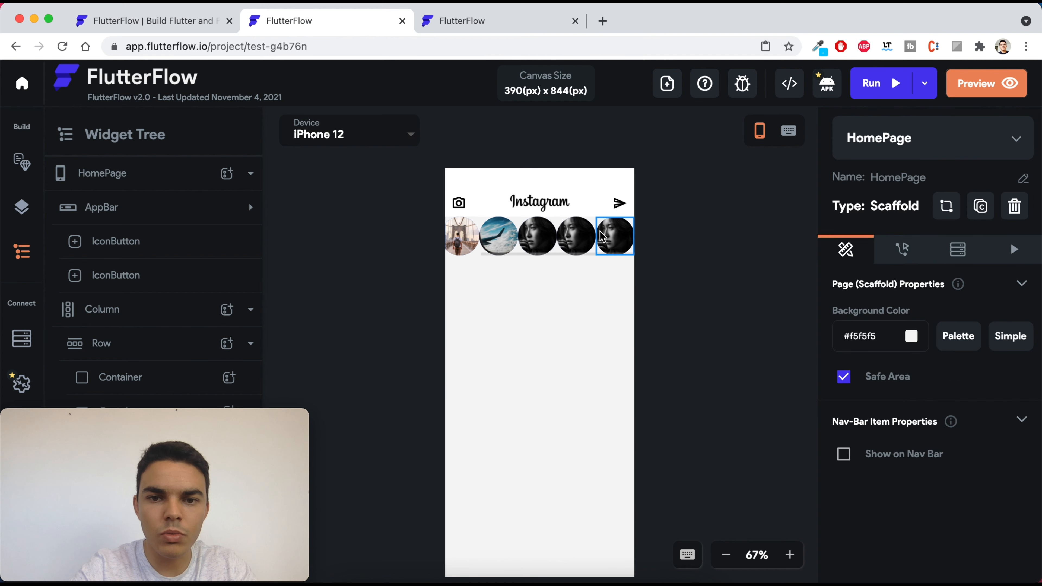
{"action": "scroll", "coordinate": [601, 237], "scroll_direction": "left", "scroll_amount": 2}
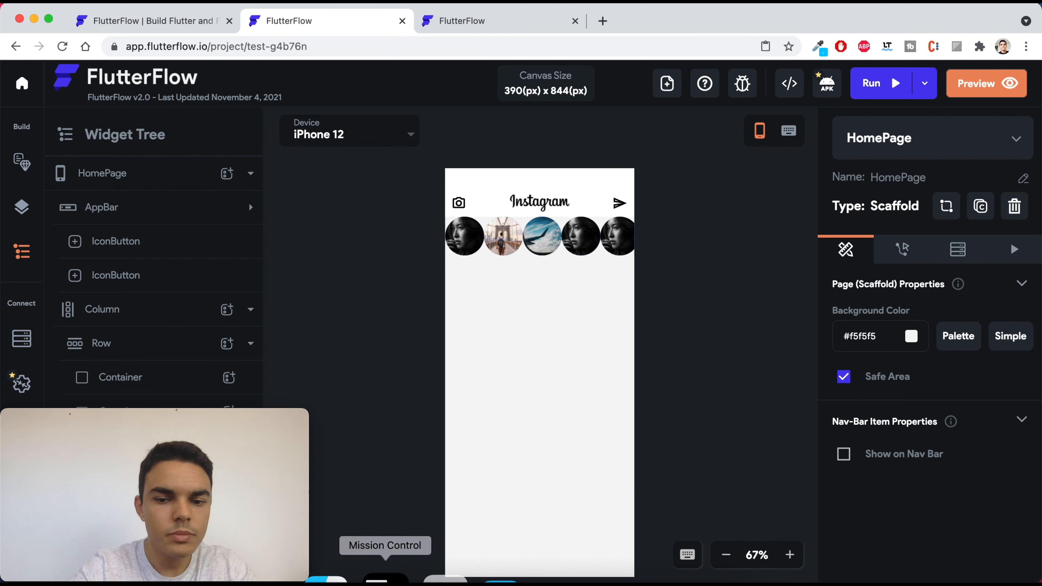
- Switch to the iPhone 13 simulator to examine the post layout below the stories, and return to FlutterFlow
{"action": "left_click", "coordinate": [458, 580]}
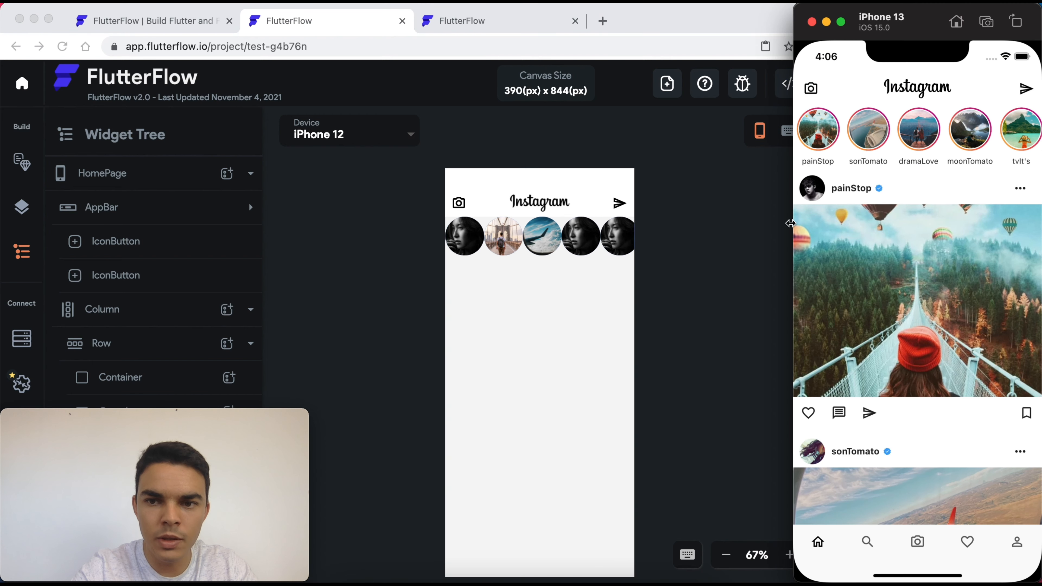
{"action": "left_click_drag", "start_coordinate": [873, 363], "coordinate": [901, 419]}
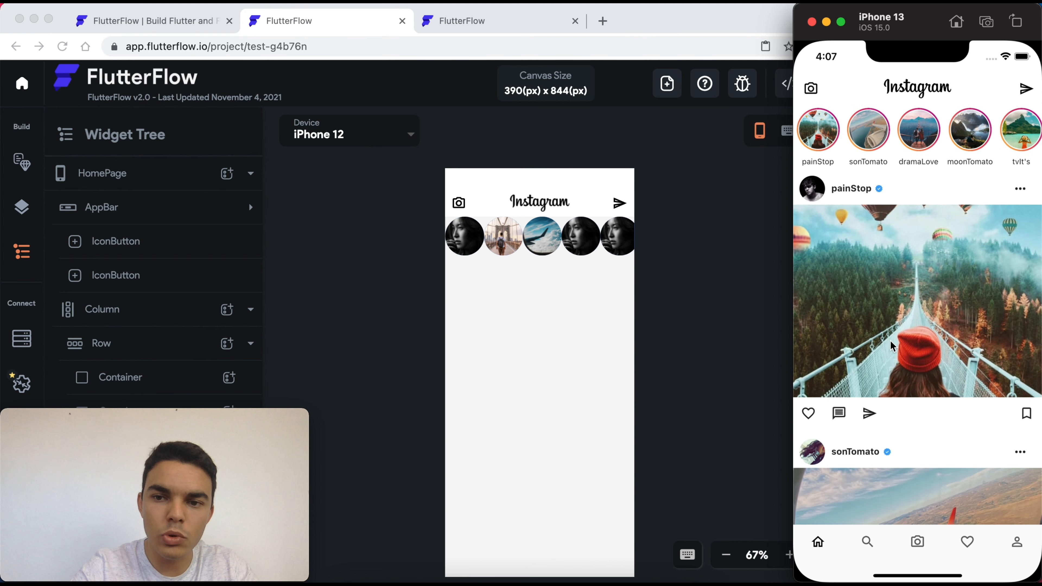
{"action": "left_click", "coordinate": [355, 341]}
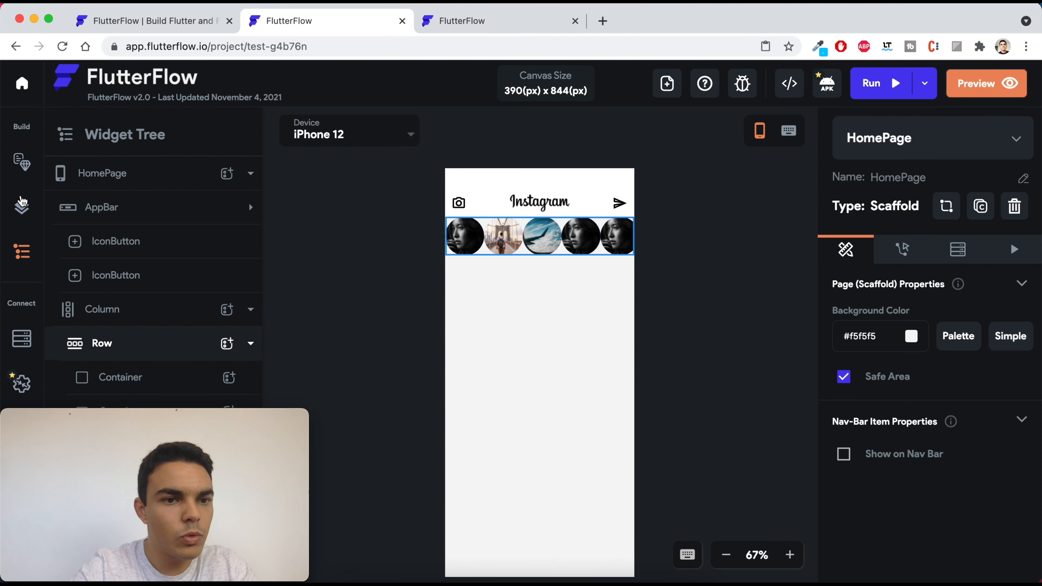
- Add a Column below the story Row and place a Container inside it
{"action": "left_click", "coordinate": [21, 207]}
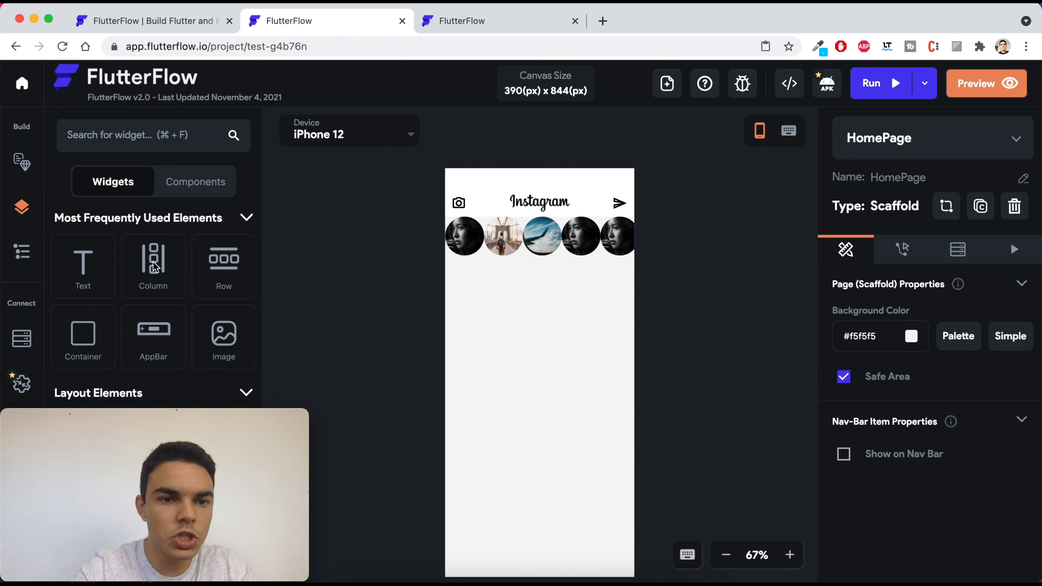
{"action": "left_click_drag", "start_coordinate": [183, 267], "coordinate": [530, 341]}
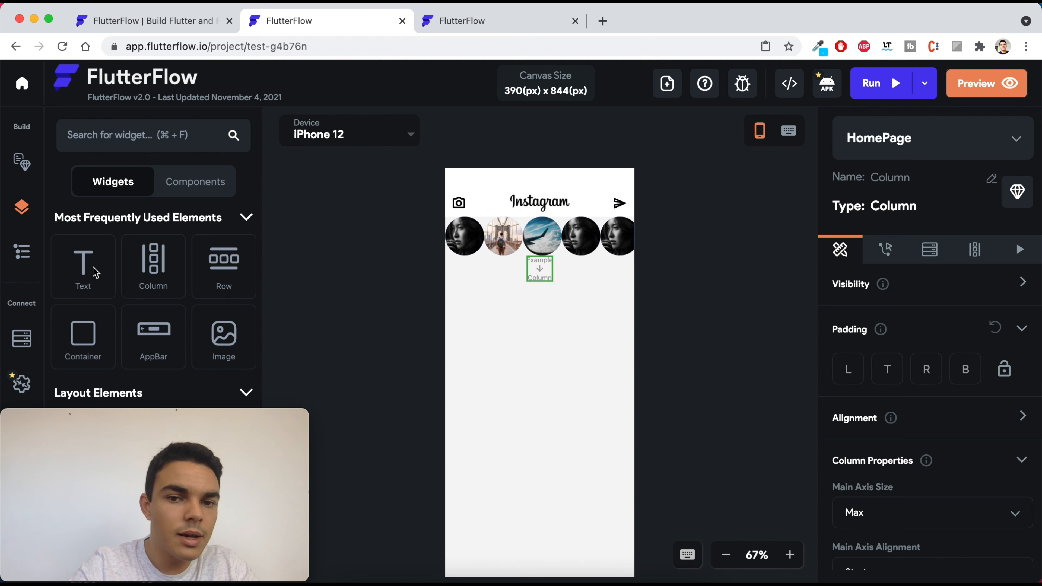
{"action": "scroll", "coordinate": [92, 267], "scroll_direction": "down", "scroll_amount": 1}
{"action": "scroll", "coordinate": [93, 268], "scroll_direction": "down", "scroll_amount": 3}
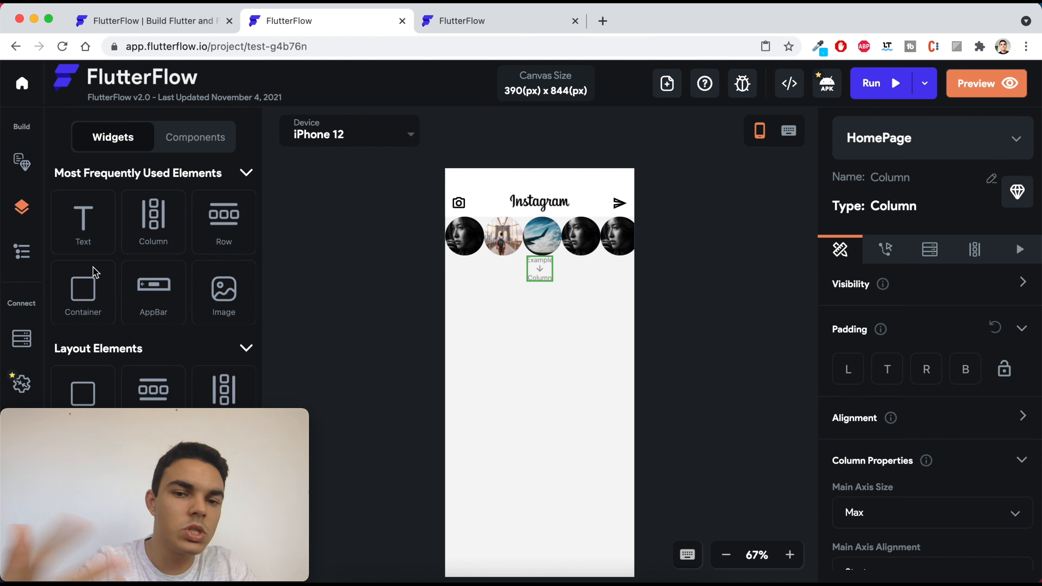
{"action": "scroll", "coordinate": [96, 272], "scroll_direction": "down", "scroll_amount": 1}
{"action": "scroll", "coordinate": [96, 272], "scroll_direction": "down", "scroll_amount": 2}
{"action": "left_click_drag", "start_coordinate": [95, 272], "coordinate": [538, 268]}
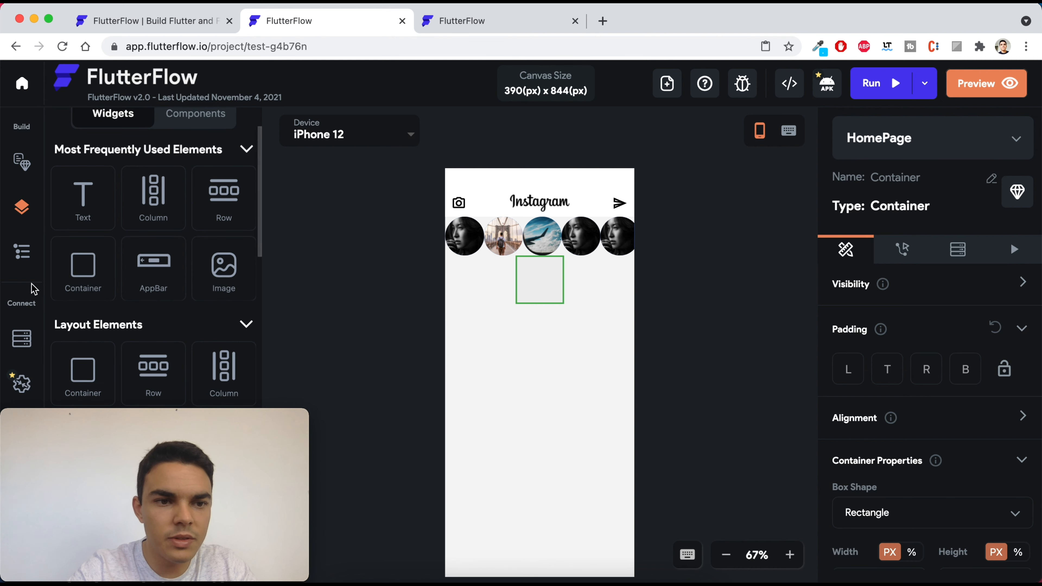
- Examine the new Column and its nested Container in the widget tree and on the canvas
{"action": "left_click", "coordinate": [23, 256]}
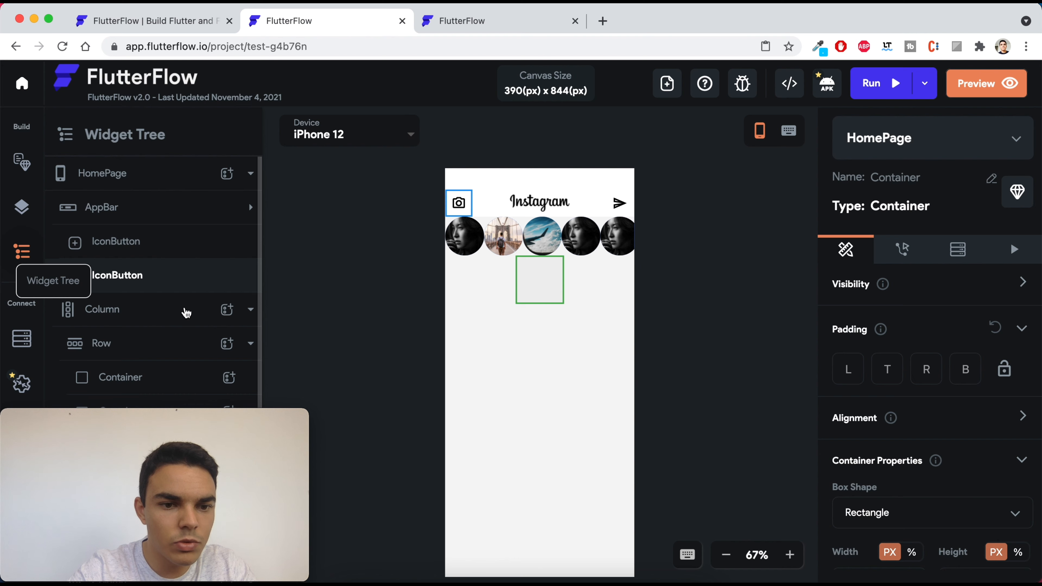
{"action": "scroll", "coordinate": [186, 421], "scroll_direction": "down", "scroll_amount": 2}
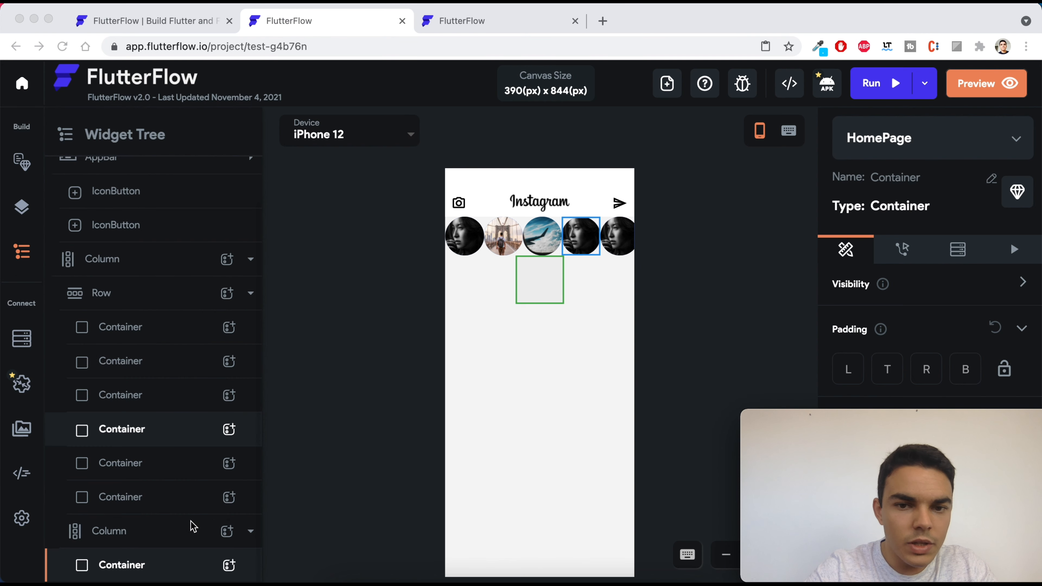
{"action": "left_click", "coordinate": [537, 287]}
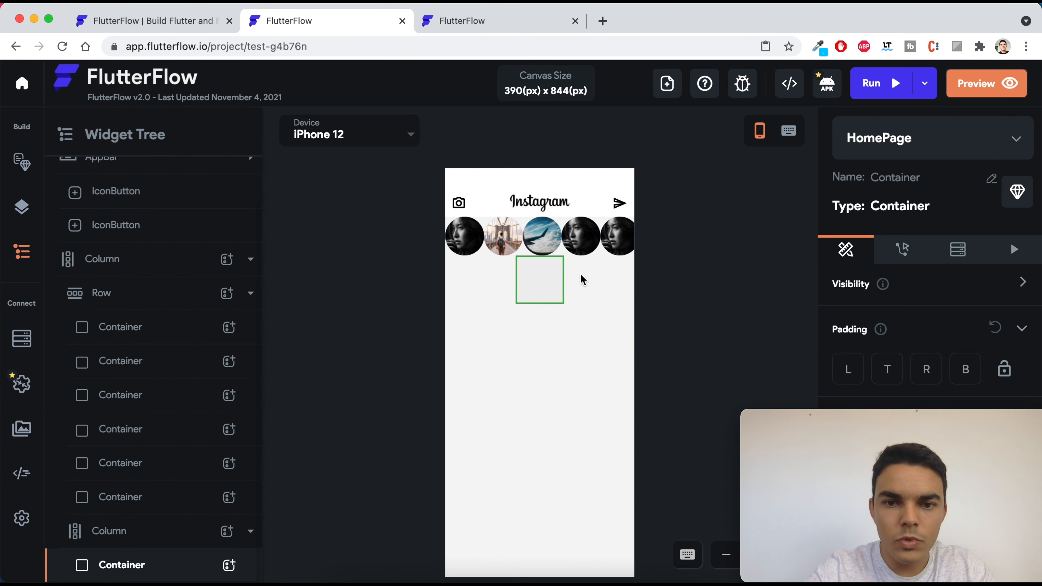
- Give the Container in the new Column an infinite width and set its height to 400 px
{"action": "scroll", "coordinate": [918, 289], "scroll_direction": "down", "scroll_amount": 6}
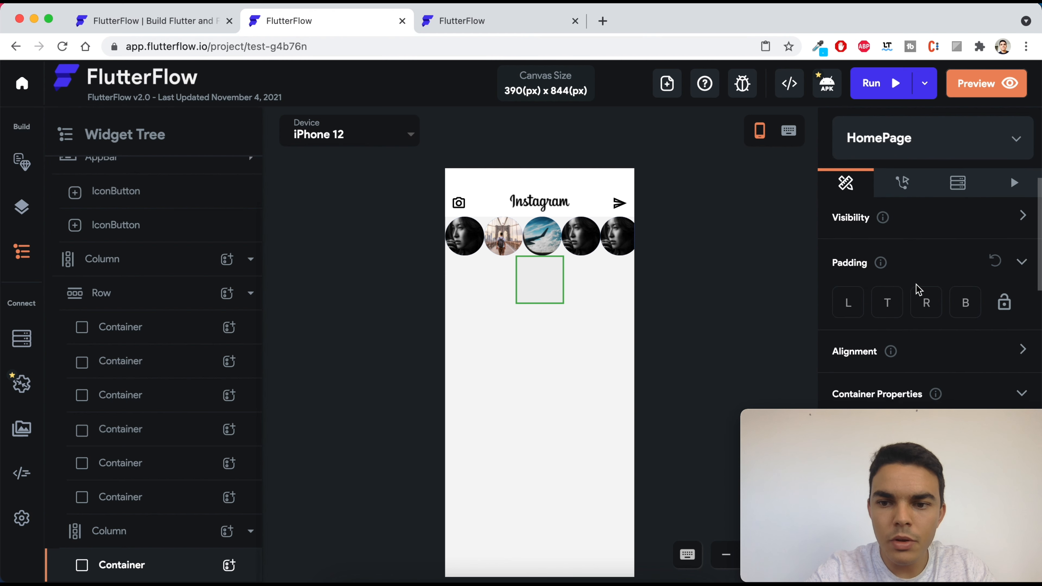
{"action": "left_click", "coordinate": [913, 332]}
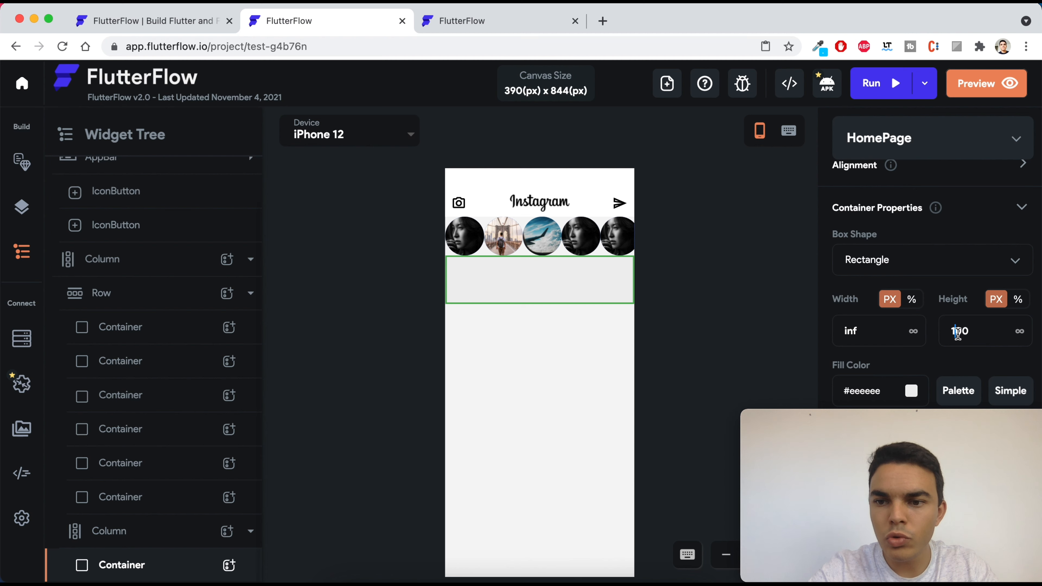
{"action": "key", "text": "BackSpace"}
{"action": "type", "text": "4"}
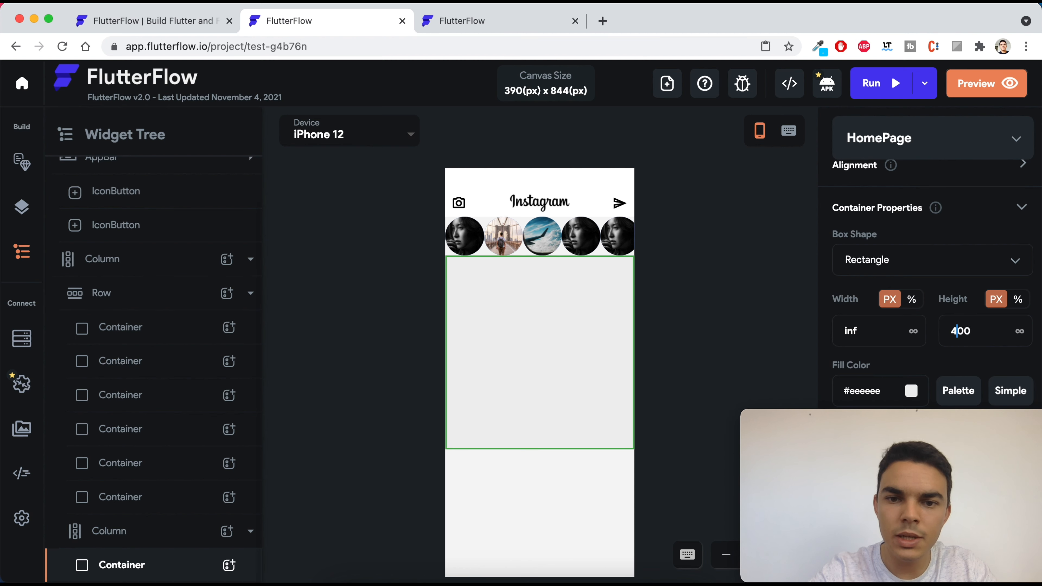
- Set the Container's fill color to the recent blue #3474e0
{"action": "scroll", "coordinate": [944, 347], "scroll_direction": "down", "scroll_amount": 5}
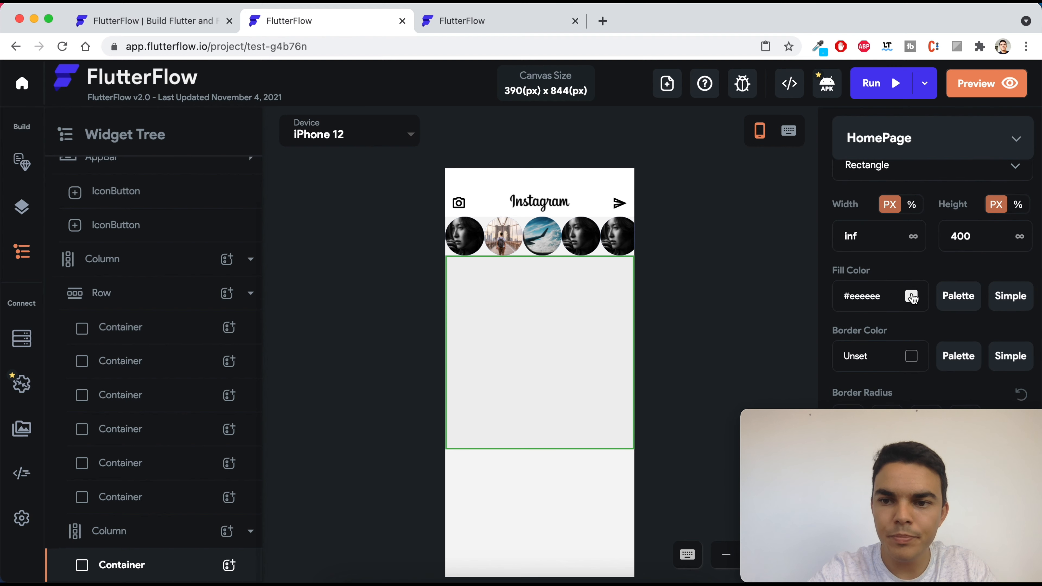
{"action": "left_click", "coordinate": [913, 295]}
{"action": "left_click", "coordinate": [458, 429]}
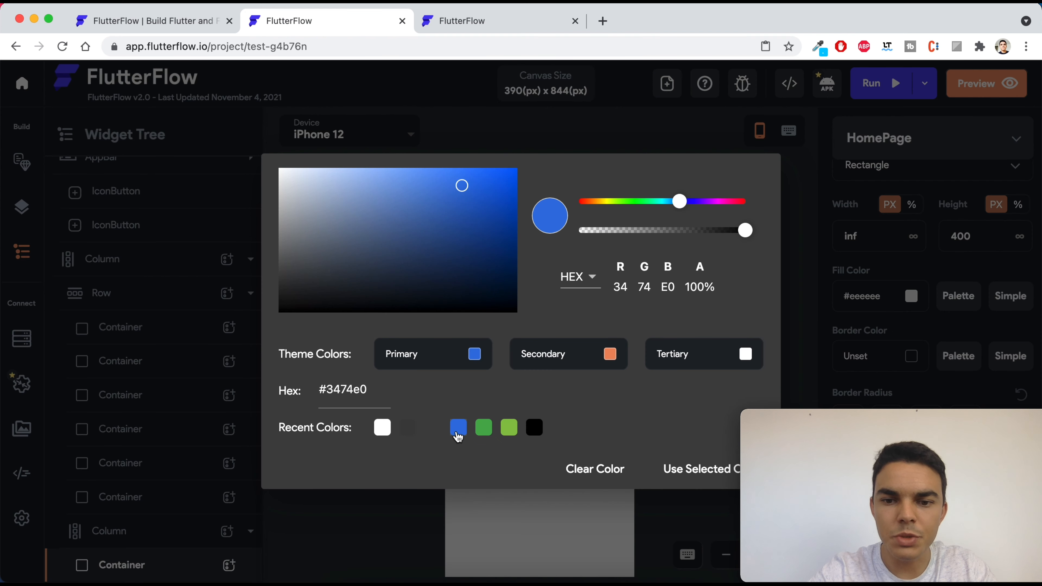
{"action": "left_click", "coordinate": [688, 472]}
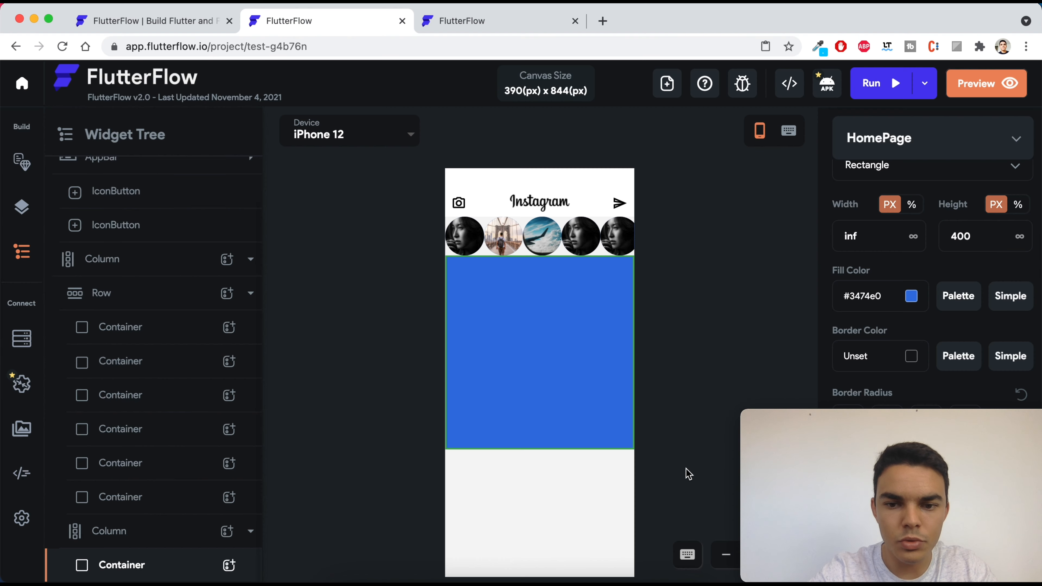
- Set the blue Container's top and bottom padding to 10 and duplicate it below itself in the same Column
{"action": "scroll", "coordinate": [914, 356], "scroll_direction": "down", "scroll_amount": 5}
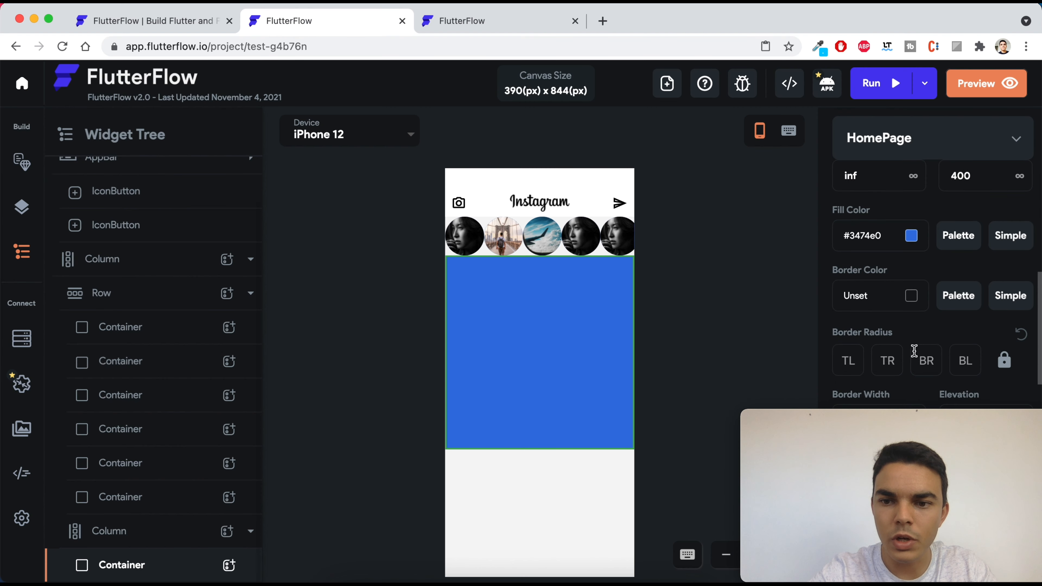
{"action": "scroll", "coordinate": [914, 351], "scroll_direction": "down", "scroll_amount": 5}
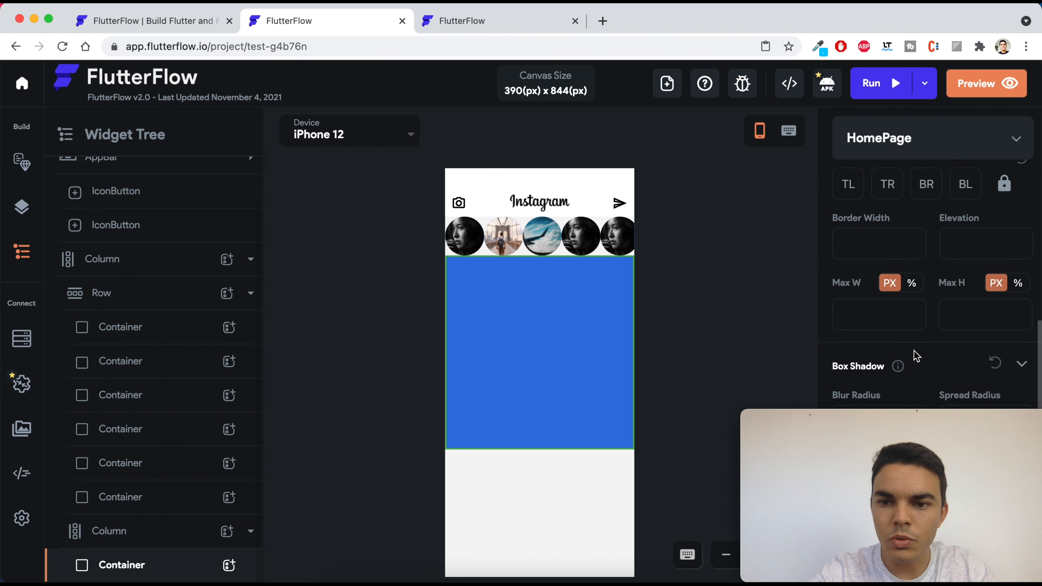
{"action": "scroll", "coordinate": [914, 350], "scroll_direction": "up", "scroll_amount": 4}
{"action": "scroll", "coordinate": [914, 351], "scroll_direction": "up", "scroll_amount": 10}
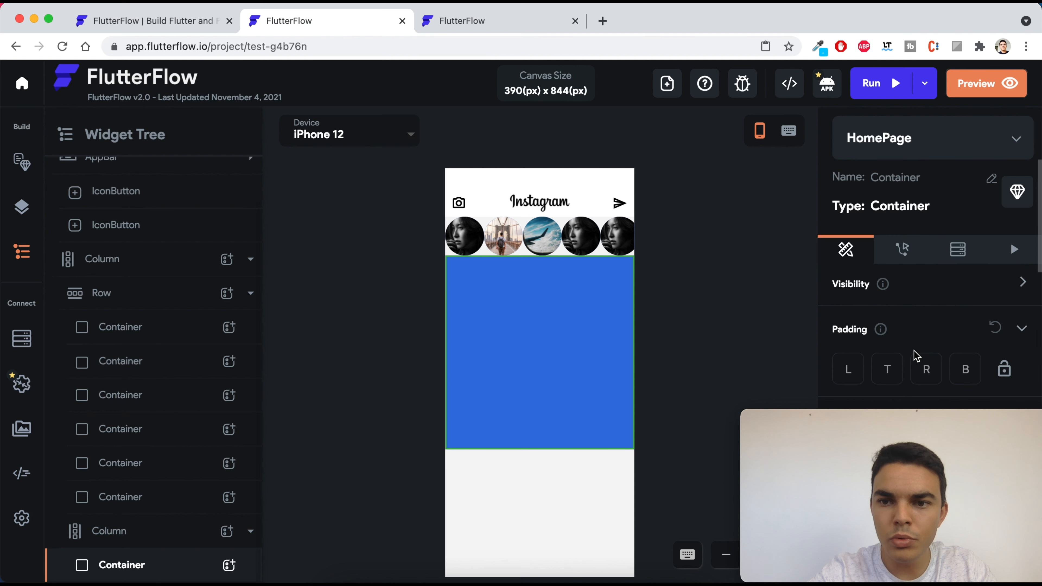
{"action": "left_click", "coordinate": [890, 368]}
{"action": "type", "text": "10"}
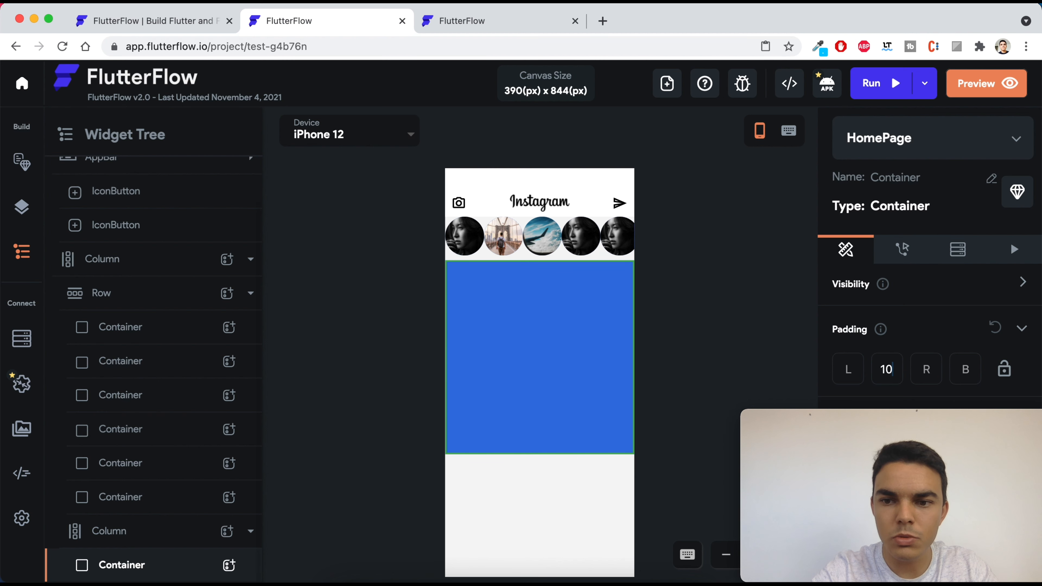
{"action": "left_click", "coordinate": [967, 370]}
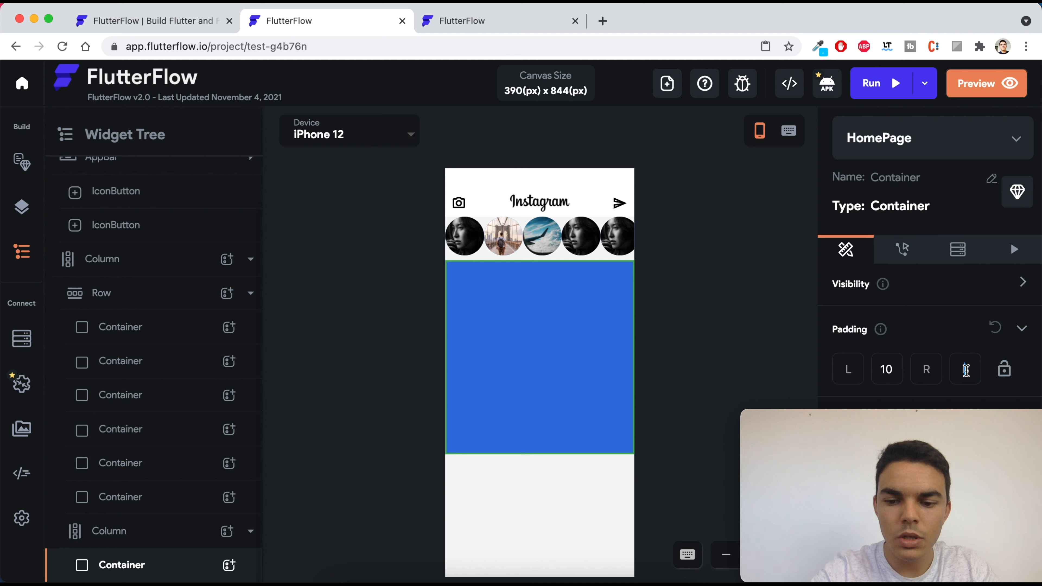
{"action": "type", "text": "10"}
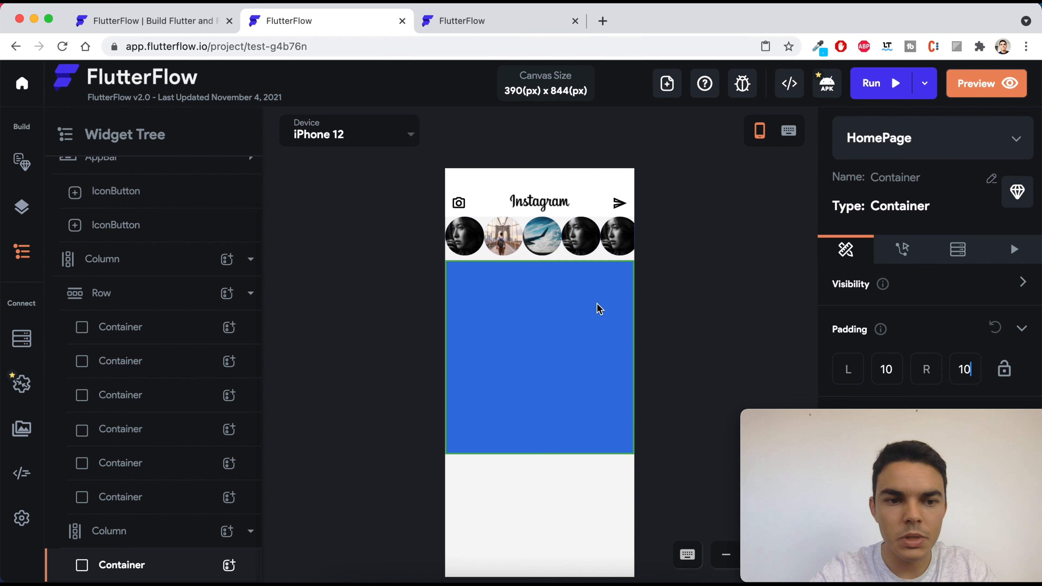
{"action": "left_click", "coordinate": [138, 571]}
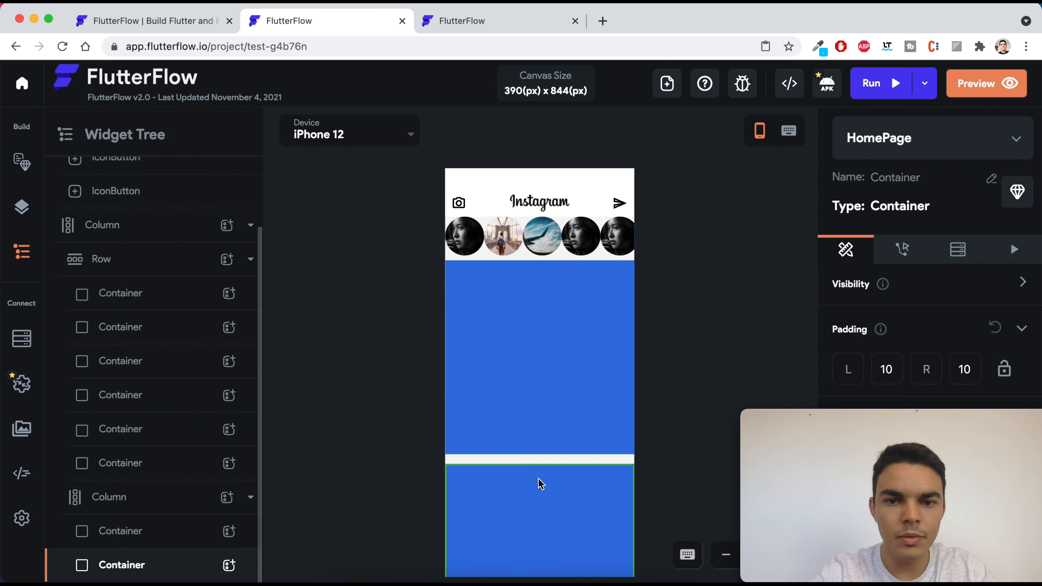
- Set the HomePage background color to the recent green
{"action": "left_click", "coordinate": [673, 370]}
{"action": "left_click", "coordinate": [913, 341]}
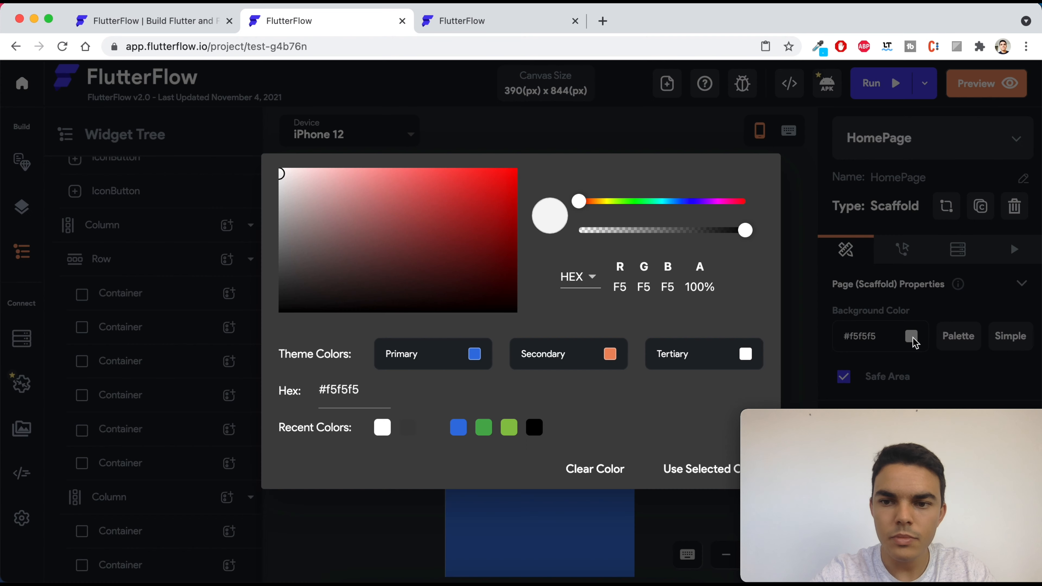
{"action": "left_click", "coordinate": [484, 427]}
{"action": "left_click", "coordinate": [716, 472]}
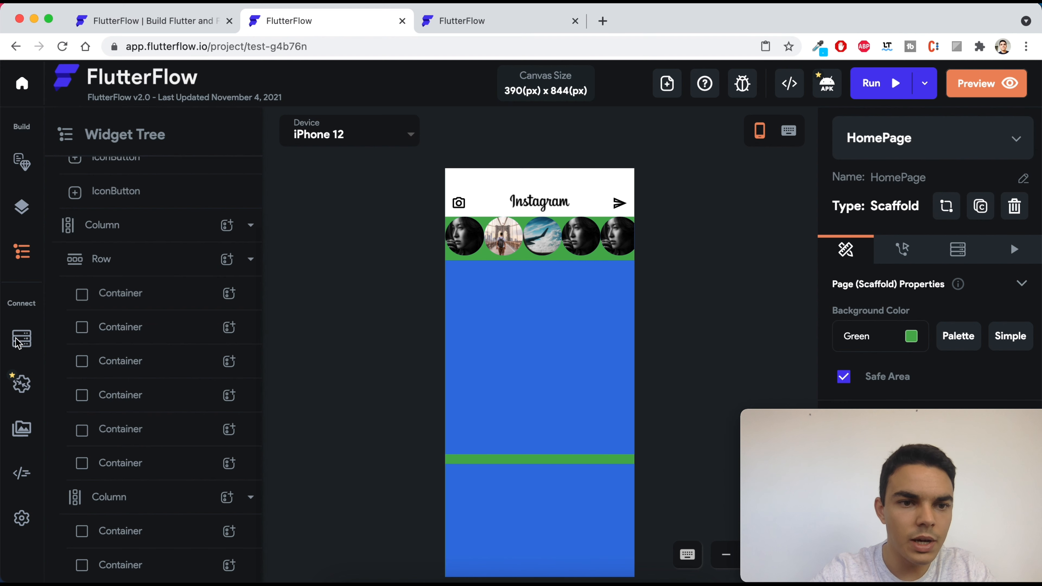
- Make the outer Column holding the stories and posts scrollable, and scroll the page up and down to check it
{"action": "left_click", "coordinate": [86, 304]}
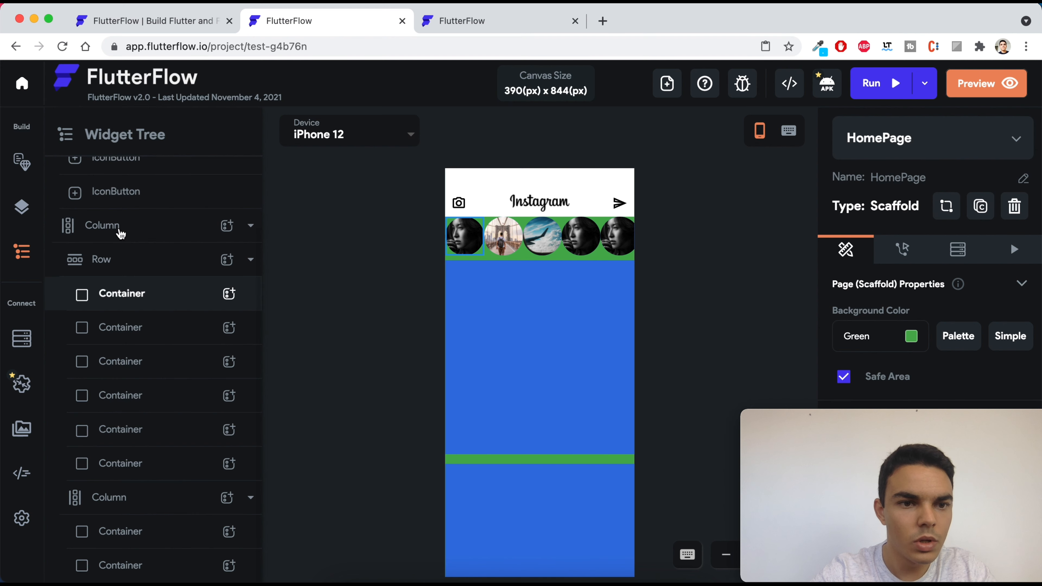
{"action": "scroll", "coordinate": [120, 233], "scroll_direction": "up", "scroll_amount": 2}
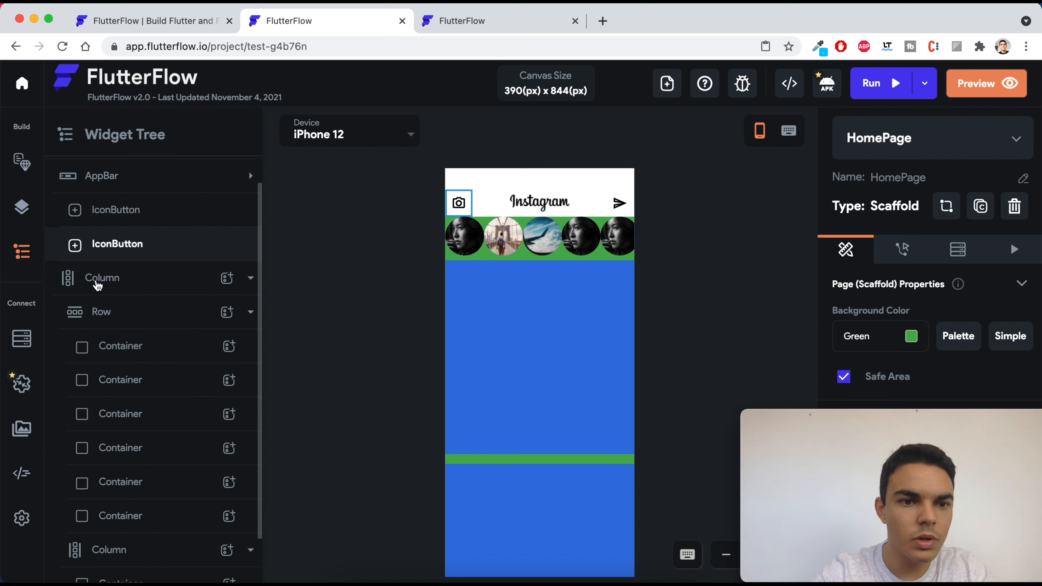
{"action": "scroll", "coordinate": [97, 286], "scroll_direction": "up", "scroll_amount": 1}
{"action": "left_click", "coordinate": [100, 279]}
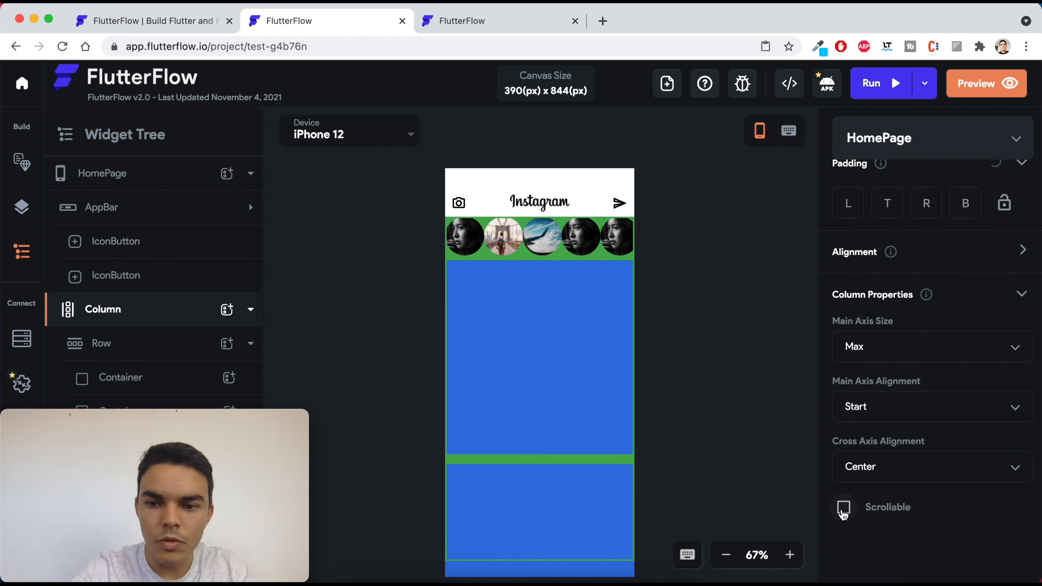
{"action": "left_click", "coordinate": [843, 512]}
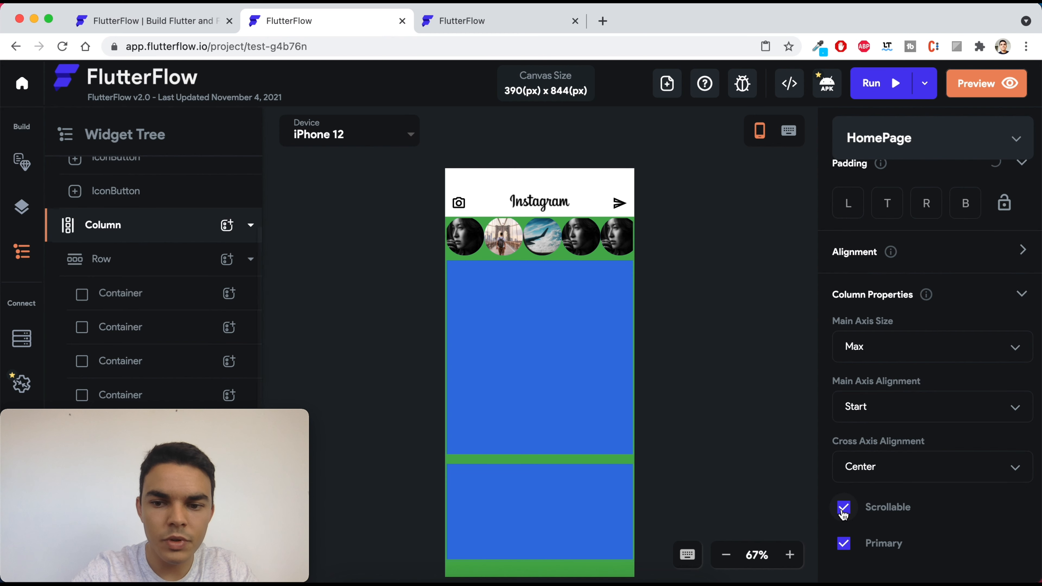
{"action": "scroll", "coordinate": [514, 441], "scroll_direction": "down", "scroll_amount": 3}
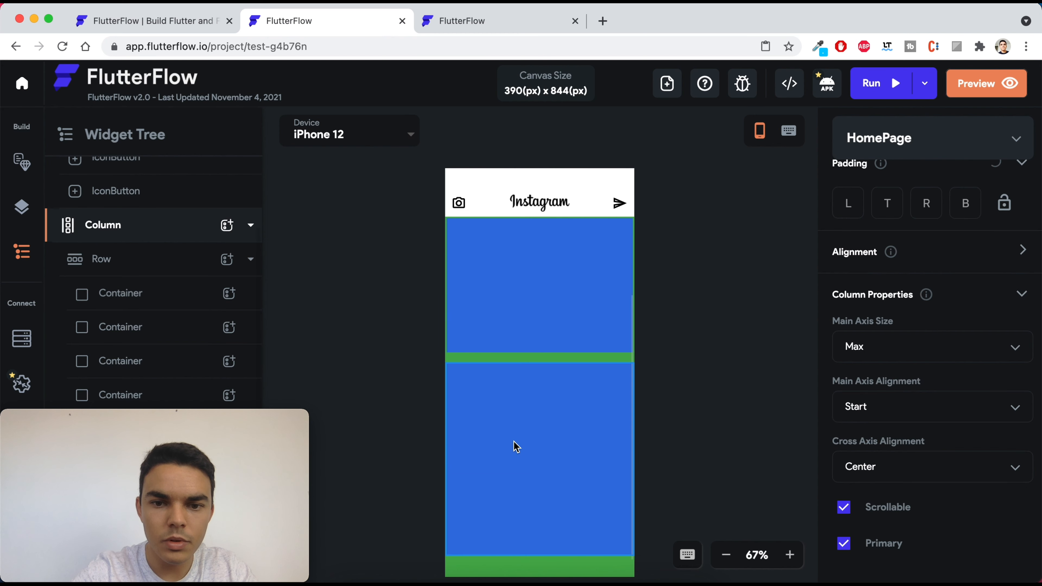
{"action": "scroll", "coordinate": [515, 443], "scroll_direction": "up", "scroll_amount": 3}
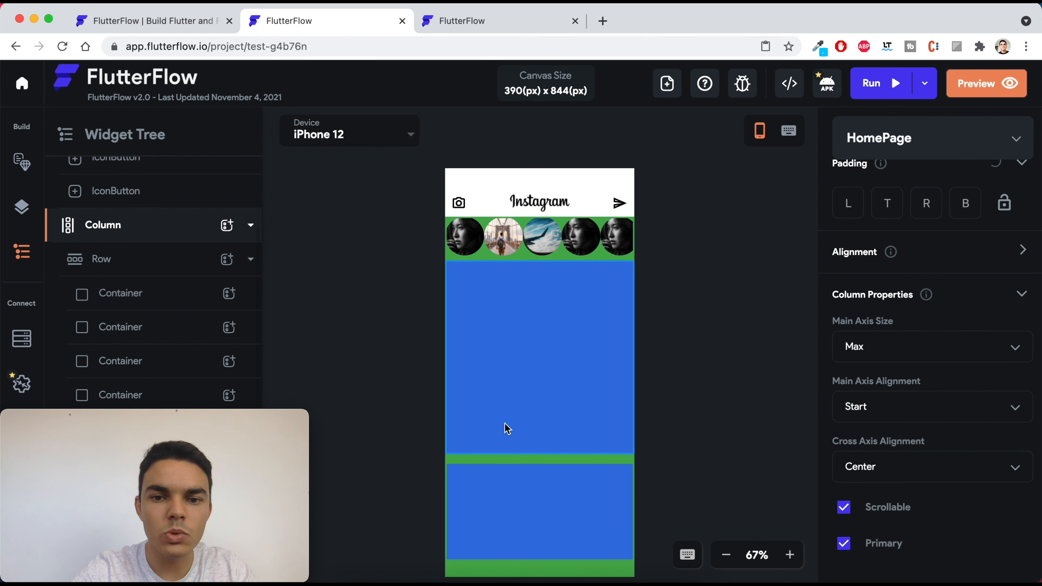
{"action": "scroll", "coordinate": [544, 536], "scroll_direction": "down", "scroll_amount": 3}
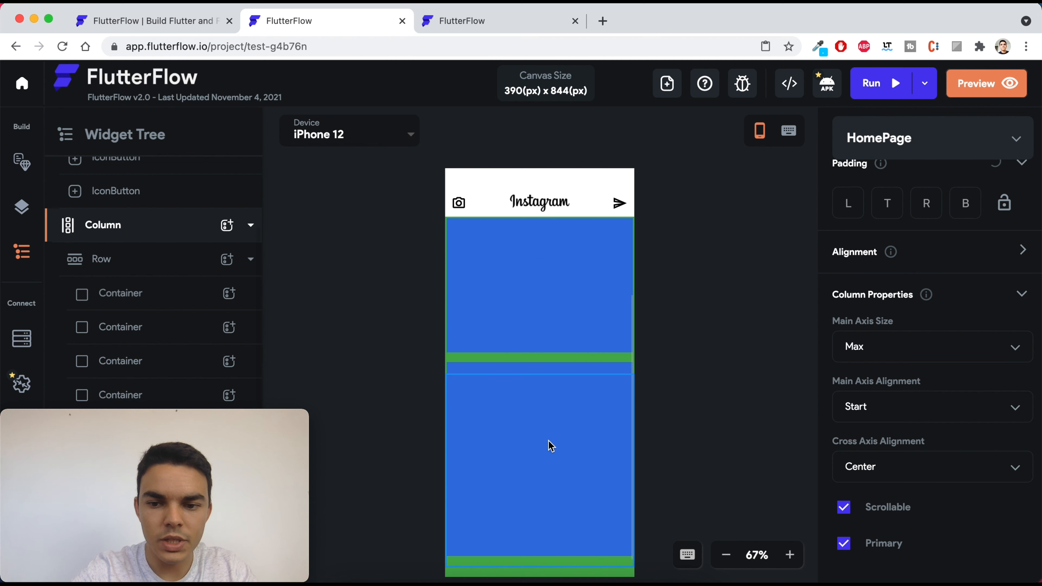
{"action": "scroll", "coordinate": [449, 421], "scroll_direction": "up", "scroll_amount": 3}
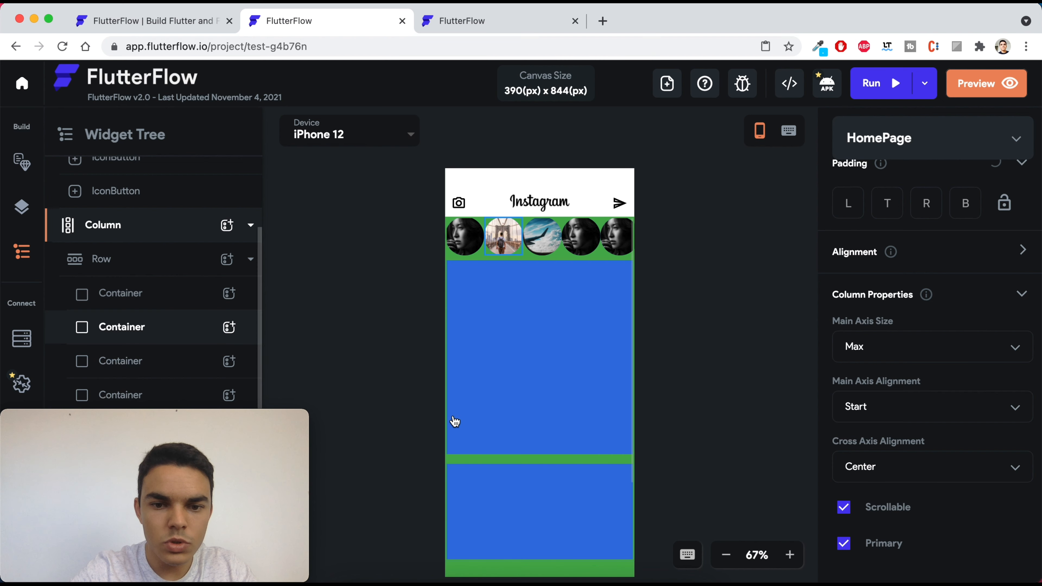
- Set the HomePage background color to White
{"action": "left_click", "coordinate": [506, 463]}
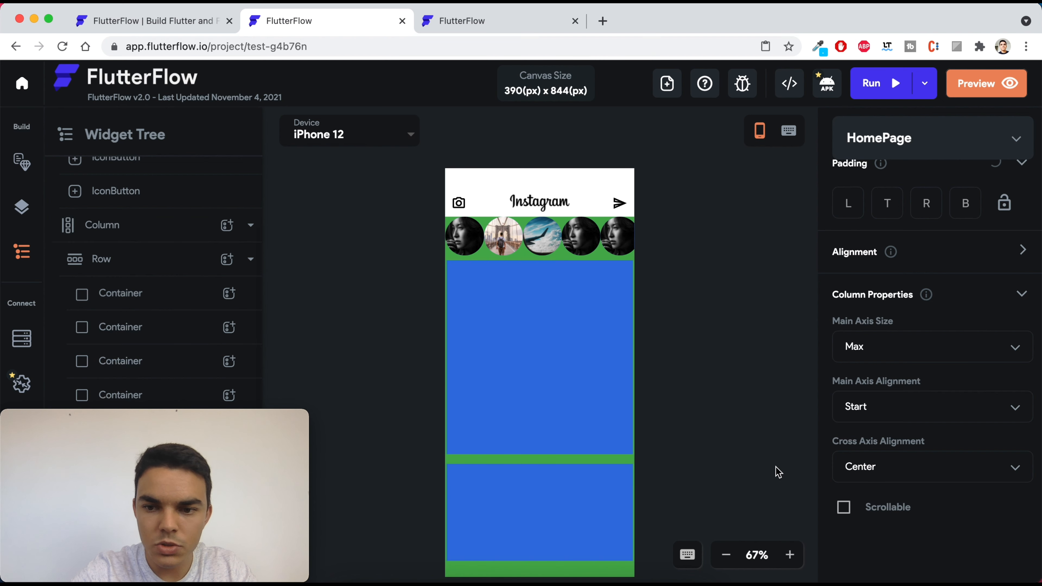
{"action": "left_click", "coordinate": [566, 575]}
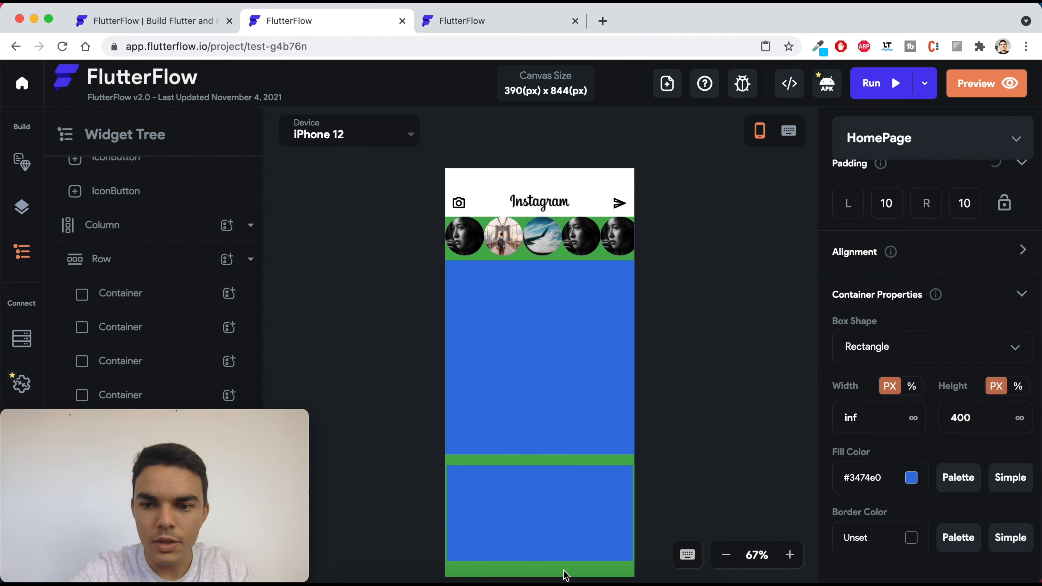
{"action": "left_click", "coordinate": [612, 570]}
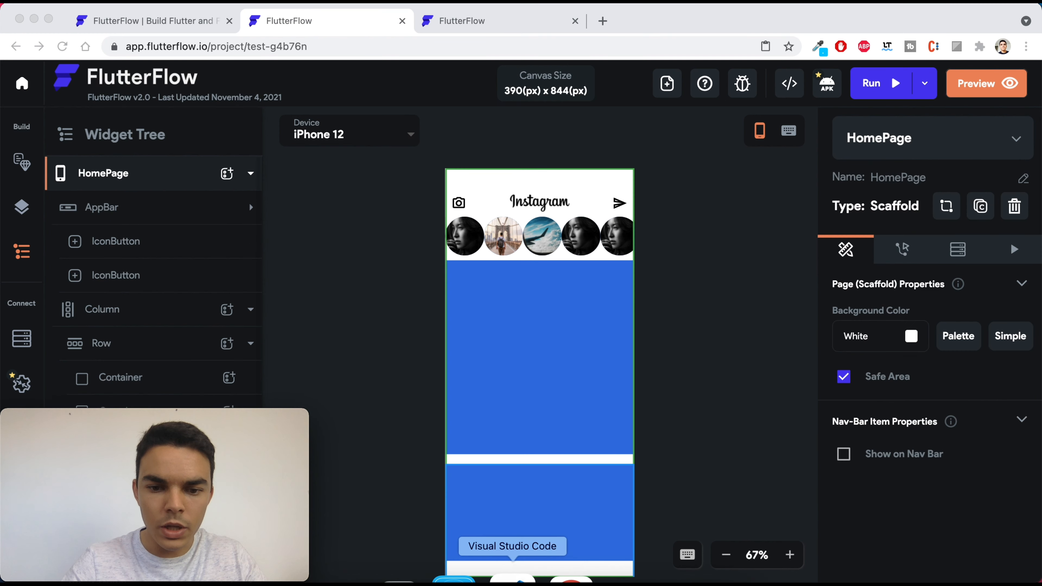
- Check the post layout in the iPhone 13 simulator, return to FlutterFlow, and add a Column inside the first blue Container
{"action": "left_click", "coordinate": [469, 579]}
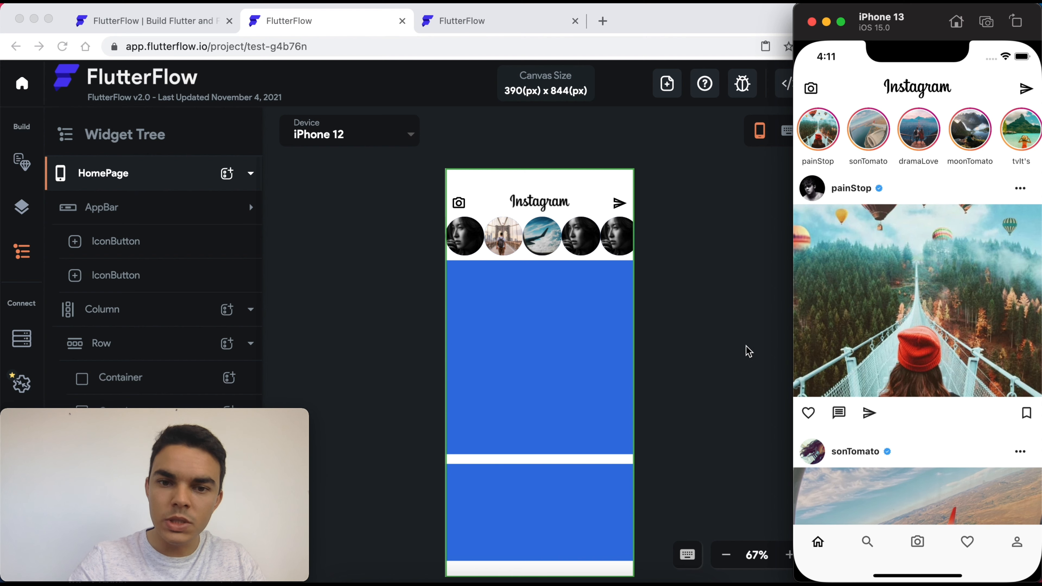
{"action": "left_click", "coordinate": [395, 379]}
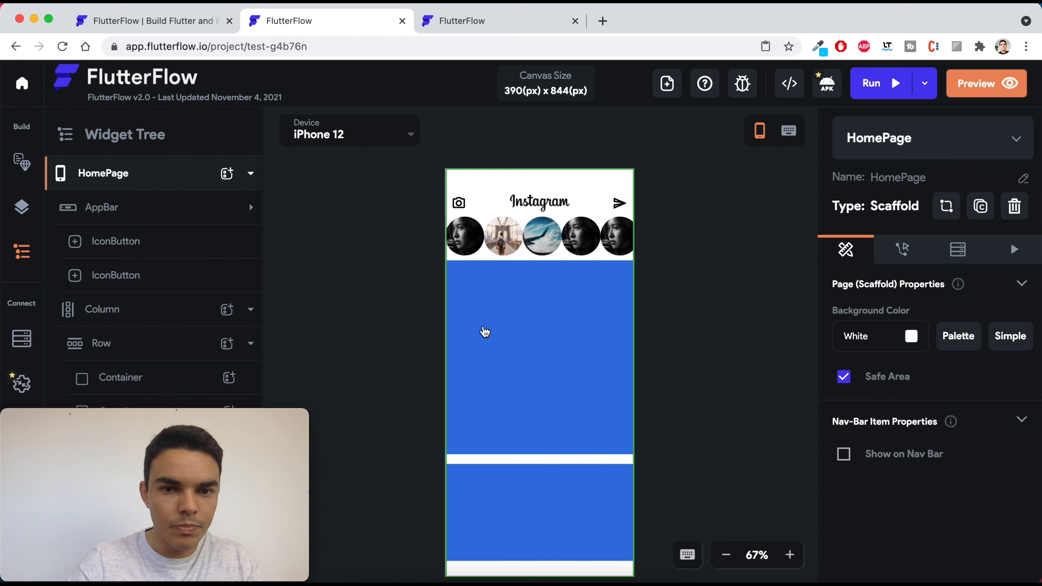
{"action": "left_click", "coordinate": [511, 314]}
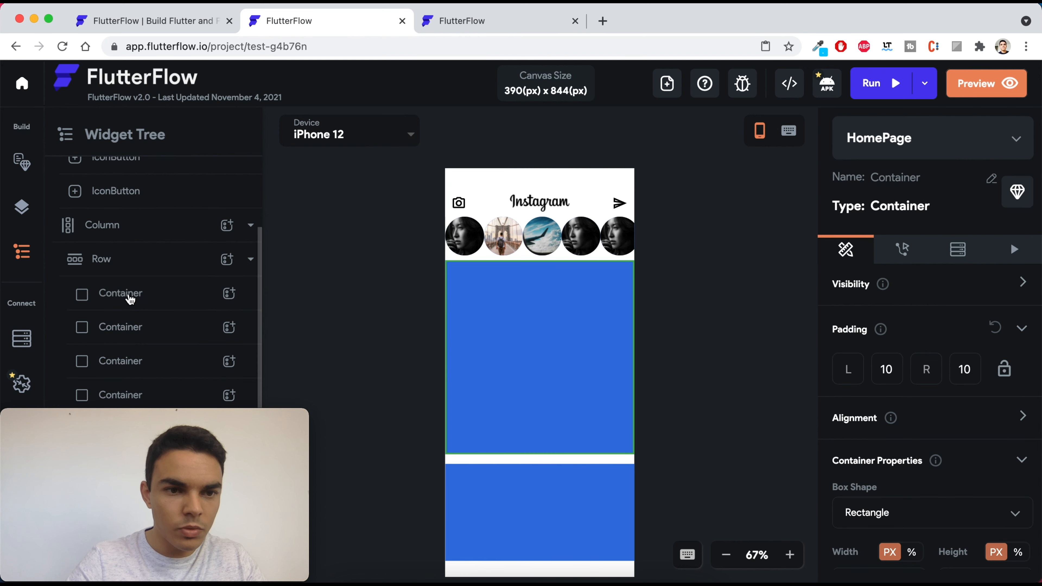
{"action": "left_click", "coordinate": [22, 206]}
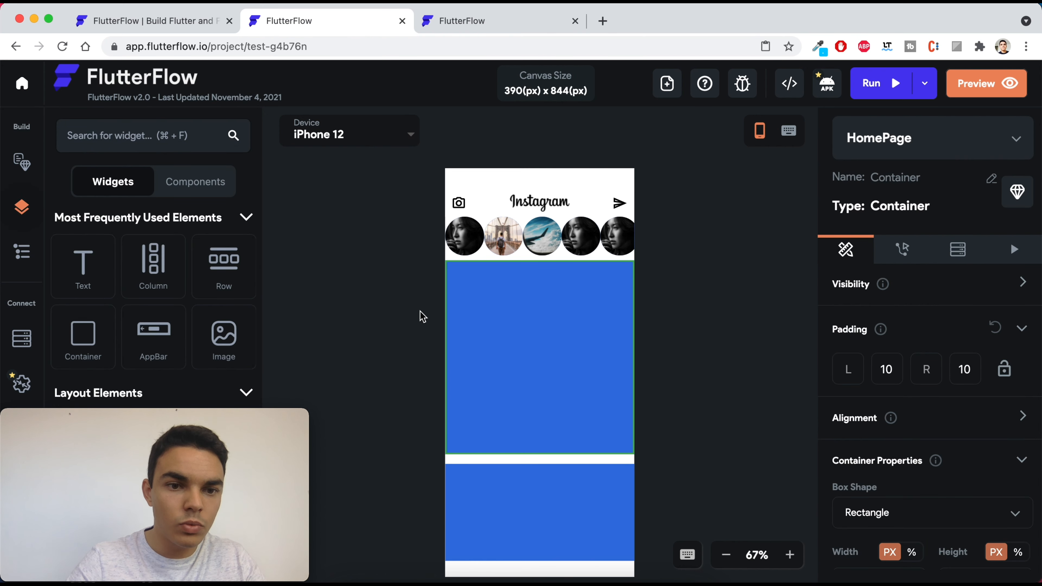
{"action": "left_click_drag", "start_coordinate": [152, 266], "coordinate": [532, 313]}
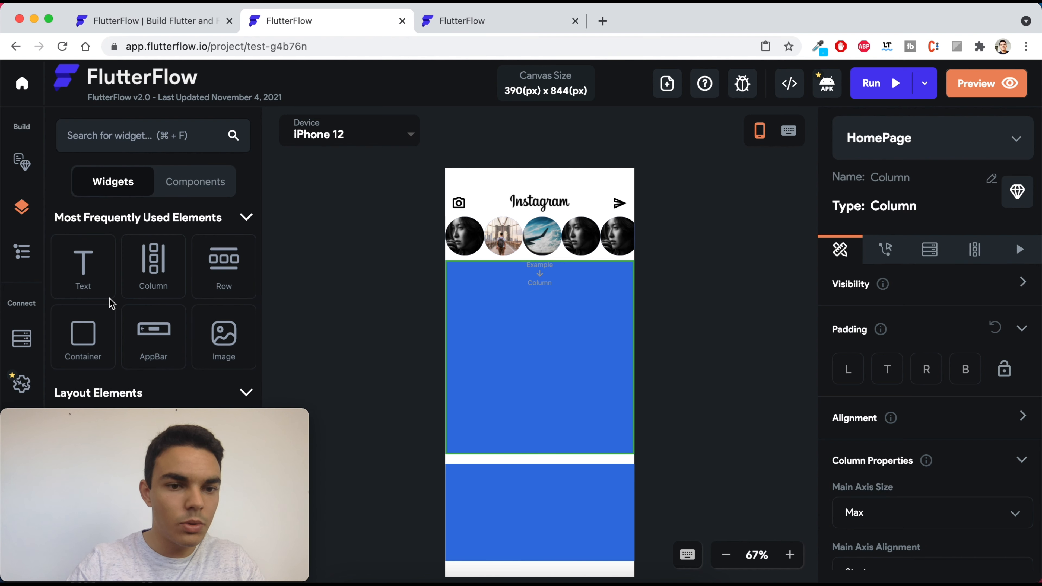
- Place an Image widget inside the new Column of the first blue Container
{"action": "scroll", "coordinate": [125, 317], "scroll_direction": "down", "scroll_amount": 3}
{"action": "scroll", "coordinate": [124, 318], "scroll_direction": "down", "scroll_amount": 5}
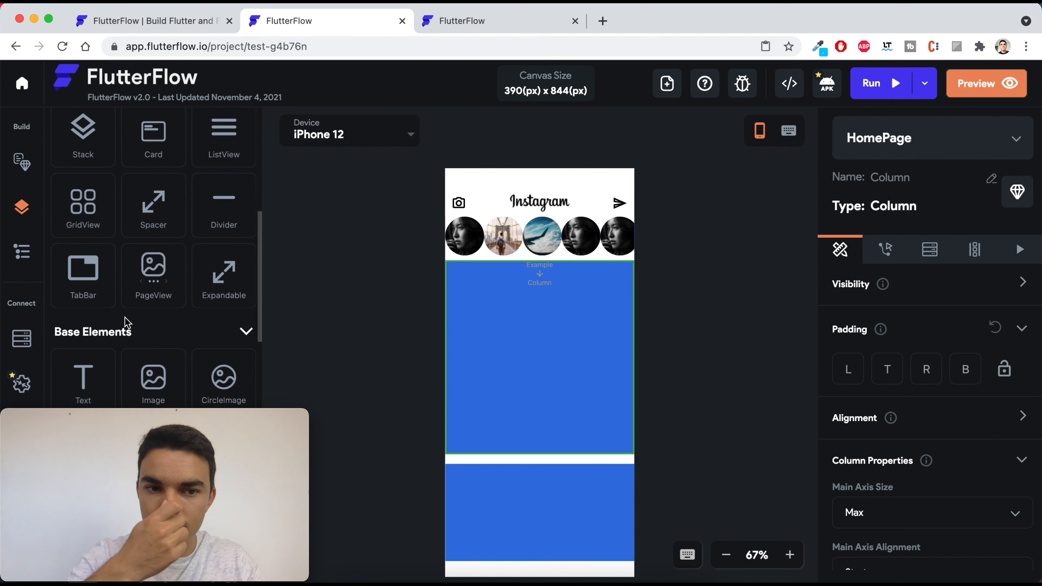
{"action": "scroll", "coordinate": [116, 235], "scroll_direction": "up", "scroll_amount": 1}
{"action": "scroll", "coordinate": [116, 235], "scroll_direction": "up", "scroll_amount": 3}
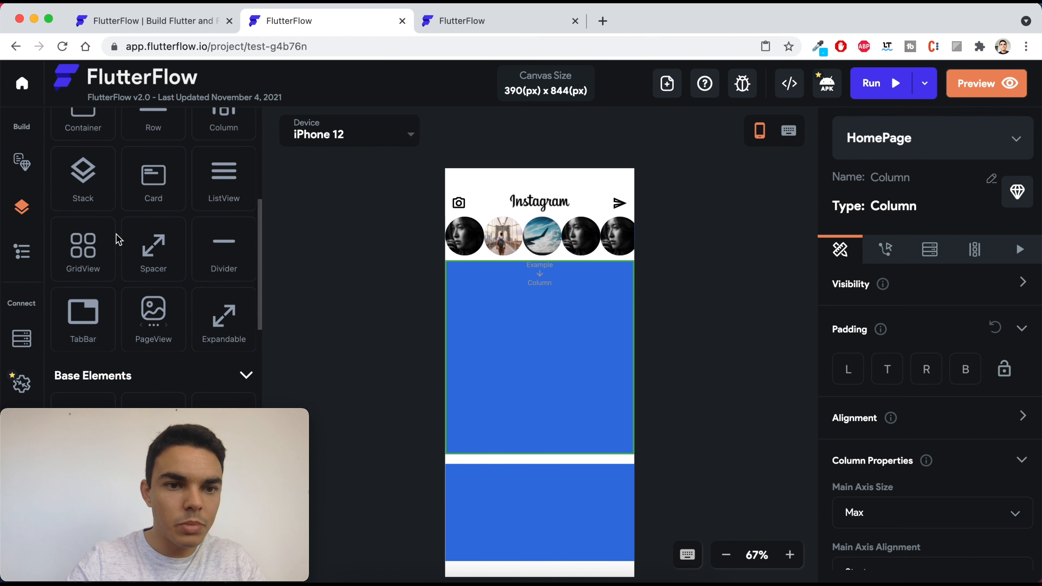
{"action": "scroll", "coordinate": [117, 236], "scroll_direction": "down", "scroll_amount": 4}
{"action": "scroll", "coordinate": [118, 239], "scroll_direction": "down", "scroll_amount": 2}
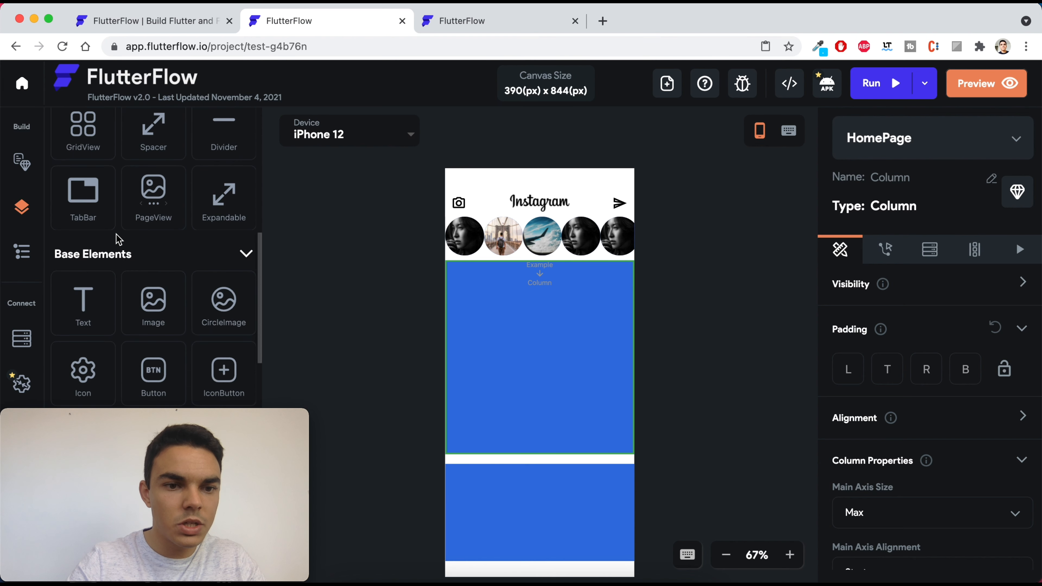
{"action": "left_click_drag", "start_coordinate": [221, 301], "coordinate": [513, 308]}
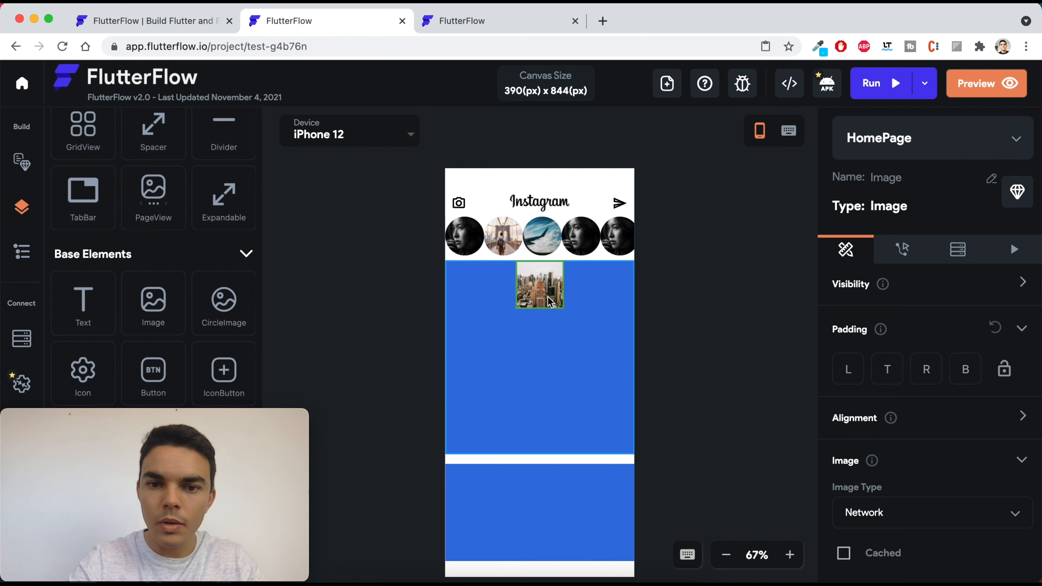
- Switch the post image's type to Asset and upload photo-5.jpeg as its picture
{"action": "scroll", "coordinate": [977, 400], "scroll_direction": "down", "scroll_amount": 7}
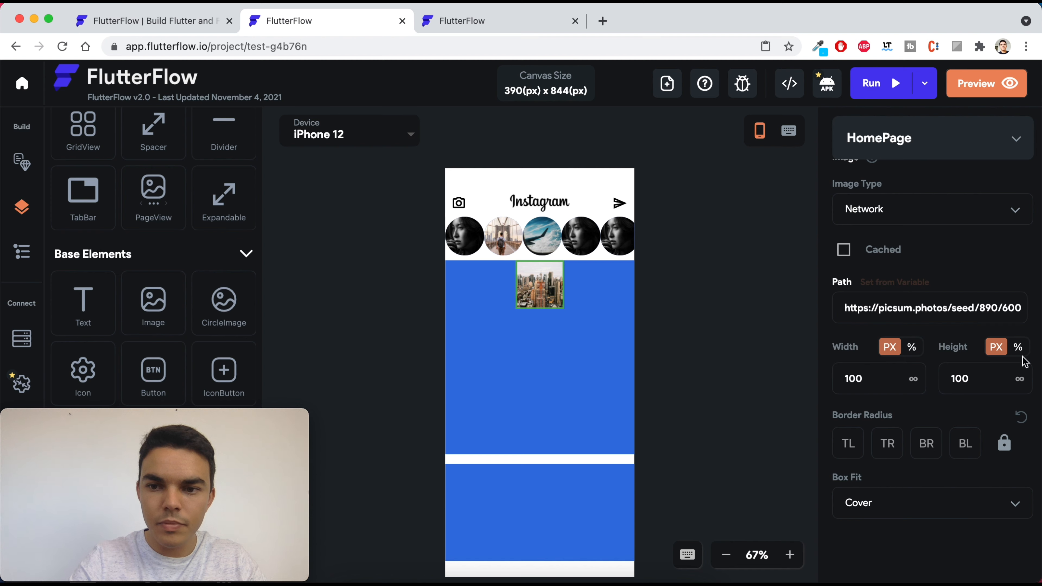
{"action": "left_click", "coordinate": [928, 217]}
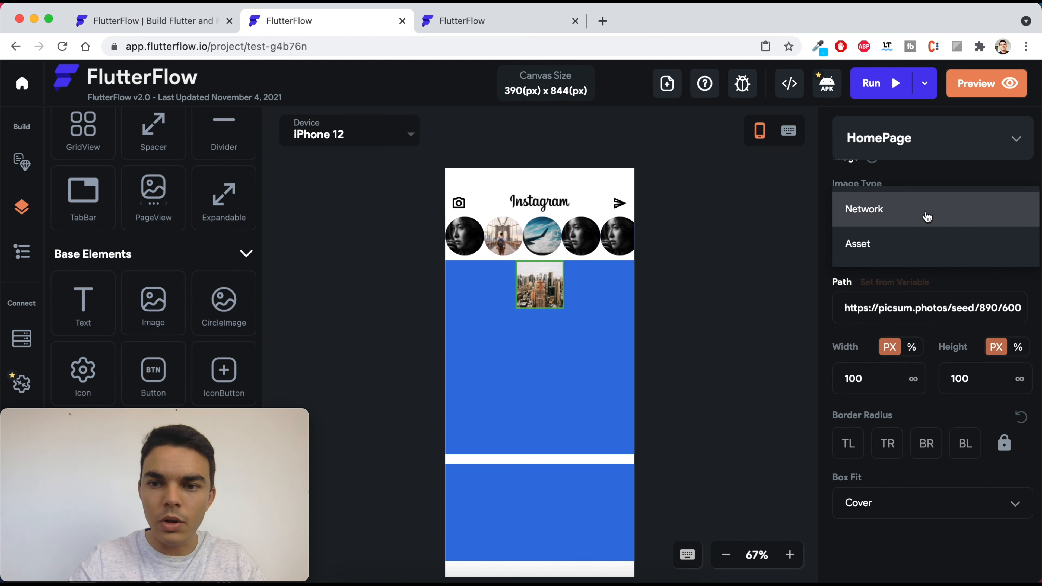
{"action": "left_click", "coordinate": [893, 247]}
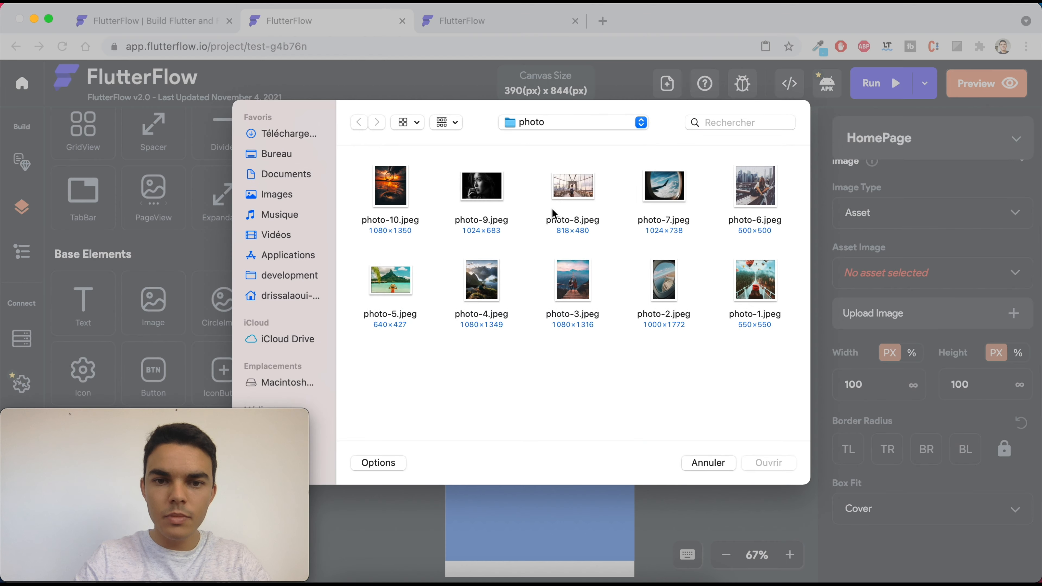
{"action": "double_click", "coordinate": [387, 280]}
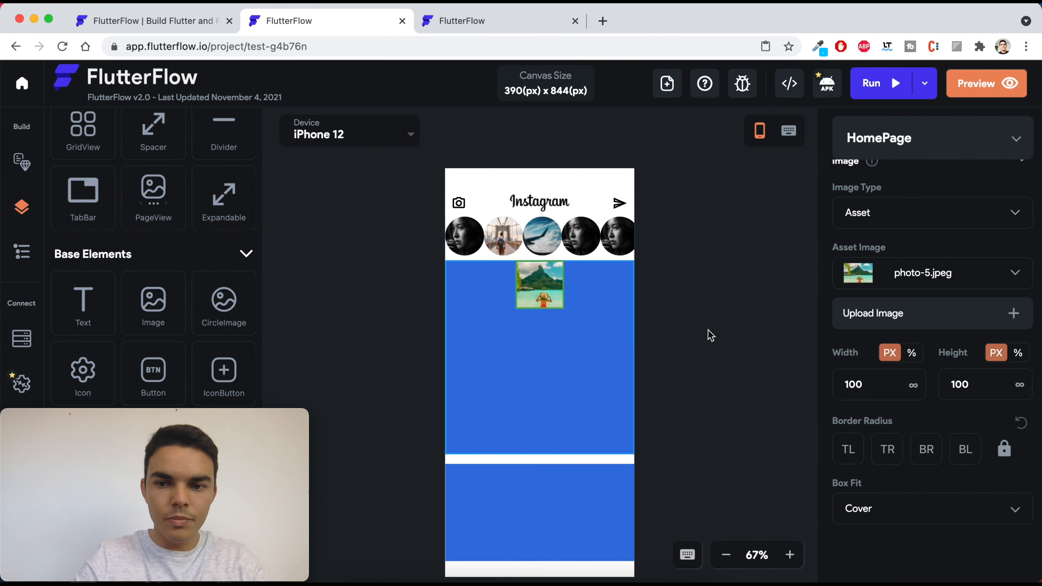
- Set the post image's width to infinity and try an infinite height as well
{"action": "left_click", "coordinate": [914, 387]}
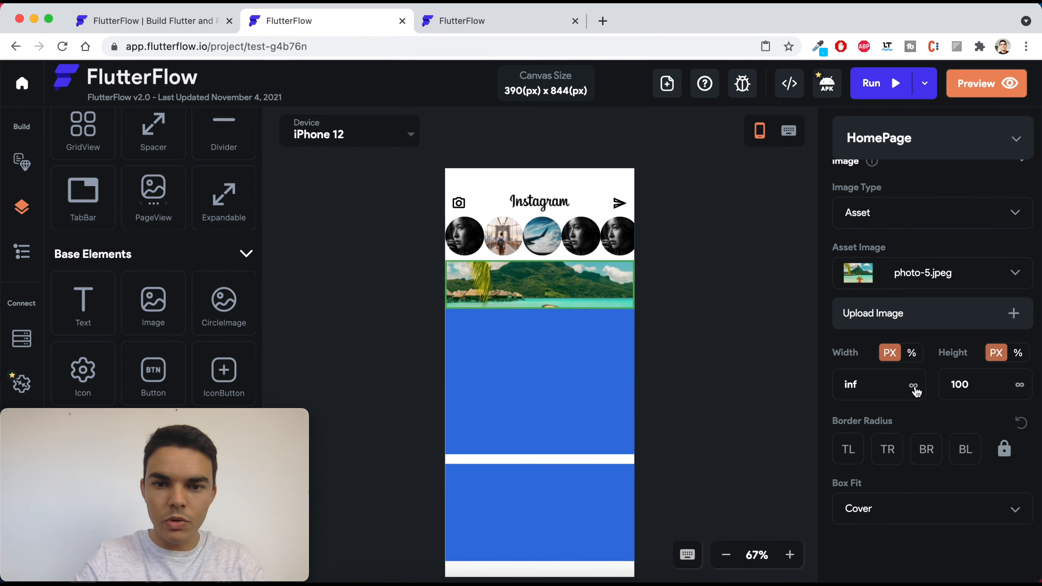
{"action": "left_click", "coordinate": [1019, 387]}
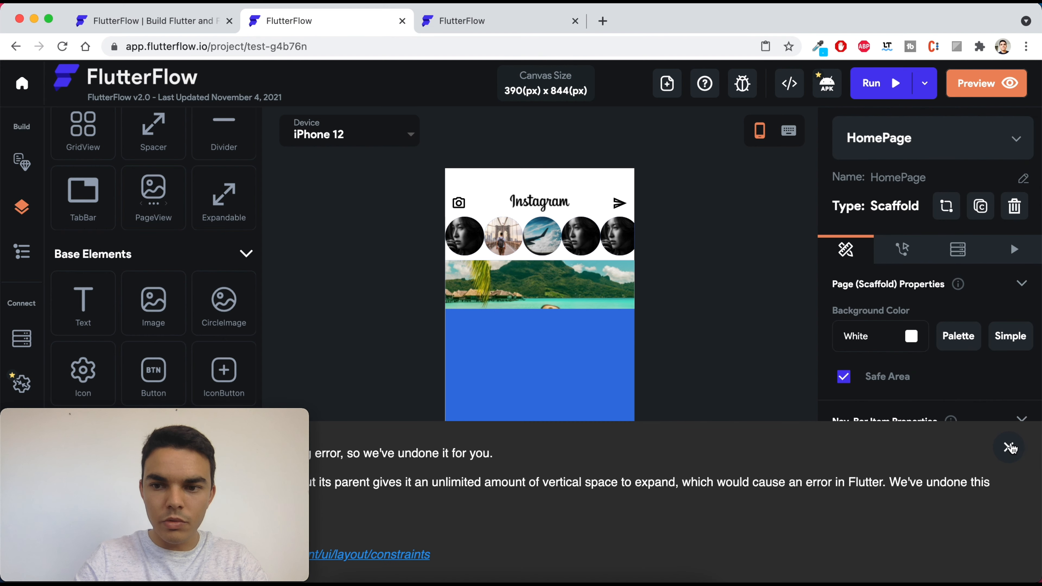
{"action": "left_click", "coordinate": [1015, 443]}
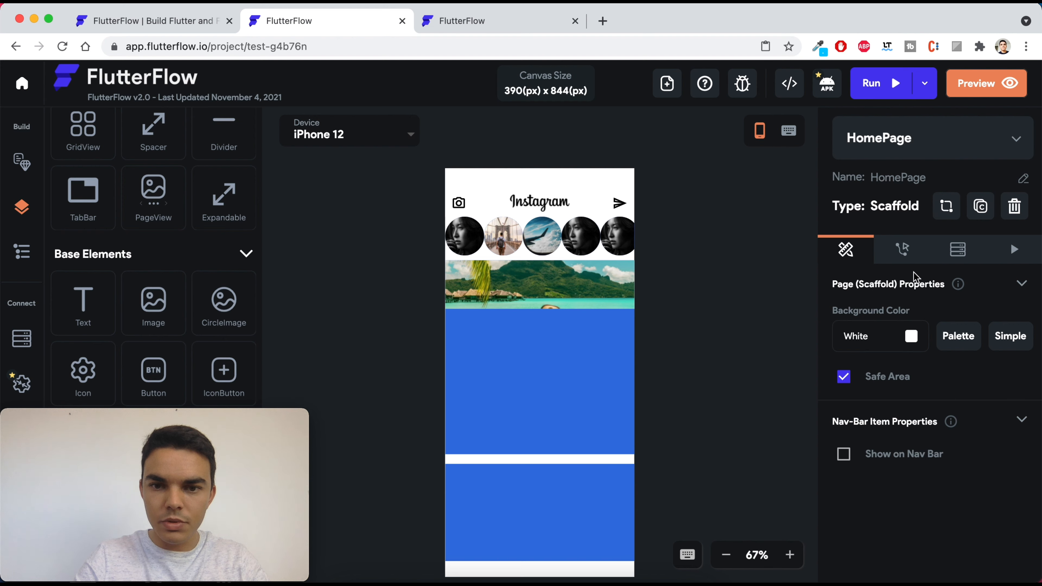
- Set the post image's height to 300 px
{"action": "left_click", "coordinate": [577, 284]}
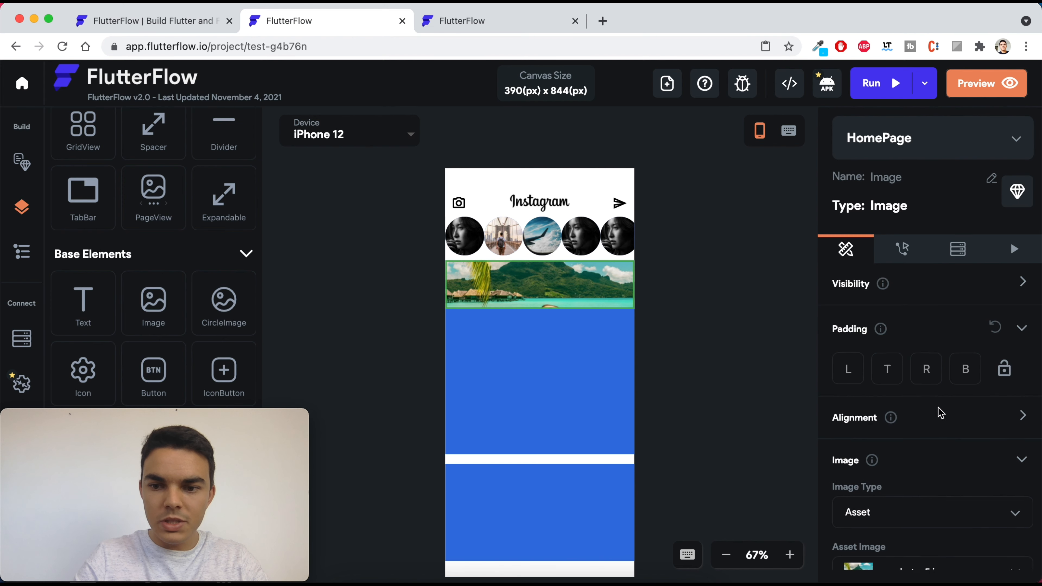
{"action": "scroll", "coordinate": [939, 412], "scroll_direction": "down", "scroll_amount": 5}
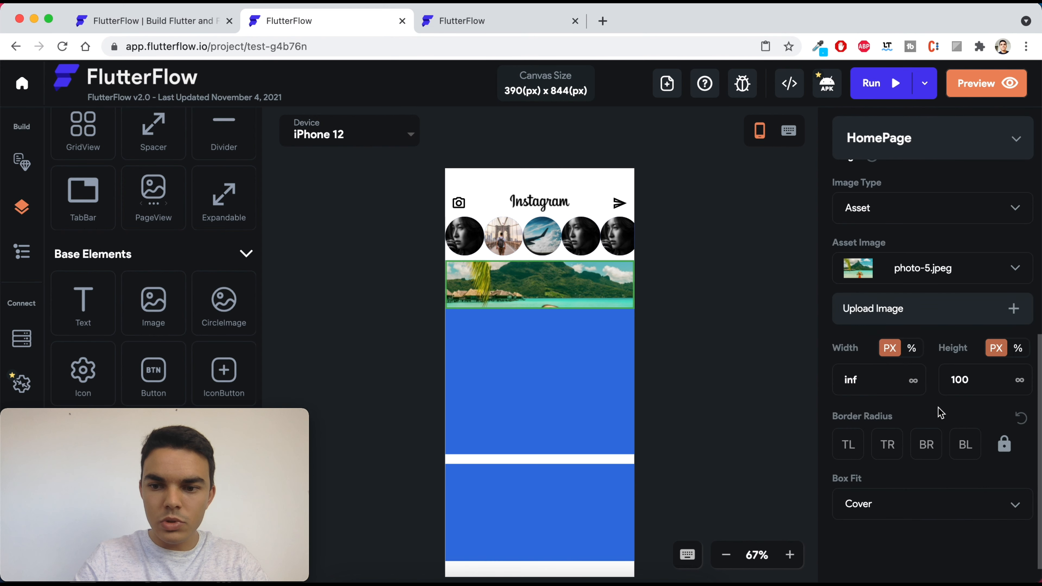
{"action": "left_click", "coordinate": [955, 379]}
{"action": "key", "text": "BackSpace"}
{"action": "type", "text": "3"}
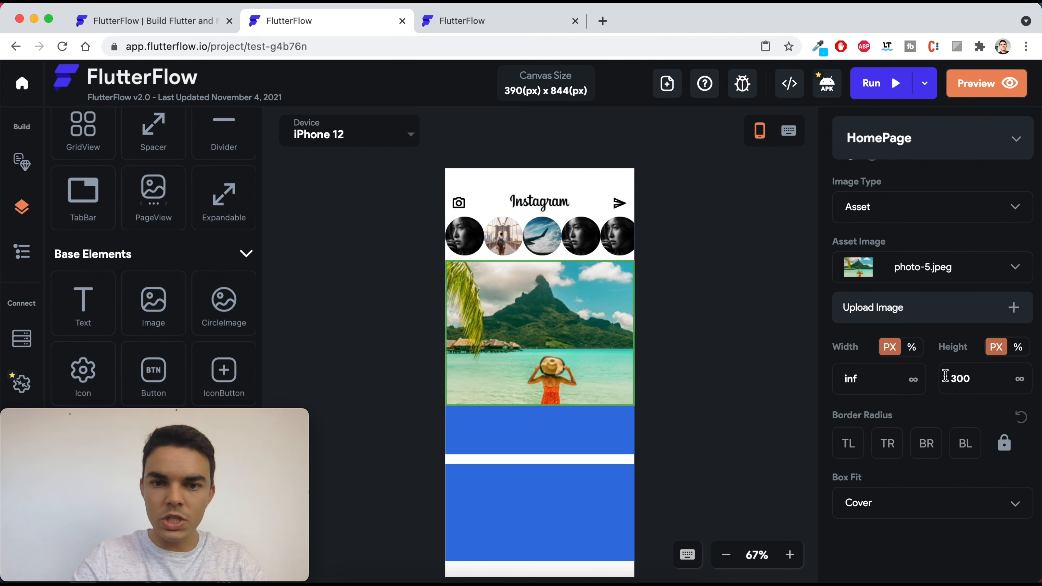
{"action": "left_click", "coordinate": [749, 345]}
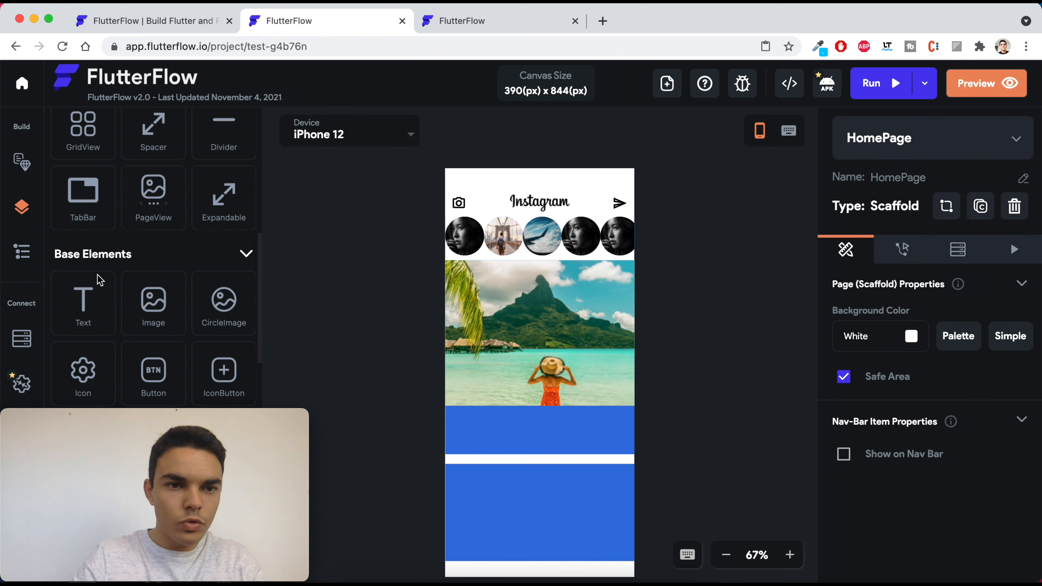
- Add a Row above the beach image in the first post's Column
{"action": "scroll", "coordinate": [98, 280], "scroll_direction": "up", "scroll_amount": 1}
{"action": "scroll", "coordinate": [98, 280], "scroll_direction": "up", "scroll_amount": 5}
{"action": "left_click_drag", "start_coordinate": [220, 265], "coordinate": [518, 284]}
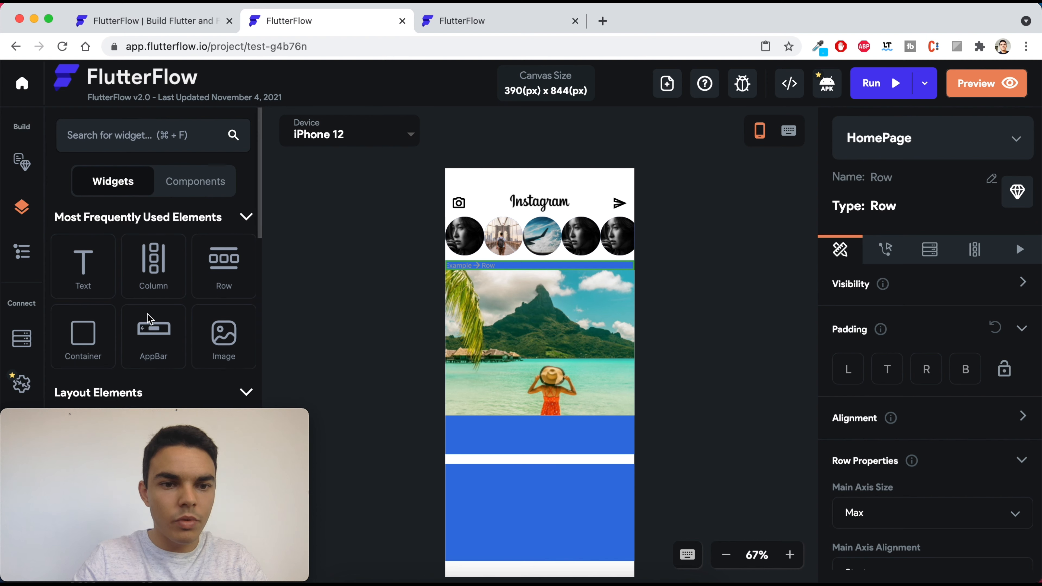
- Place a CircleImage inside the new Row above the post image
{"action": "scroll", "coordinate": [149, 315], "scroll_direction": "down", "scroll_amount": 5}
{"action": "scroll", "coordinate": [150, 318], "scroll_direction": "down", "scroll_amount": 10}
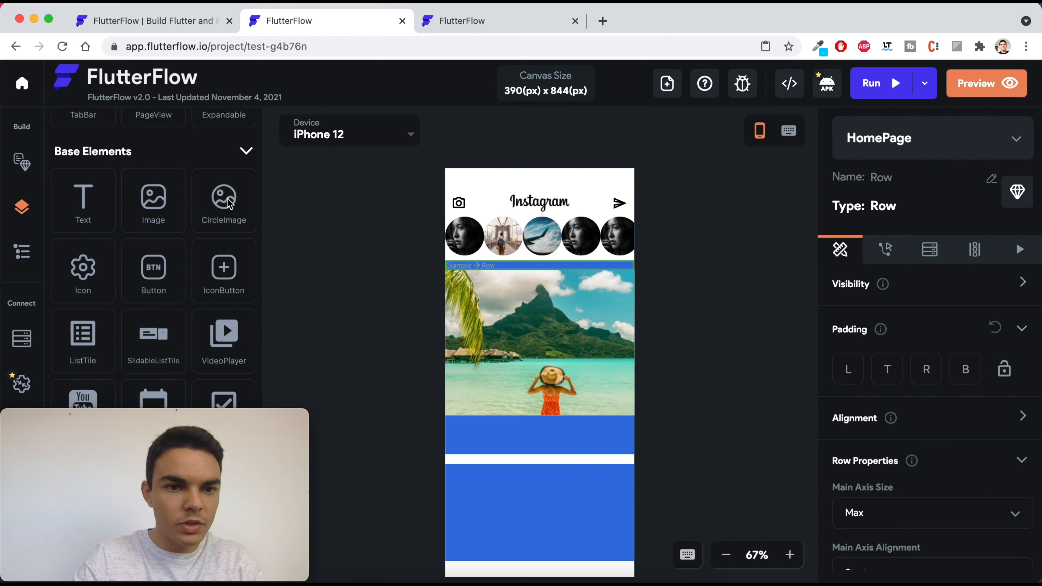
{"action": "left_click_drag", "start_coordinate": [216, 197], "coordinate": [454, 271]}
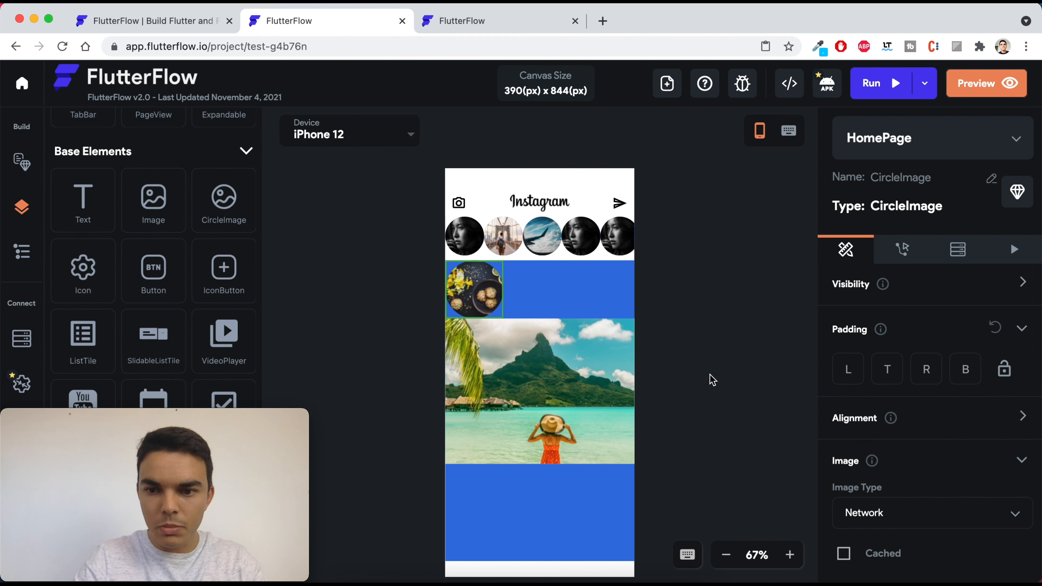
- Set the CircleImage's radius to 50 px, trying 100 and 80 px first
{"action": "scroll", "coordinate": [924, 400], "scroll_direction": "down", "scroll_amount": 5}
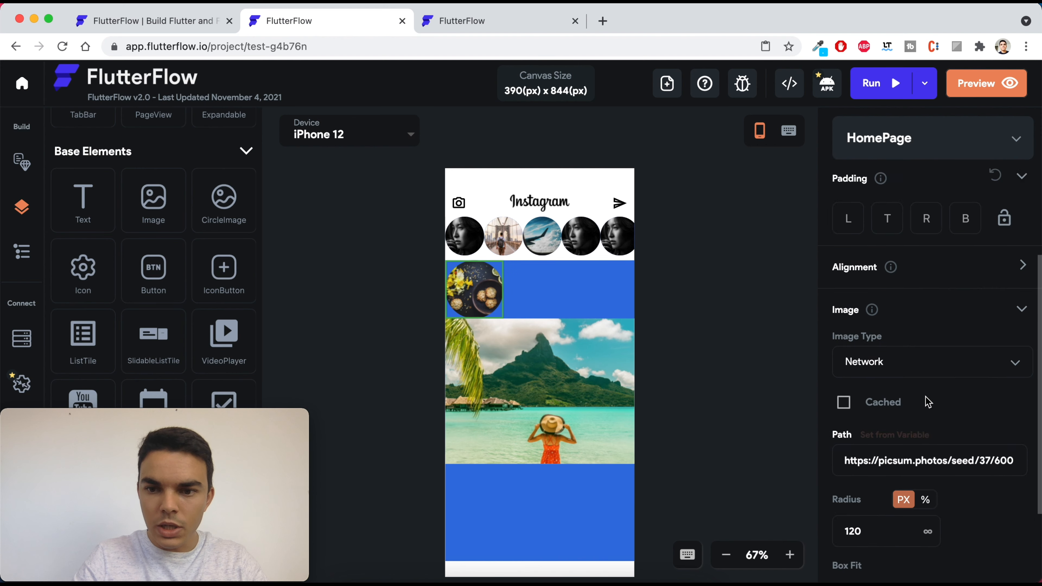
{"action": "scroll", "coordinate": [911, 417], "scroll_direction": "down", "scroll_amount": 1}
{"action": "left_click", "coordinate": [865, 440]}
{"action": "key", "text": "BackSpace"}
{"action": "type", "text": "0"}
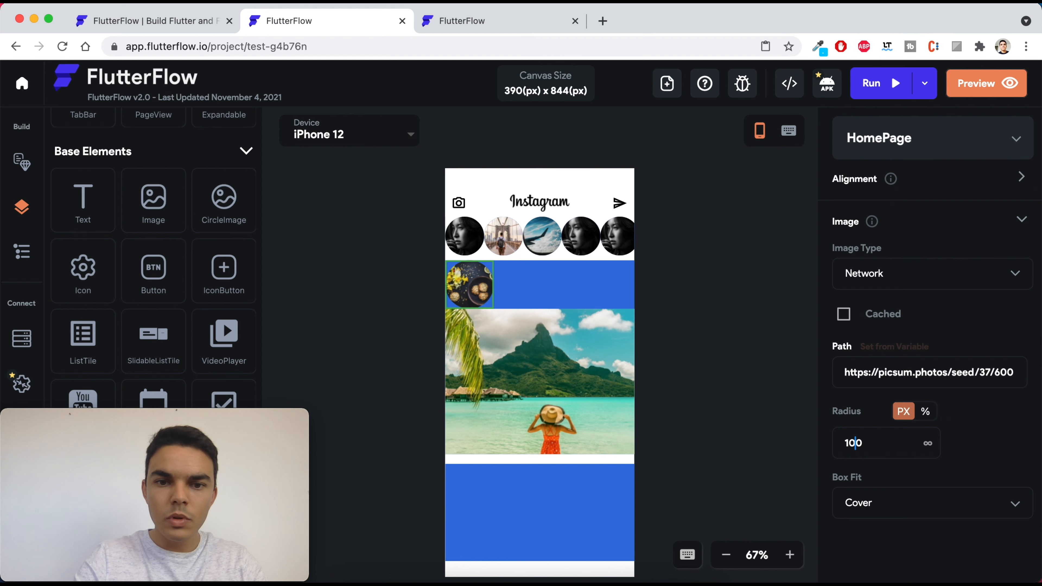
{"action": "key", "text": "BackSpace"}
{"action": "key", "text": "BackSpace"}
{"action": "type", "text": "80"}
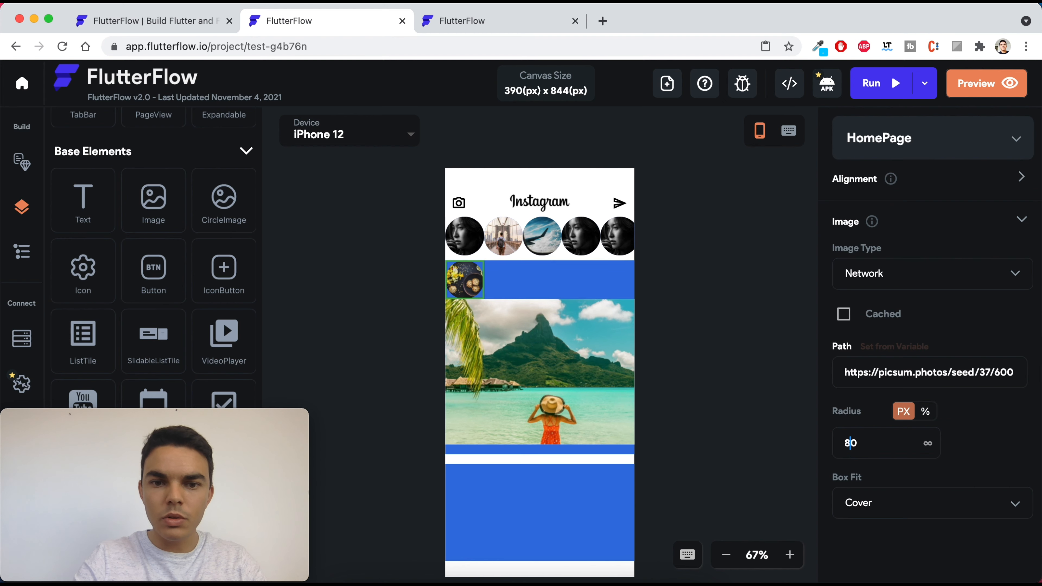
{"action": "key", "text": "BackSpace"}
{"action": "type", "text": "7"}
{"action": "key", "text": "BackSpace"}
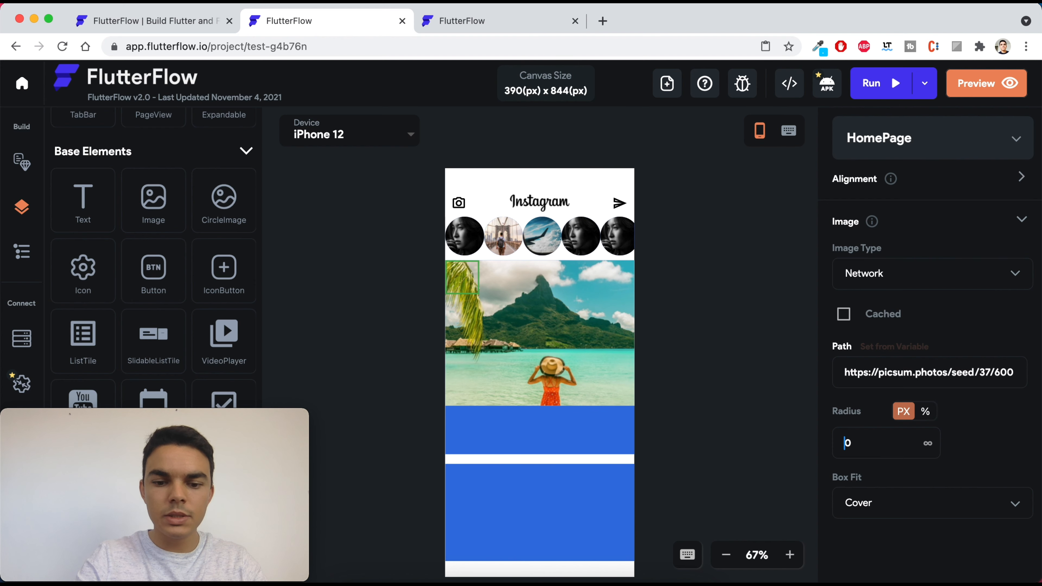
{"action": "type", "text": "5"}
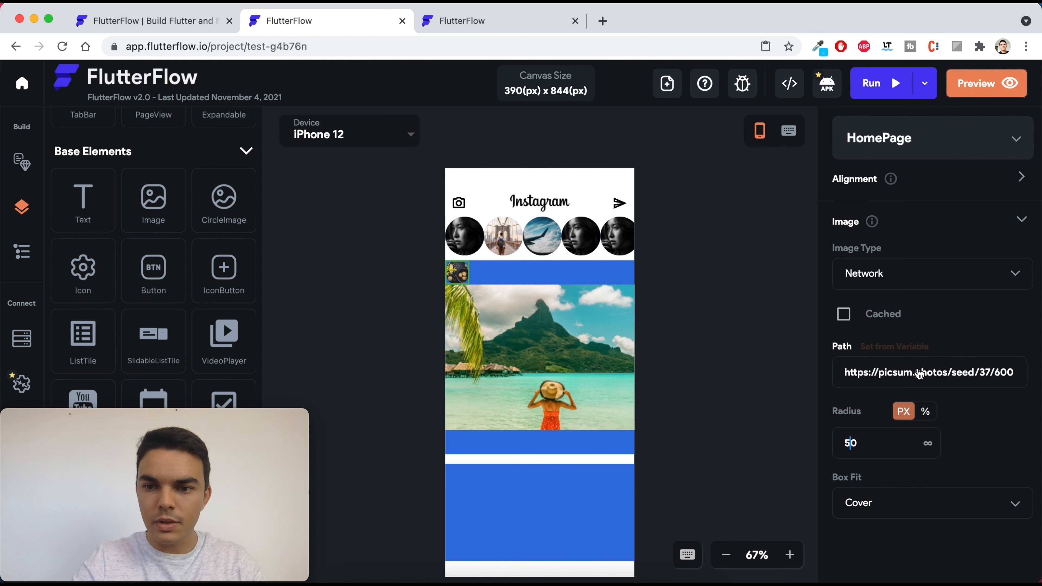
- Switch the CircleImage to an Asset image, upload photo-6.webp, and set its box fit to Fit Height
{"action": "left_click", "coordinate": [918, 281]}
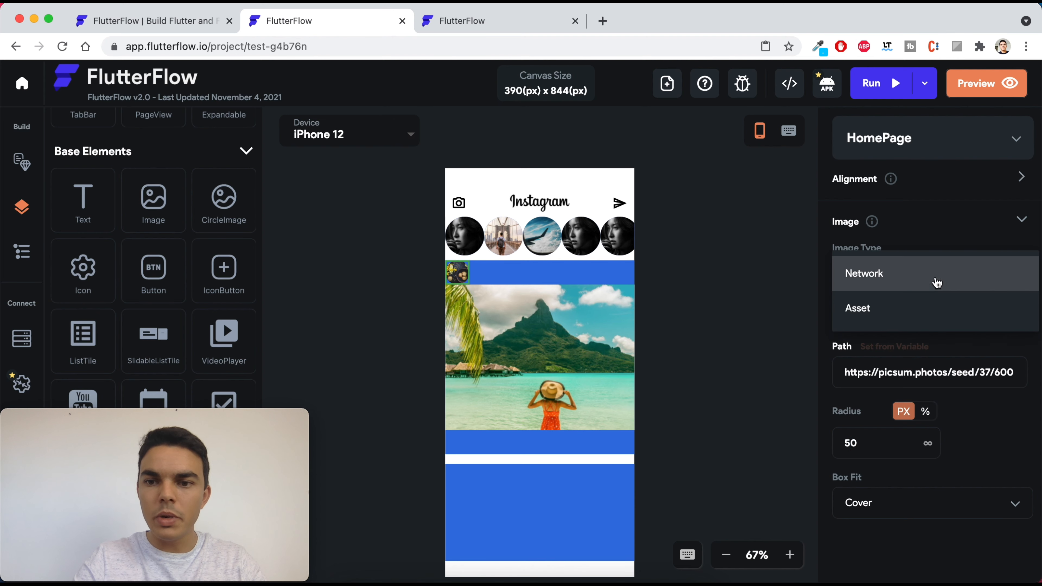
{"action": "left_click", "coordinate": [873, 309]}
{"action": "left_click", "coordinate": [935, 370]}
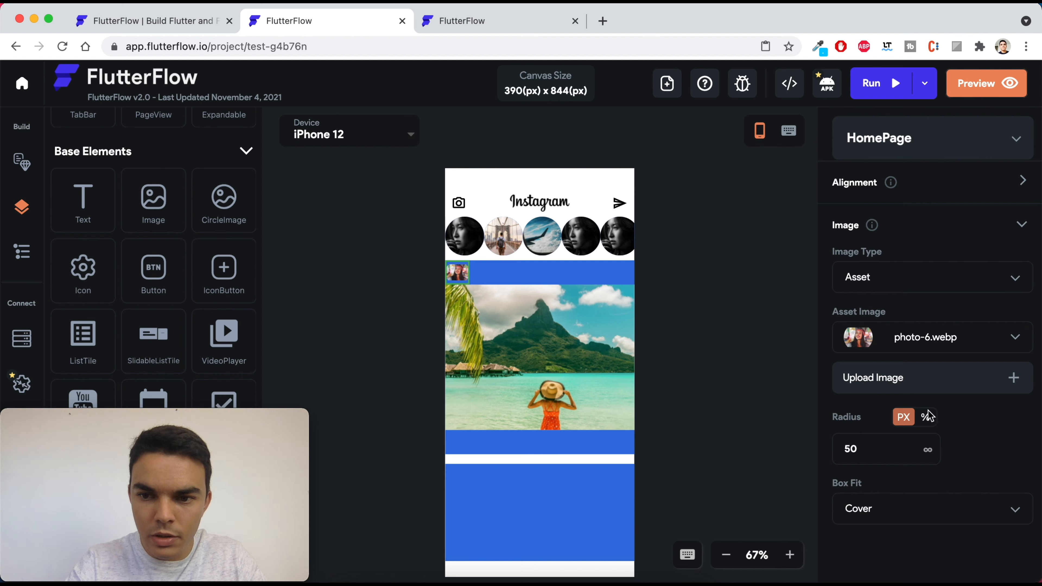
{"action": "left_click", "coordinate": [910, 517]}
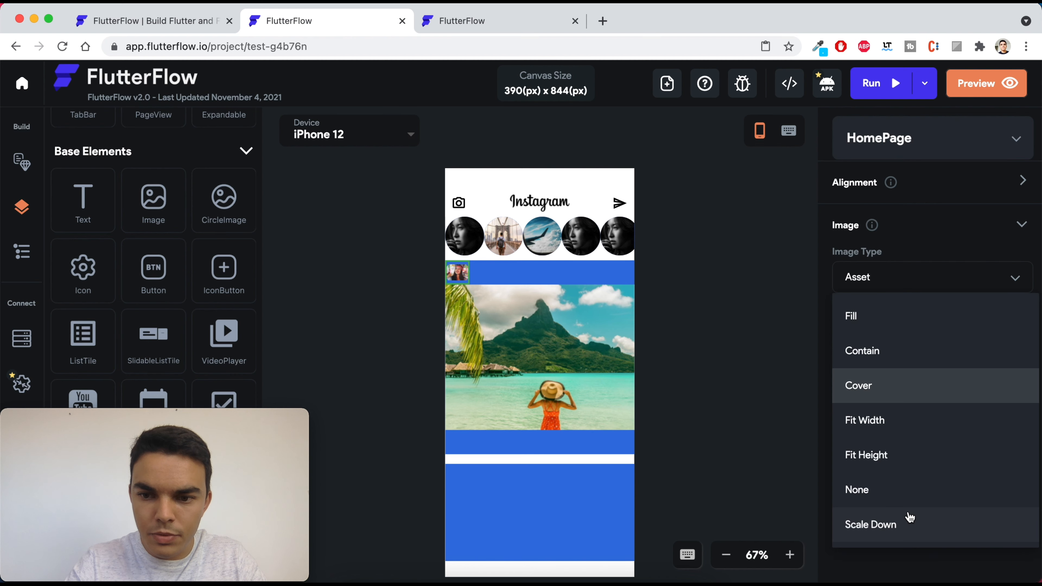
{"action": "left_click", "coordinate": [906, 467]}
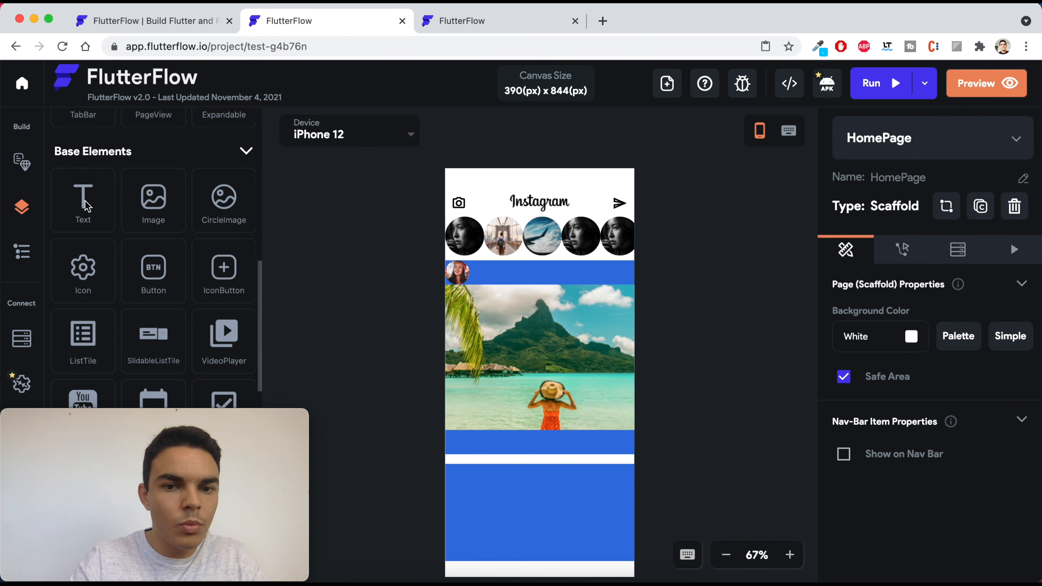
- Add a Text widget beside the profile picture in the Row and change its content to "pseudo"
{"action": "left_click_drag", "start_coordinate": [87, 204], "coordinate": [505, 278]}
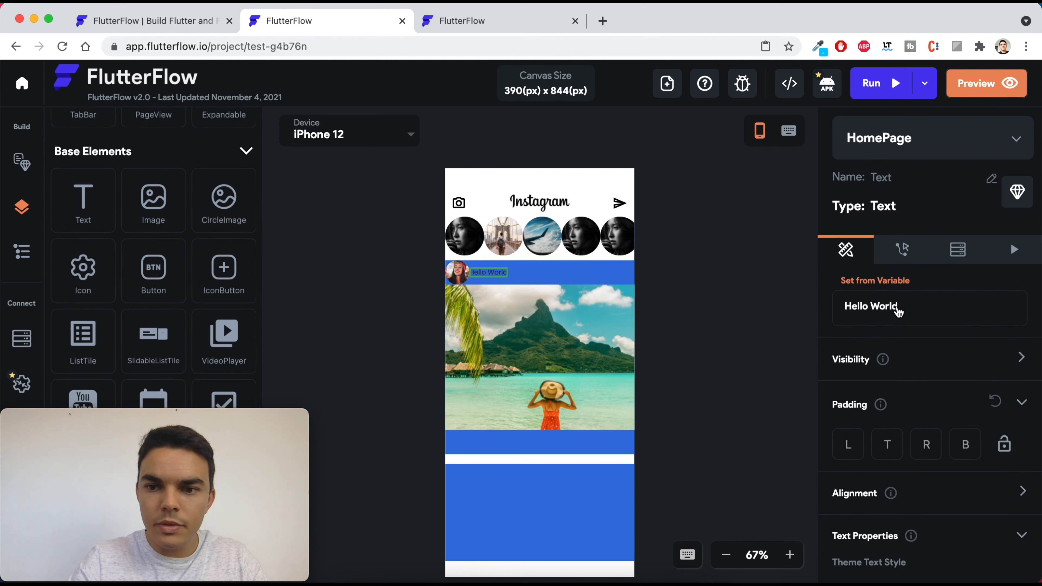
{"action": "left_click_drag", "start_coordinate": [905, 307], "coordinate": [806, 304]}
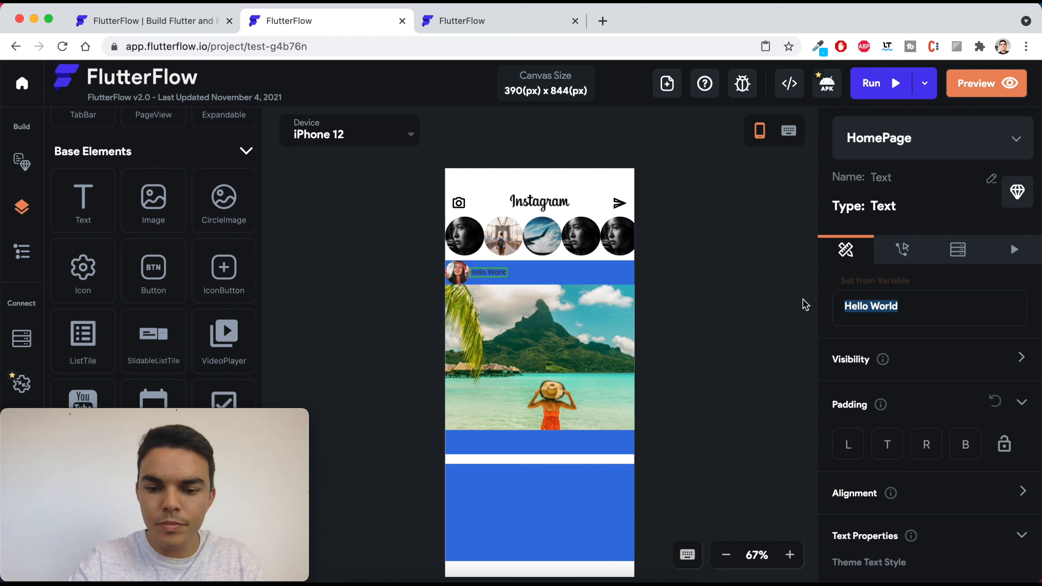
{"action": "type", "text": "psedudo"}
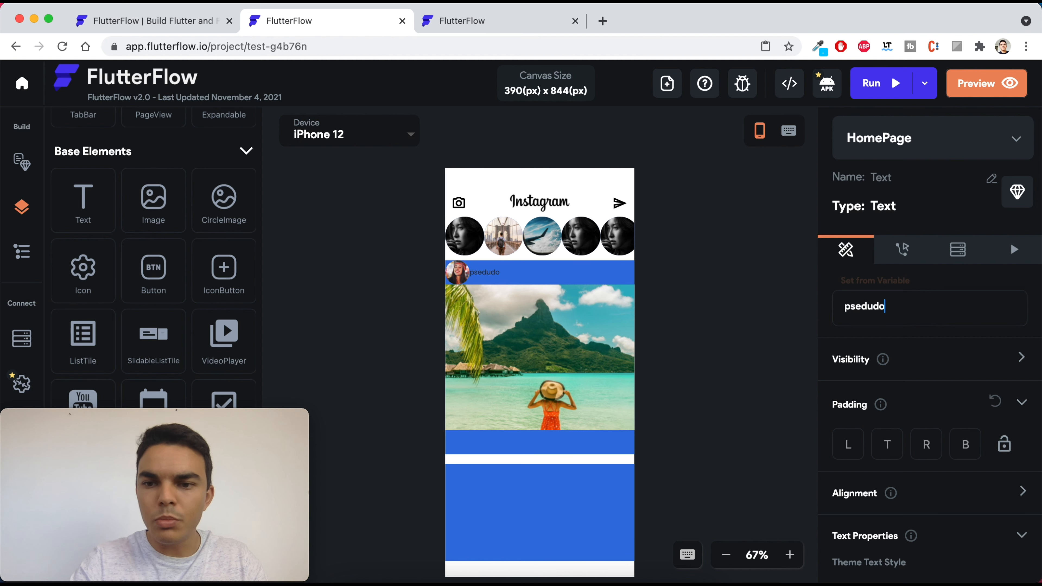
{"action": "key", "text": "BackSpace"}
{"action": "key", "text": "BackSpace"}
{"action": "key", "text": "BackSpace"}
{"action": "key", "text": "BackSpace"}
{"action": "key", "text": "BackSpace"}
{"action": "type", "text": "eudo"}
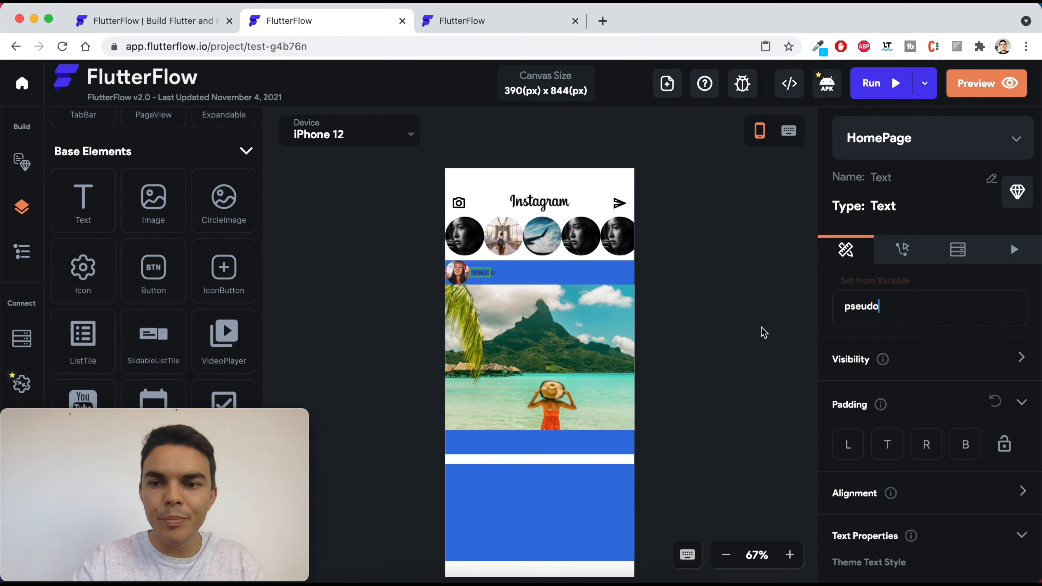
{"action": "left_click", "coordinate": [743, 331]}
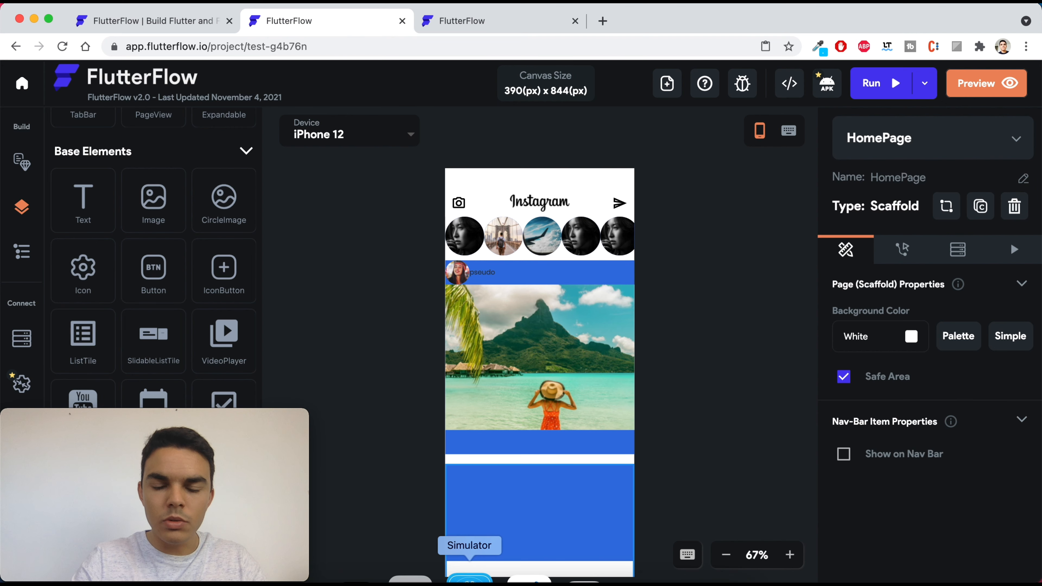
- Check the post header in the iPhone 13 simulator, return to FlutterFlow, and look through the available widgets
{"action": "left_click", "coordinate": [469, 580]}
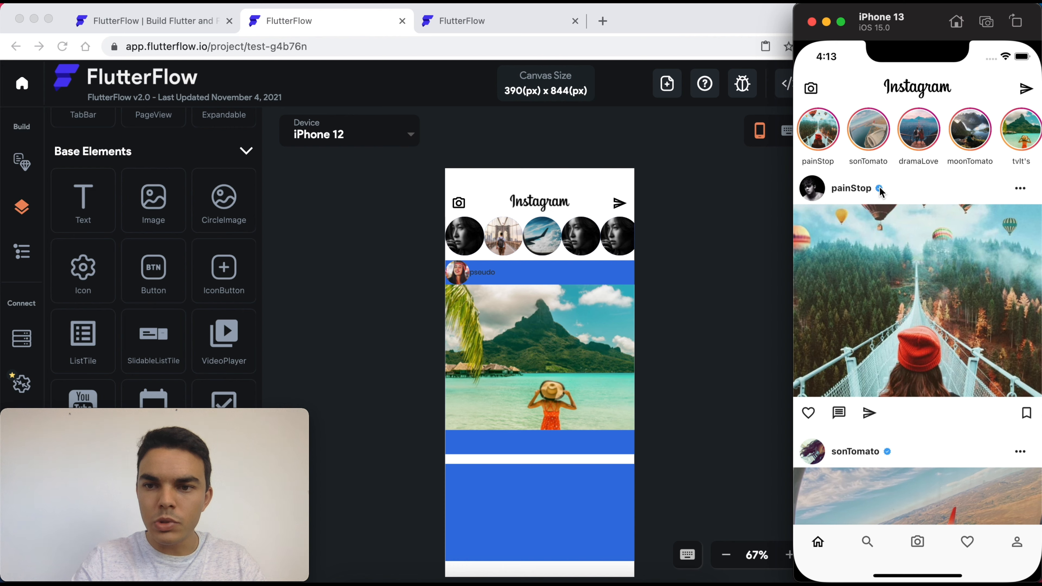
{"action": "left_click", "coordinate": [703, 275]}
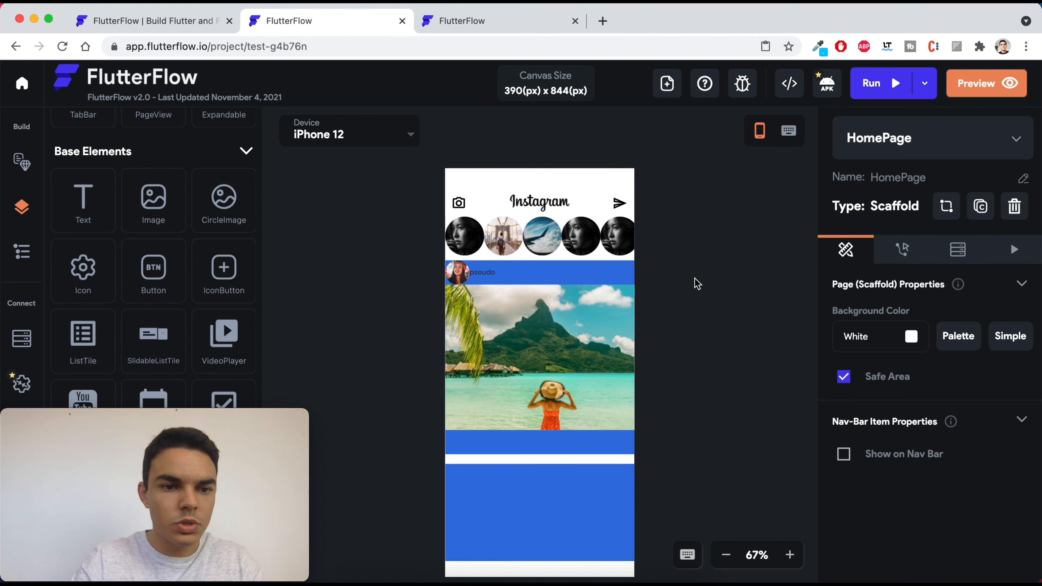
{"action": "scroll", "coordinate": [133, 305], "scroll_direction": "down", "scroll_amount": 10}
{"action": "scroll", "coordinate": [134, 305], "scroll_direction": "down", "scroll_amount": 8}
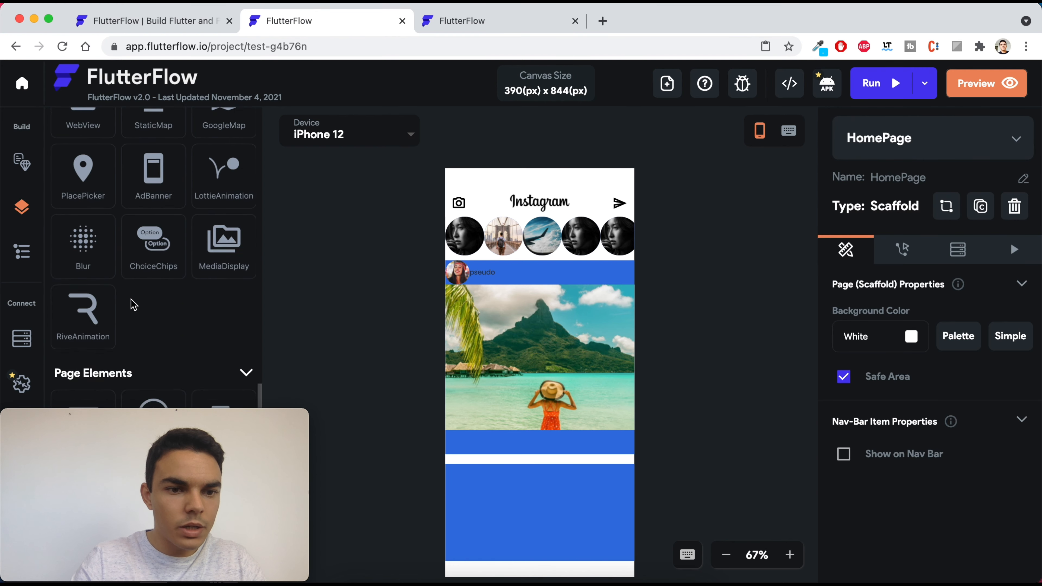
{"action": "scroll", "coordinate": [133, 305], "scroll_direction": "down", "scroll_amount": 1}
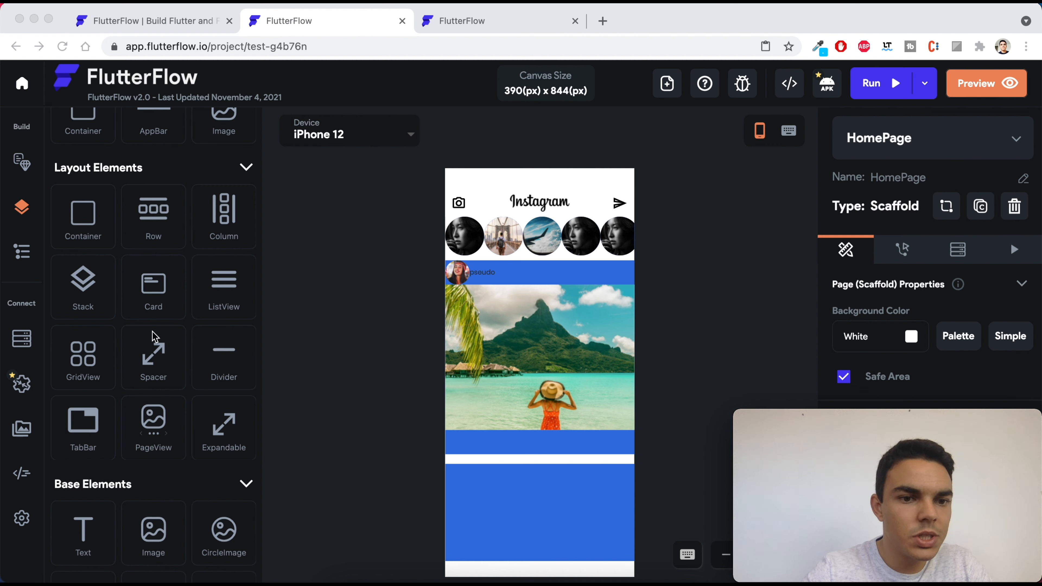
- Try placing an Expandable widget after the "pseudo" text in the post's header Row
{"action": "left_click", "coordinate": [225, 430]}
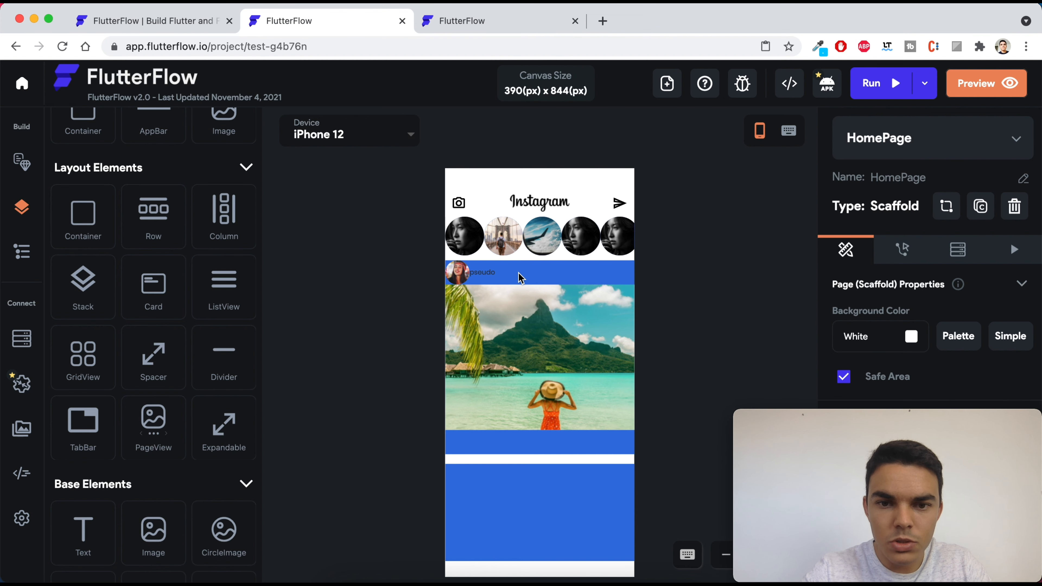
{"action": "left_click_drag", "start_coordinate": [225, 427], "coordinate": [529, 278]}
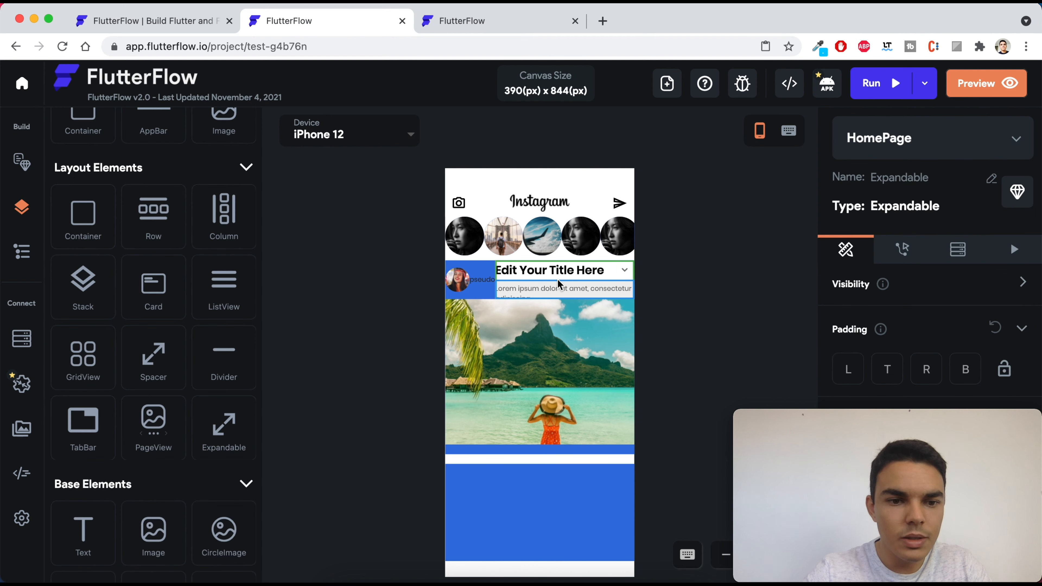
{"action": "left_click", "coordinate": [393, 289]}
{"action": "key", "text": "super+z"}
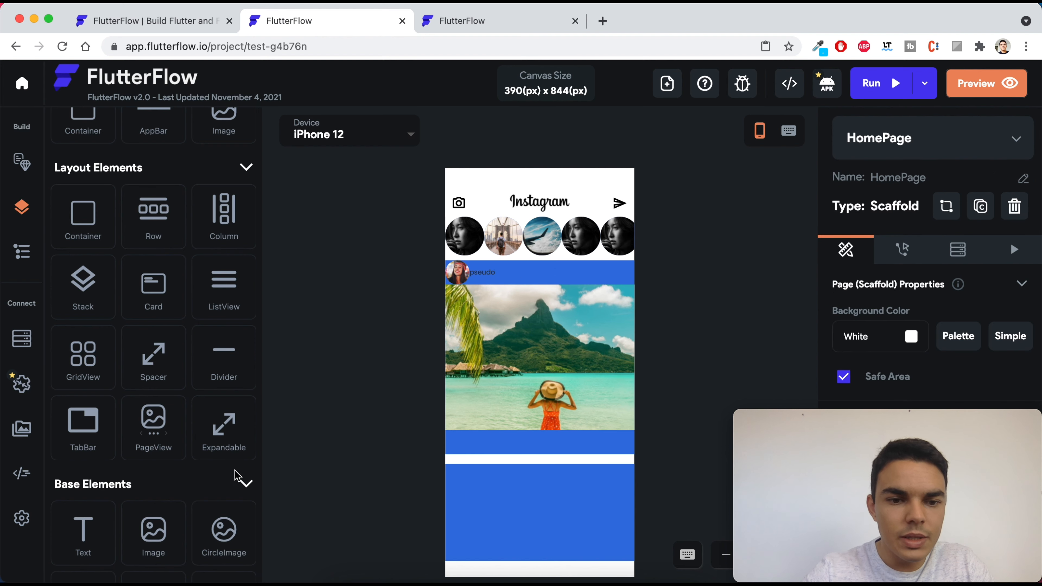
- Drop an Expandable widget beside the "pseudo" text in the first post's header and undo its placement
{"action": "left_click_drag", "start_coordinate": [225, 435], "coordinate": [543, 278]}
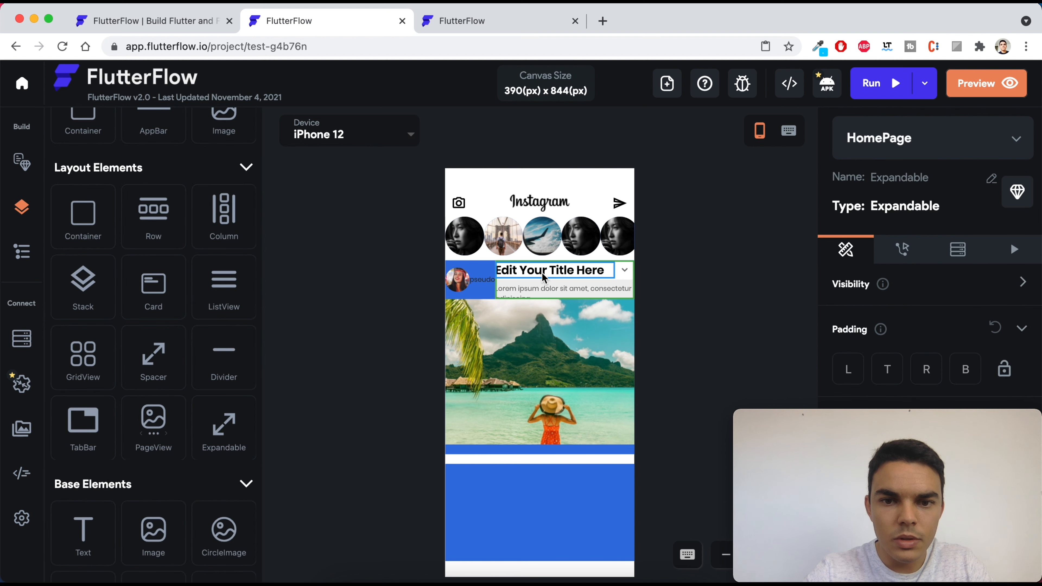
{"action": "key", "text": "super+z"}
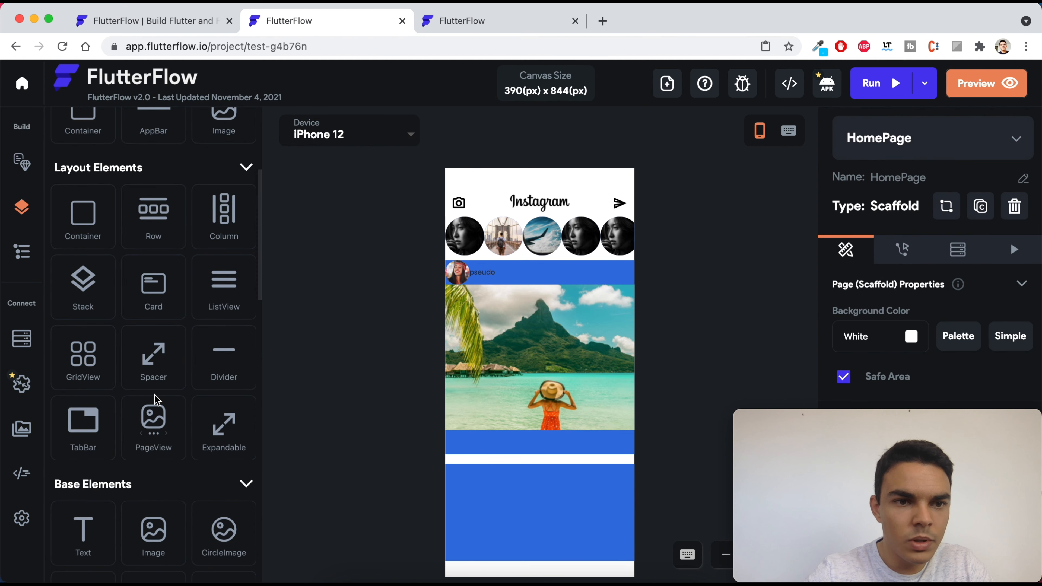
- Add a Row below the first post's image and set the post Container's fill color to white
{"action": "left_click", "coordinate": [540, 443]}
{"action": "scroll", "coordinate": [932, 349], "scroll_direction": "down", "scroll_amount": 5}
{"action": "left_click", "coordinate": [22, 251]}
{"action": "scroll", "coordinate": [196, 307], "scroll_direction": "down", "scroll_amount": 5}
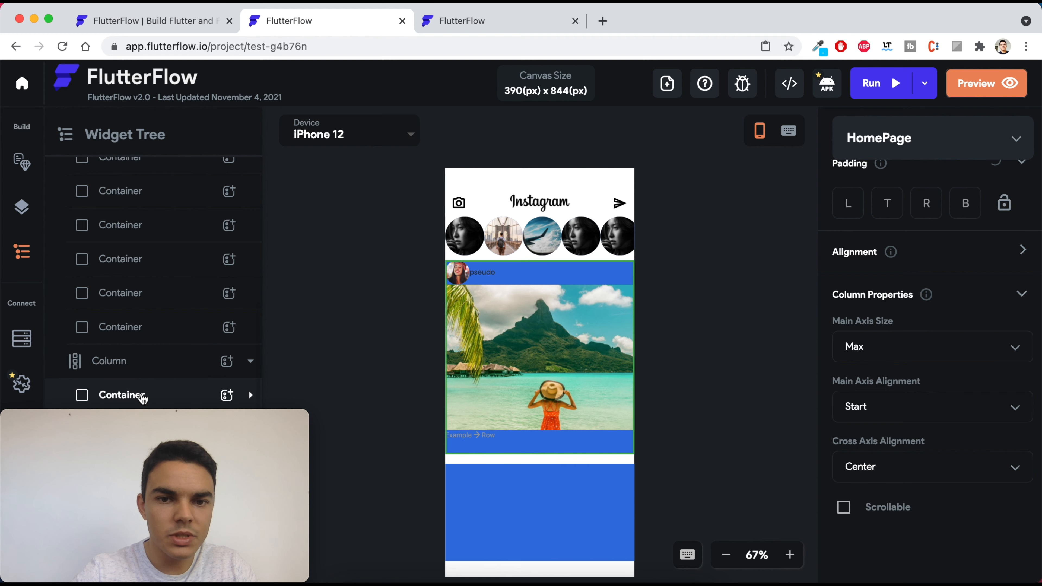
{"action": "left_click", "coordinate": [143, 396]}
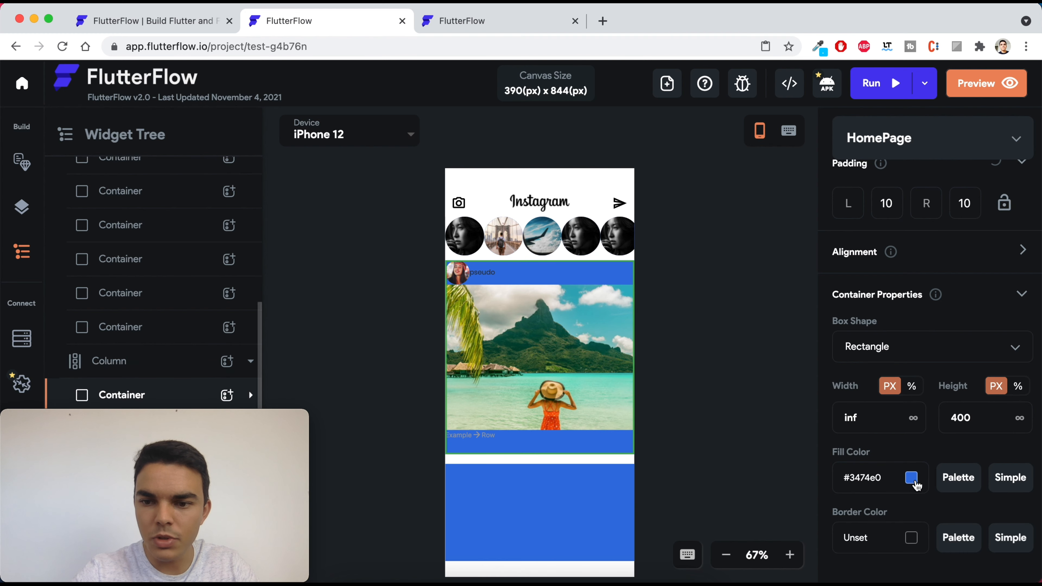
{"action": "left_click", "coordinate": [912, 480]}
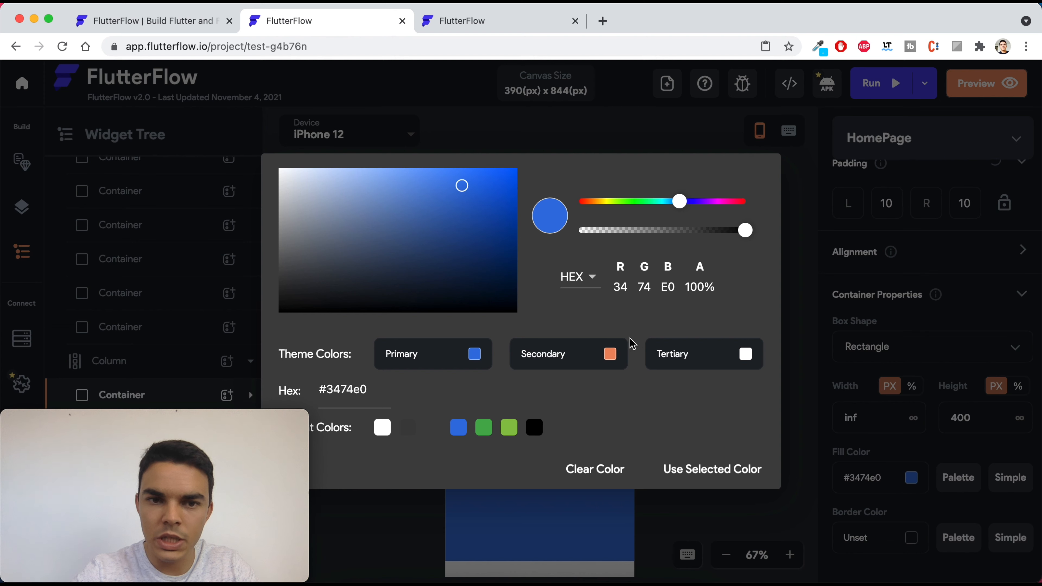
{"action": "left_click_drag", "start_coordinate": [321, 187], "coordinate": [233, 157]}
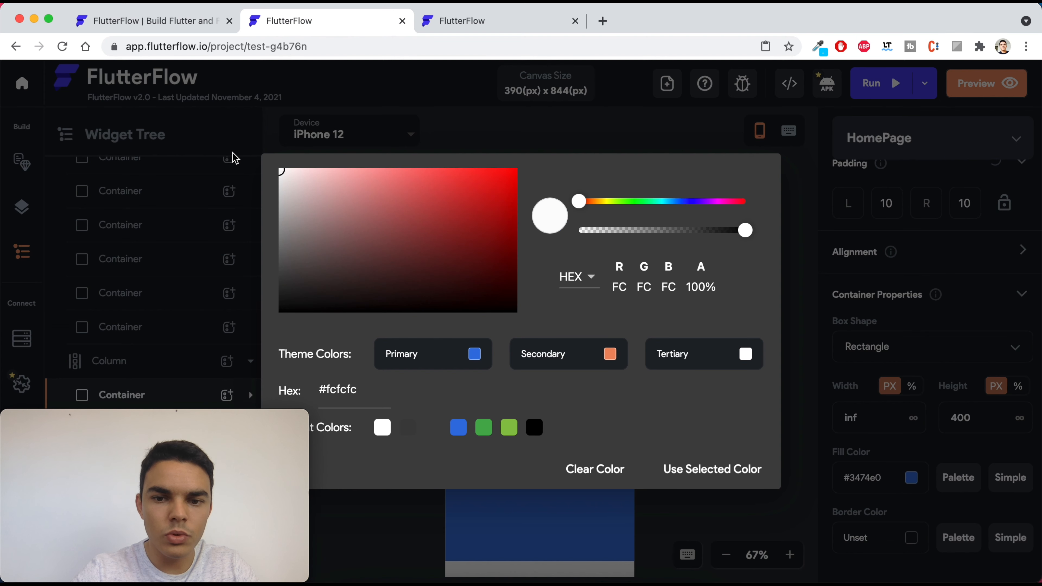
{"action": "left_click", "coordinate": [746, 472]}
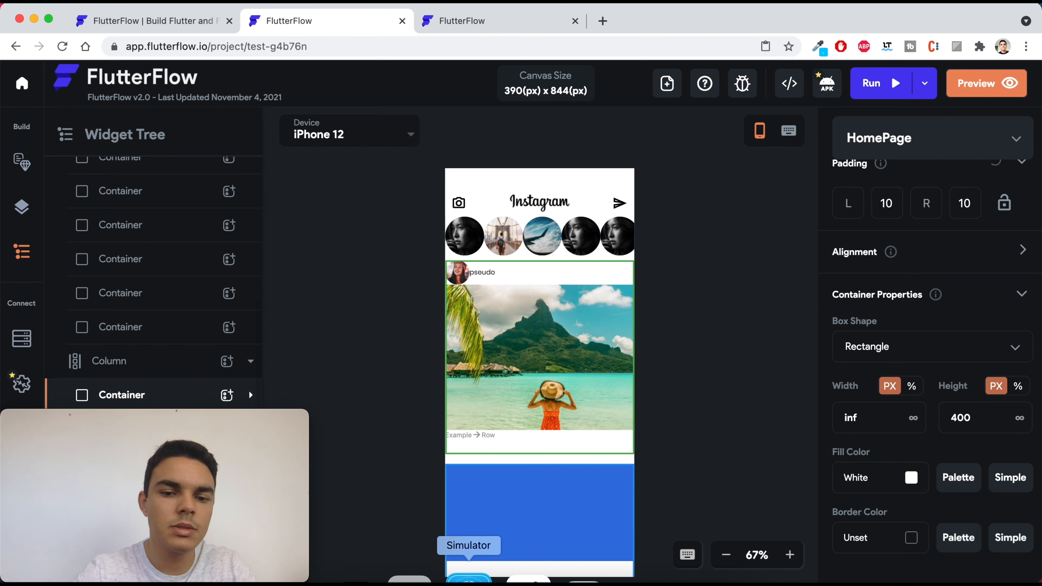
- Examine the action icons below a post in the iPhone 13 simulator, and return to FlutterFlow's available base elements
{"action": "left_click", "coordinate": [465, 572]}
{"action": "scroll", "coordinate": [884, 151], "scroll_direction": "right", "scroll_amount": 5}
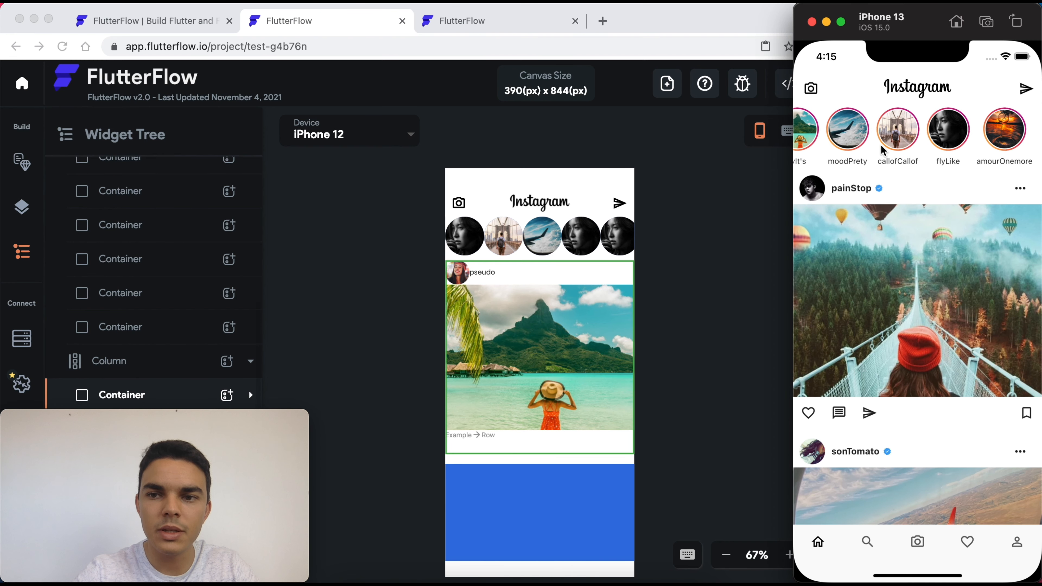
{"action": "left_click_drag", "start_coordinate": [911, 303], "coordinate": [910, 301]}
{"action": "left_click", "coordinate": [22, 206]}
{"action": "scroll", "coordinate": [153, 287], "scroll_direction": "down", "scroll_amount": 5}
- Try to place an IconButton below the first post's image, and remove it
{"action": "left_click_drag", "start_coordinate": [224, 257], "coordinate": [457, 440]}
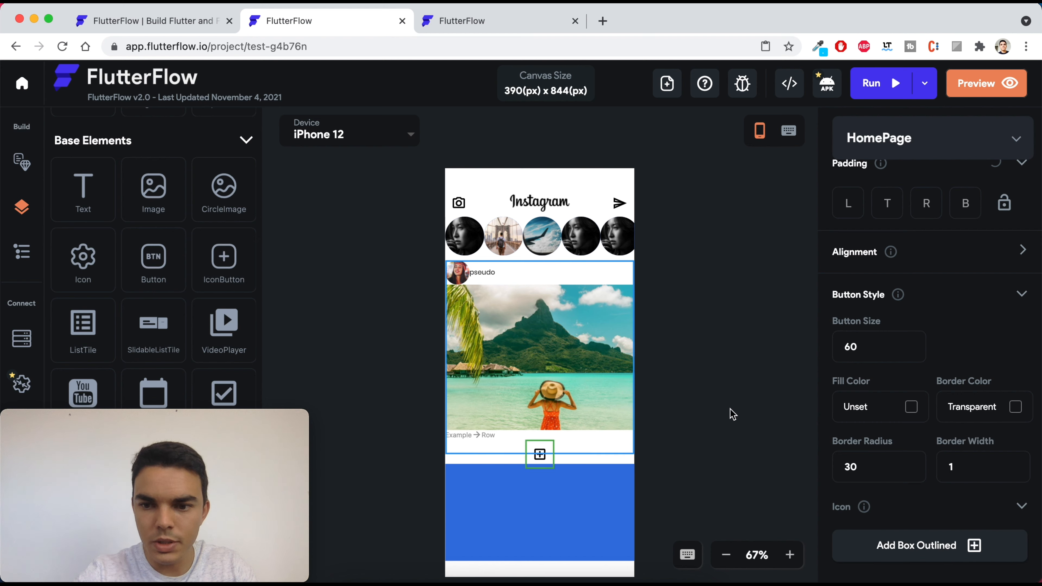
{"action": "scroll", "coordinate": [857, 421], "scroll_direction": "down", "scroll_amount": 1}
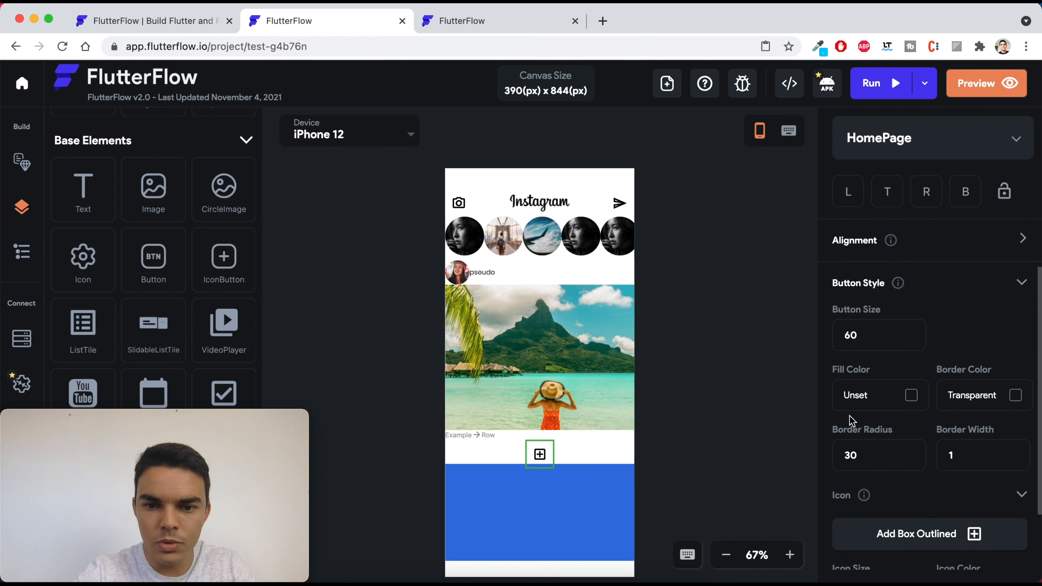
{"action": "left_click", "coordinate": [509, 436]}
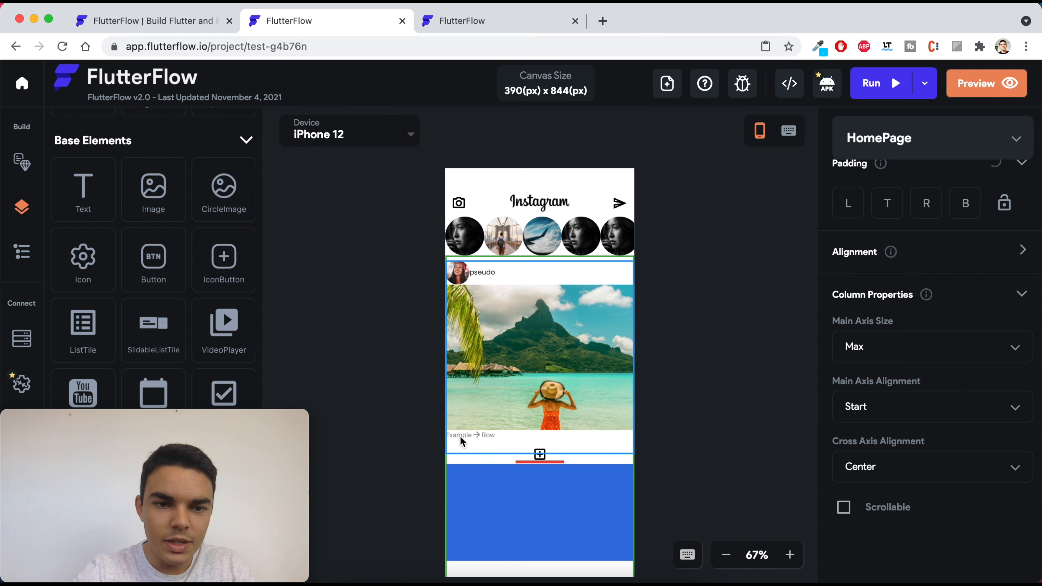
- Add two IconButtons to the Row below the post image, giving the first one the Favorite Border icon
{"action": "left_click_drag", "start_coordinate": [224, 259], "coordinate": [467, 443]}
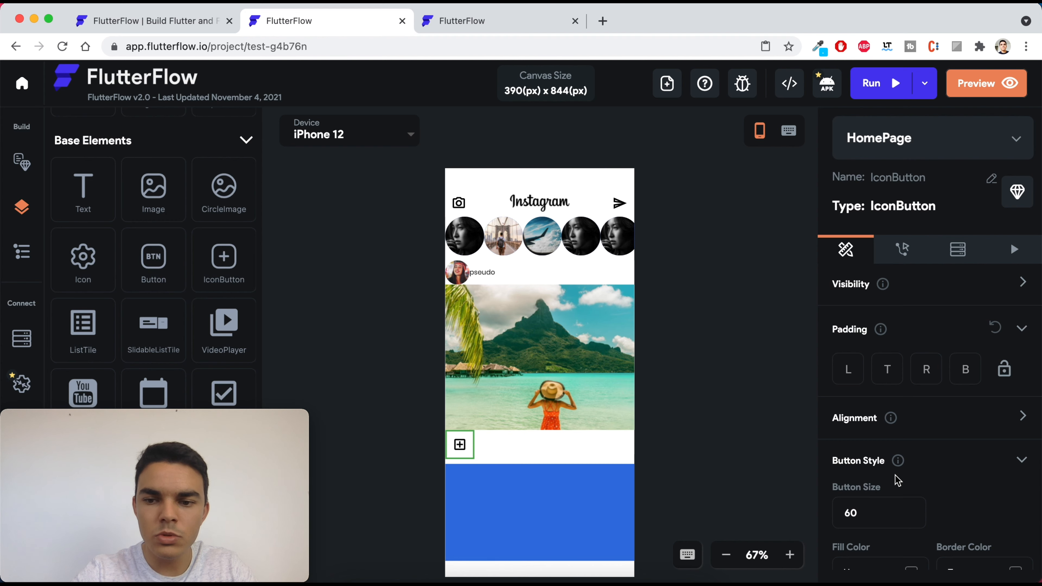
{"action": "scroll", "coordinate": [897, 480], "scroll_direction": "down", "scroll_amount": 5}
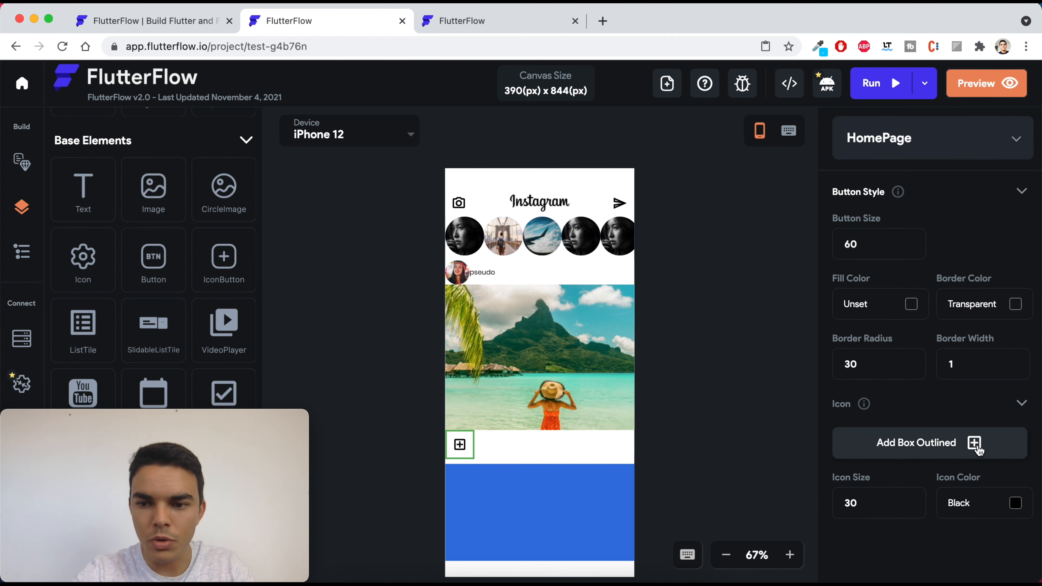
{"action": "left_click", "coordinate": [975, 444]}
{"action": "left_click", "coordinate": [431, 186]}
{"action": "type", "text": "favorite"}
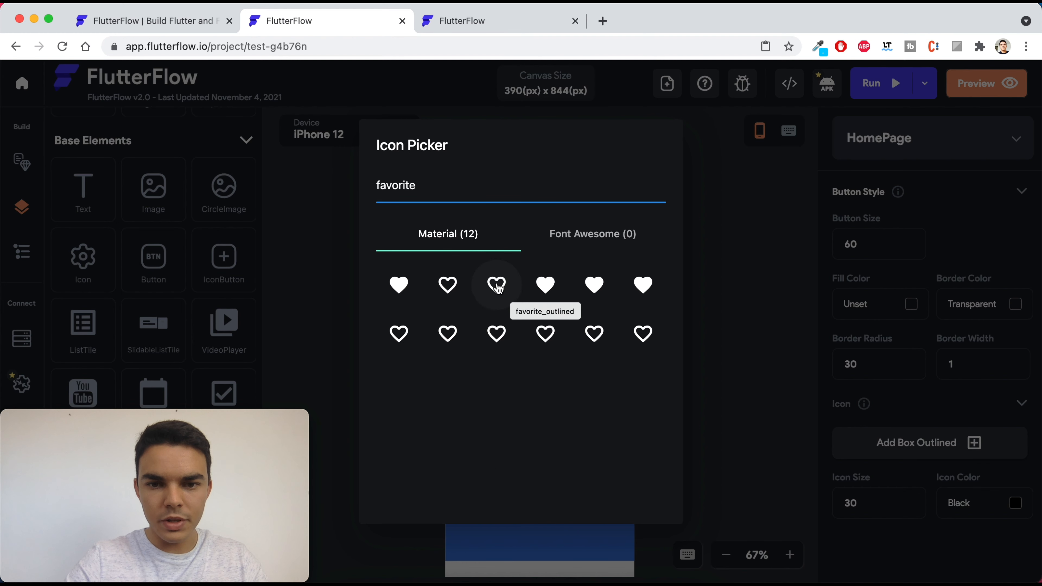
{"action": "left_click", "coordinate": [457, 289]}
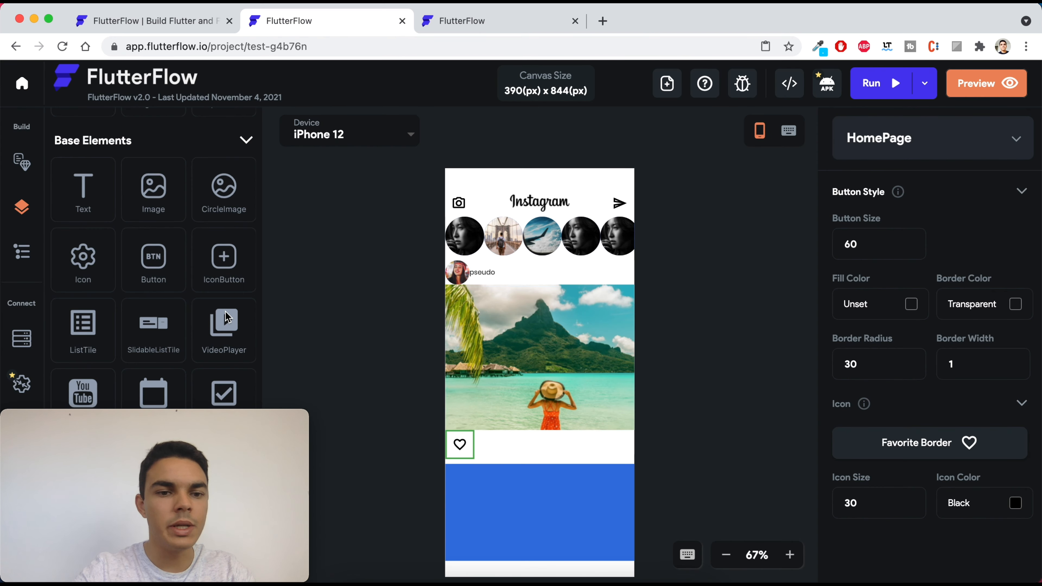
{"action": "left_click_drag", "start_coordinate": [224, 259], "coordinate": [488, 453]}
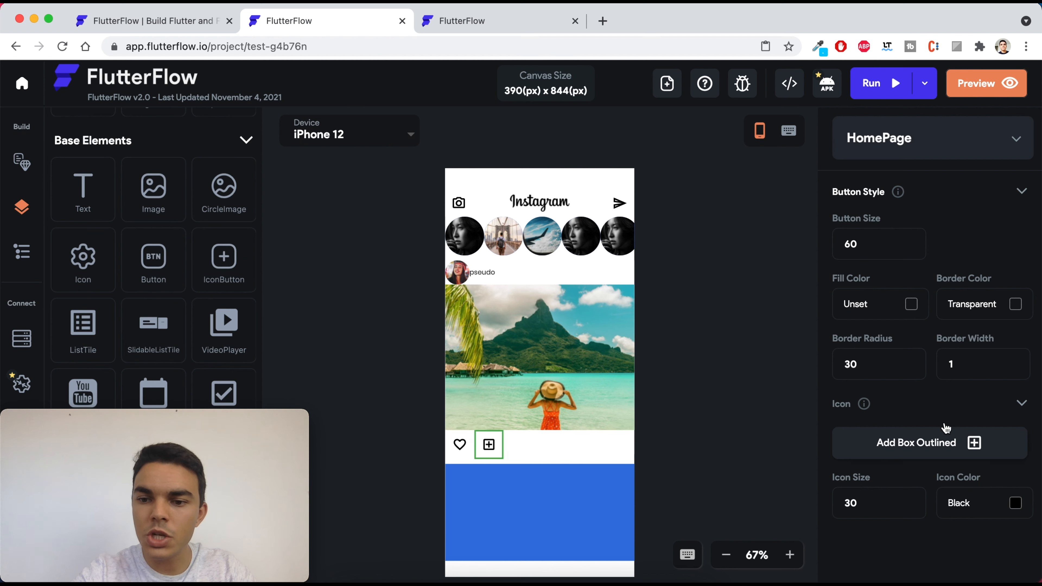
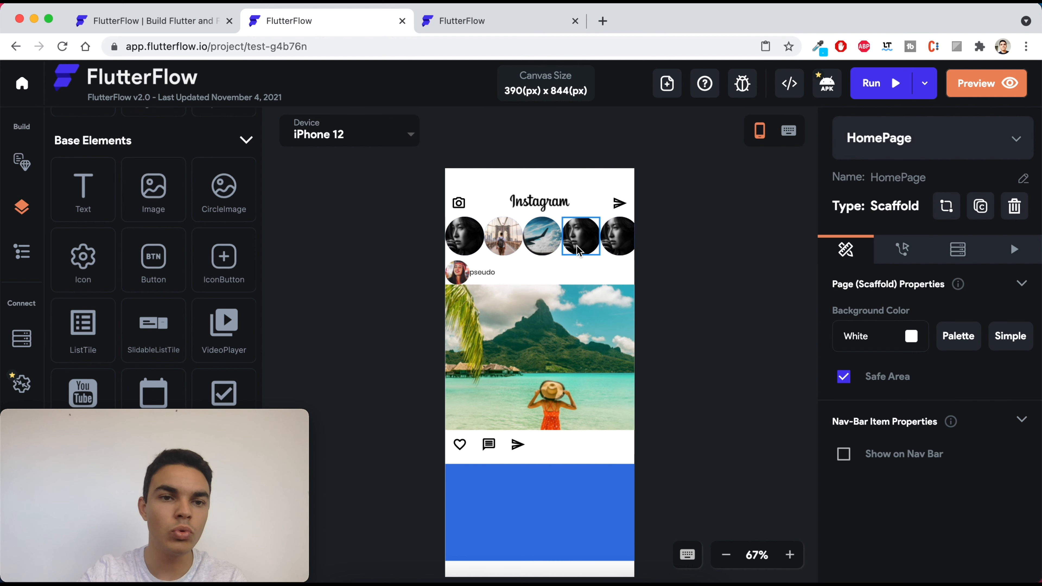
- Switch to the iPhone 13 simulator and look through the Instagram model's stories carousel and post feed
{"action": "left_click", "coordinate": [472, 572]}
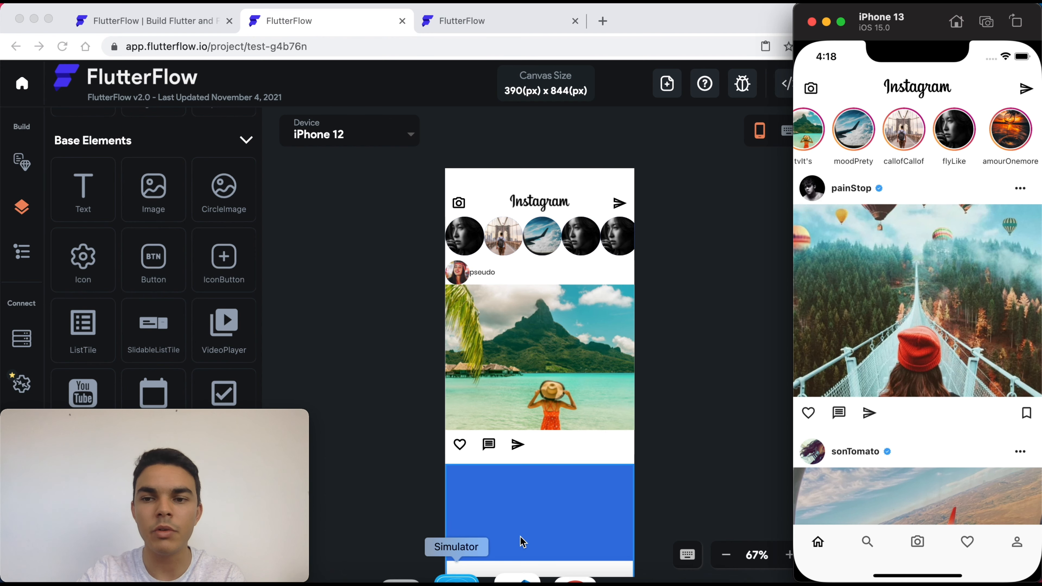
{"action": "left_click_drag", "start_coordinate": [840, 133], "coordinate": [938, 133]}
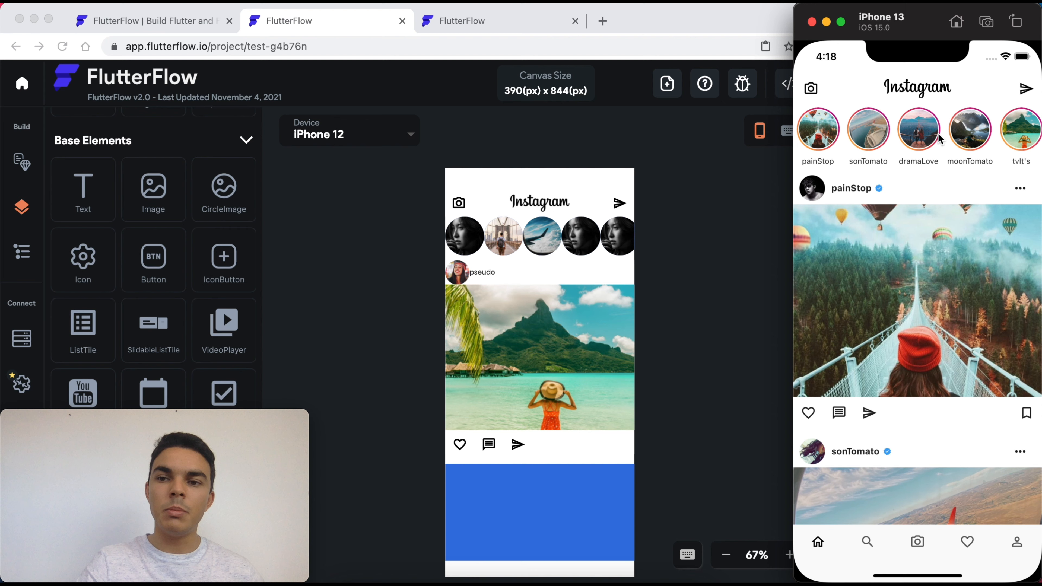
{"action": "left_click_drag", "start_coordinate": [993, 138], "coordinate": [1039, 171]}
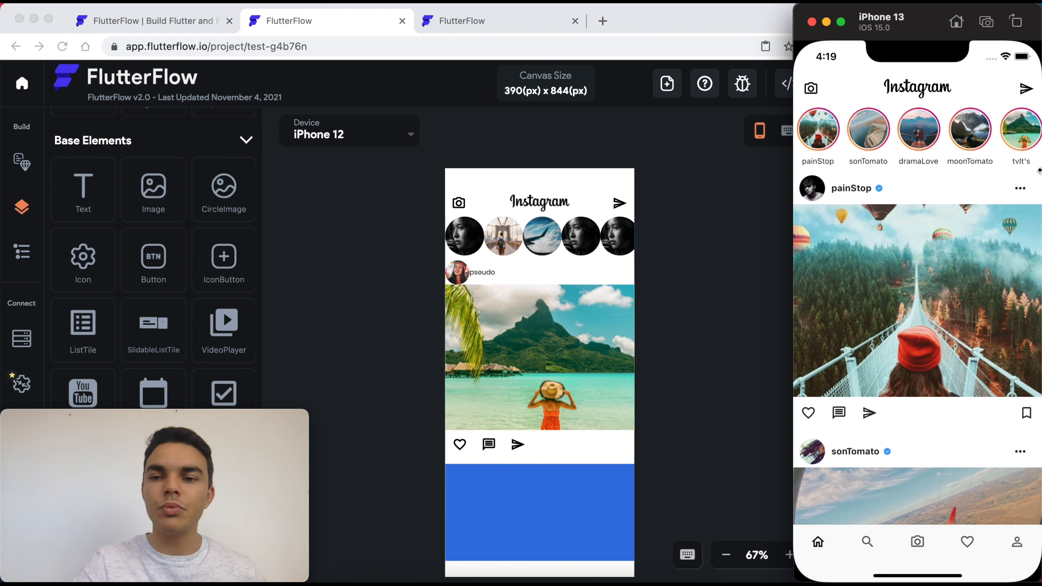
{"action": "left_click_drag", "start_coordinate": [1022, 136], "coordinate": [902, 139]}
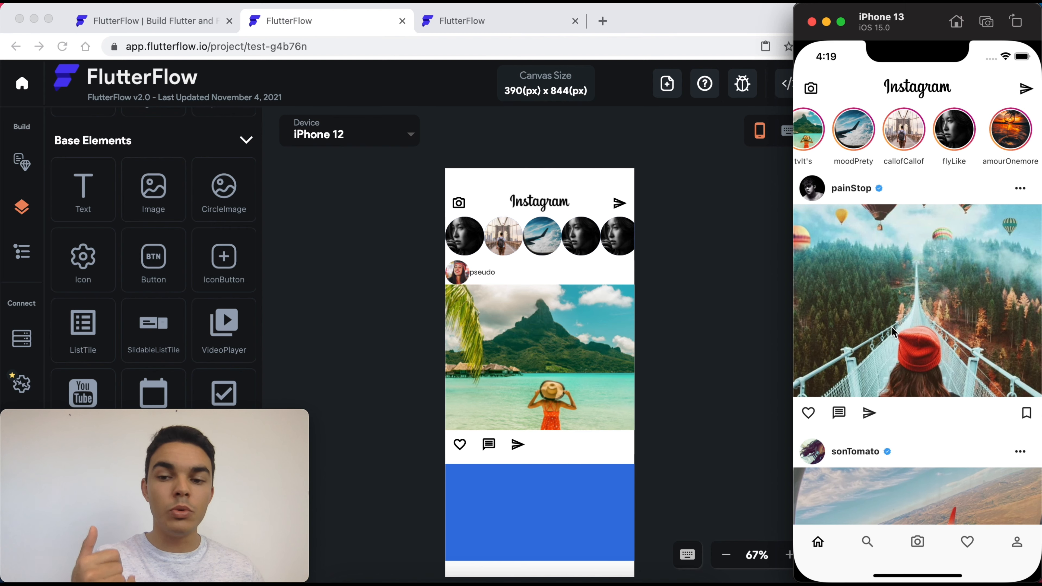
{"action": "left_click_drag", "start_coordinate": [894, 332], "coordinate": [901, 124]}
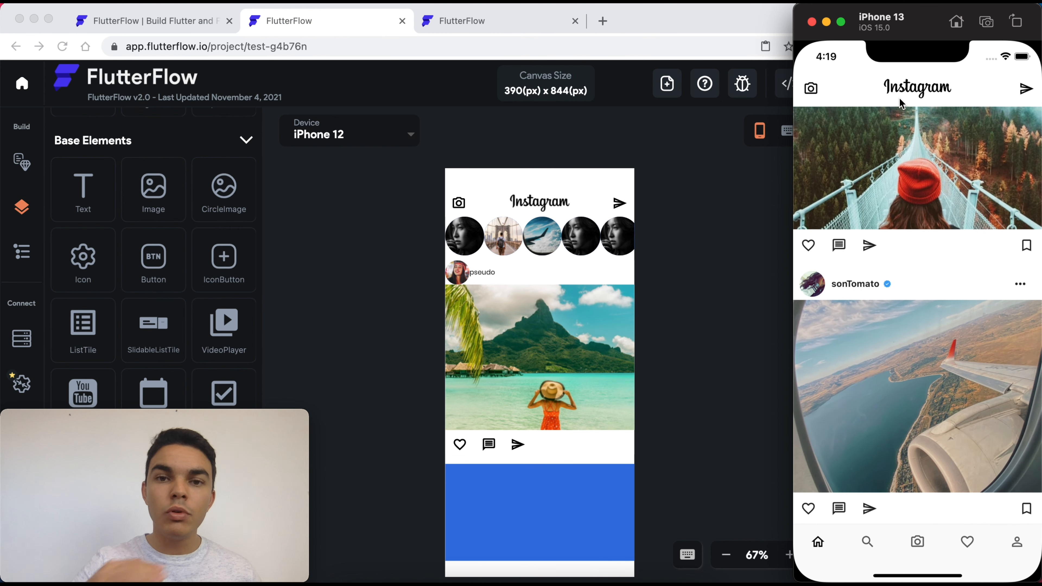
{"action": "left_click_drag", "start_coordinate": [901, 103], "coordinate": [904, 431]}
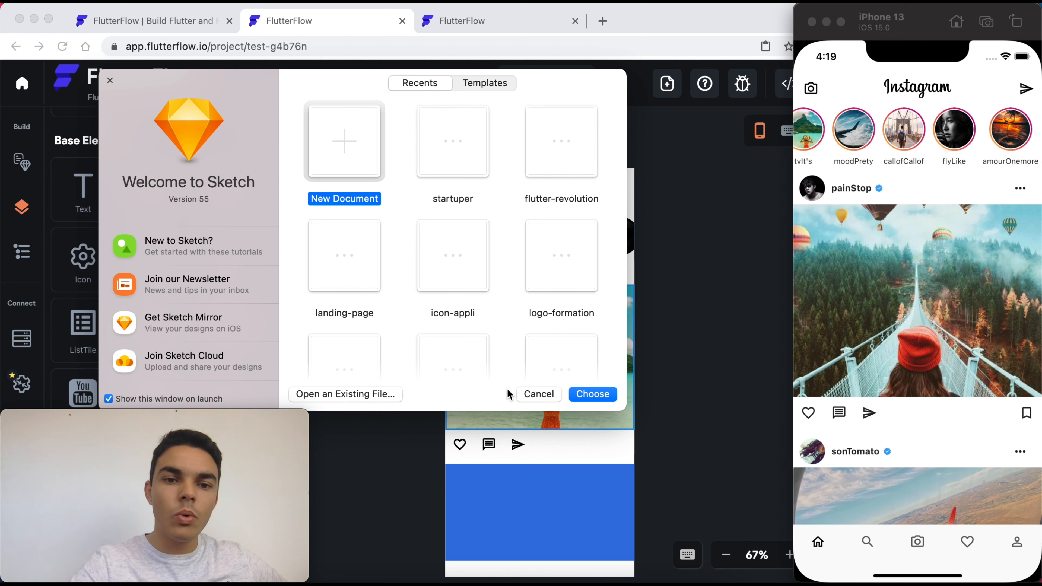
- Open the startuper document in Sketch and widen its window to view the app's artboards
{"action": "double_click", "coordinate": [452, 144]}
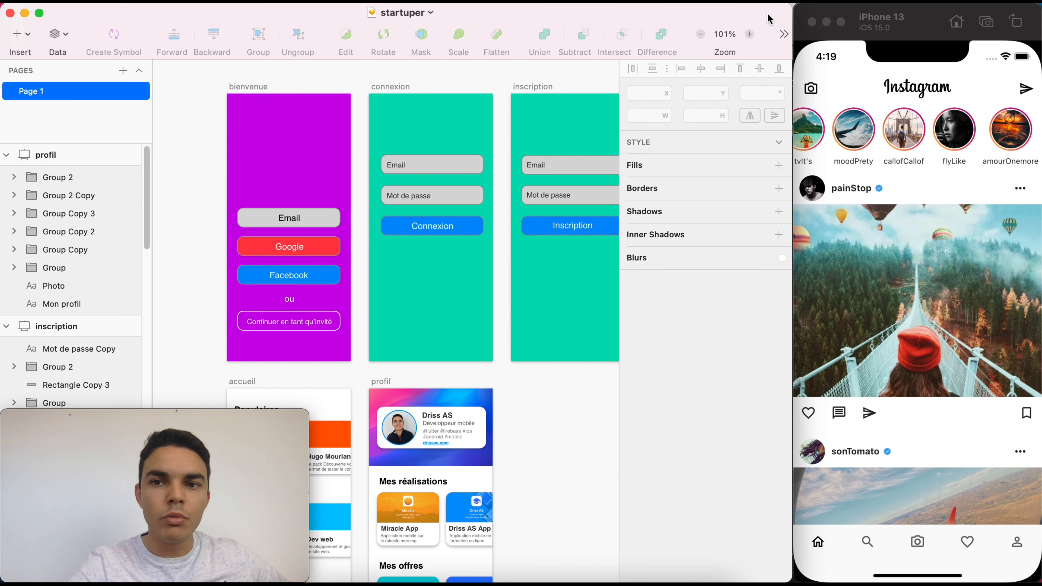
{"action": "left_click_drag", "start_coordinate": [791, 9], "coordinate": [1041, 7]}
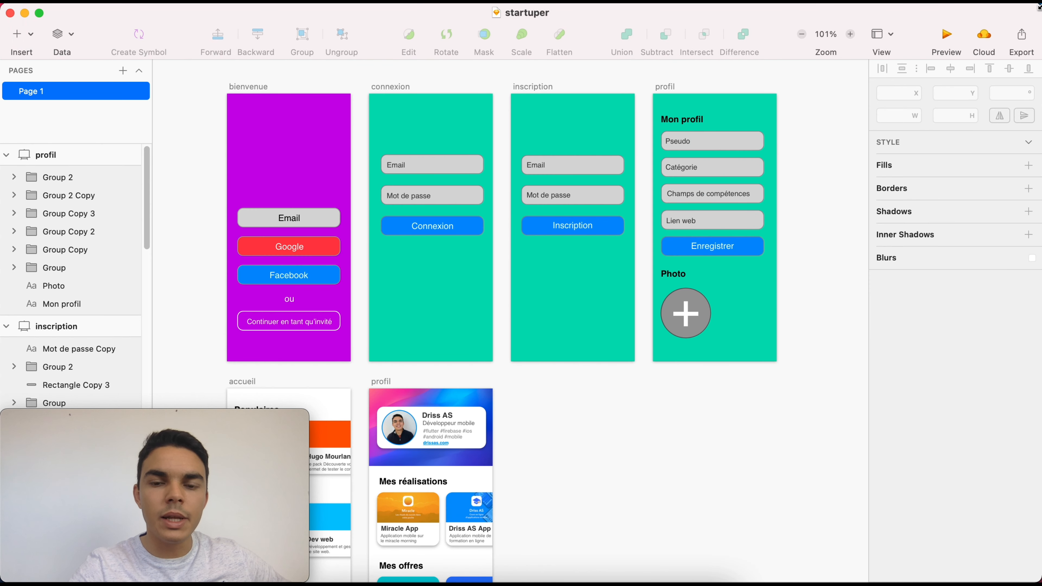
{"action": "scroll", "coordinate": [745, 234], "scroll_direction": "up", "scroll_amount": 1}
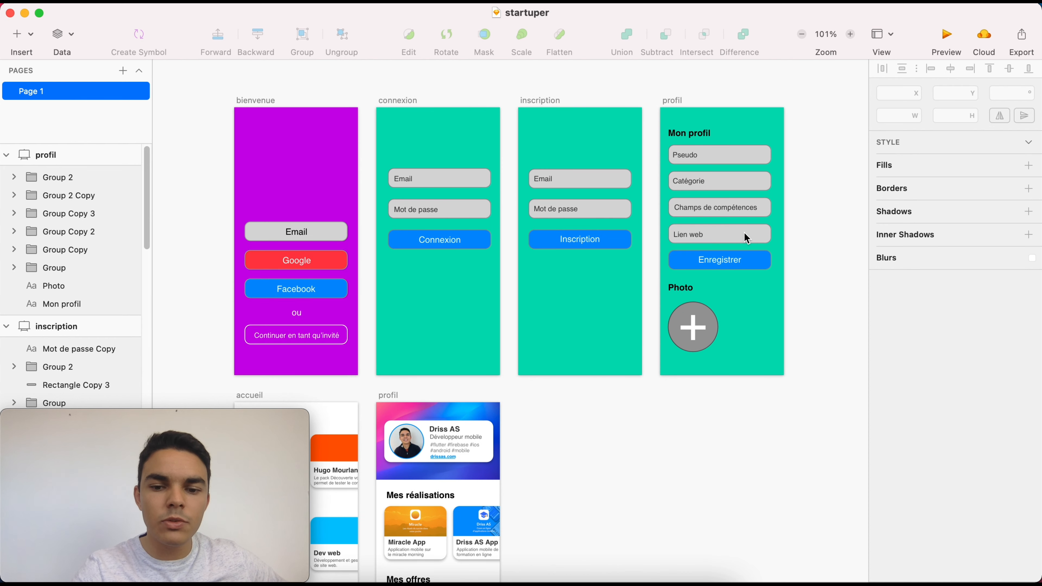
- Switch to the course app in the iPhone 13 simulator and look through its Profil and Cours pages
{"action": "left_click", "coordinate": [459, 578]}
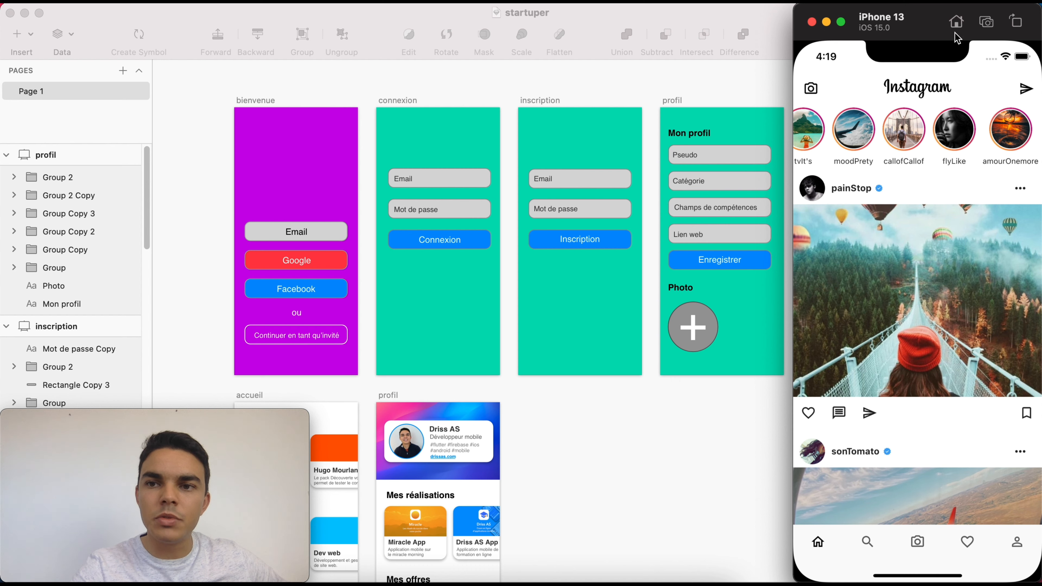
{"action": "double_click", "coordinate": [957, 22]}
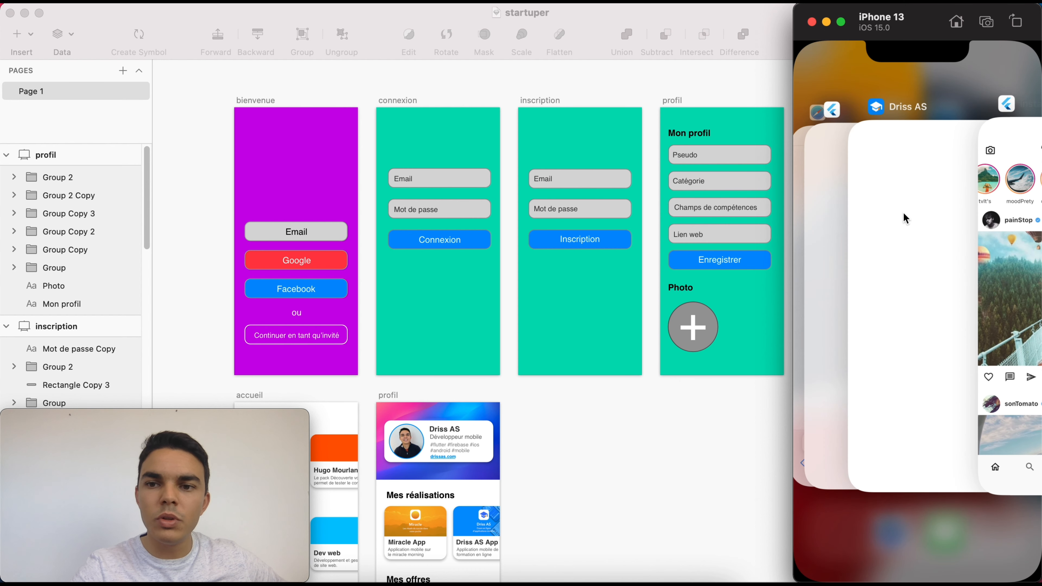
{"action": "left_click", "coordinate": [904, 213]}
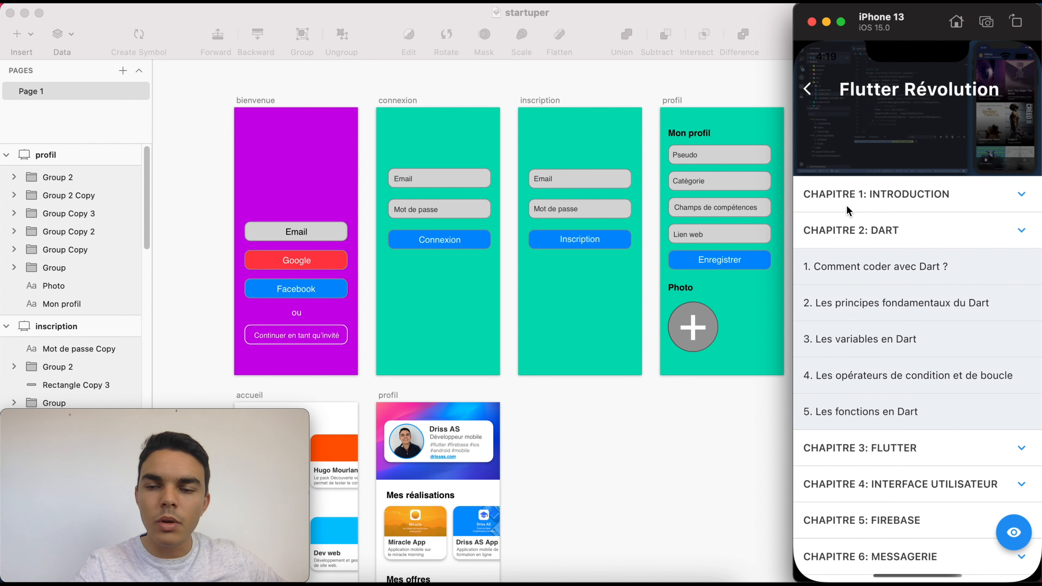
{"action": "left_click", "coordinate": [807, 88]}
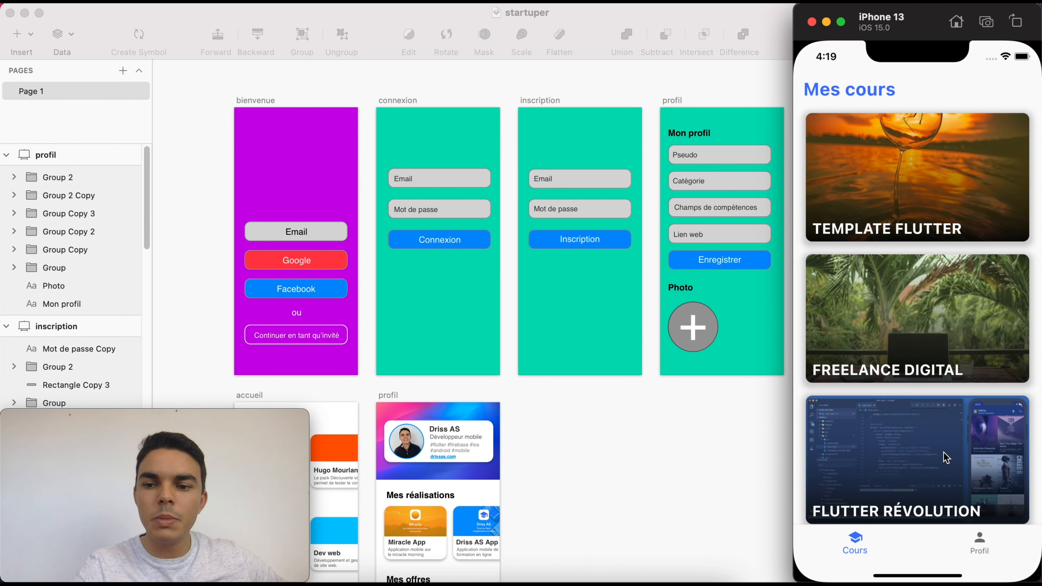
{"action": "left_click", "coordinate": [982, 545]}
{"action": "left_click", "coordinate": [856, 542]}
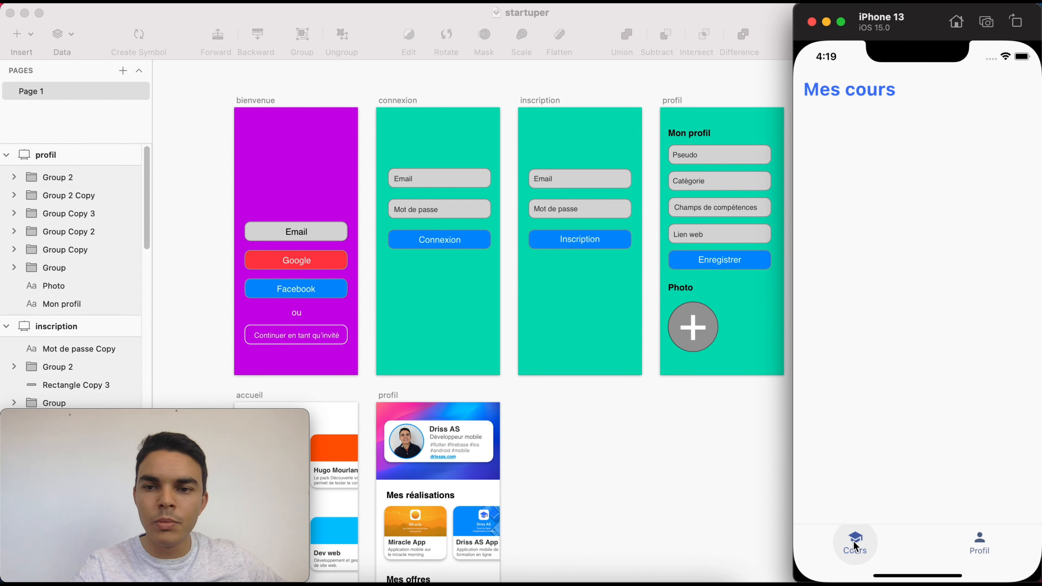
{"action": "left_click_drag", "start_coordinate": [891, 367], "coordinate": [893, 226]}
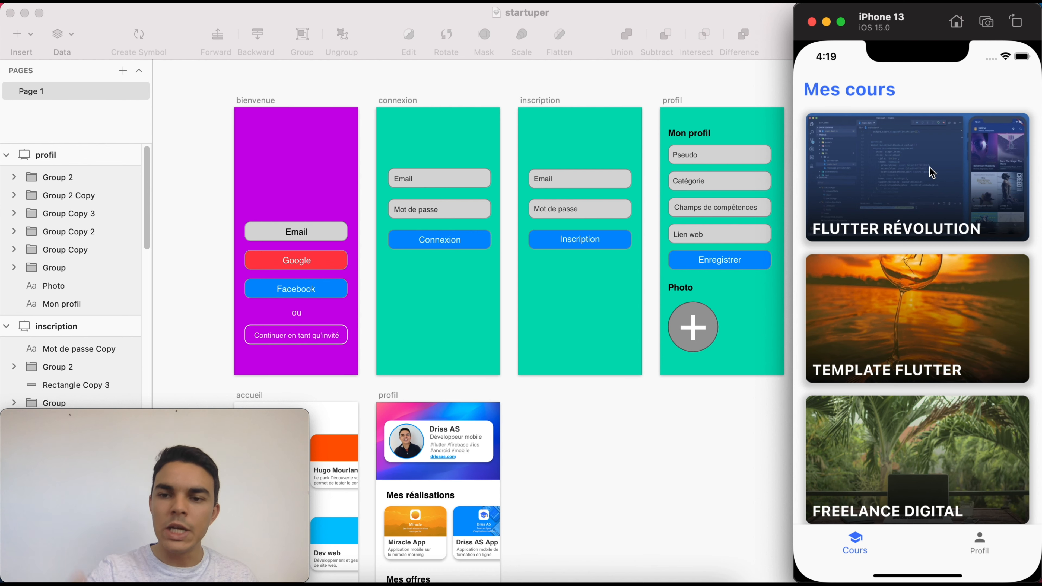
- Open Chapitre 5: Firebase in the Flutter Révolution course and read its first lesson on configuring Firebase
{"action": "left_click", "coordinate": [931, 172]}
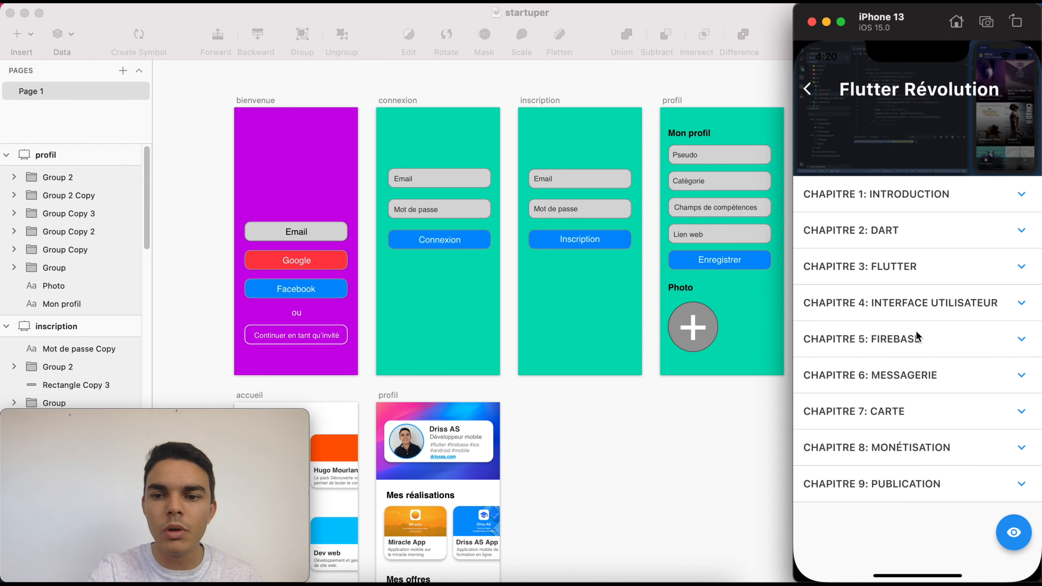
{"action": "left_click", "coordinate": [921, 338]}
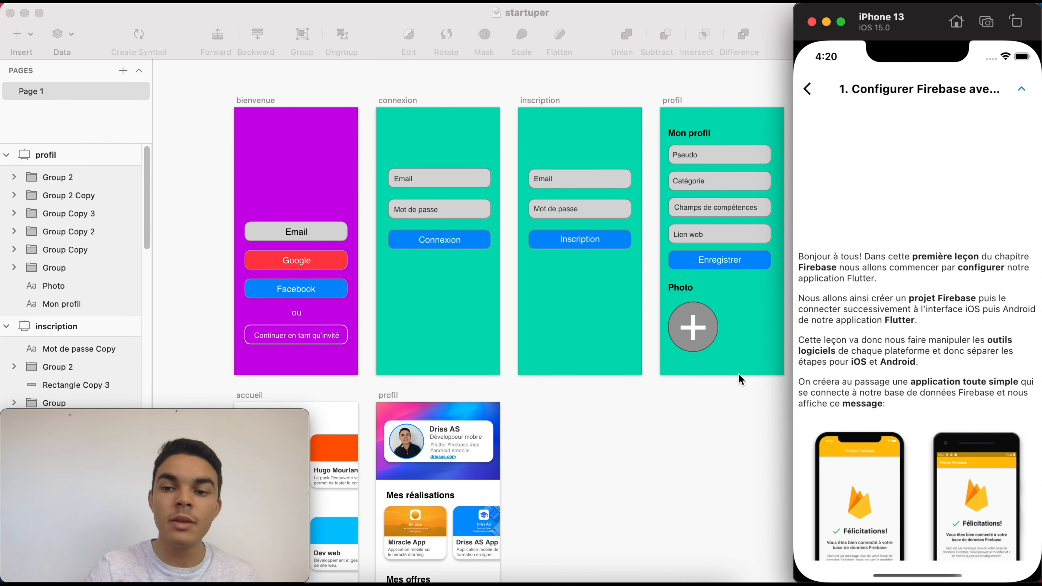
{"action": "scroll", "coordinate": [879, 333], "scroll_direction": "down", "scroll_amount": 10}
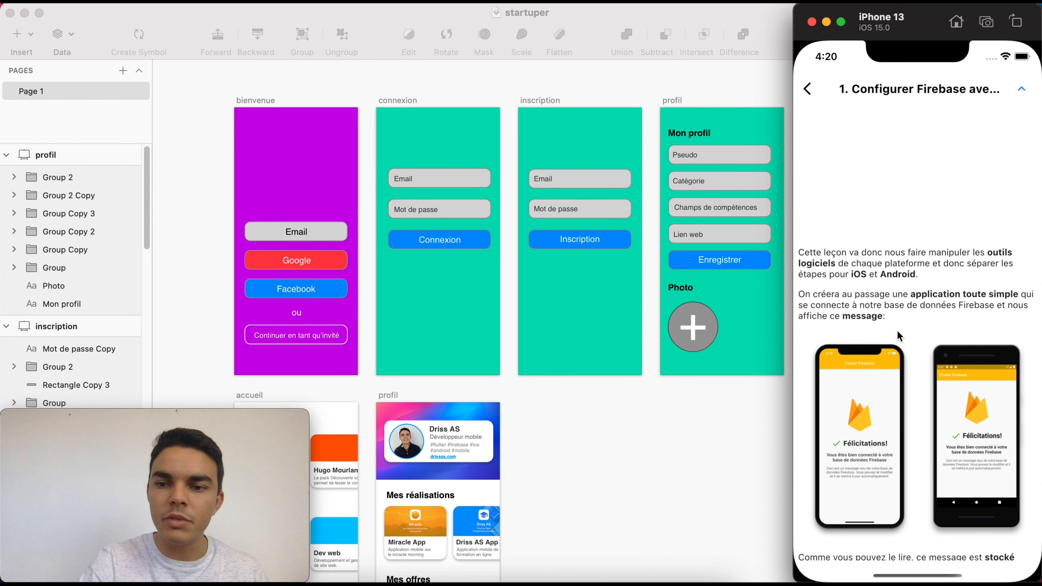
- Read the Firebase configuration lesson through the project creation section, enlarging the Google Analytics screenshot and continuing to the iOS part
{"action": "scroll", "coordinate": [861, 298], "scroll_direction": "down", "scroll_amount": 10}
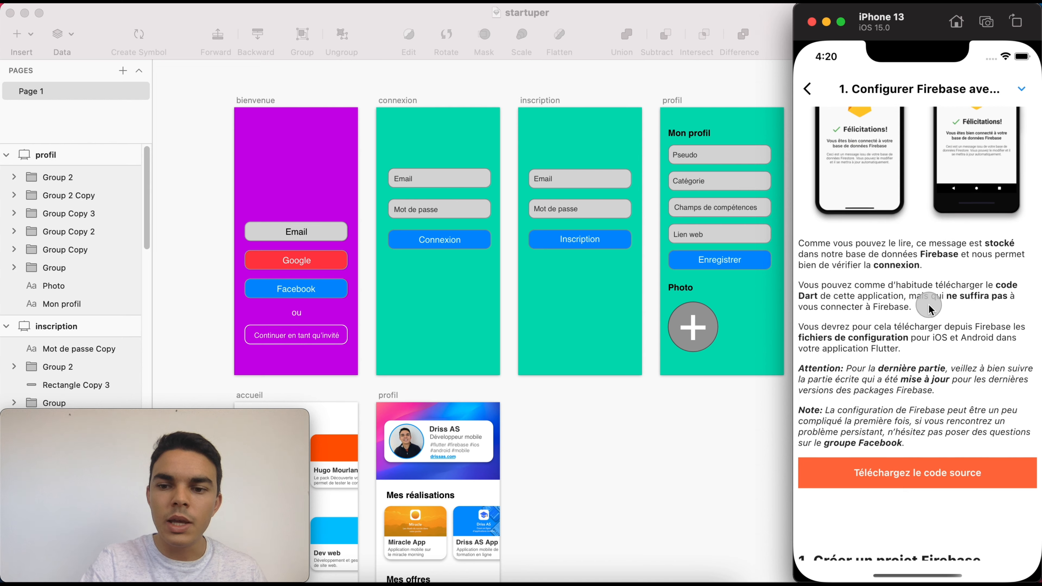
{"action": "scroll", "coordinate": [945, 176], "scroll_direction": "down", "scroll_amount": 10}
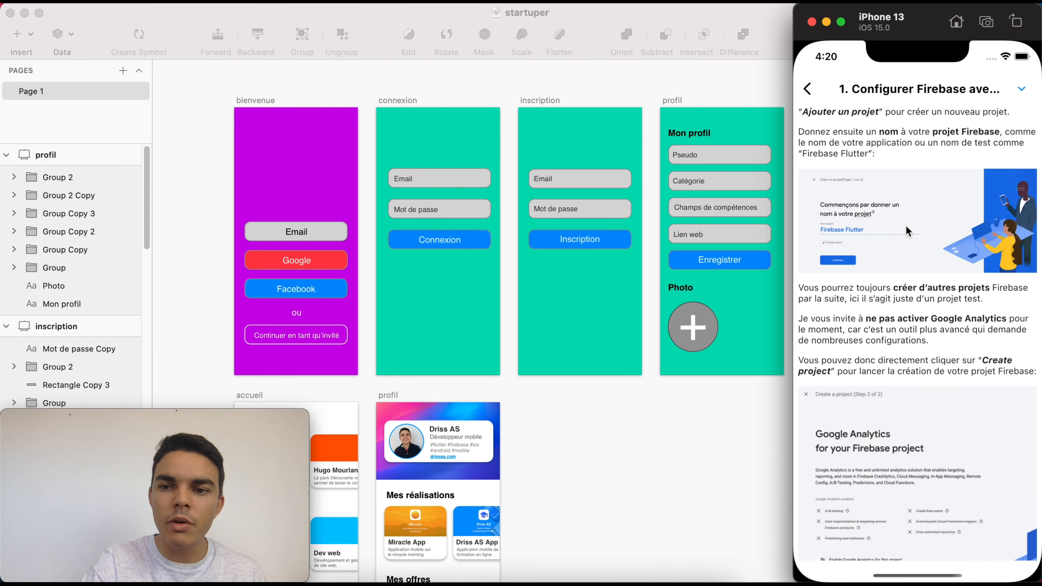
{"action": "scroll", "coordinate": [899, 304], "scroll_direction": "down", "scroll_amount": 3}
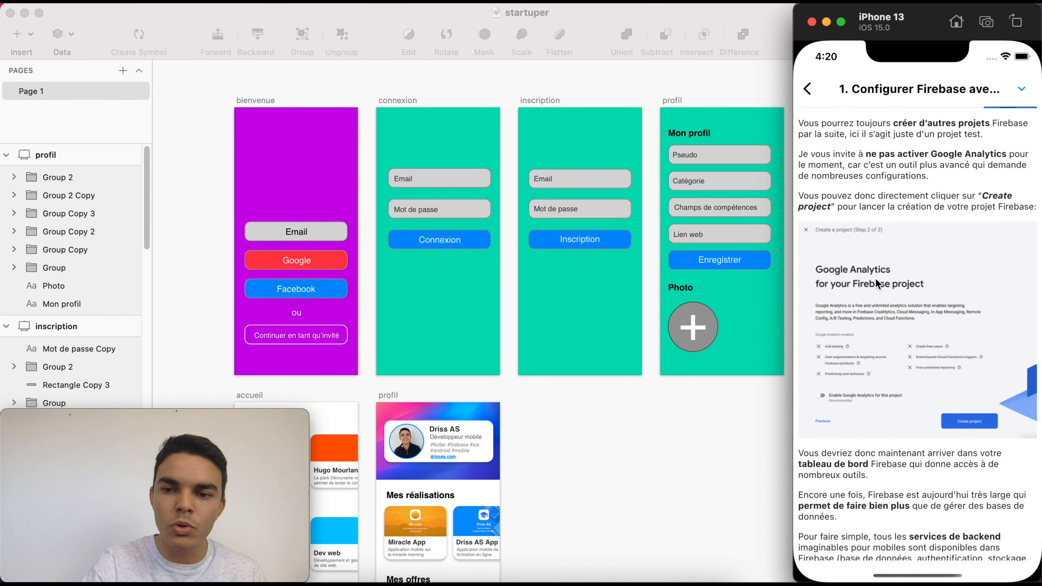
{"action": "left_click", "coordinate": [878, 273]}
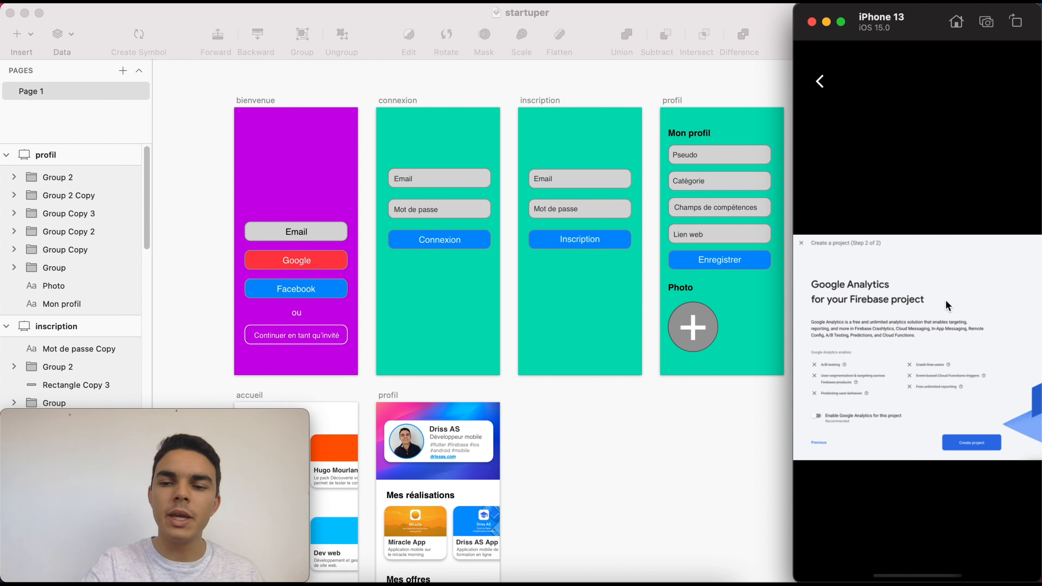
{"action": "left_click", "coordinate": [946, 306]}
{"action": "left_click_drag", "start_coordinate": [905, 365], "coordinate": [917, 56]}
{"action": "left_click_drag", "start_coordinate": [888, 328], "coordinate": [905, 214]}
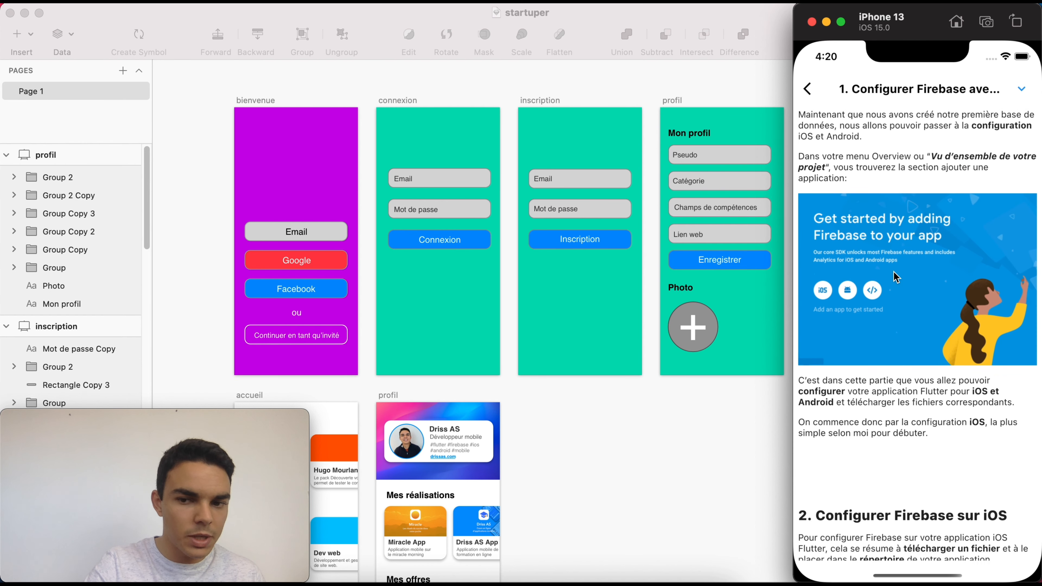
- Switch back to the startuper document in Sketch and examine the accueil and profil artboards alongside the sign-in screens
{"action": "left_click", "coordinate": [632, 484]}
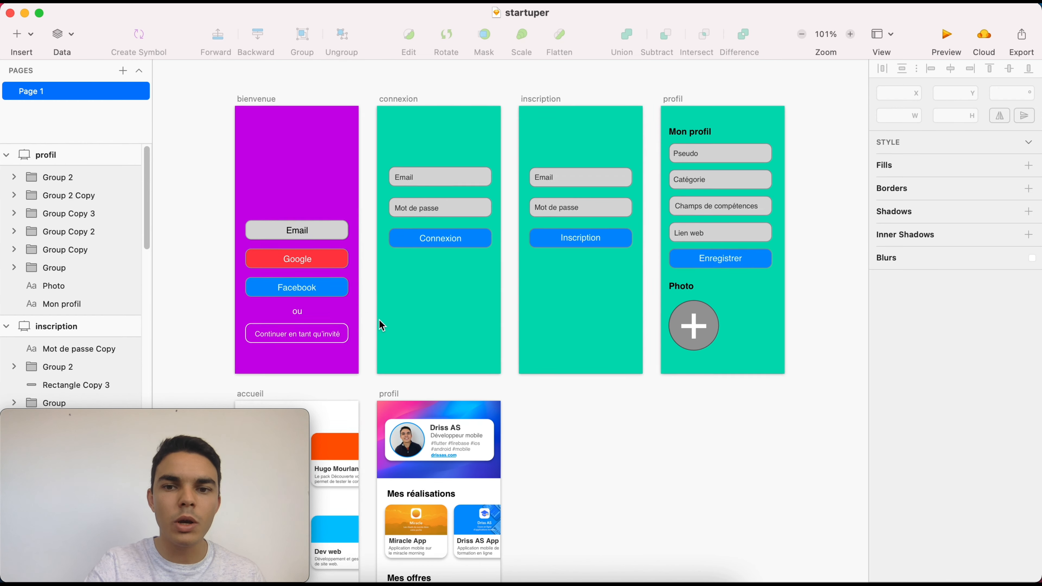
{"action": "scroll", "coordinate": [381, 325], "scroll_direction": "down", "scroll_amount": 10}
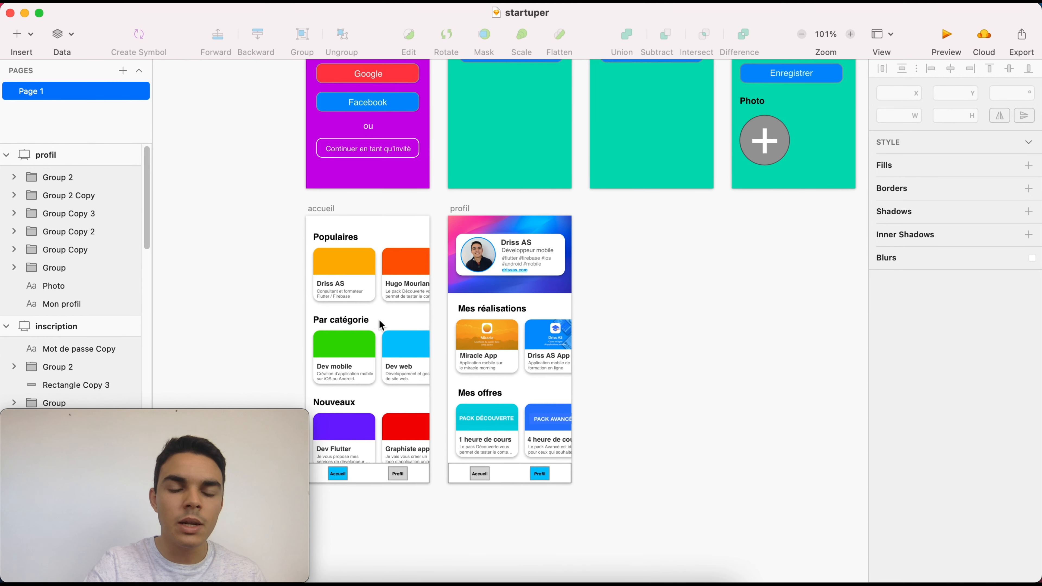
{"action": "scroll", "coordinate": [381, 325], "scroll_direction": "up", "scroll_amount": 5}
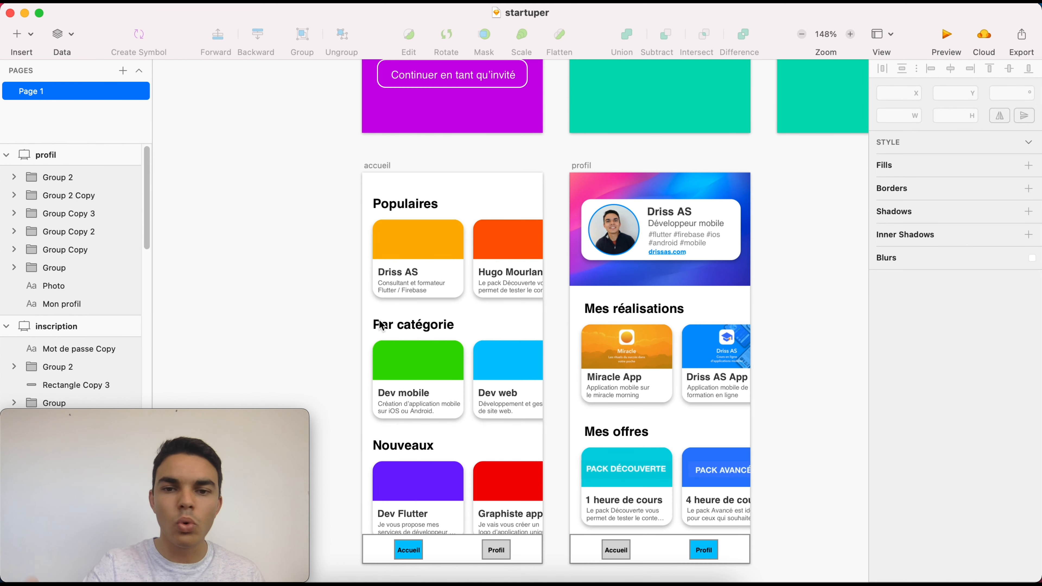
{"action": "scroll", "coordinate": [381, 325], "scroll_direction": "down", "scroll_amount": 6}
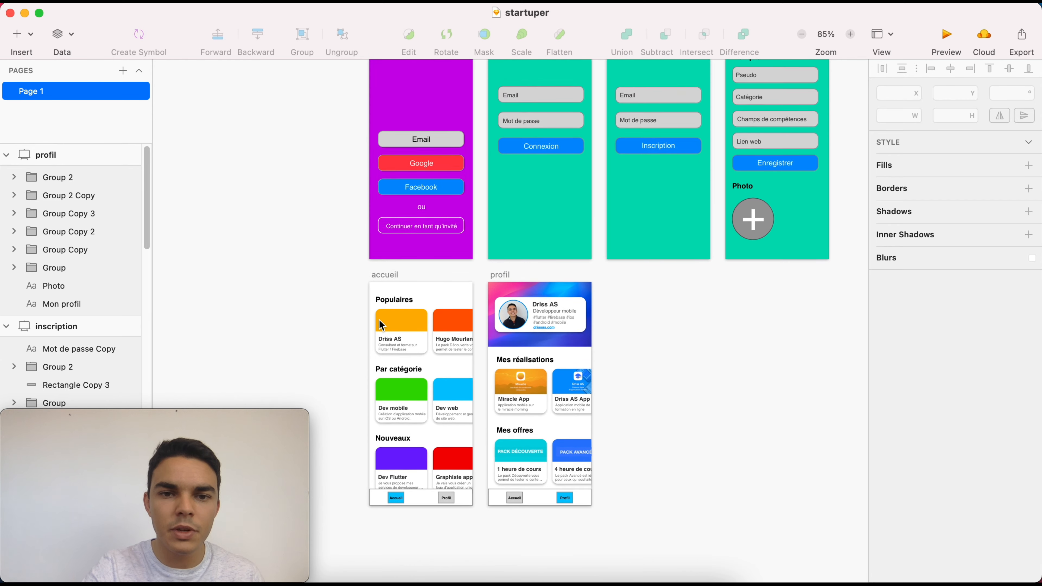
{"action": "scroll", "coordinate": [381, 326], "scroll_direction": "up", "scroll_amount": 3}
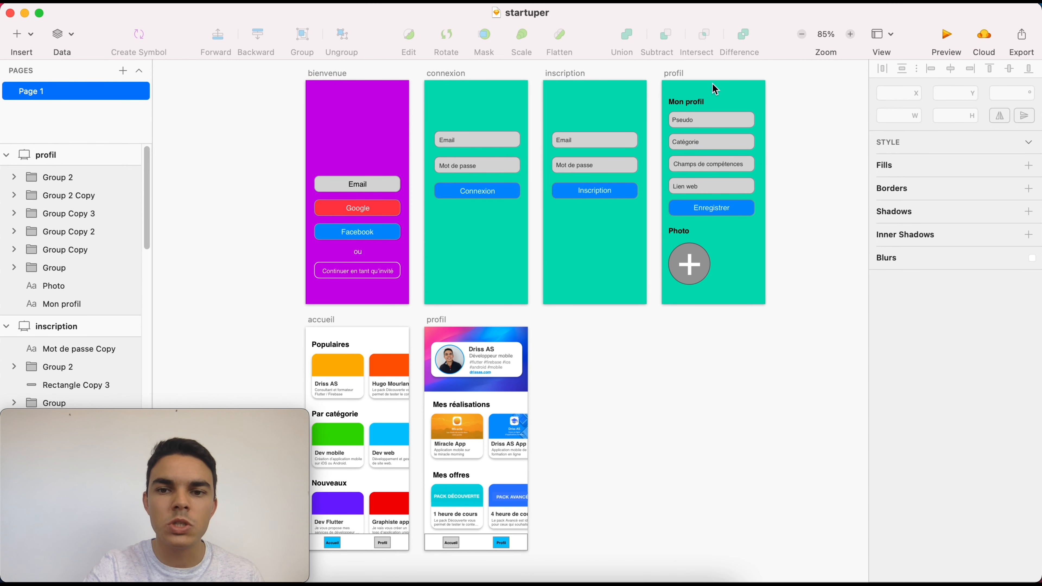
{"action": "scroll", "coordinate": [670, 282], "scroll_direction": "down", "scroll_amount": 5}
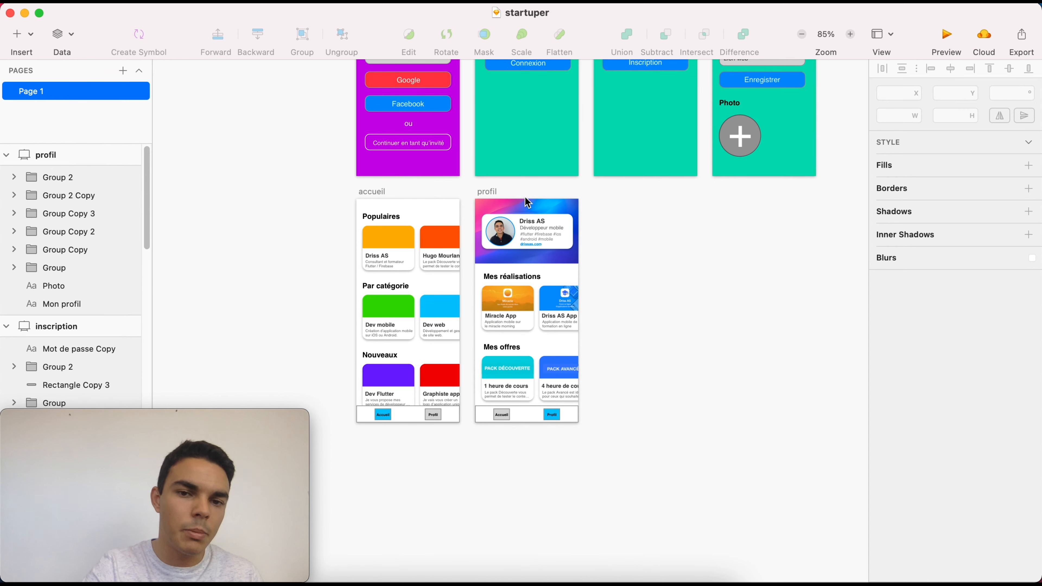
{"action": "scroll", "coordinate": [493, 189], "scroll_direction": "up", "scroll_amount": 5}
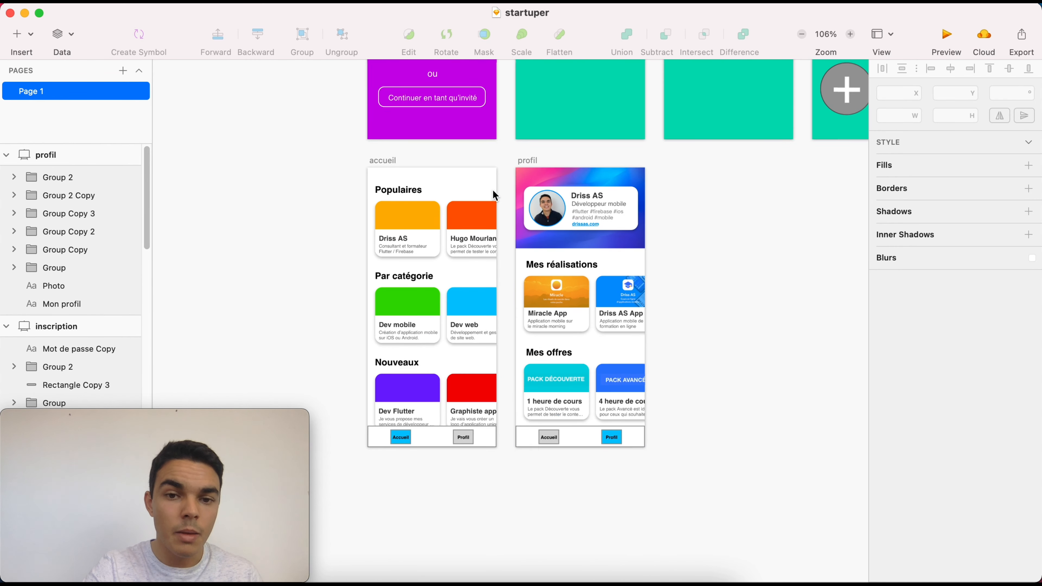
{"action": "scroll", "coordinate": [494, 195], "scroll_direction": "down", "scroll_amount": 5}
{"action": "scroll", "coordinate": [494, 195], "scroll_direction": "down", "scroll_amount": 5}
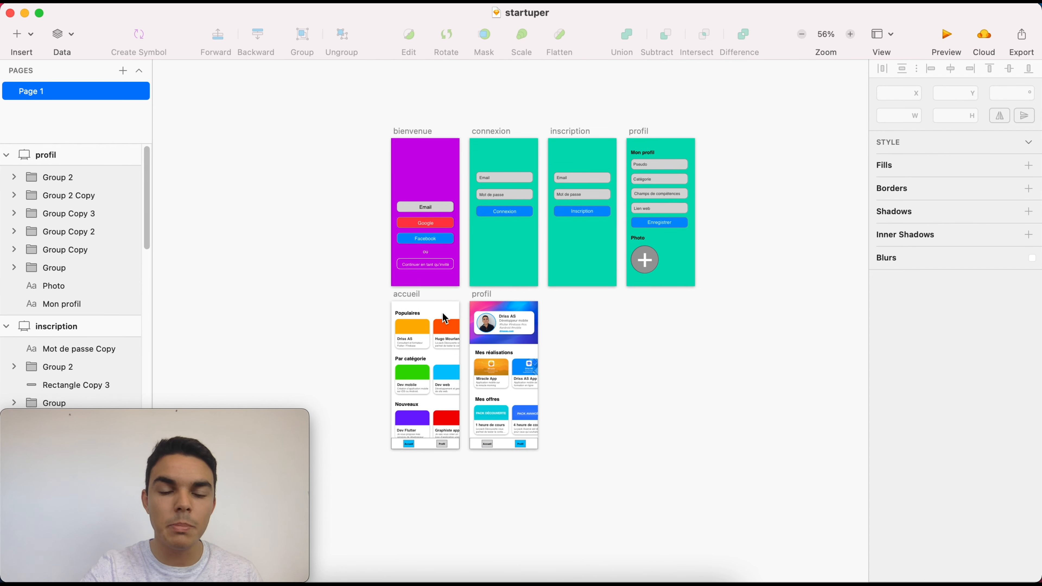
- Review the startuper mockups from the bienvenue screen through to the accueil and profil pages
{"action": "scroll", "coordinate": [445, 312], "scroll_direction": "down", "scroll_amount": 2}
{"action": "scroll", "coordinate": [442, 319], "scroll_direction": "up", "scroll_amount": 5}
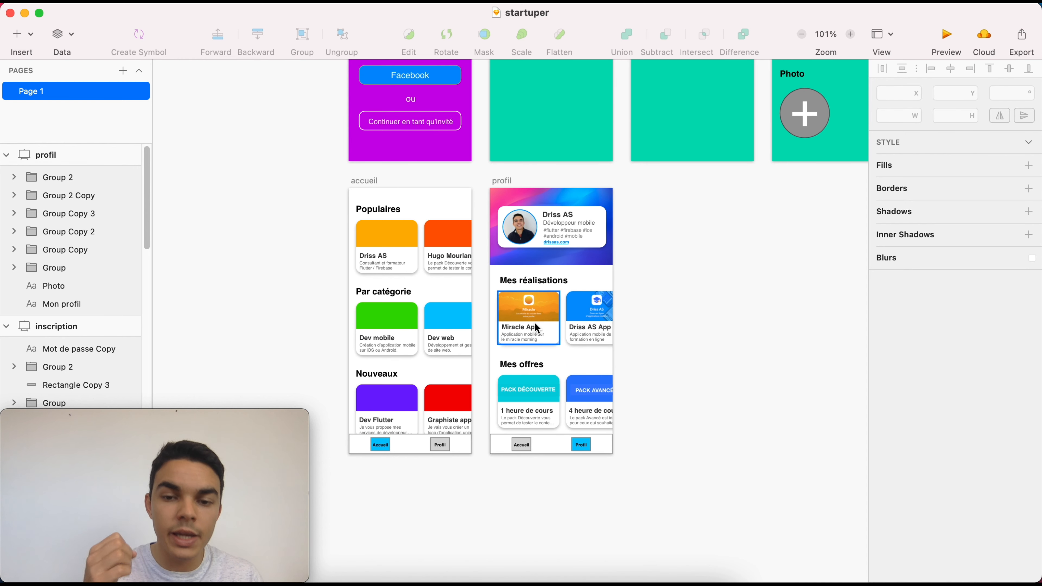
{"action": "scroll", "coordinate": [395, 413], "scroll_direction": "up", "scroll_amount": 10}
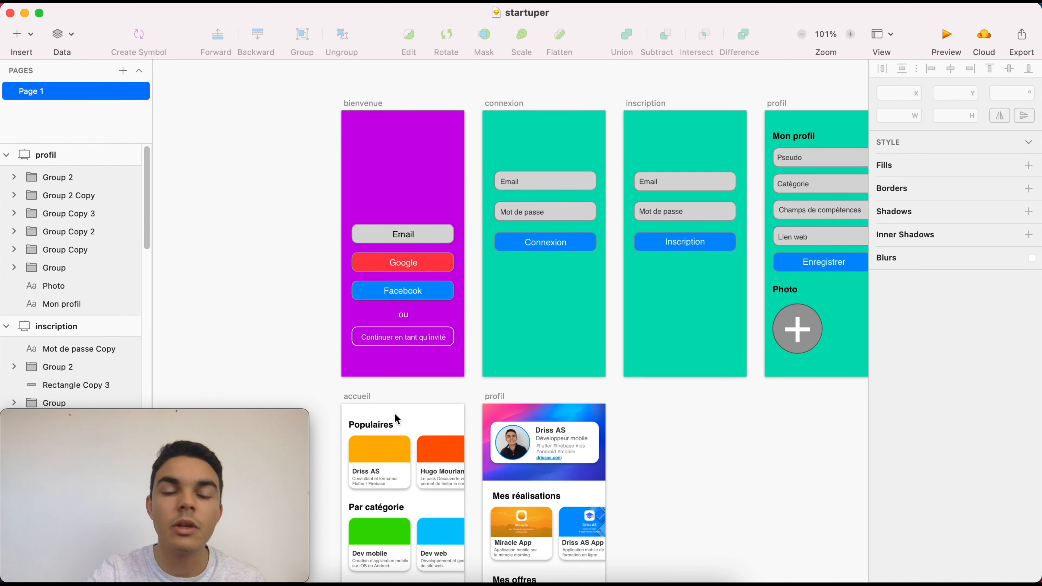
{"action": "scroll", "coordinate": [394, 414], "scroll_direction": "down", "scroll_amount": 5}
{"action": "scroll", "coordinate": [395, 414], "scroll_direction": "right", "scroll_amount": 5}
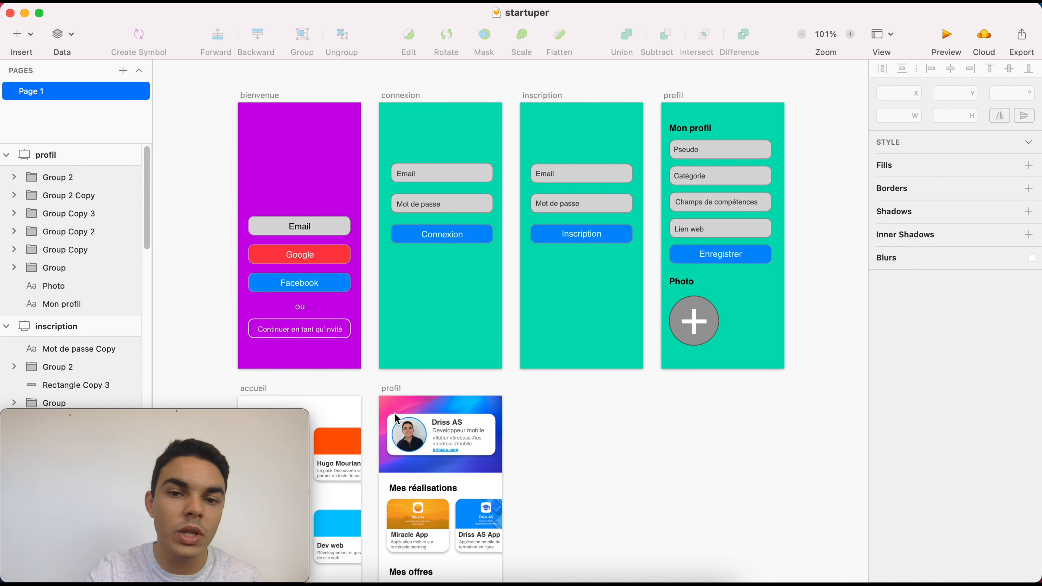
{"action": "scroll", "coordinate": [396, 418], "scroll_direction": "down", "scroll_amount": 10}
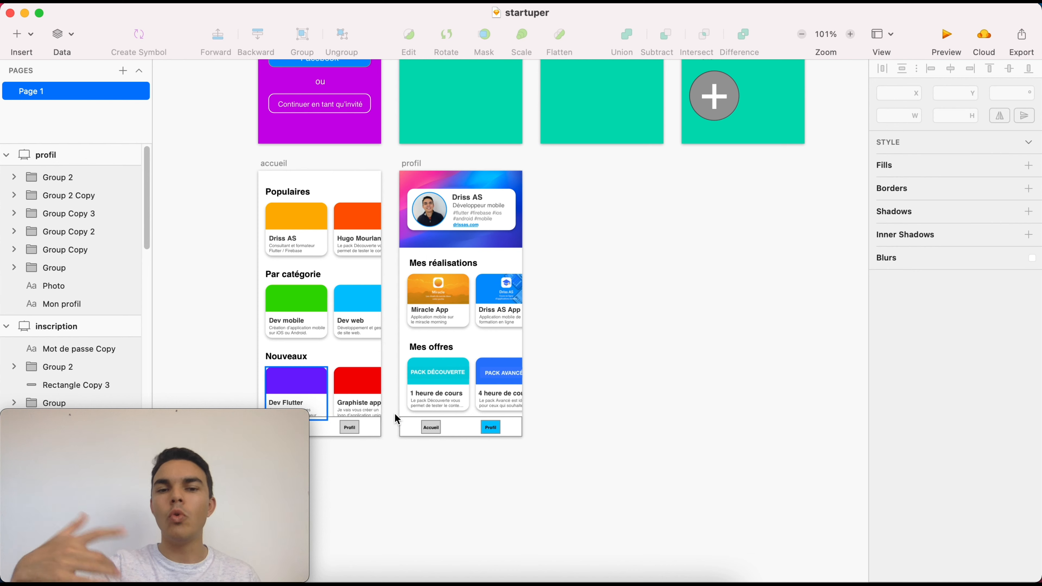
{"action": "scroll", "coordinate": [396, 418], "scroll_direction": "down", "scroll_amount": 4}
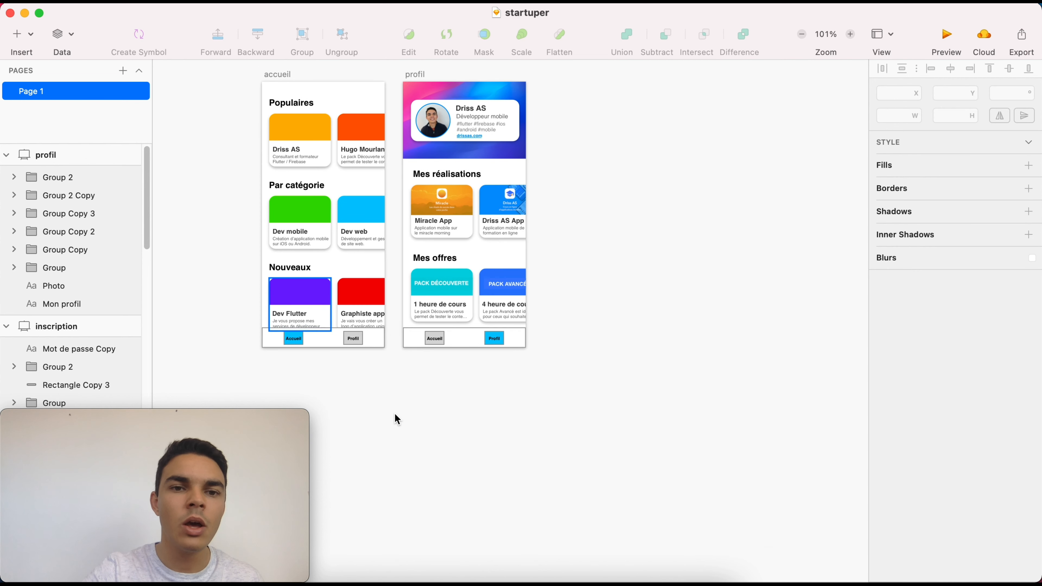
{"action": "scroll", "coordinate": [395, 416], "scroll_direction": "up", "scroll_amount": 1}
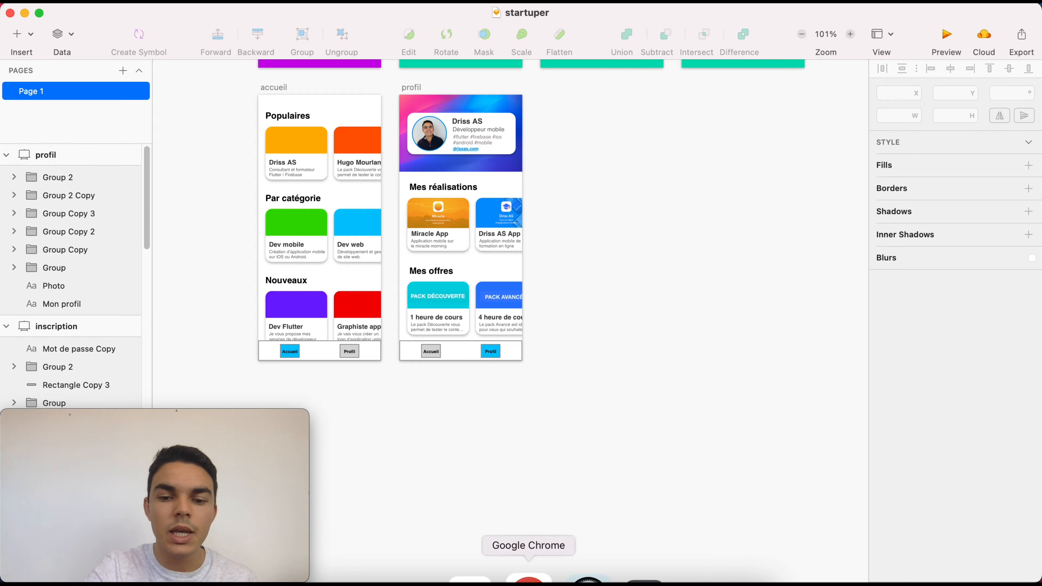
- Switch to Chrome and look through the flutterflow.io home page down to its runnable sample apps
{"action": "left_click", "coordinate": [531, 573]}
{"action": "left_click", "coordinate": [200, 21]}
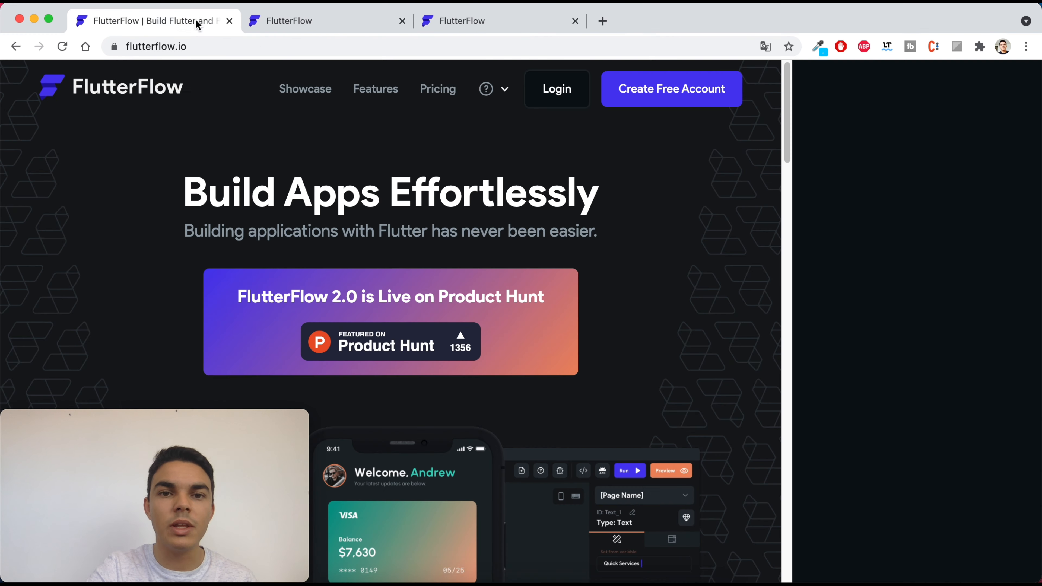
{"action": "scroll", "coordinate": [379, 204], "scroll_direction": "down", "scroll_amount": 15}
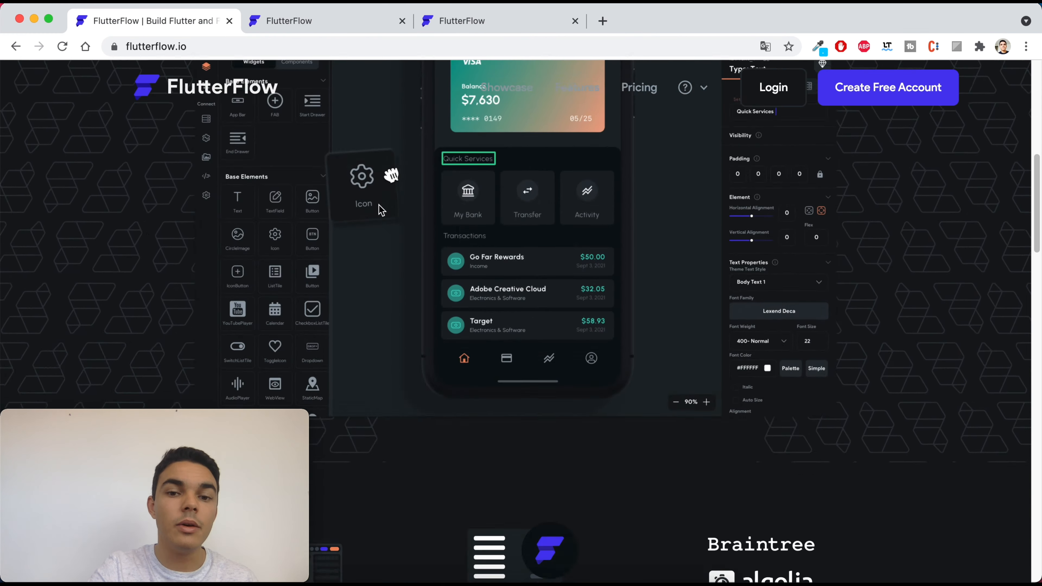
{"action": "scroll", "coordinate": [381, 209], "scroll_direction": "up", "scroll_amount": 10}
{"action": "scroll", "coordinate": [381, 210], "scroll_direction": "down", "scroll_amount": 15}
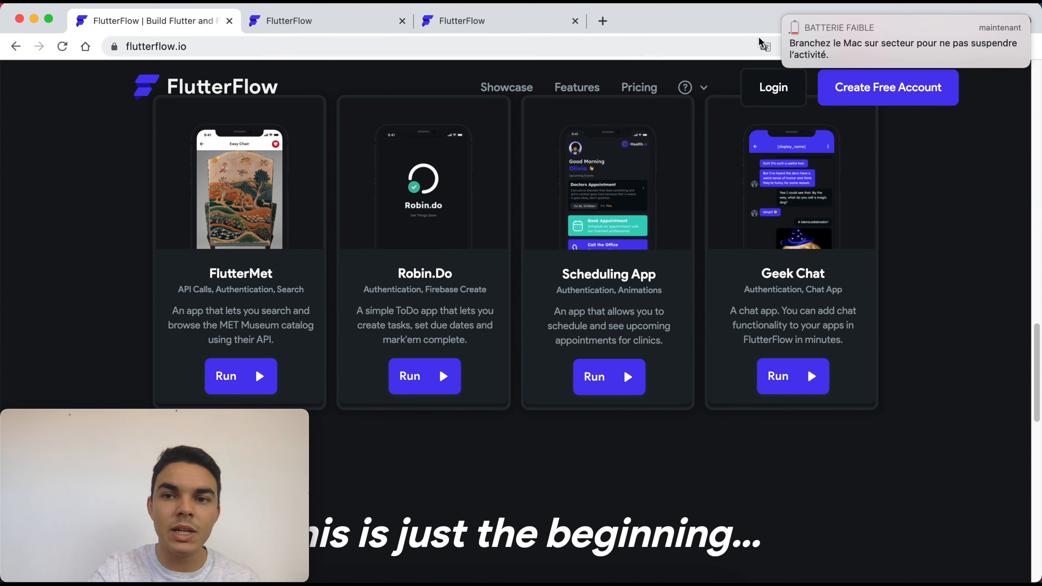
{"action": "left_click", "coordinate": [783, 16]}
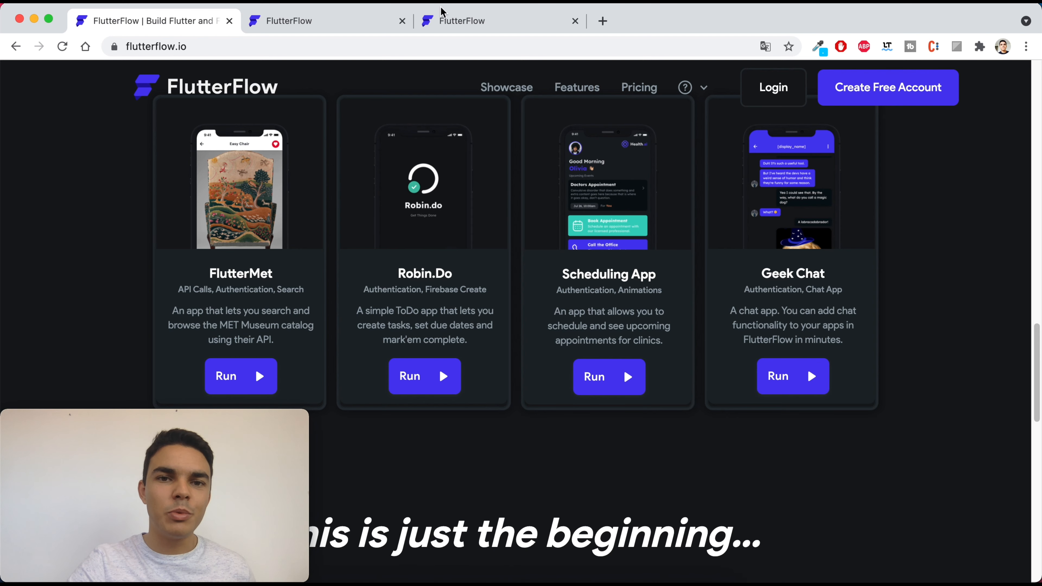
{"action": "left_click", "coordinate": [453, 22]}
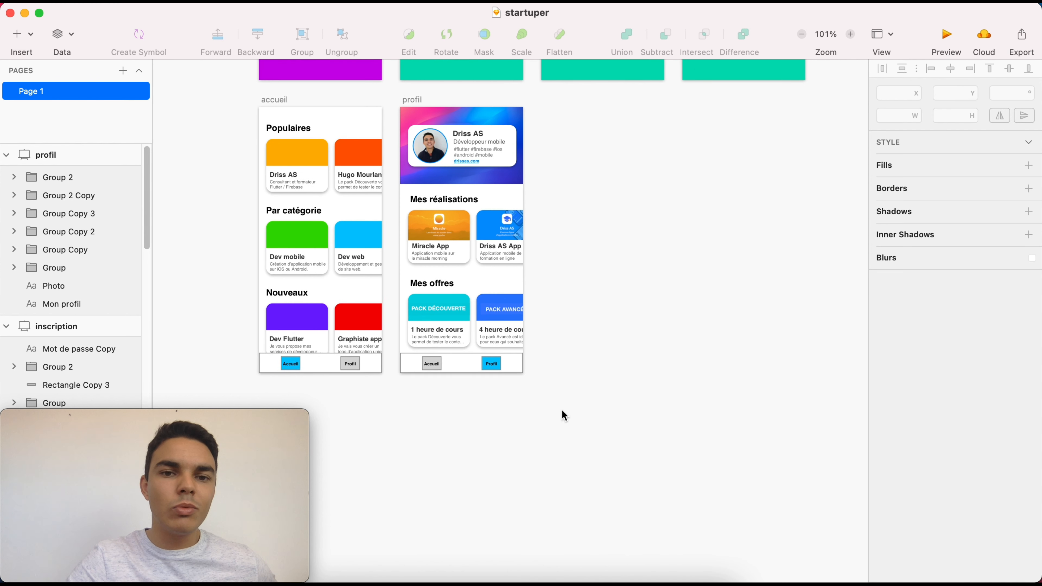
- Review the startuper artboards again, bring up the iPhone 13 simulator, and minimize the Sketch window to show the FlutterFlow project
{"action": "scroll", "coordinate": [562, 411], "scroll_direction": "up", "scroll_amount": 8}
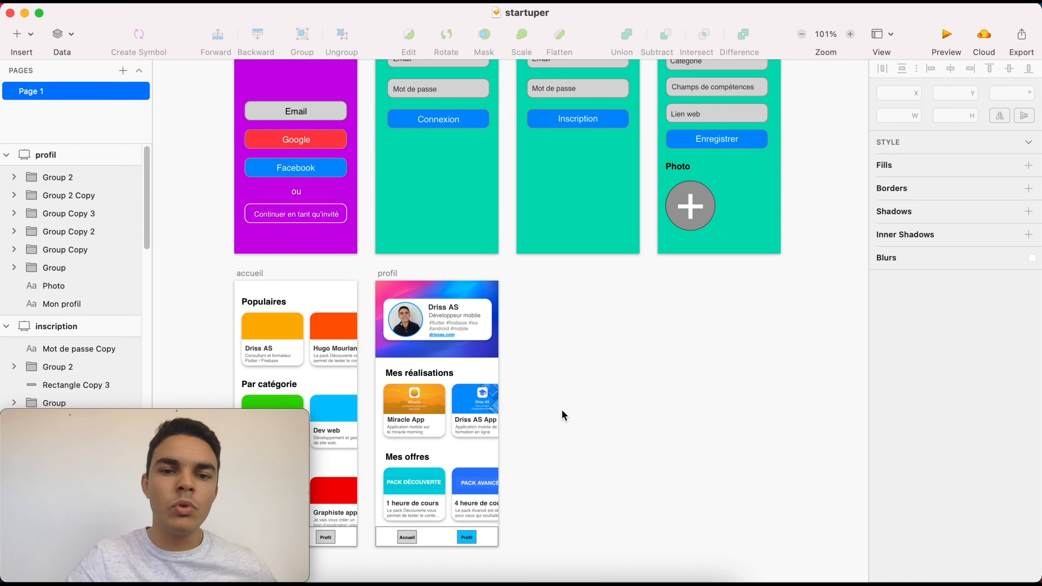
{"action": "scroll", "coordinate": [563, 411], "scroll_direction": "up", "scroll_amount": 5}
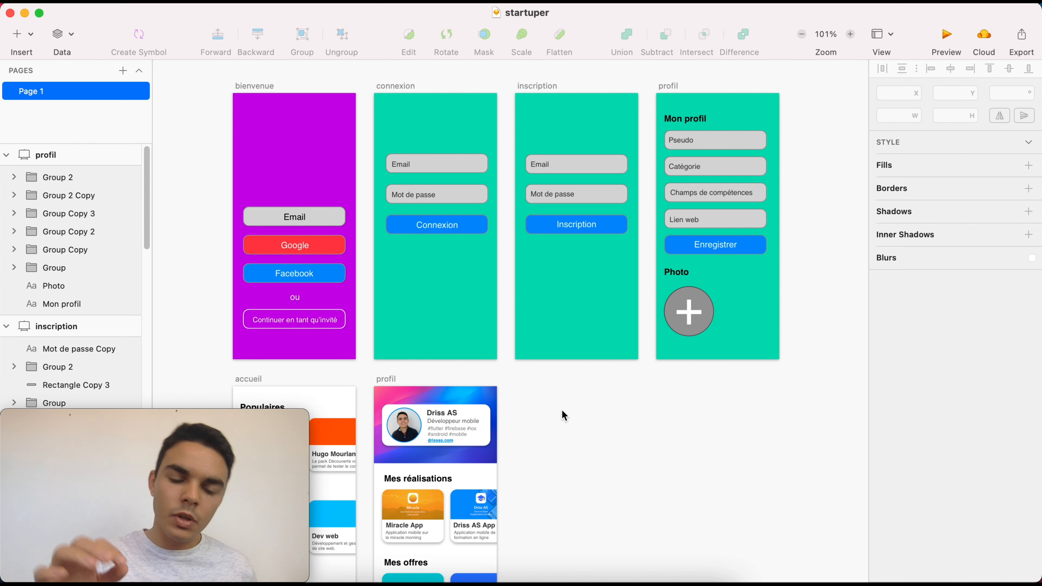
{"action": "left_click", "coordinate": [445, 578]}
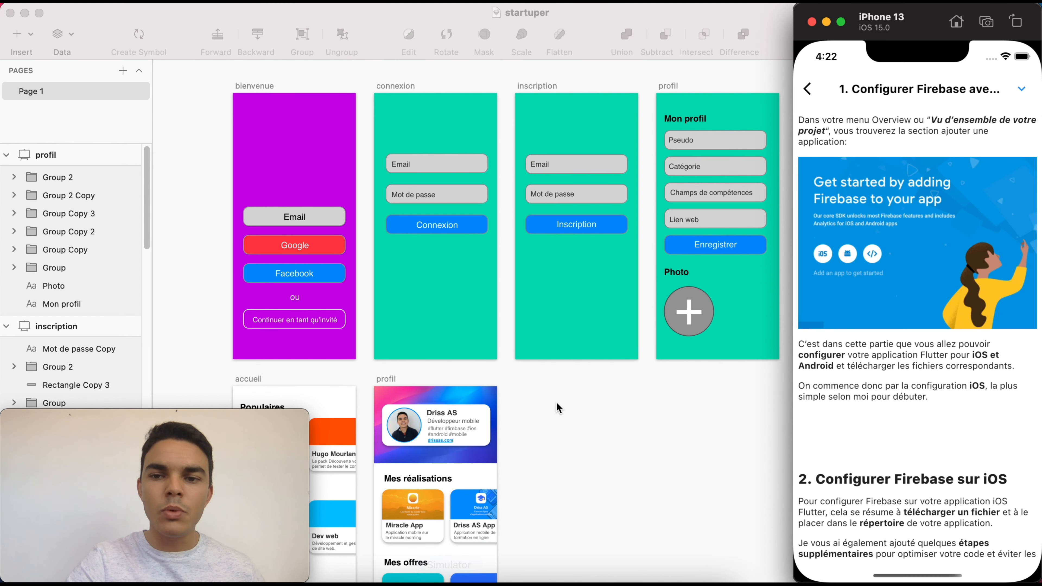
{"action": "left_click", "coordinate": [24, 13]}
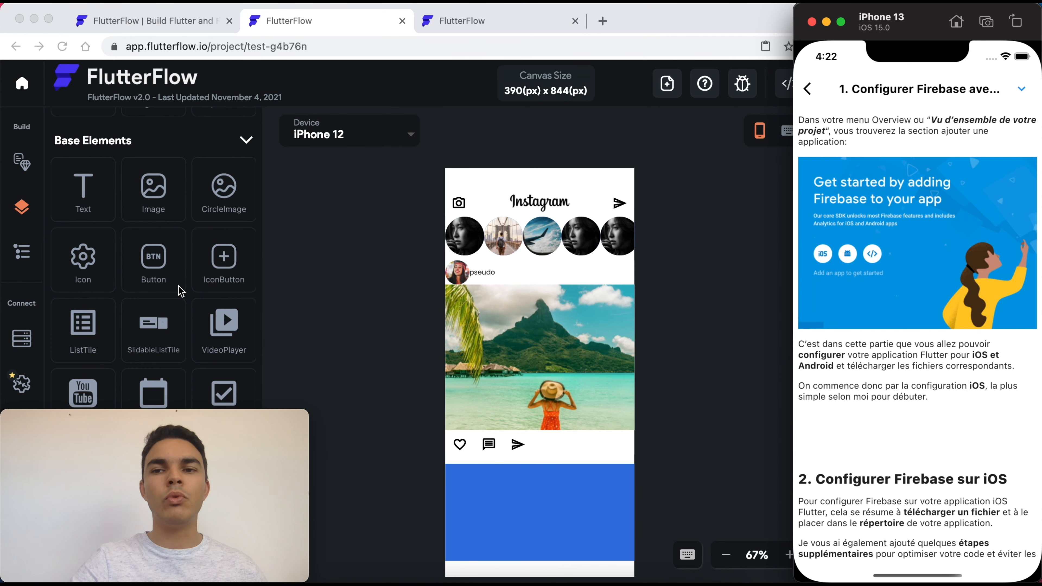